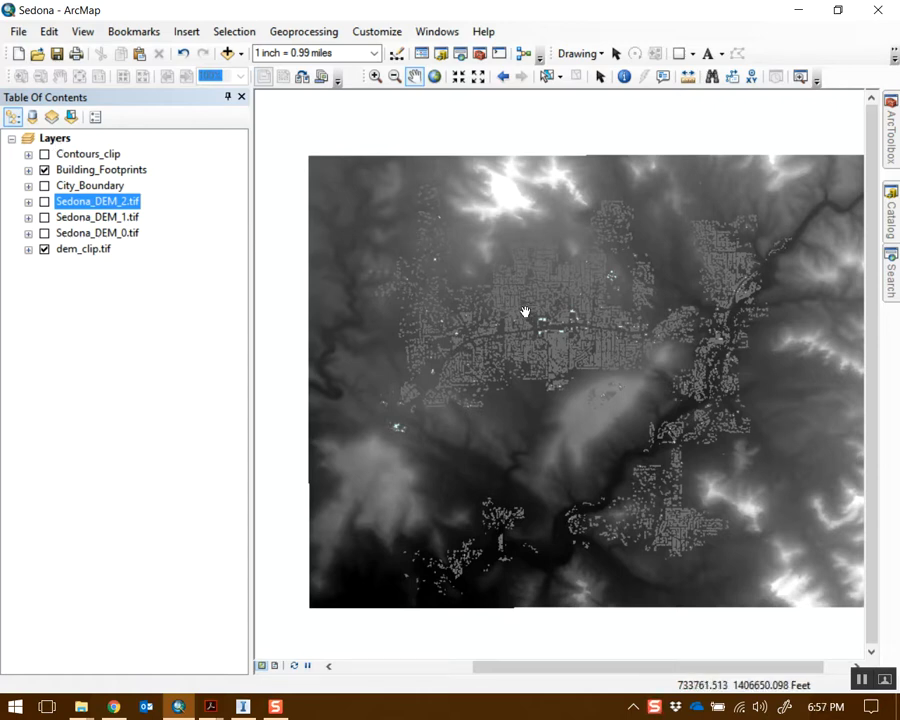
Step: Set the data frame's coordinate system to NAD 1983 StatePlane Arizona Central FIPS 0202 (Intl Feet)
{"action": "double_click", "coordinate": [55, 139]}
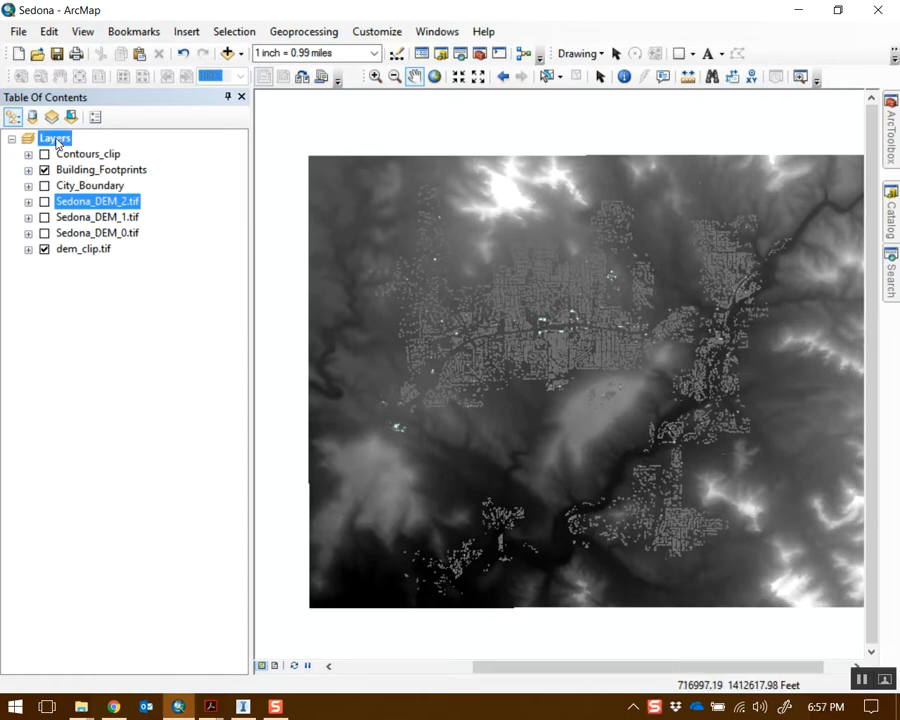
{"action": "left_click_drag", "start_coordinate": [490, 88], "coordinate": [444, 77]}
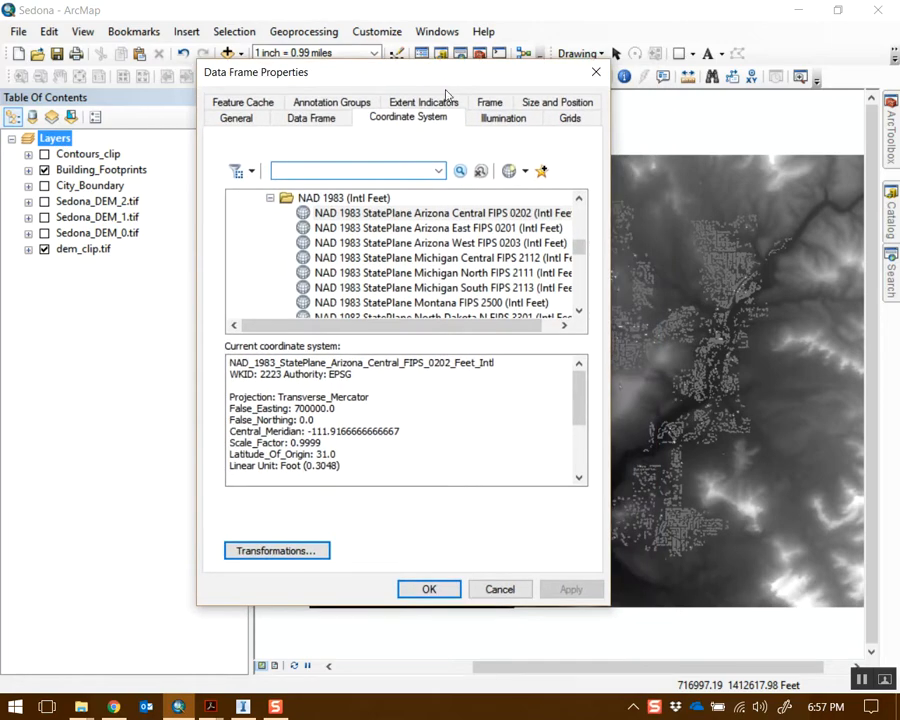
{"action": "left_click_drag", "start_coordinate": [550, 93], "coordinate": [578, 72]}
{"action": "left_click", "coordinate": [512, 208]}
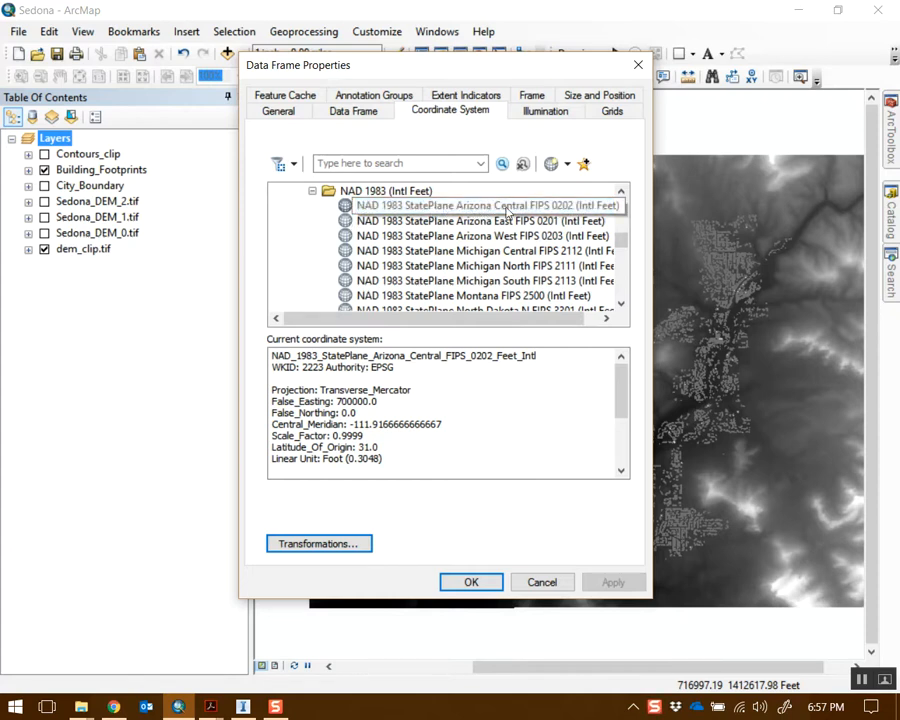
{"action": "scroll", "coordinate": [528, 240], "scroll_direction": "up", "scroll_amount": 1}
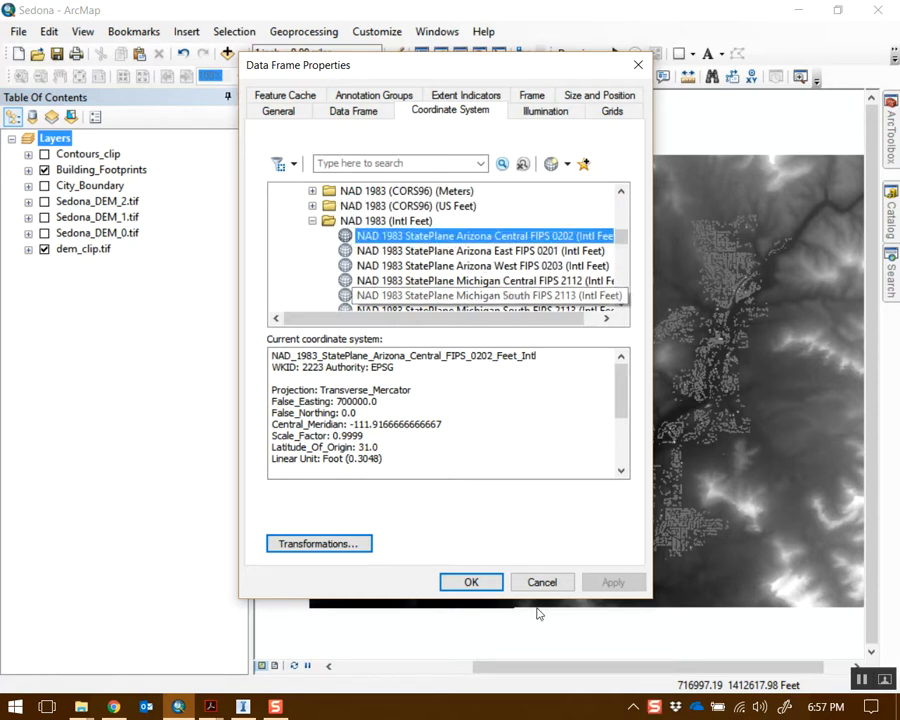
{"action": "left_click", "coordinate": [467, 581]}
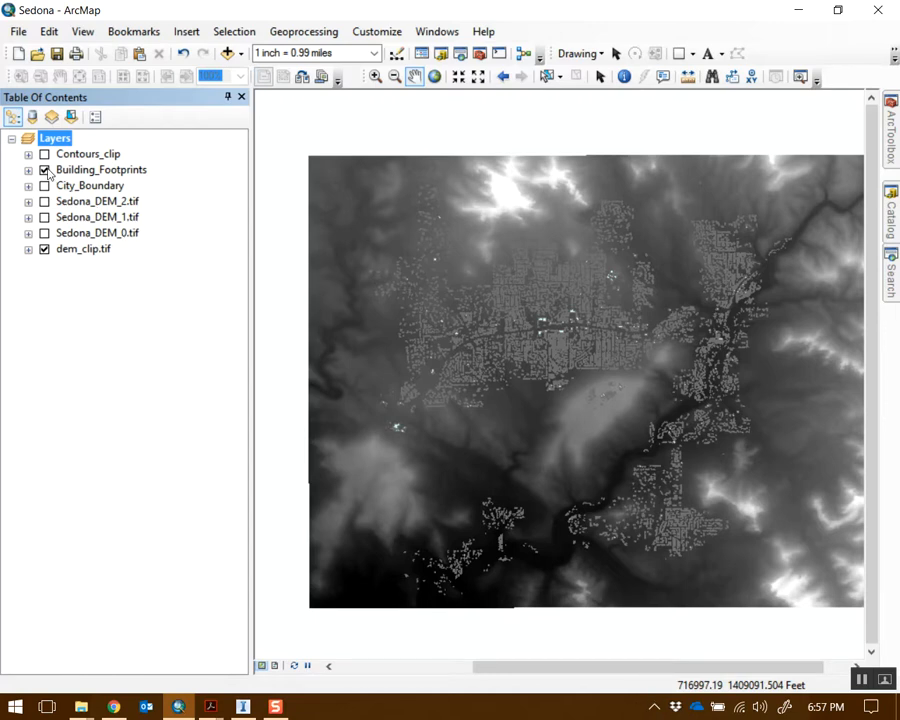
Step: Hide the Building_Footprints and dem_clip.tif layers and add all six JP2 rasters from the State_Arizona Orthoimagery folder
{"action": "left_click", "coordinate": [44, 170]}
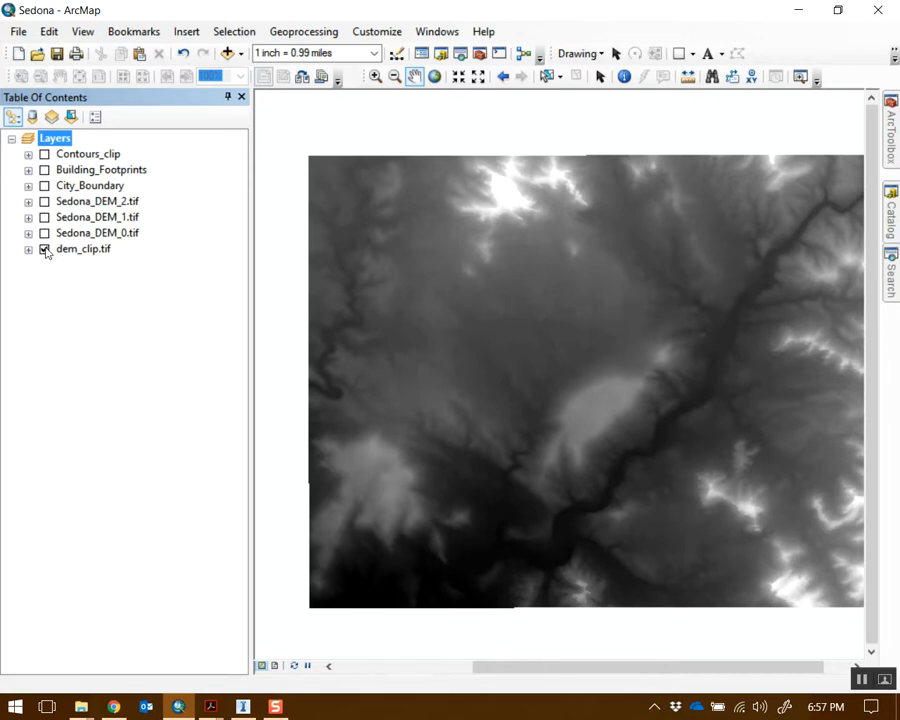
{"action": "left_click", "coordinate": [44, 249]}
{"action": "left_click", "coordinate": [229, 53]}
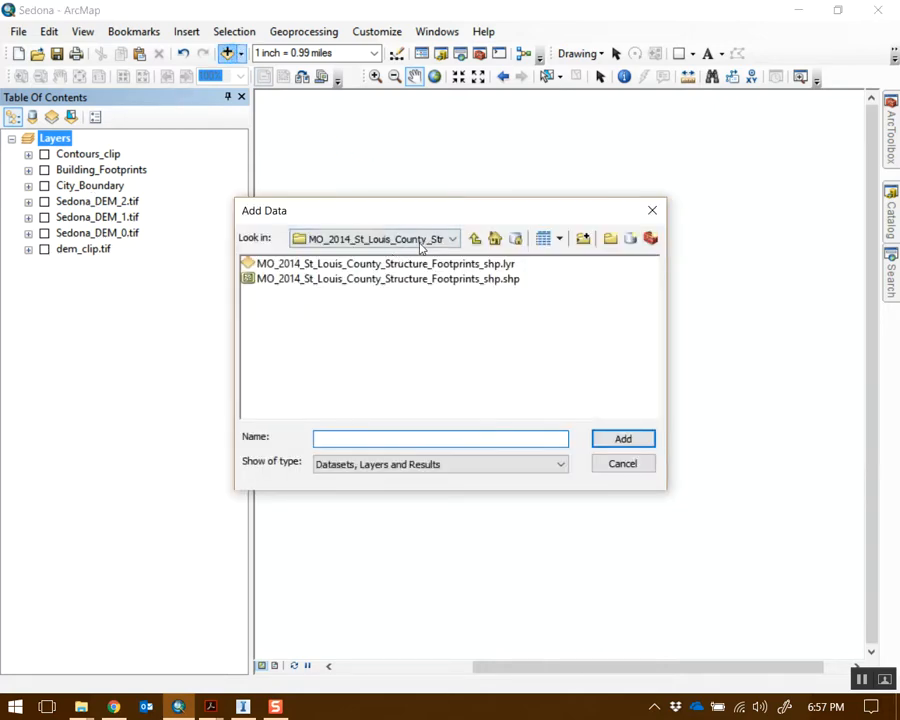
{"action": "left_click", "coordinate": [420, 242]}
{"action": "scroll", "coordinate": [444, 279], "scroll_direction": "up", "scroll_amount": 2}
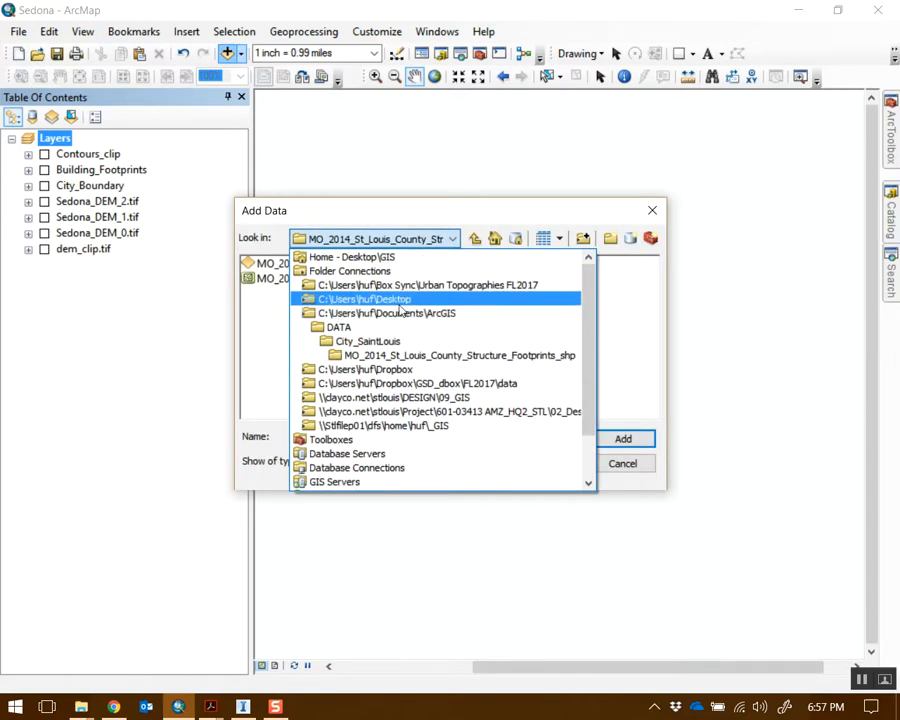
{"action": "left_click", "coordinate": [372, 328]}
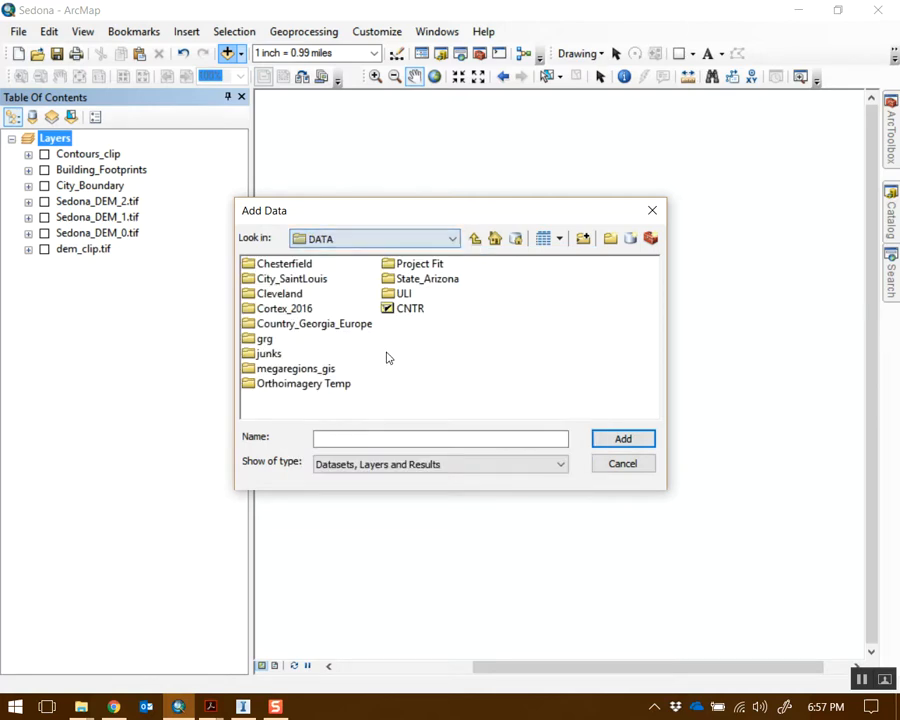
{"action": "left_click", "coordinate": [310, 385]}
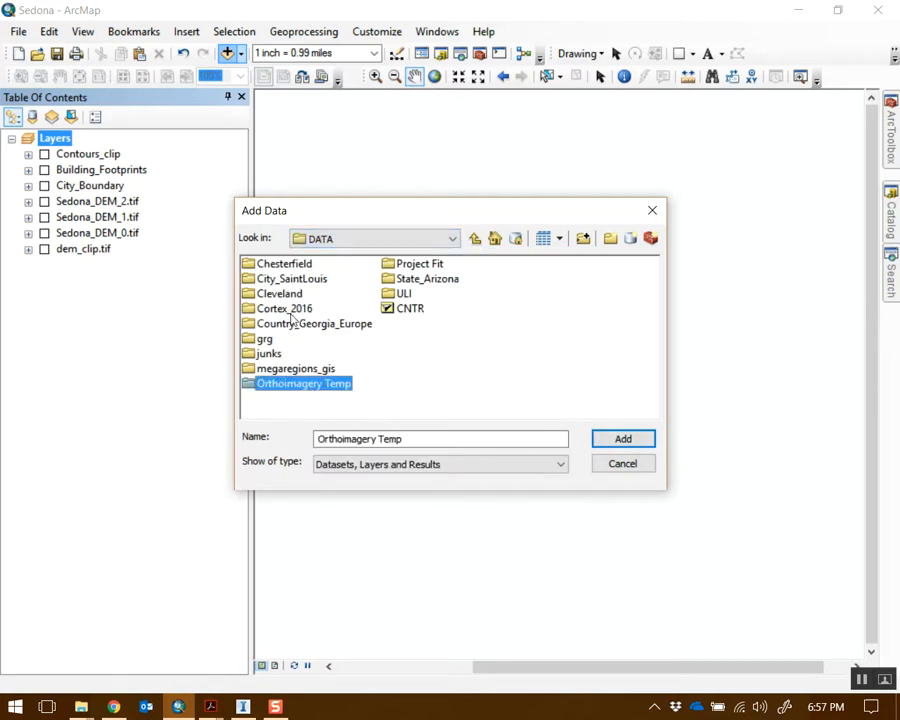
{"action": "double_click", "coordinate": [427, 279]}
{"action": "double_click", "coordinate": [296, 280]}
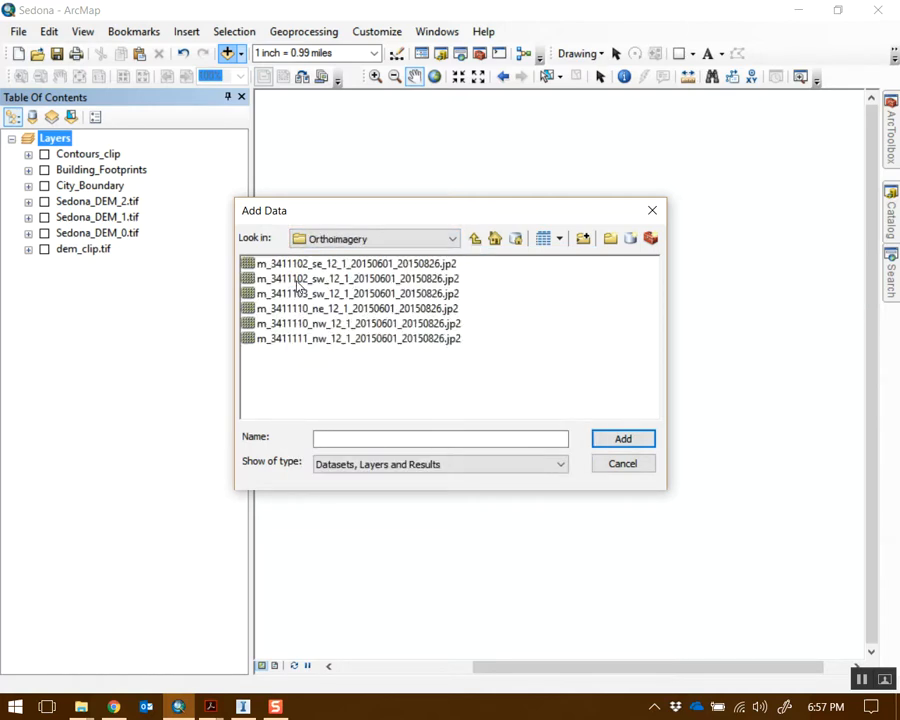
{"action": "left_click_drag", "start_coordinate": [444, 377], "coordinate": [330, 262]}
{"action": "left_click", "coordinate": [622, 438]}
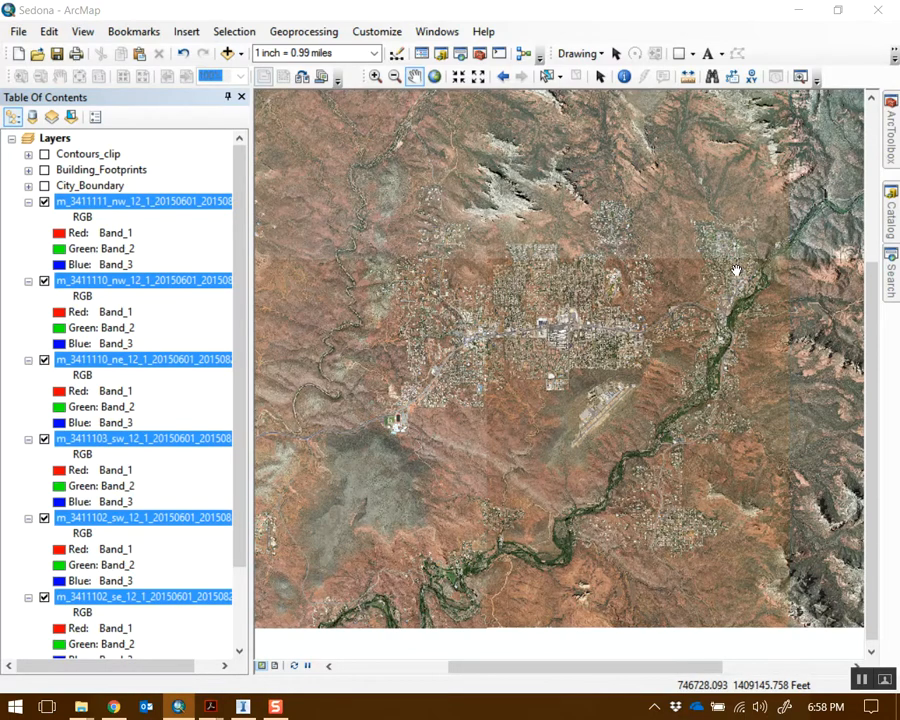
Step: Collapse the band legends of all six orthoimagery layers in the table of contents
{"action": "left_click_drag", "start_coordinate": [742, 293], "coordinate": [675, 316]}
{"action": "scroll", "coordinate": [673, 316], "scroll_direction": "down", "scroll_amount": 3}
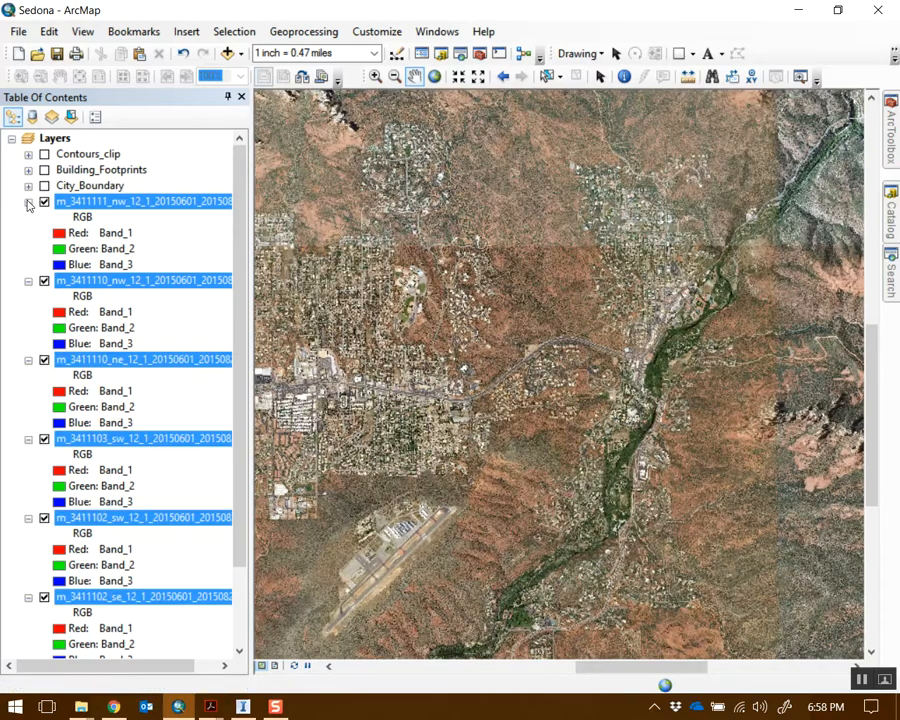
{"action": "left_click", "coordinate": [29, 202]}
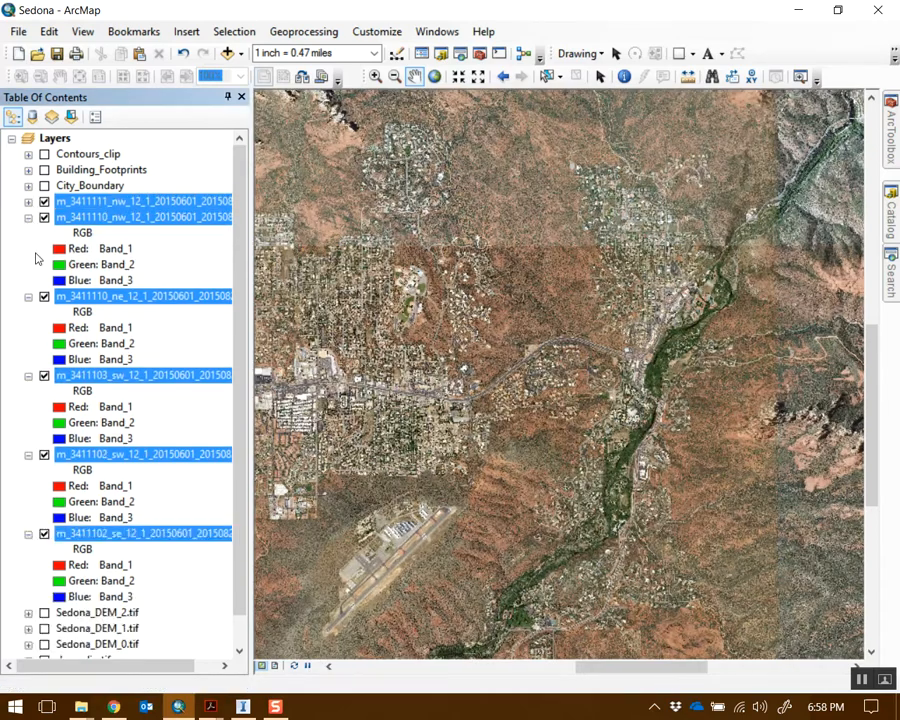
{"action": "left_click", "coordinate": [29, 218]}
{"action": "left_click", "coordinate": [29, 234]}
{"action": "left_click", "coordinate": [29, 249]}
{"action": "left_click", "coordinate": [29, 265]}
{"action": "left_click", "coordinate": [29, 281]}
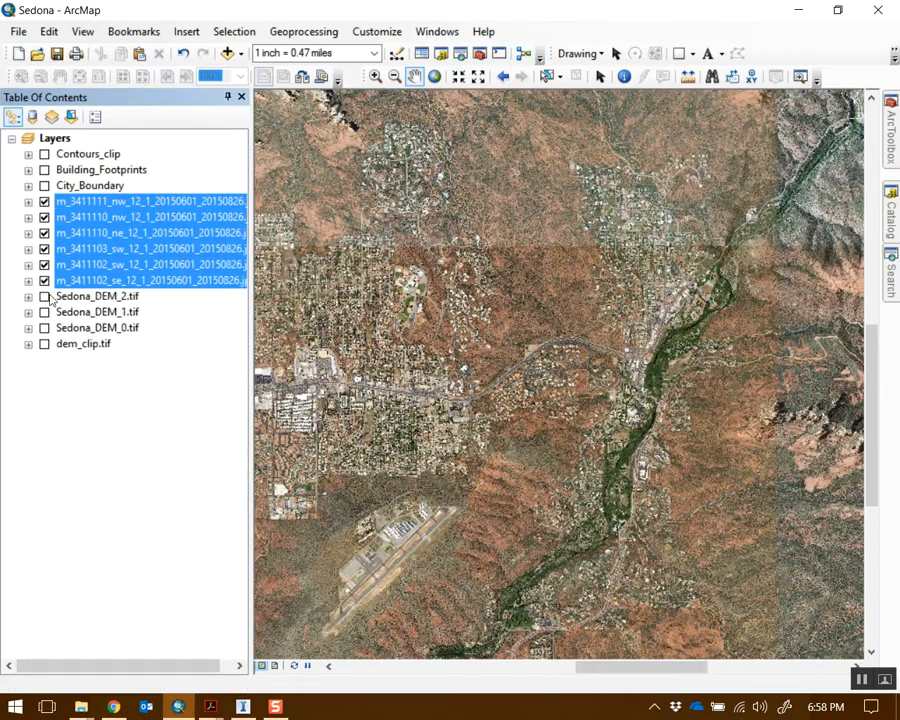
Step: Move the six orthoimagery layers together below dem_clip.tif in the layer order
{"action": "left_click", "coordinate": [144, 408]}
{"action": "left_click", "coordinate": [128, 201]}
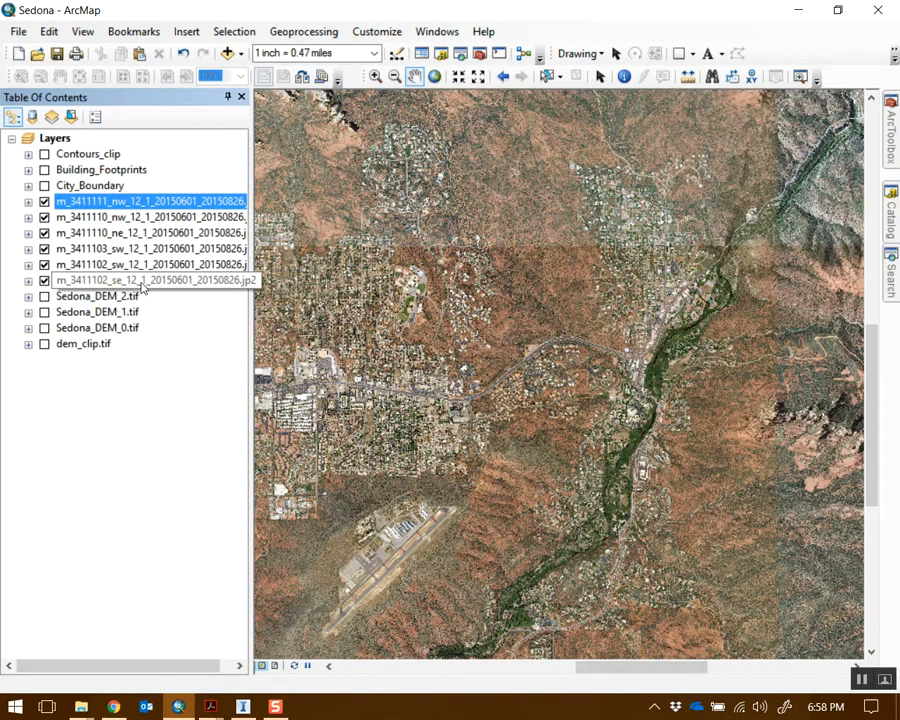
{"action": "left_click", "coordinate": [141, 280], "text": "shift"}
{"action": "left_click_drag", "start_coordinate": [141, 280], "coordinate": [125, 358]}
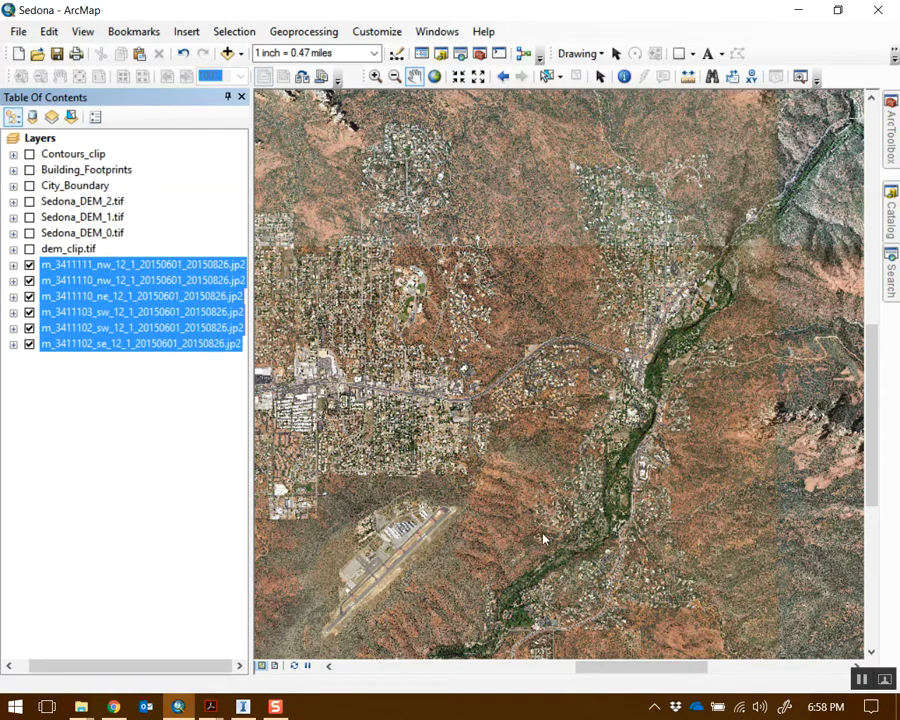
Step: Draw a rectangle graphic over the northeastern part of the Sedona imagery, covering the creek canyon and the surrounding cliffs
{"action": "scroll", "coordinate": [596, 343], "scroll_direction": "up", "scroll_amount": 2}
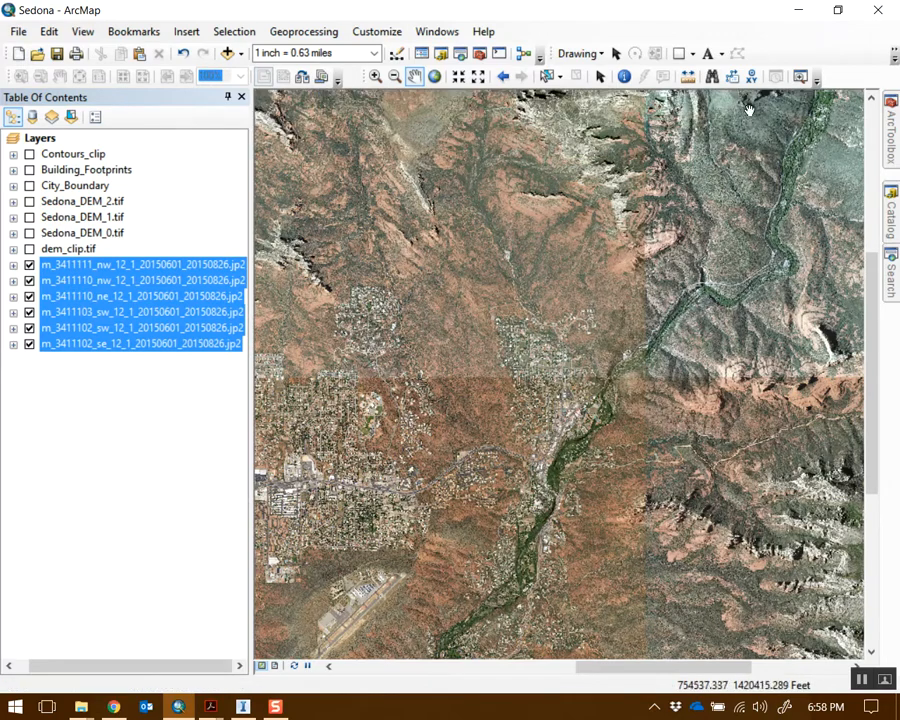
{"action": "left_click", "coordinate": [681, 54]}
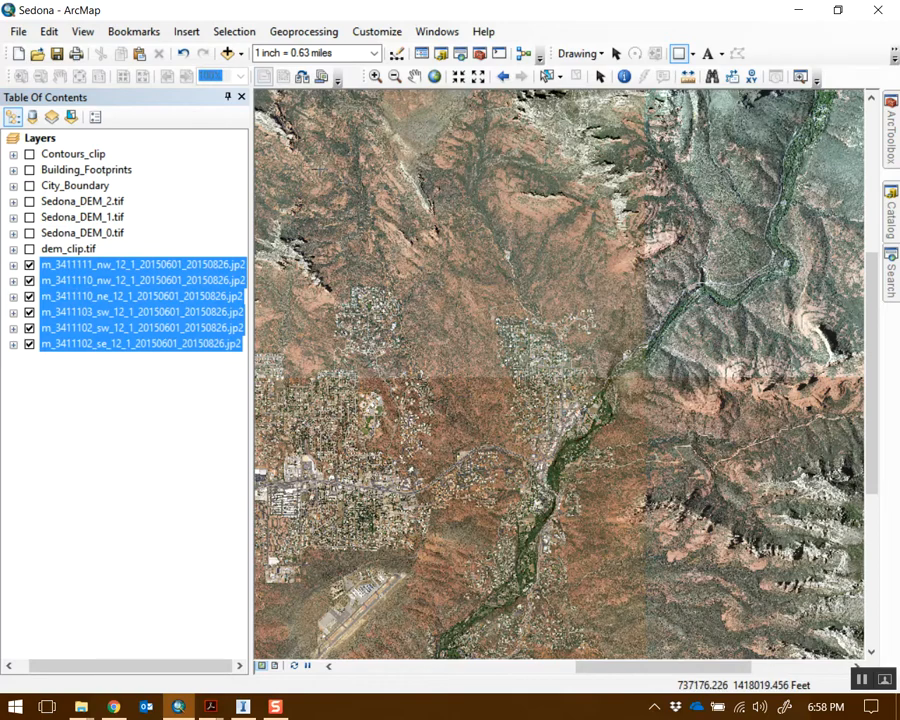
{"action": "left_click_drag", "start_coordinate": [310, 232], "coordinate": [721, 602]}
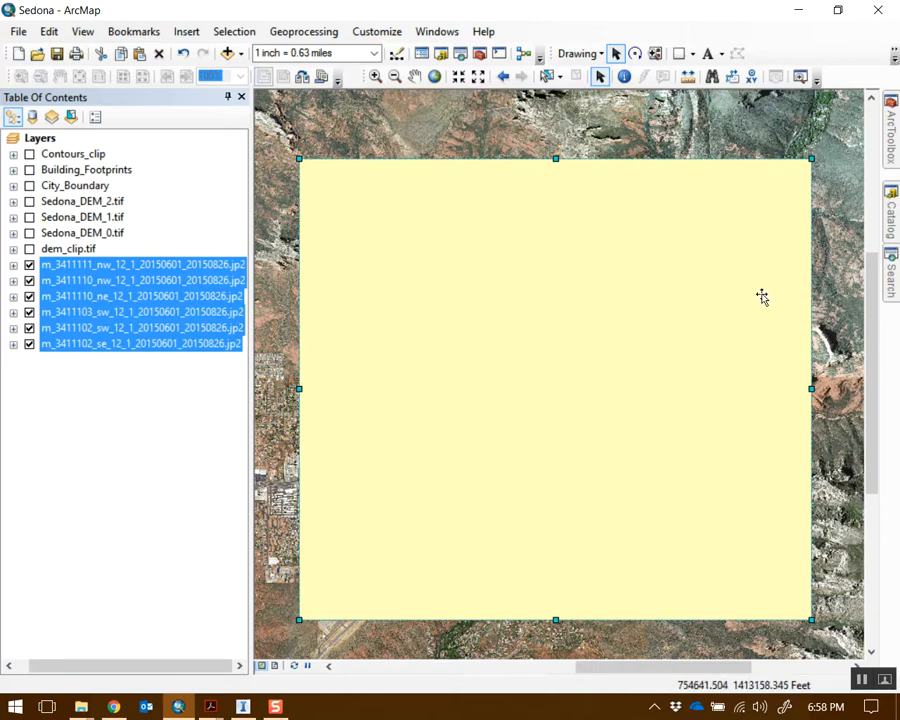
Step: Start converting the selected rectangle graphic to features, with graphics automatically deleted after conversion
{"action": "left_click", "coordinate": [578, 55]}
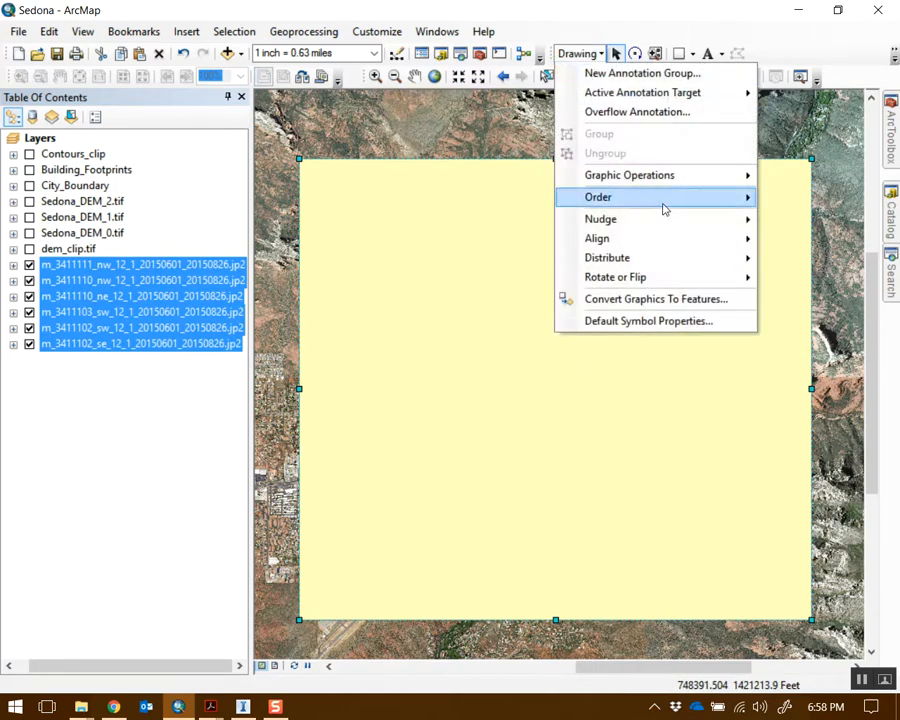
{"action": "left_click", "coordinate": [666, 300]}
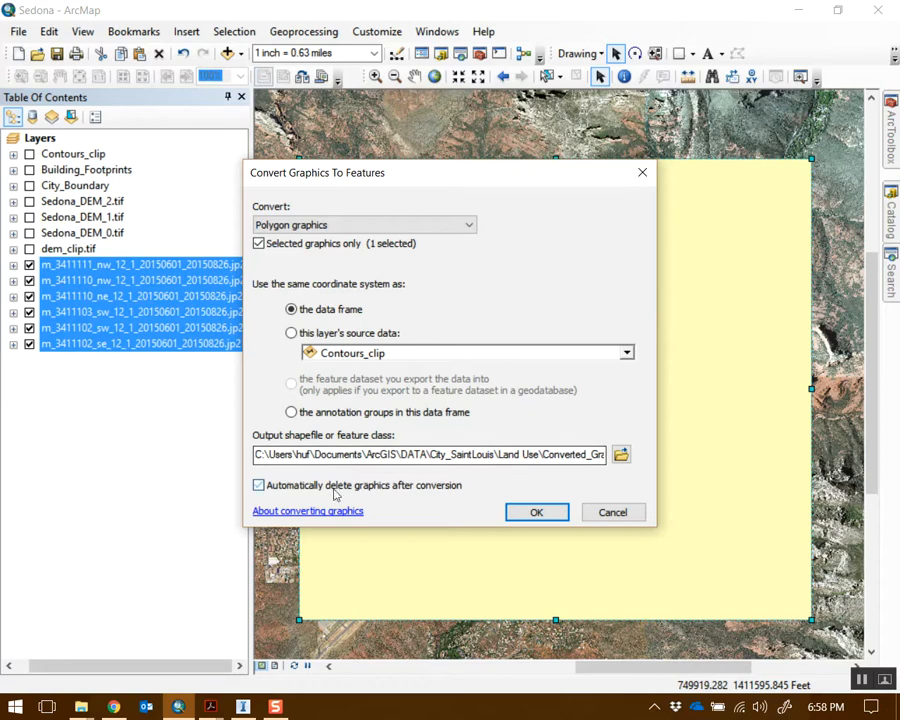
{"action": "left_click", "coordinate": [455, 486]}
Step: Convert the rectangle to a shapefile named Sedona_Bbox in the DATA\State_Arizona folder and add it to the map as a layer
{"action": "left_click", "coordinate": [620, 454]}
{"action": "left_click", "coordinate": [436, 240]}
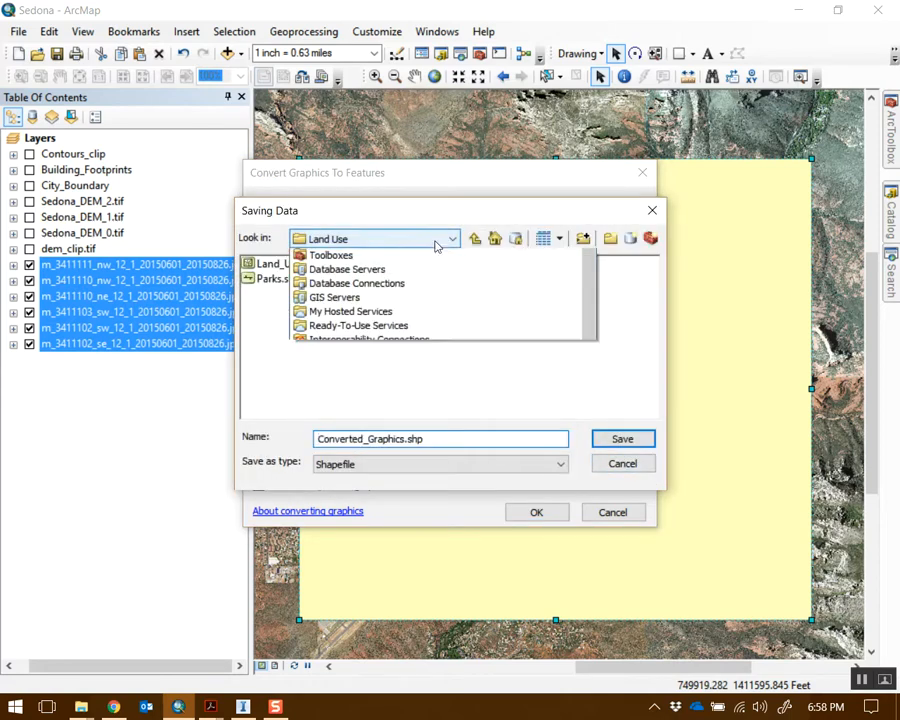
{"action": "scroll", "coordinate": [340, 300], "scroll_direction": "up", "scroll_amount": 3}
{"action": "left_click", "coordinate": [337, 318]}
{"action": "double_click", "coordinate": [426, 280]}
{"action": "double_click", "coordinate": [458, 440]}
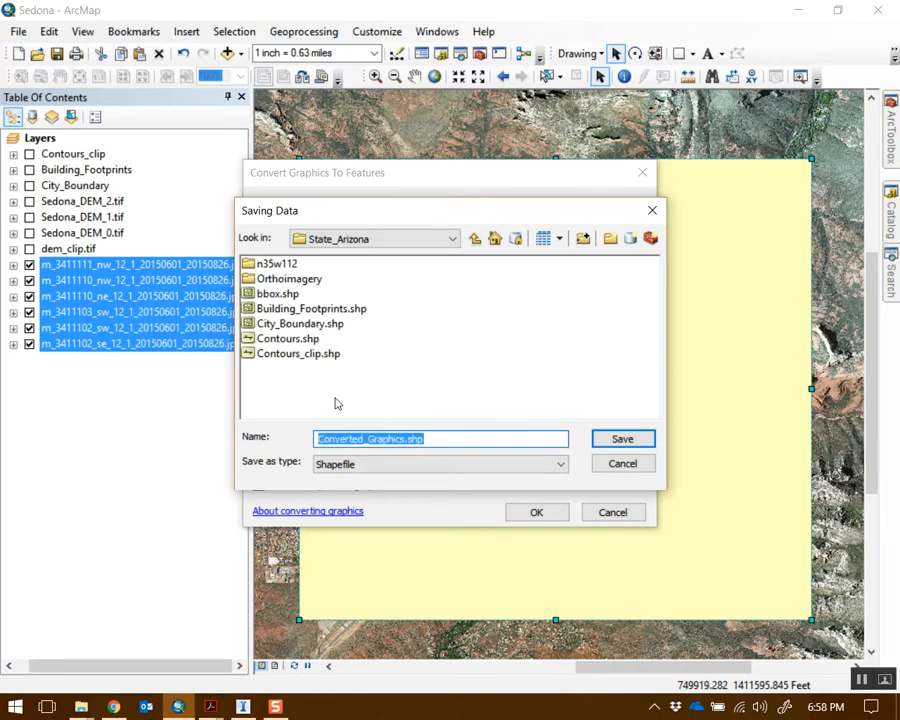
{"action": "type", "text": "Sedona_Bbox"}
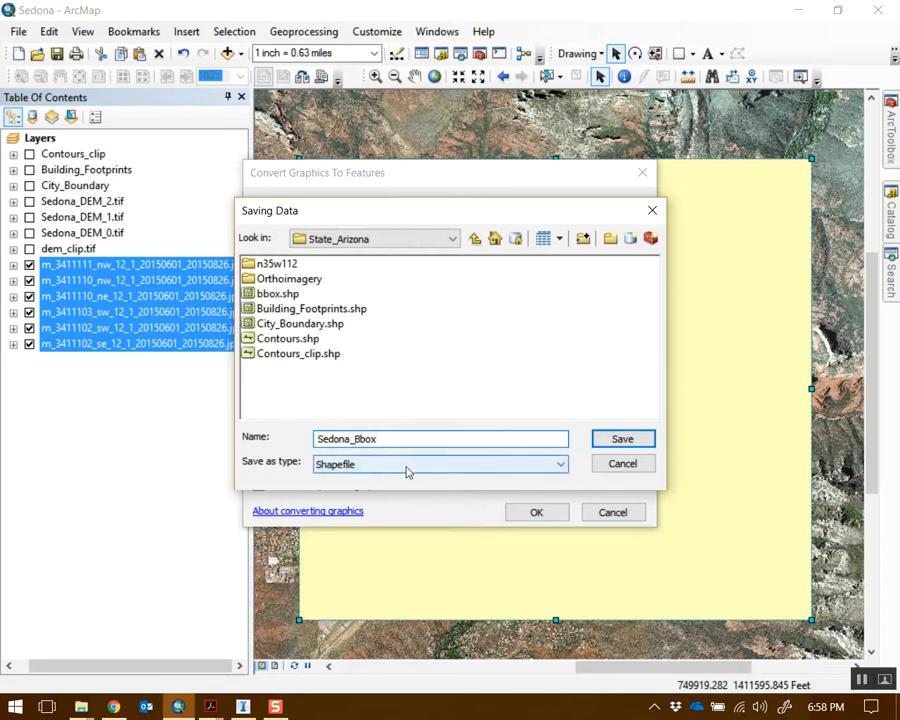
{"action": "left_click", "coordinate": [622, 440]}
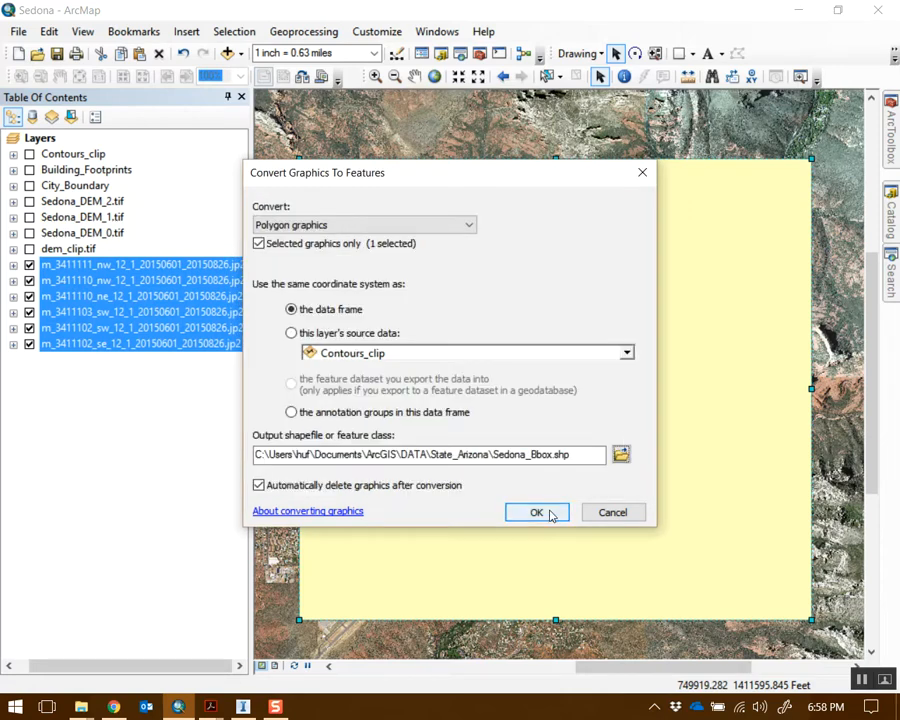
{"action": "left_click", "coordinate": [550, 513]}
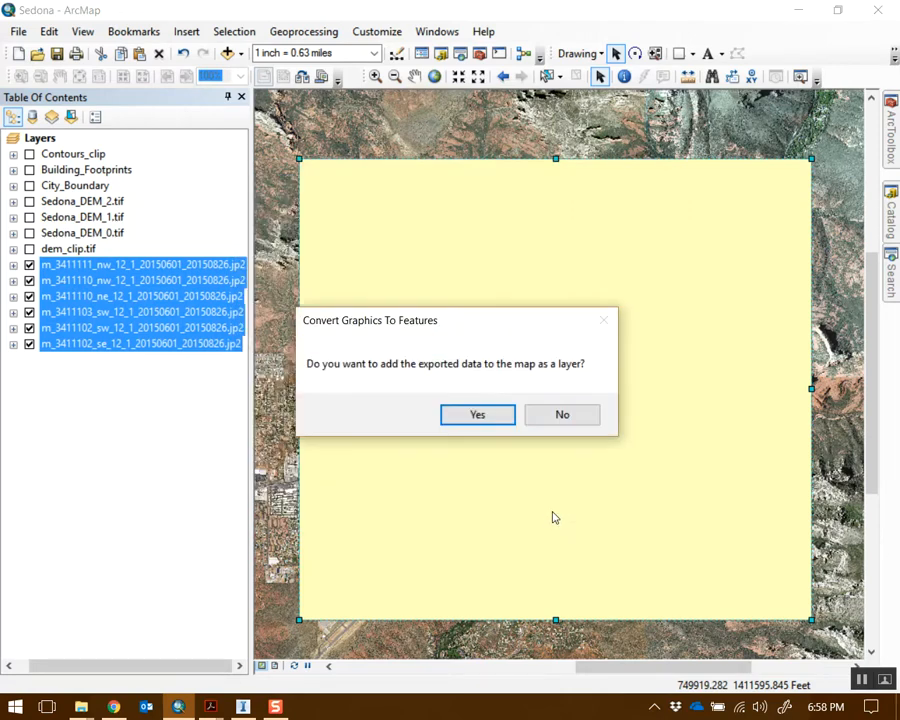
{"action": "left_click", "coordinate": [477, 414]}
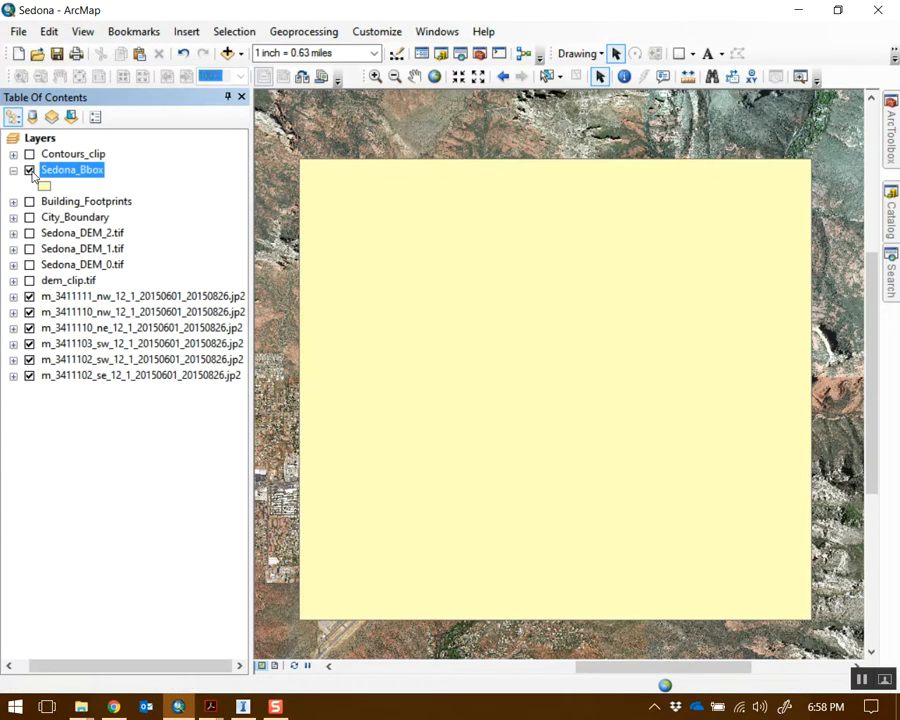
Step: Hide the Sedona_Bbox layer and collapse its legend
{"action": "left_click", "coordinate": [29, 171]}
{"action": "left_click", "coordinate": [14, 171]}
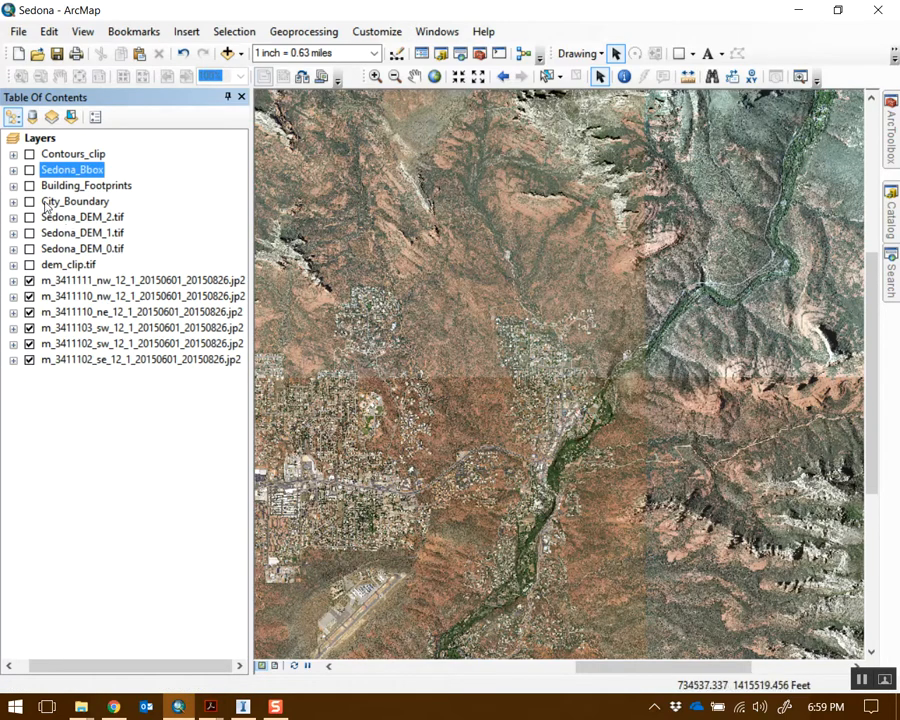
{"action": "left_click", "coordinate": [29, 186]}
Step: Hide all six orthoimagery JP2 layers
{"action": "left_click", "coordinate": [29, 281]}
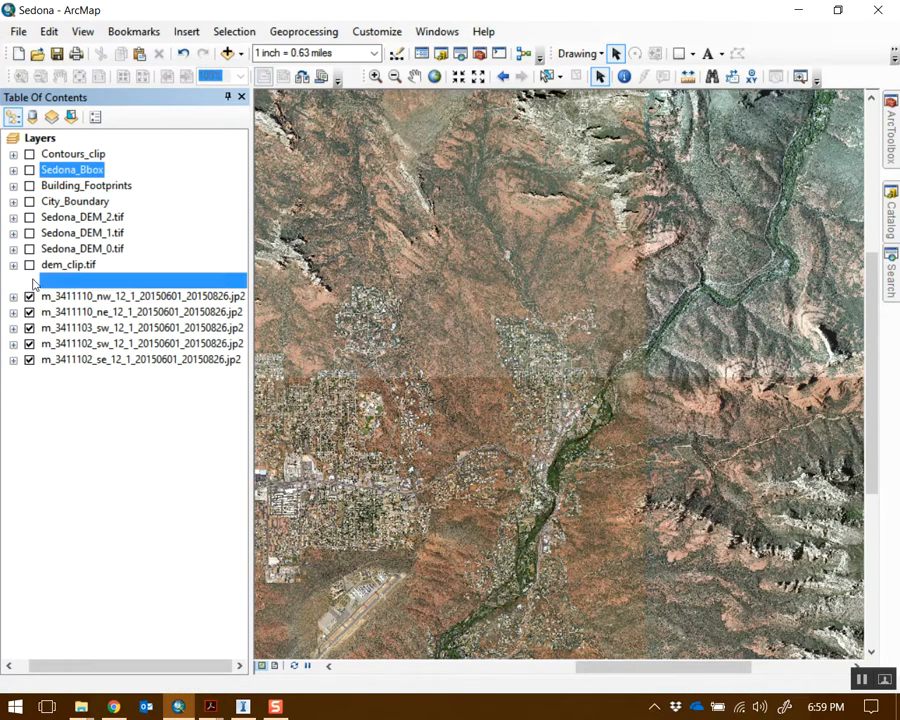
{"action": "left_click", "coordinate": [29, 297]}
{"action": "left_click", "coordinate": [29, 312]}
{"action": "left_click", "coordinate": [29, 328]}
{"action": "left_click", "coordinate": [29, 344]}
{"action": "left_click", "coordinate": [29, 360]}
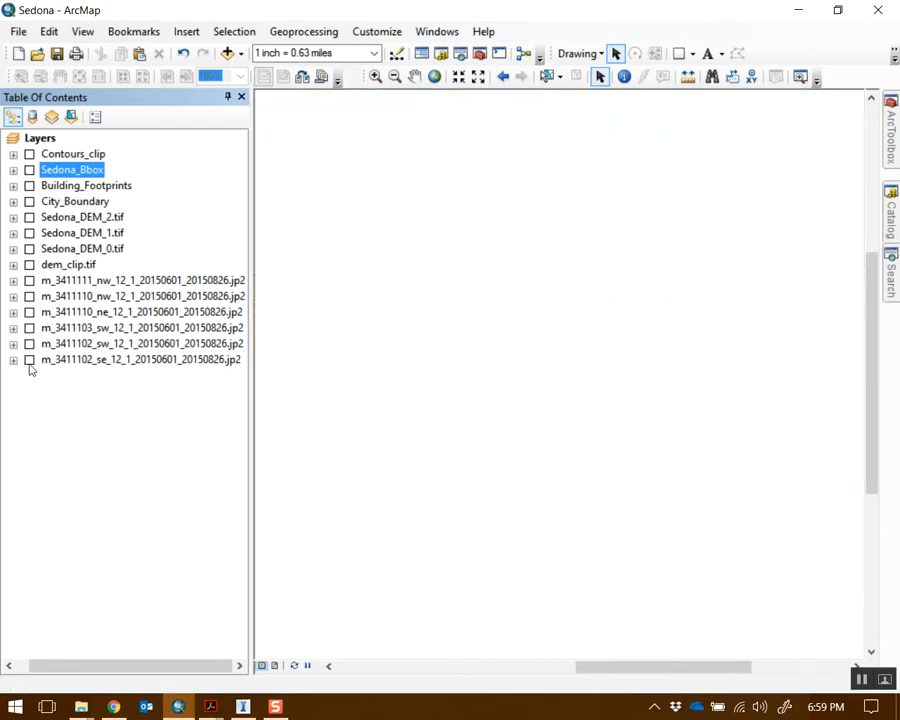
Step: Show the dem_clip.tif and Sedona_Bbox layers, toggling the box to compare its extent with the elevation raster
{"action": "left_click", "coordinate": [29, 265]}
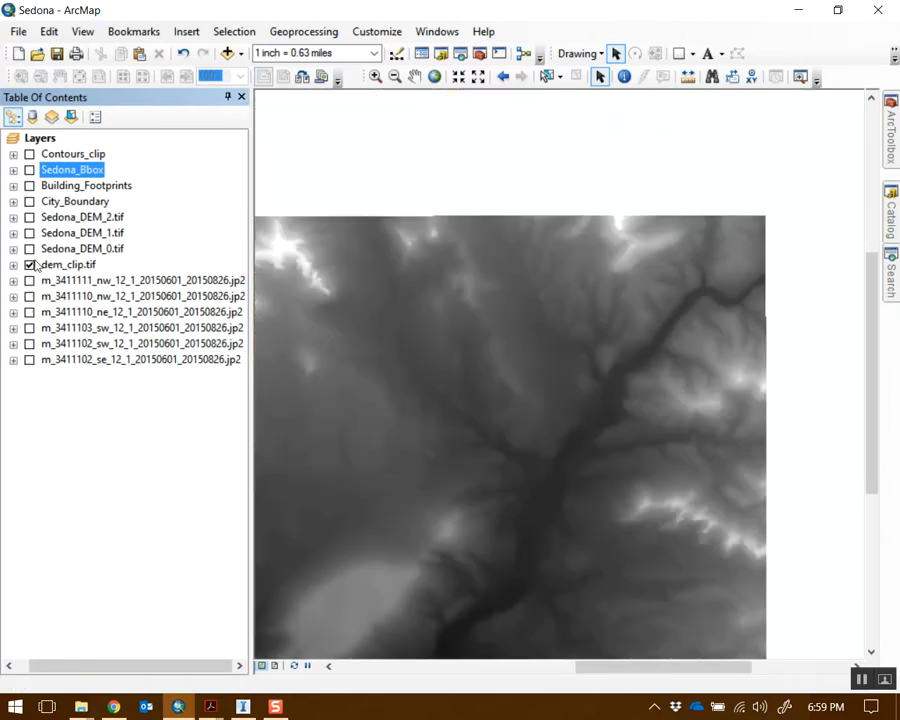
{"action": "left_click", "coordinate": [29, 249]}
{"action": "left_click", "coordinate": [29, 171]}
{"action": "left_click", "coordinate": [29, 170]}
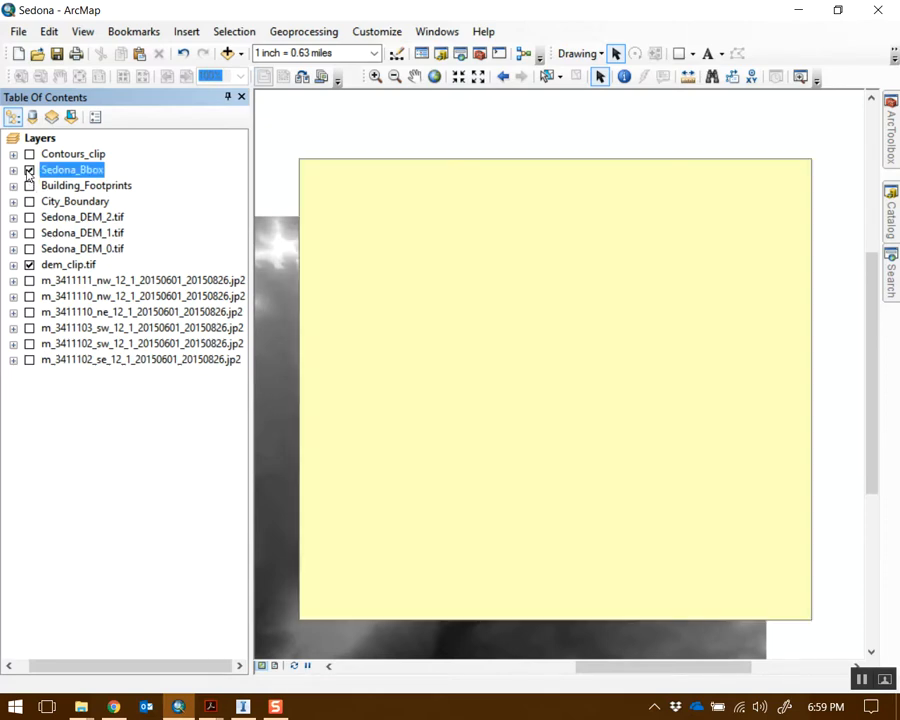
{"action": "left_click", "coordinate": [29, 171]}
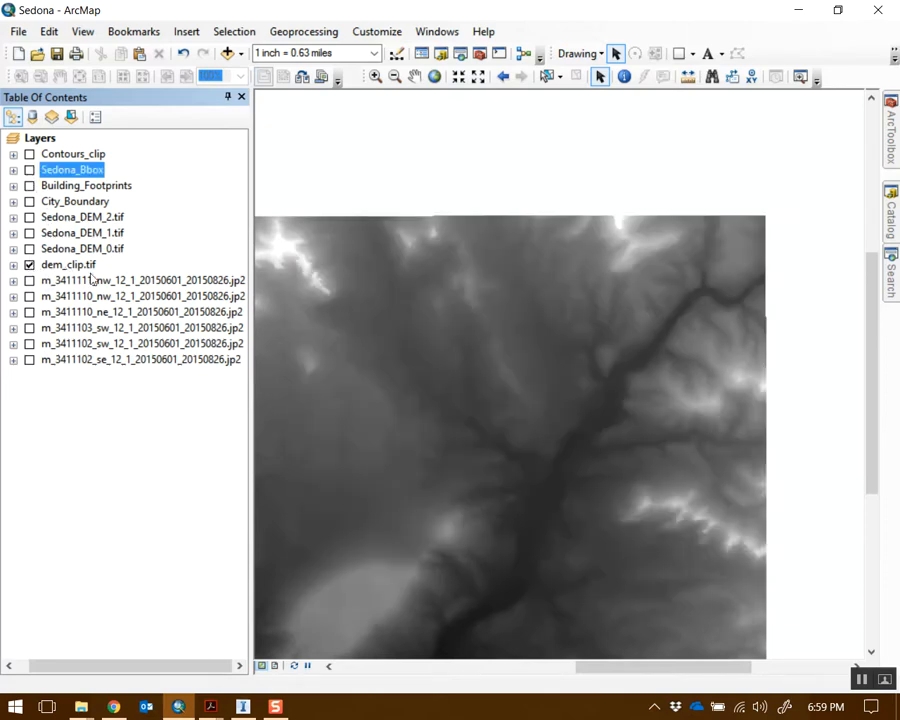
{"action": "left_click", "coordinate": [29, 170]}
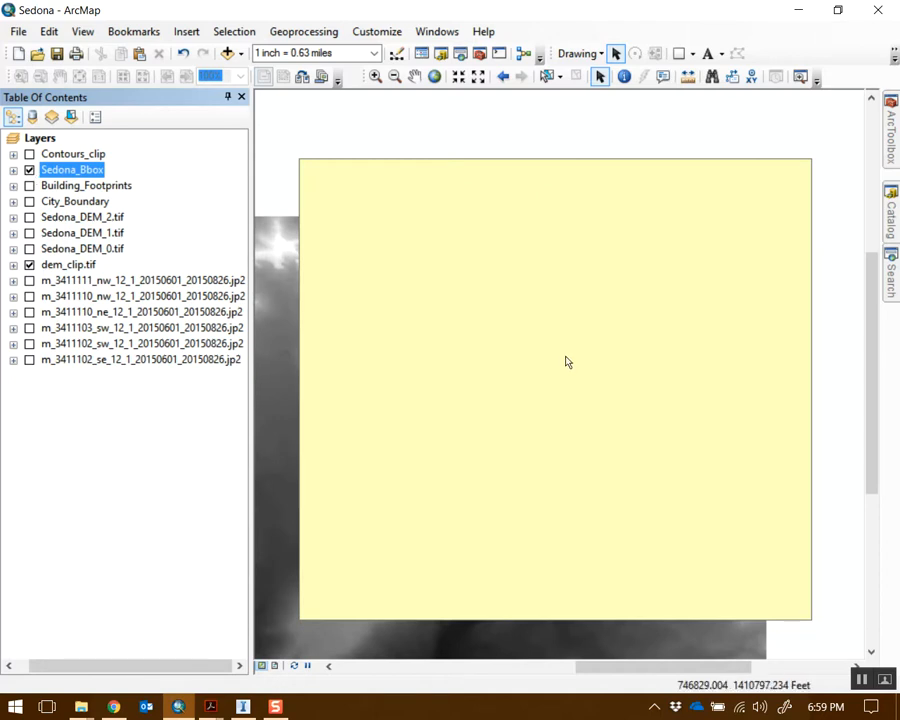
Step: Start editing the Sedona_Bbox layer and move its rectangle so it lies just inside the northeast corner of the dem_clip.tif raster
{"action": "middle_click_drag", "start_coordinate": [566, 357], "coordinate": [602, 321]}
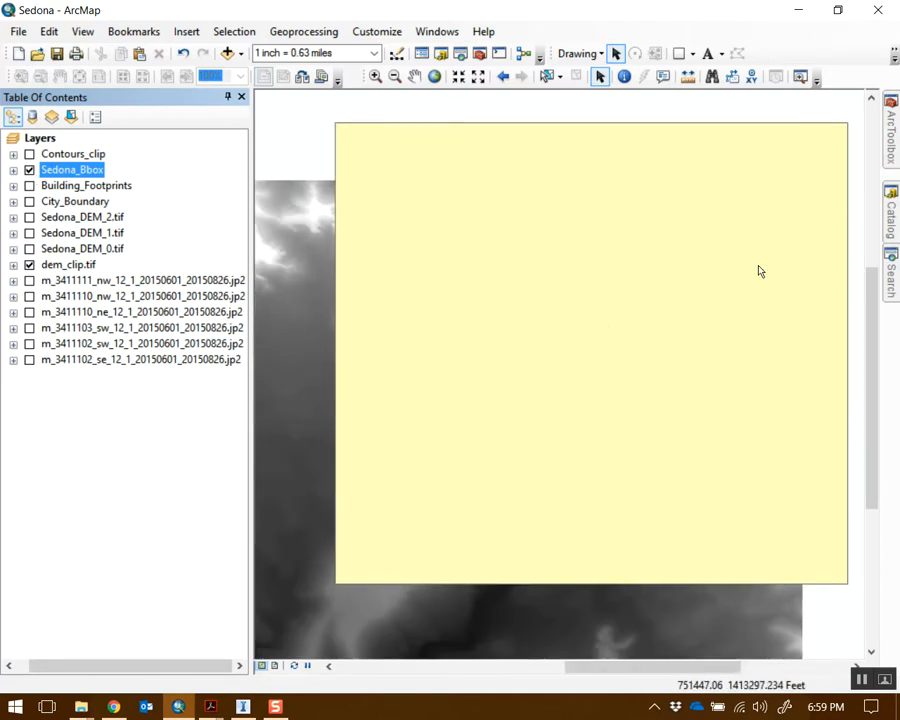
{"action": "middle_click_drag", "start_coordinate": [661, 280], "coordinate": [623, 279]}
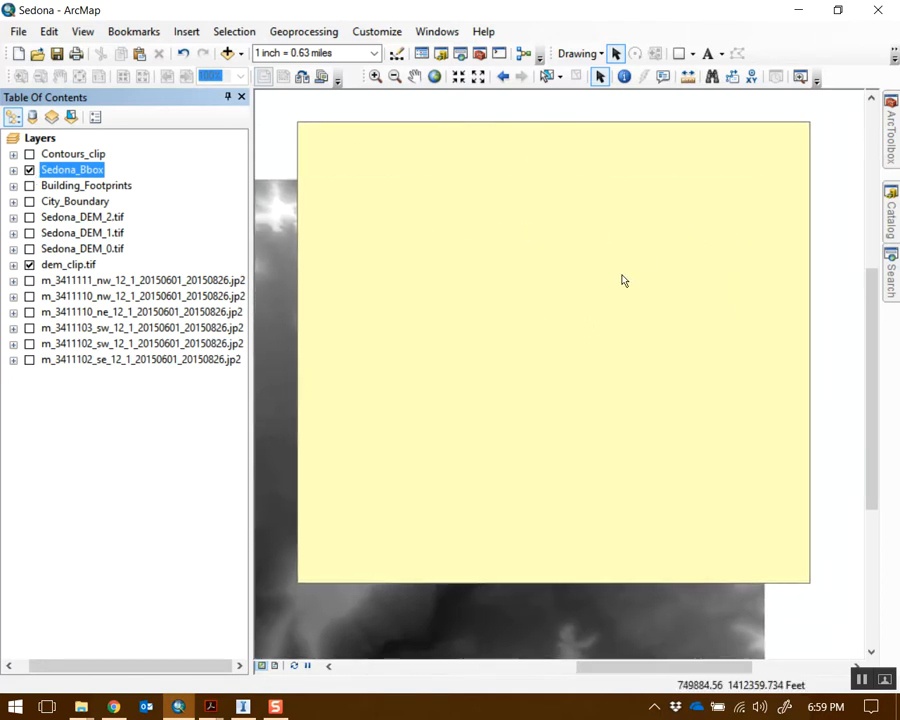
{"action": "right_click", "coordinate": [71, 177]}
{"action": "mouse_move", "coordinate": [161, 394]}
{"action": "left_click", "coordinate": [370, 393]}
{"action": "left_click", "coordinate": [694, 234]}
{"action": "left_click_drag", "start_coordinate": [694, 234], "coordinate": [635, 311]}
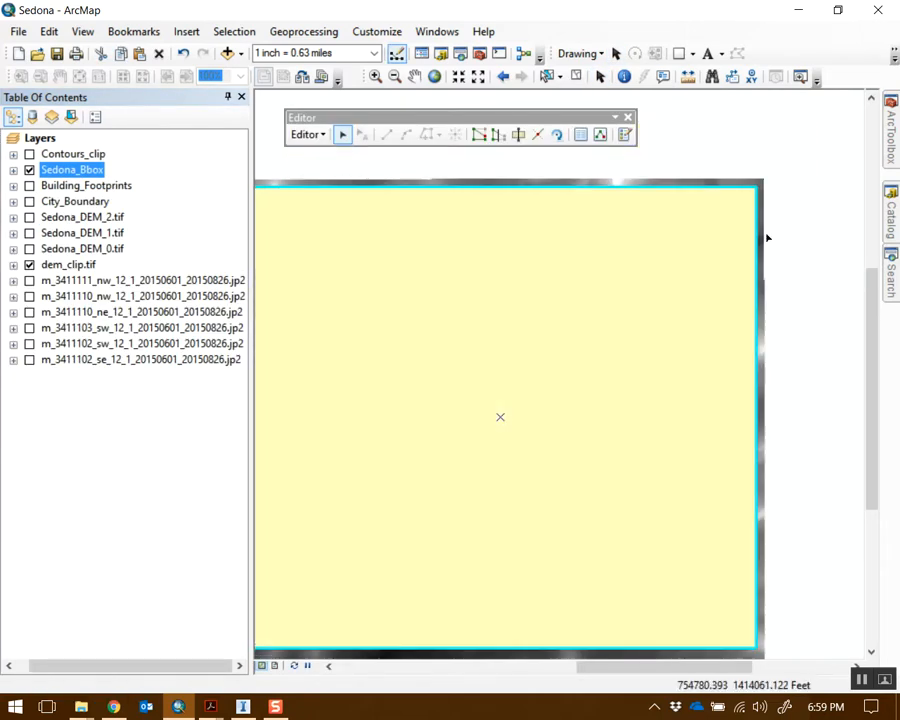
Step: Save the edits to Sedona_Bbox, end the editing session and close the Editor toolbar
{"action": "left_click", "coordinate": [308, 134]}
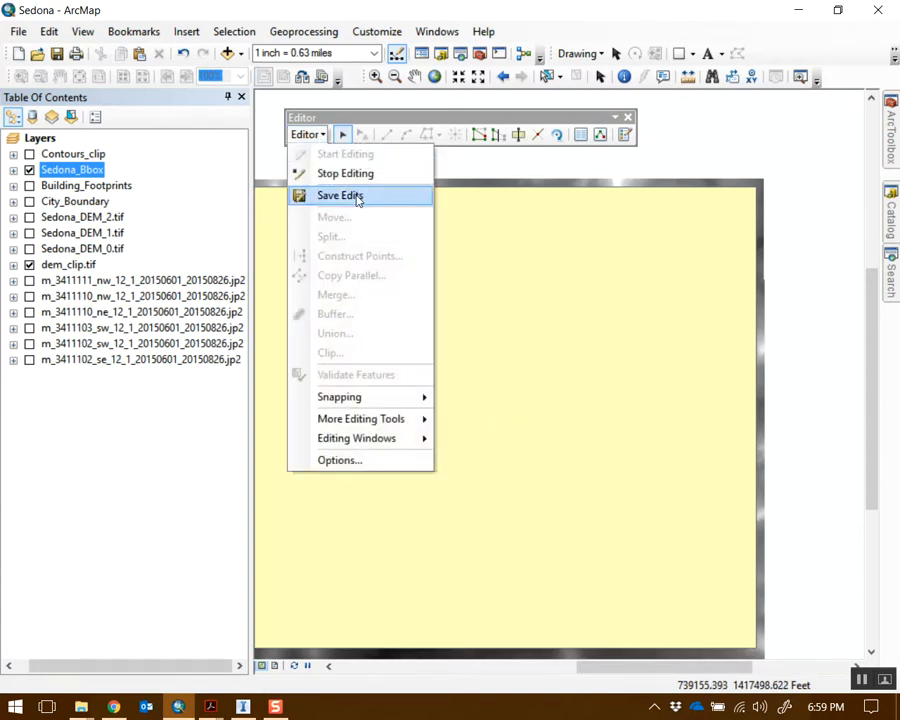
{"action": "left_click", "coordinate": [357, 196]}
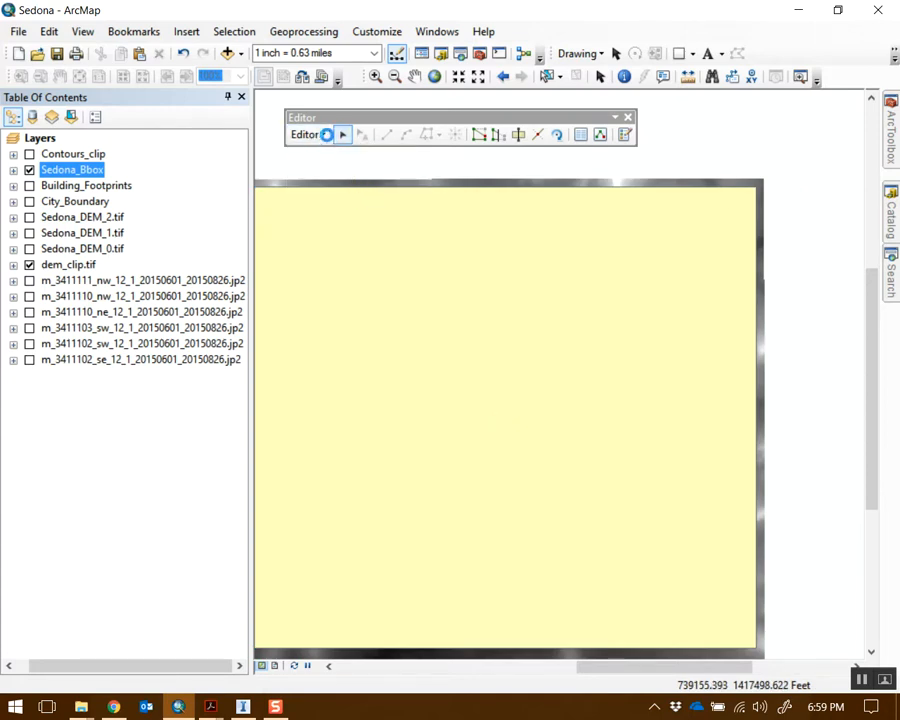
{"action": "left_click", "coordinate": [322, 136]}
{"action": "left_click", "coordinate": [344, 174]}
{"action": "left_click", "coordinate": [628, 117]}
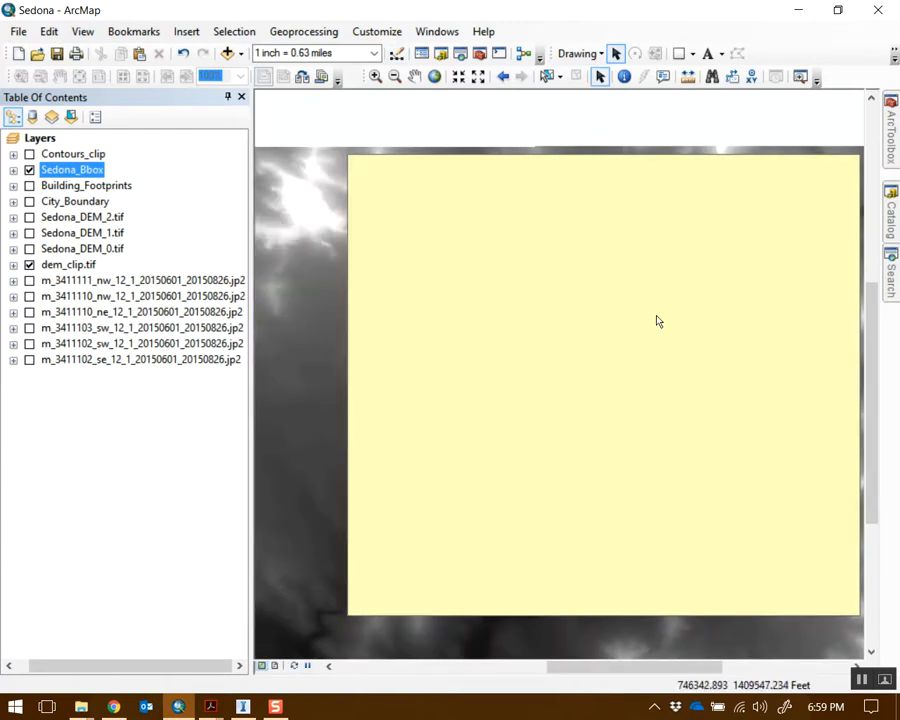
Step: Switch to Autodesk InfraWorks and start a new model named Sedona
{"action": "left_click", "coordinate": [797, 15]}
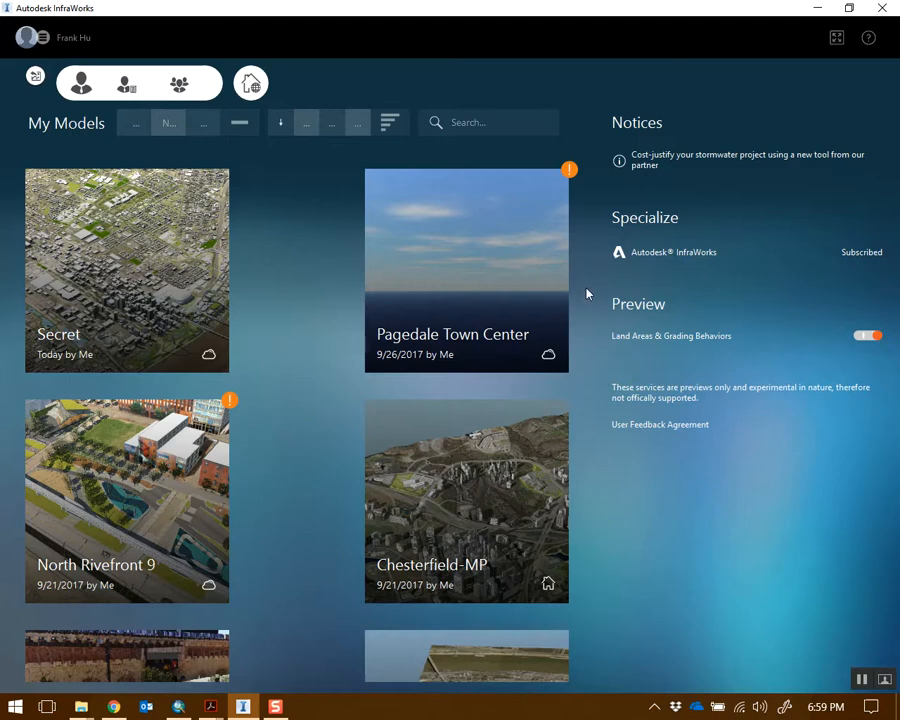
{"action": "mouse_move", "coordinate": [543, 237]}
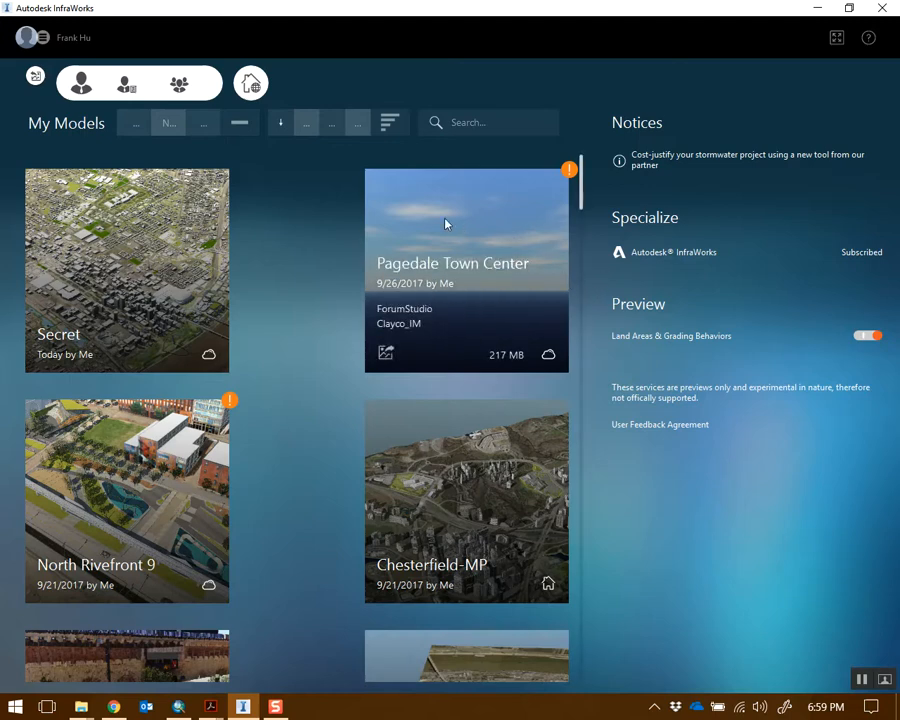
{"action": "mouse_move", "coordinate": [562, 8]}
{"action": "left_mouse_down"}
{"action": "mouse_move", "coordinate": [554, 28]}
{"action": "mouse_move", "coordinate": [550, 2]}
{"action": "left_mouse_up"}
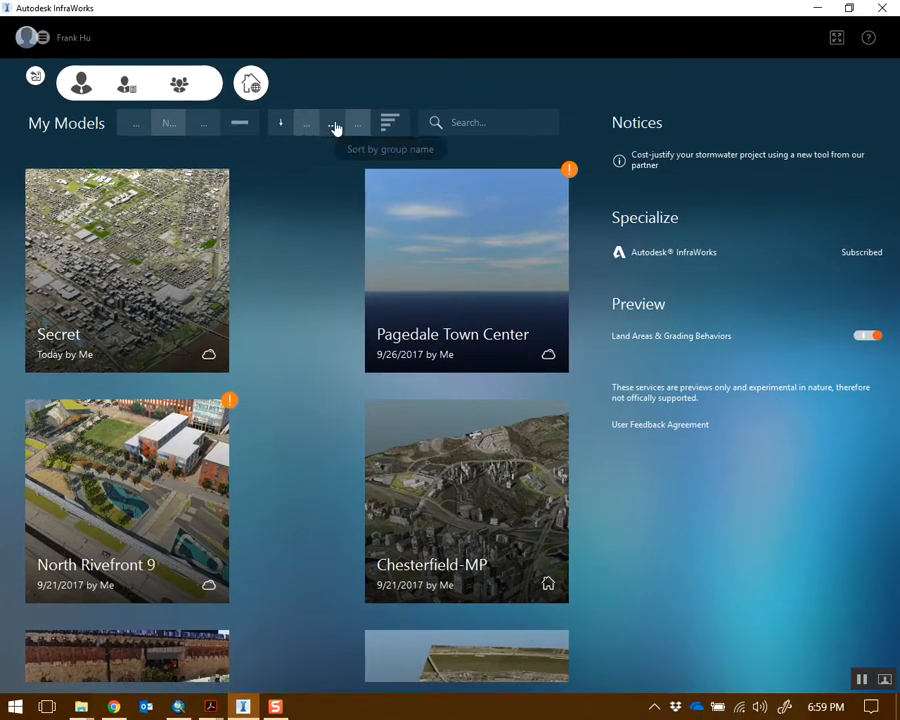
{"action": "left_click", "coordinate": [172, 132]}
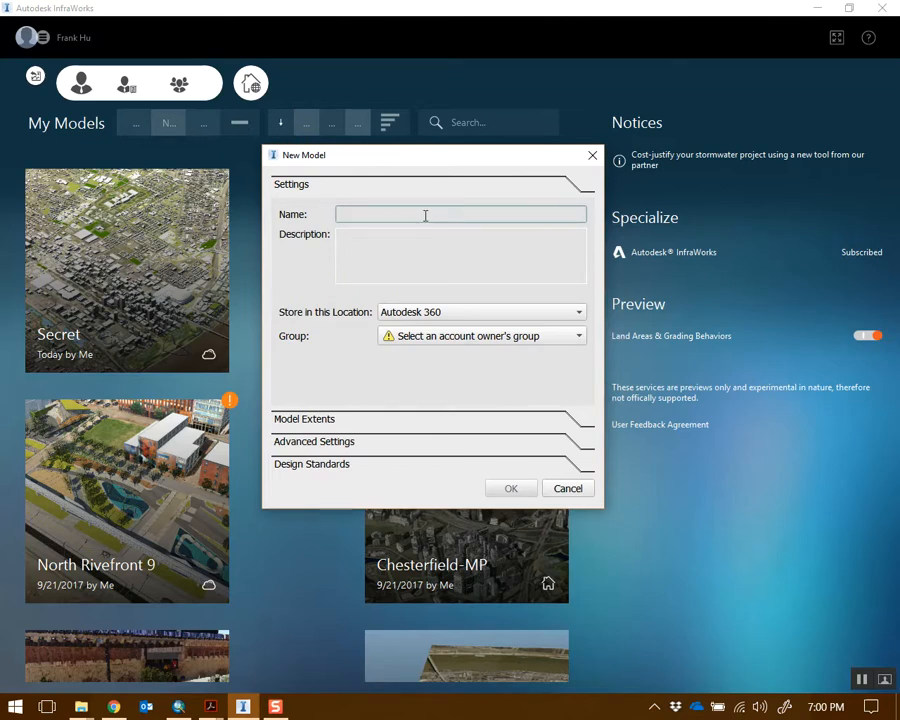
{"action": "type", "text": "Sedona"}
Step: Set the new model to be stored on My Computer, keeping the default Autodesk InfraWorks Models folder
{"action": "left_click", "coordinate": [492, 318]}
{"action": "left_click", "coordinate": [340, 318]}
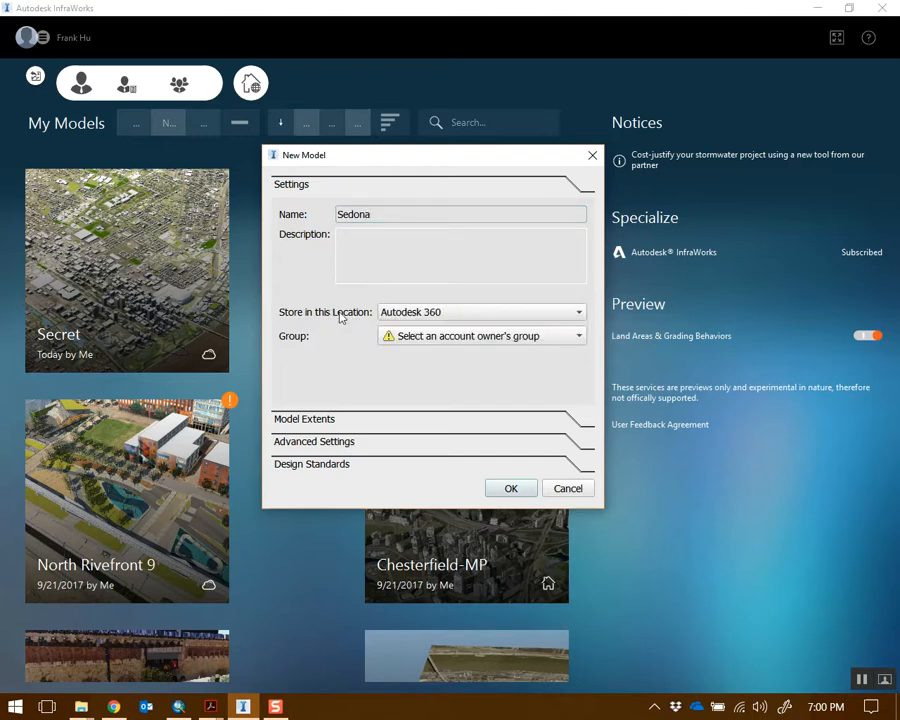
{"action": "left_click", "coordinate": [422, 318]}
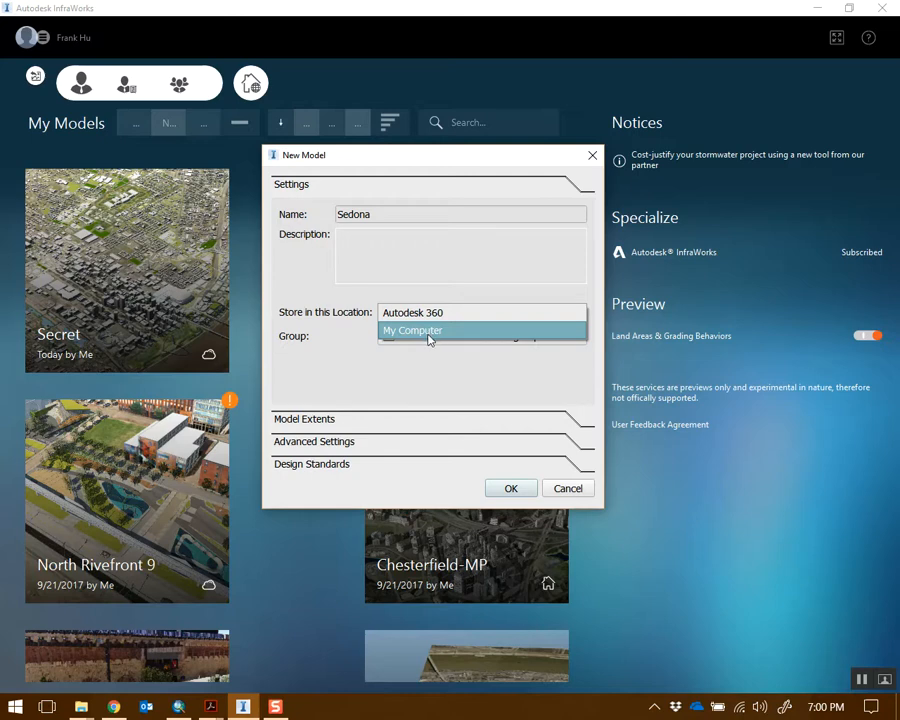
{"action": "left_click", "coordinate": [418, 332]}
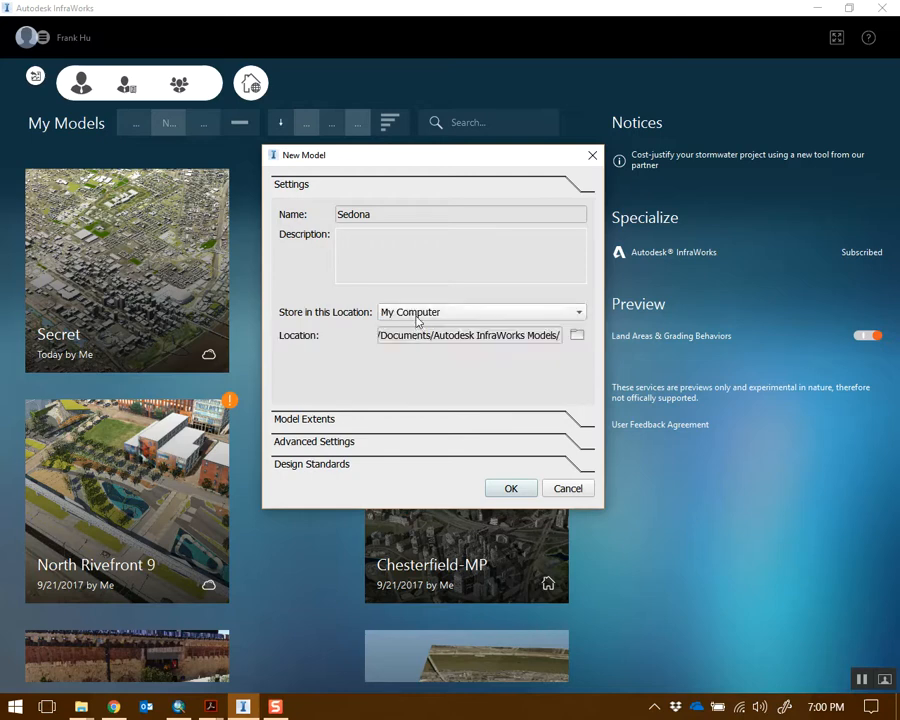
{"action": "left_click_drag", "start_coordinate": [396, 339], "coordinate": [513, 341]}
{"action": "left_click", "coordinate": [520, 339]}
{"action": "key", "text": "shift+End"}
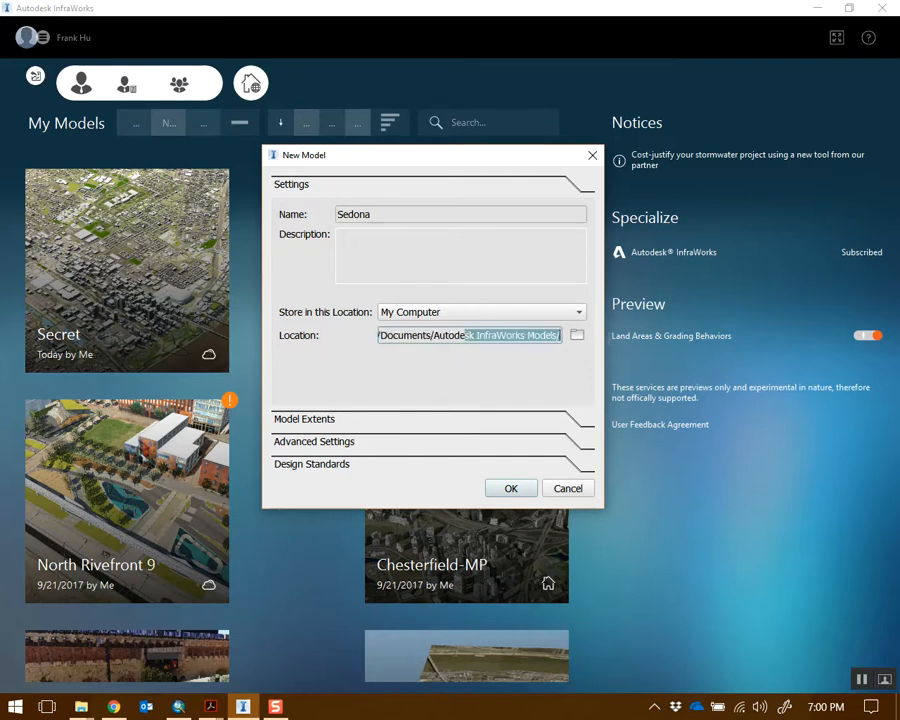
{"action": "left_click", "coordinate": [540, 335]}
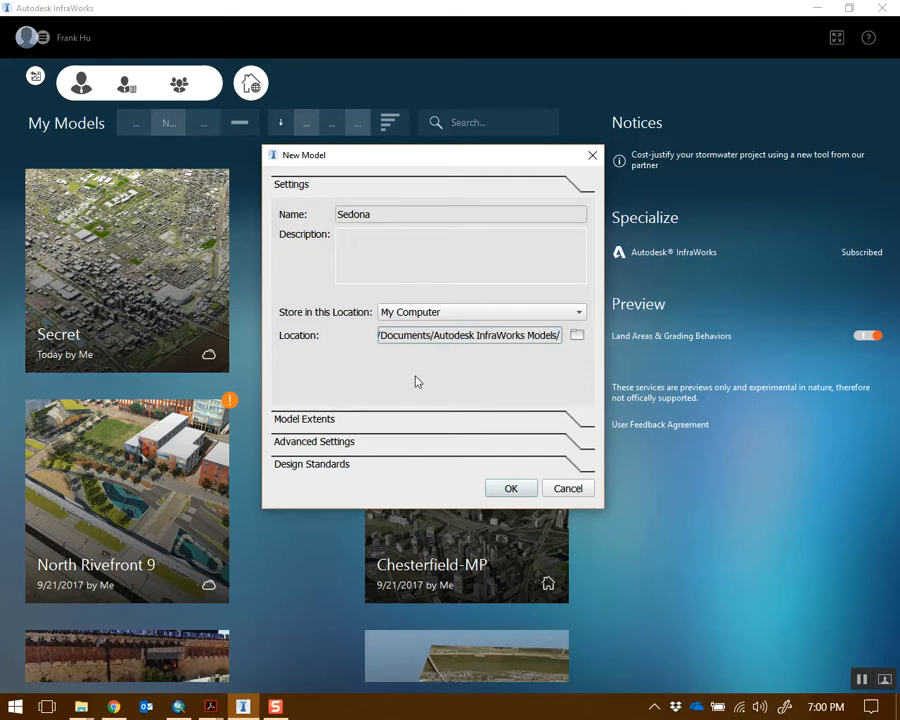
{"action": "left_click_drag", "start_coordinate": [454, 157], "coordinate": [492, 87]}
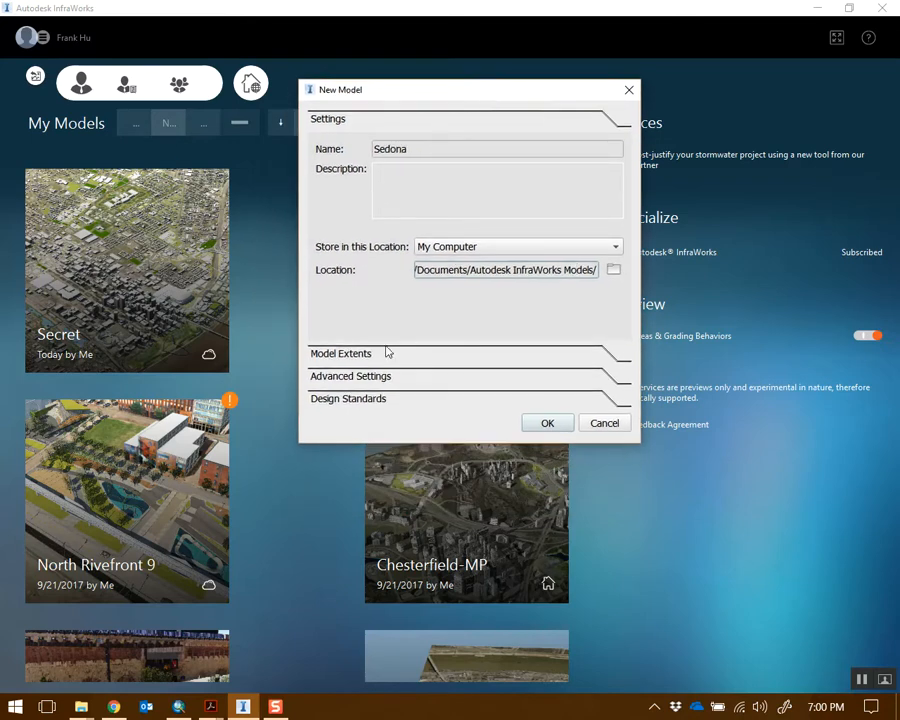
Step: Enable Define Model Extent in the new model's extent settings
{"action": "left_click", "coordinate": [375, 357]}
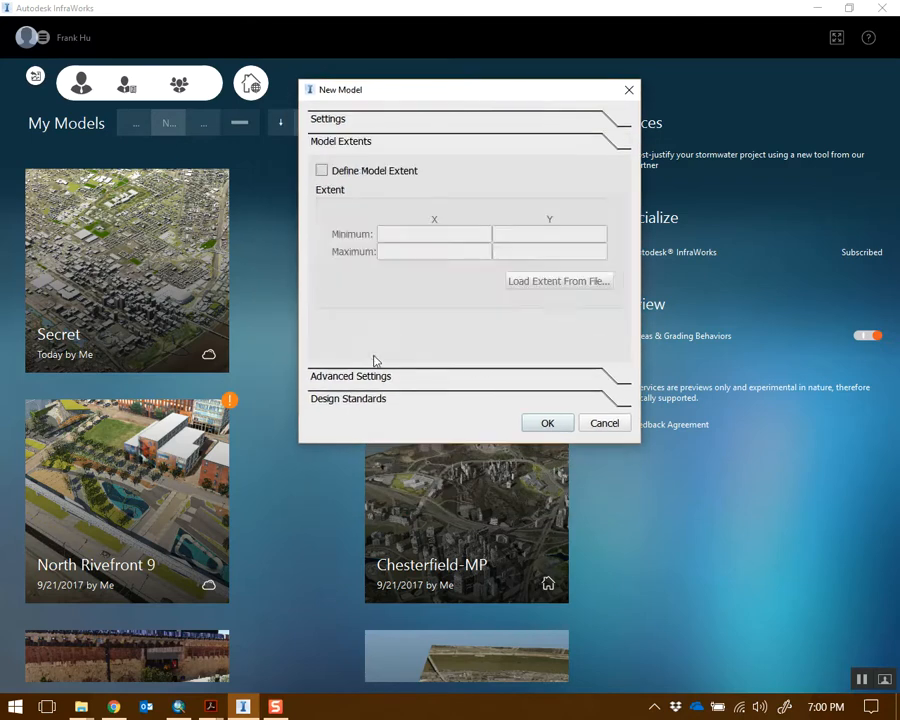
{"action": "left_click_drag", "start_coordinate": [383, 91], "coordinate": [353, 84]}
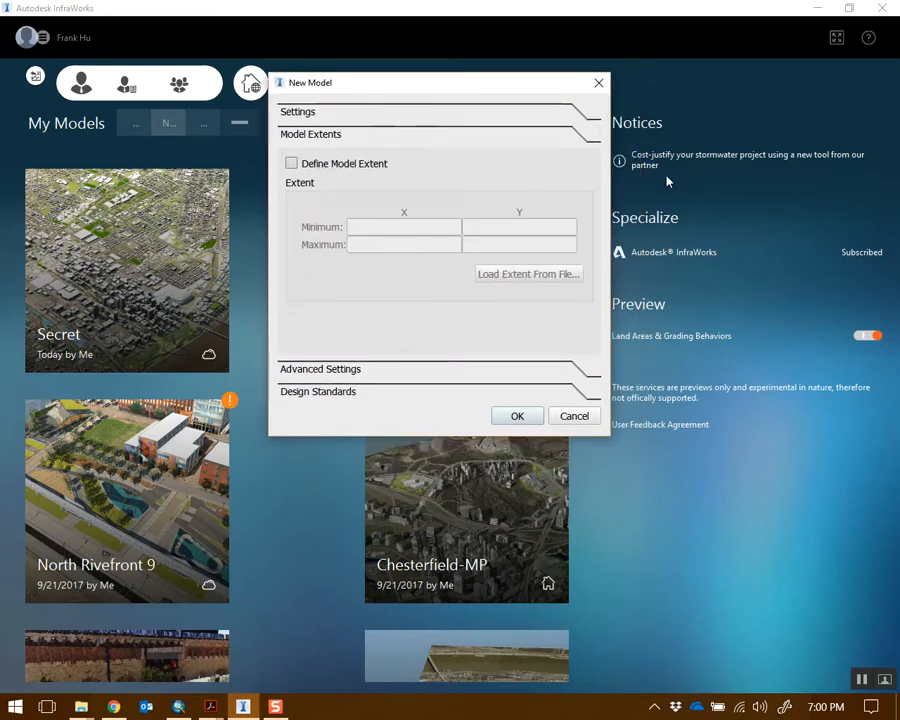
{"action": "left_click", "coordinate": [291, 165]}
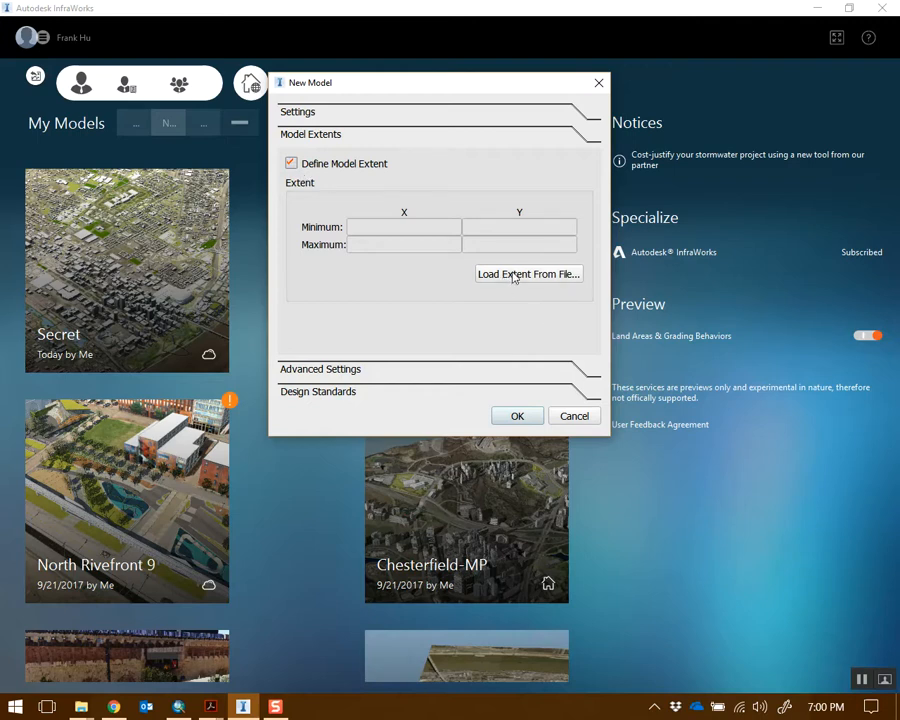
Step: Load the model extent from the Sedona_Bbox shapefile in the ArcGIS\DATA\State_Arizona folder
{"action": "left_click", "coordinate": [513, 275]}
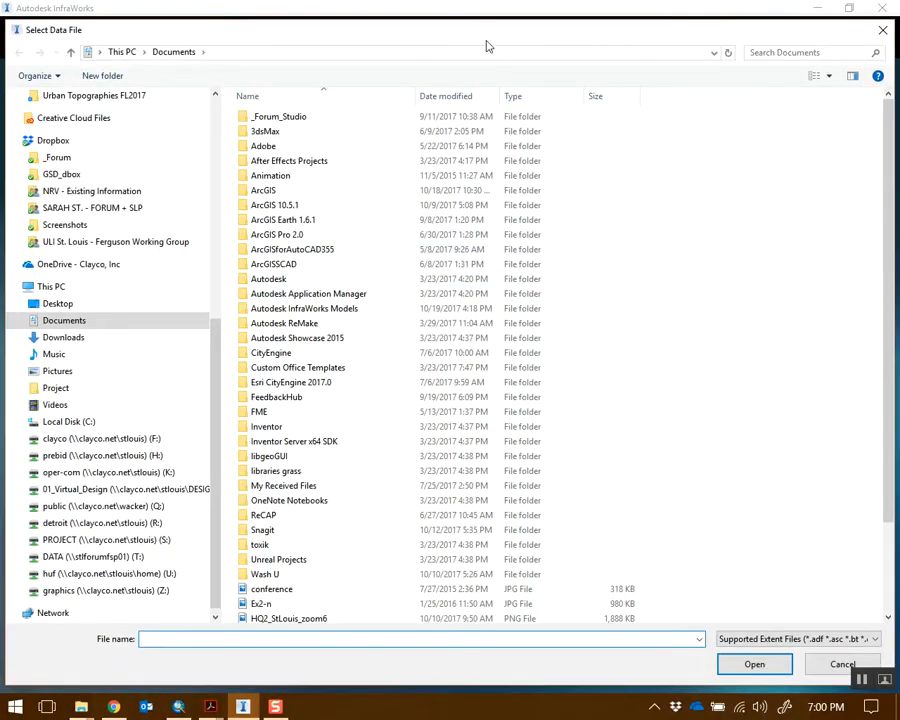
{"action": "left_click_drag", "start_coordinate": [4, 19], "coordinate": [181, 196]}
{"action": "left_click_drag", "start_coordinate": [386, 209], "coordinate": [268, 76]}
{"action": "scroll", "coordinate": [238, 222], "scroll_direction": "up", "scroll_amount": 8}
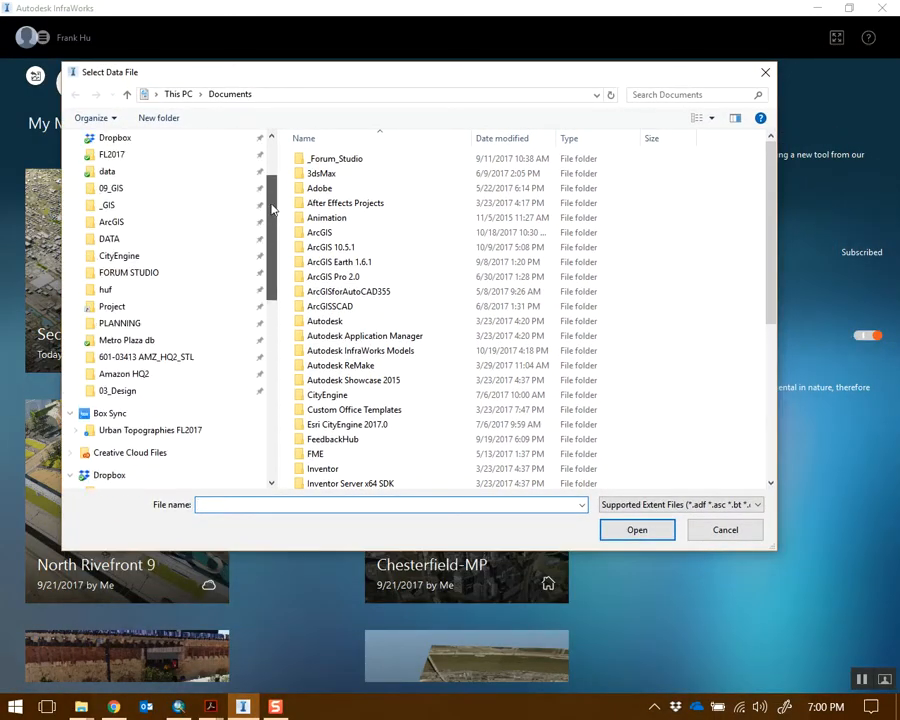
{"action": "left_click", "coordinate": [143, 352]}
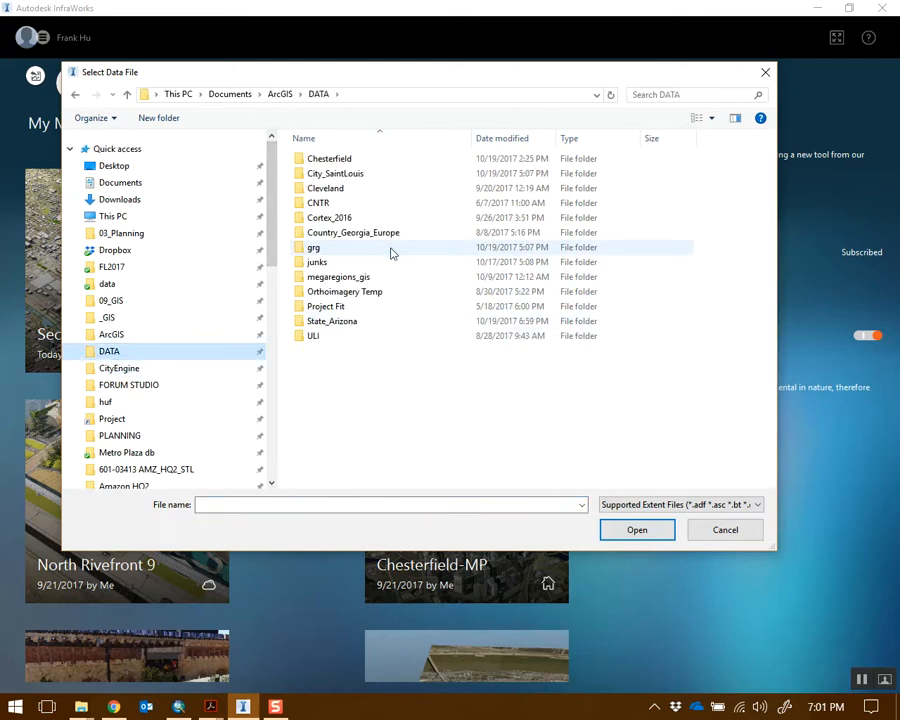
{"action": "double_click", "coordinate": [343, 321]}
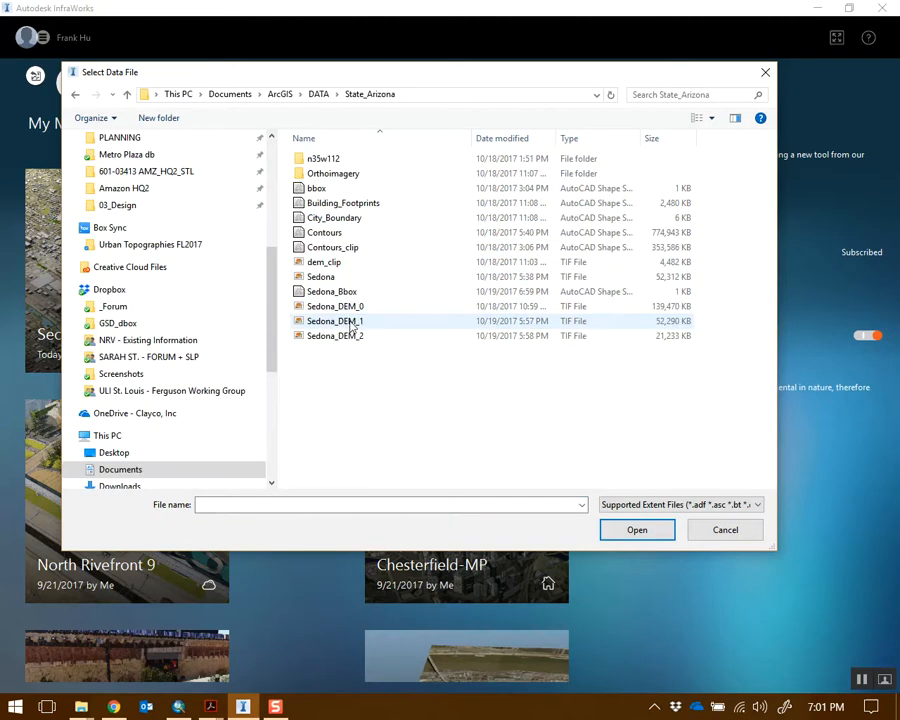
{"action": "left_click", "coordinate": [350, 292]}
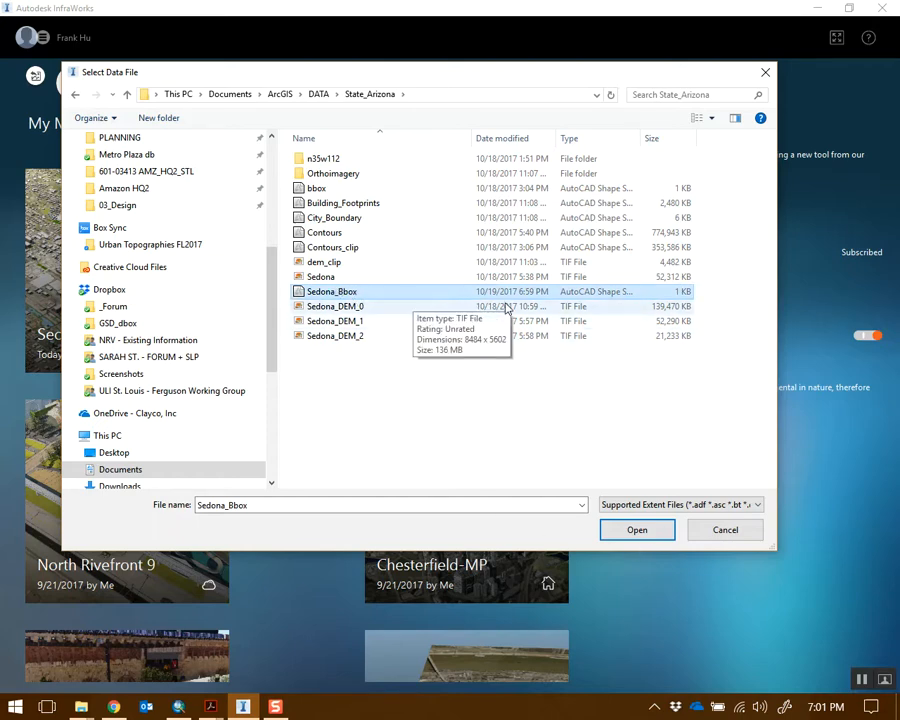
{"action": "left_click_drag", "start_coordinate": [641, 143], "coordinate": [669, 139]}
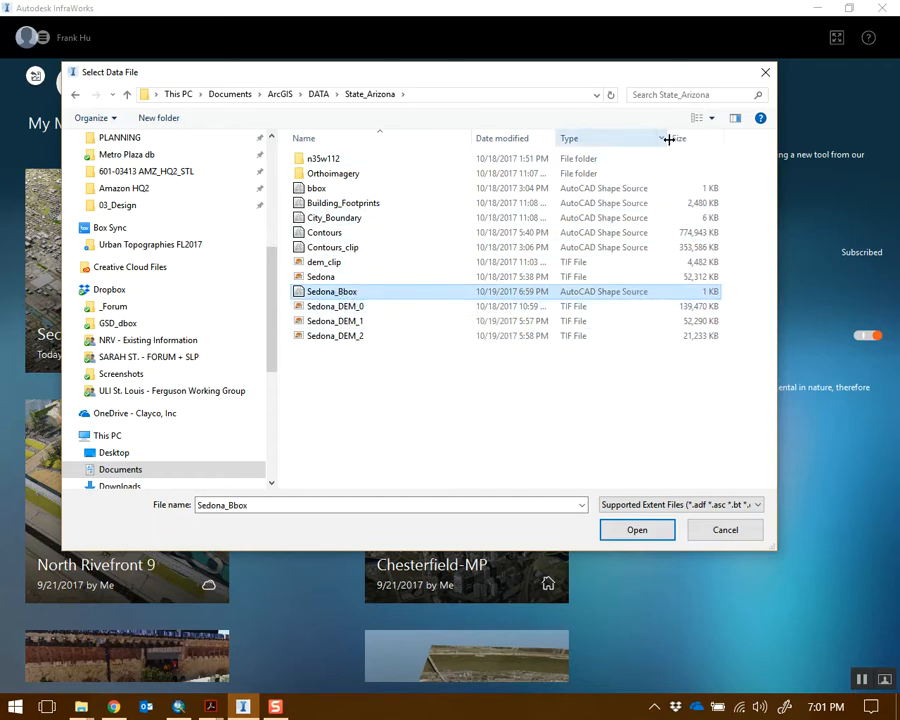
{"action": "left_click", "coordinate": [638, 530]}
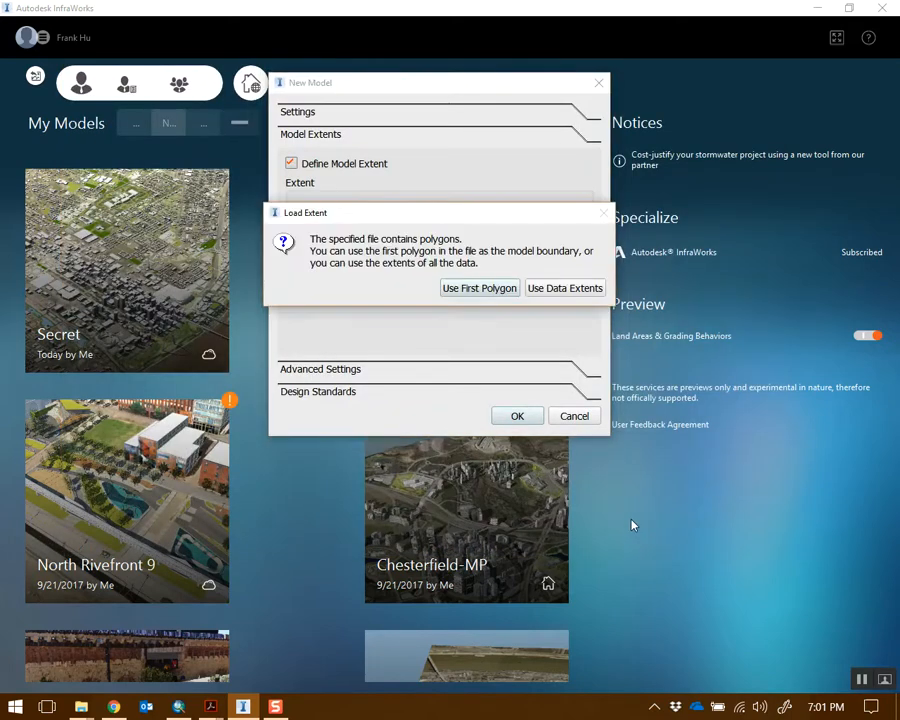
Step: Use the shapefile's data extents as the model boundary and create the Sedona model
{"action": "left_click_drag", "start_coordinate": [430, 215], "coordinate": [396, 208]}
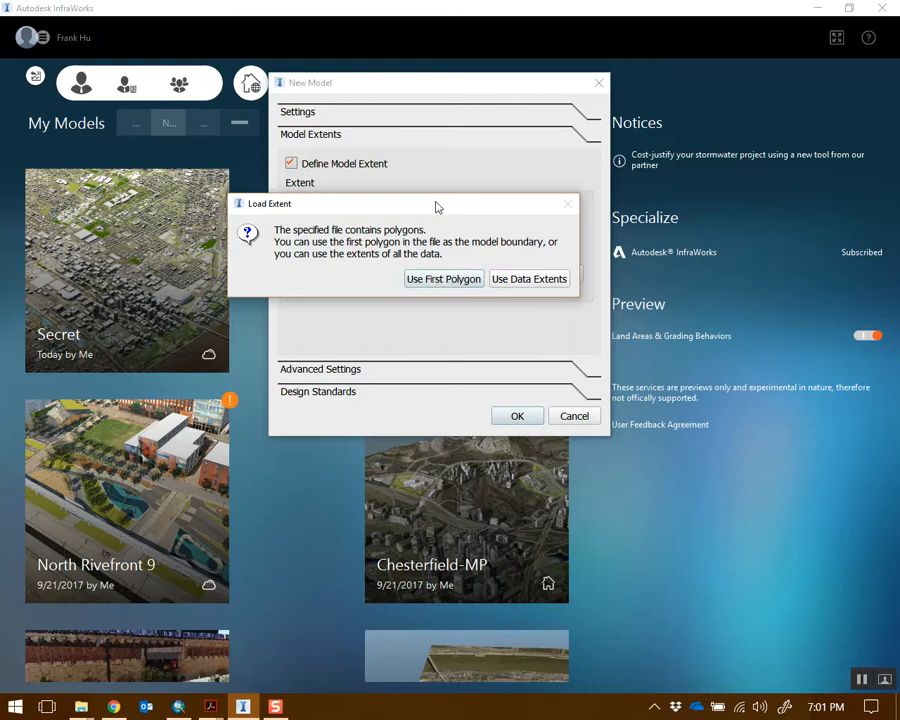
{"action": "left_click", "coordinate": [526, 281]}
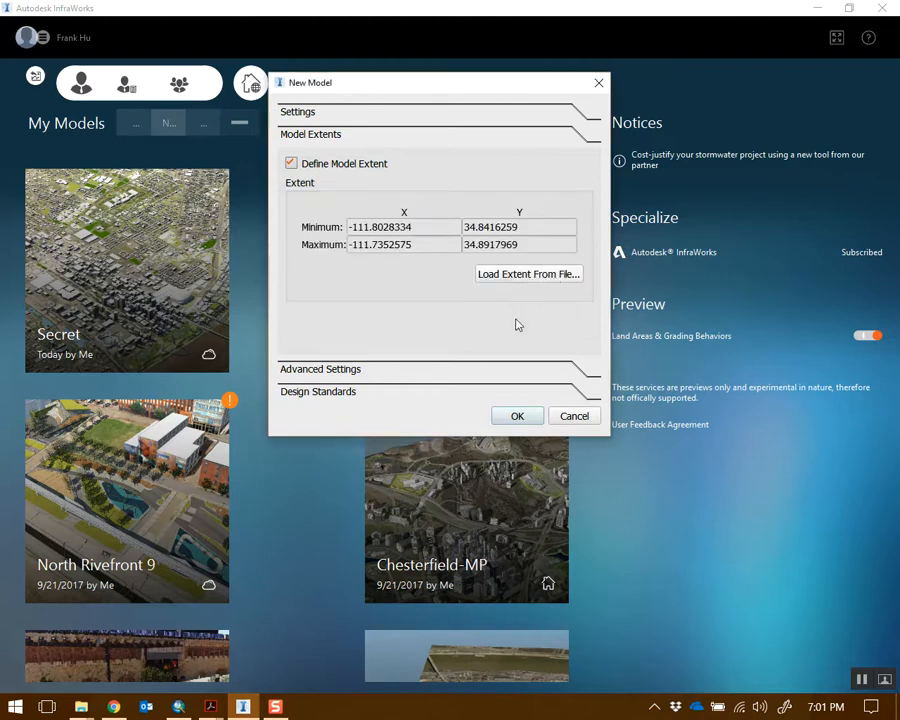
{"action": "left_click", "coordinate": [517, 416]}
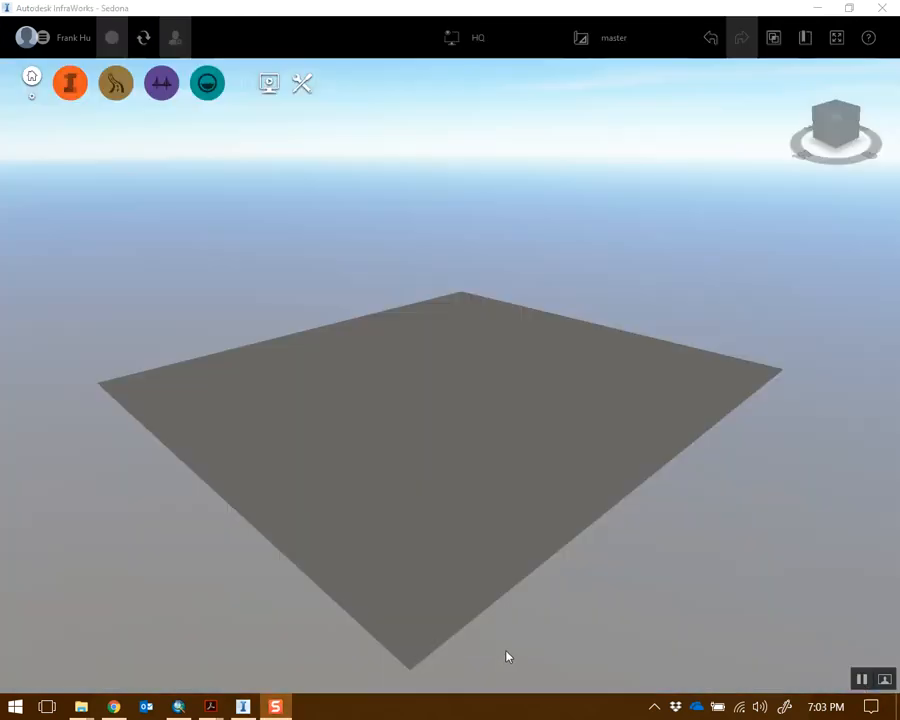
Step: Compare the model's footprint from above with the bounding box in ArcMap, showing Sedona_Bbox and hiding City_Boundary there
{"action": "middle_click_drag", "start_coordinate": [499, 451], "coordinate": [523, 353]}
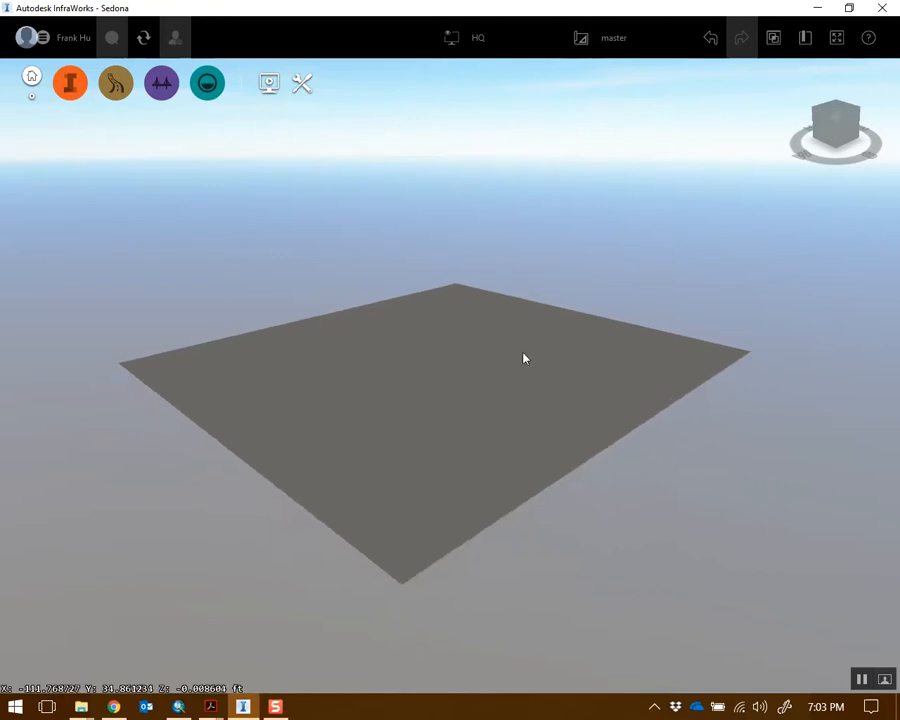
{"action": "left_click_drag", "start_coordinate": [572, 306], "coordinate": [510, 456]}
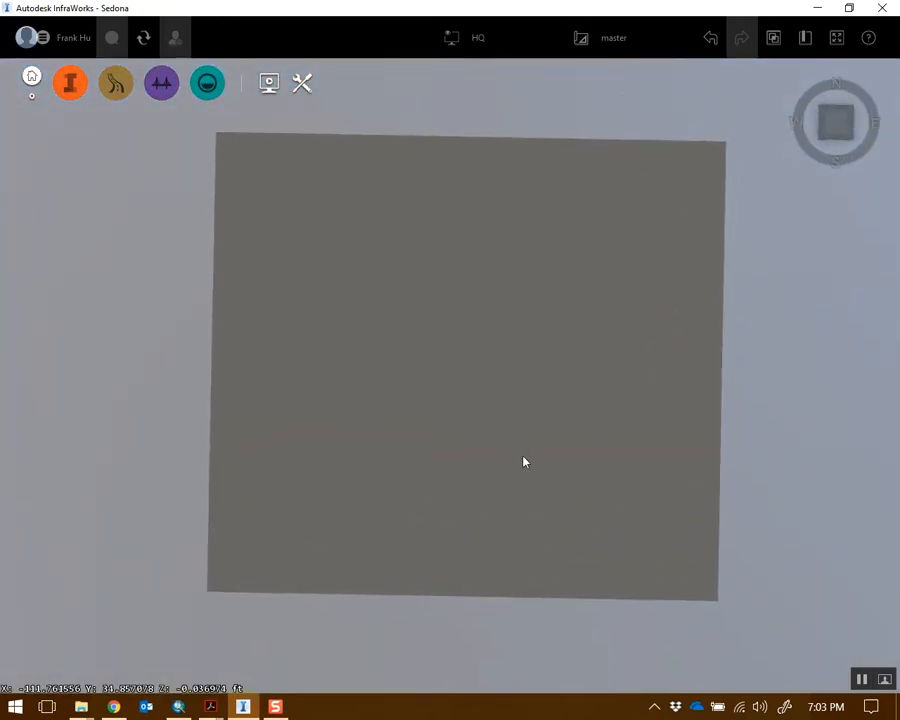
{"action": "left_click", "coordinate": [178, 707]}
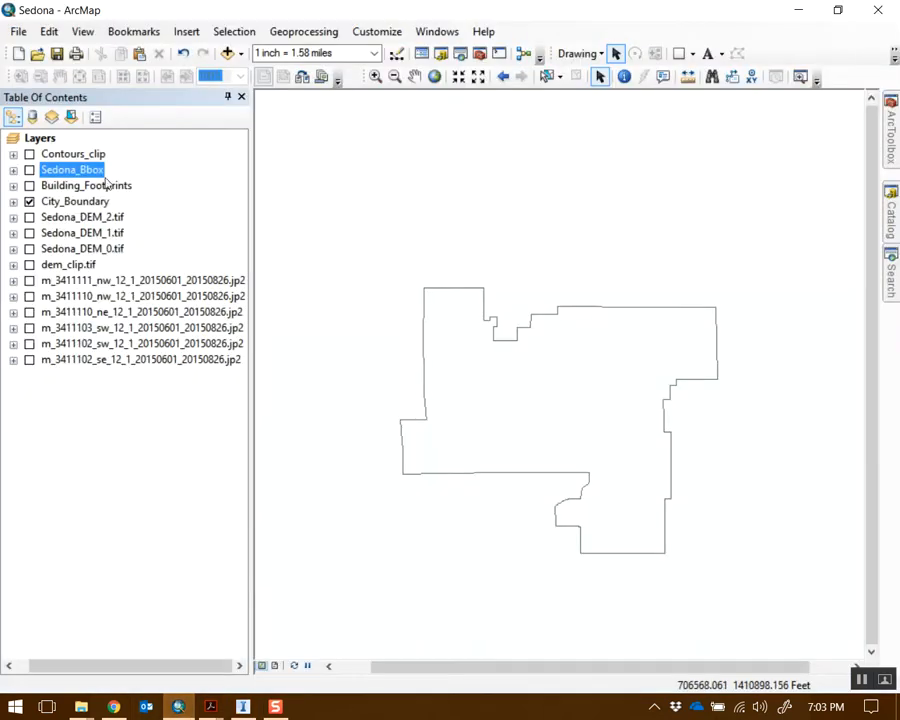
{"action": "left_click", "coordinate": [29, 170]}
{"action": "left_click", "coordinate": [29, 201]}
{"action": "scroll", "coordinate": [739, 360], "scroll_direction": "up", "scroll_amount": 2}
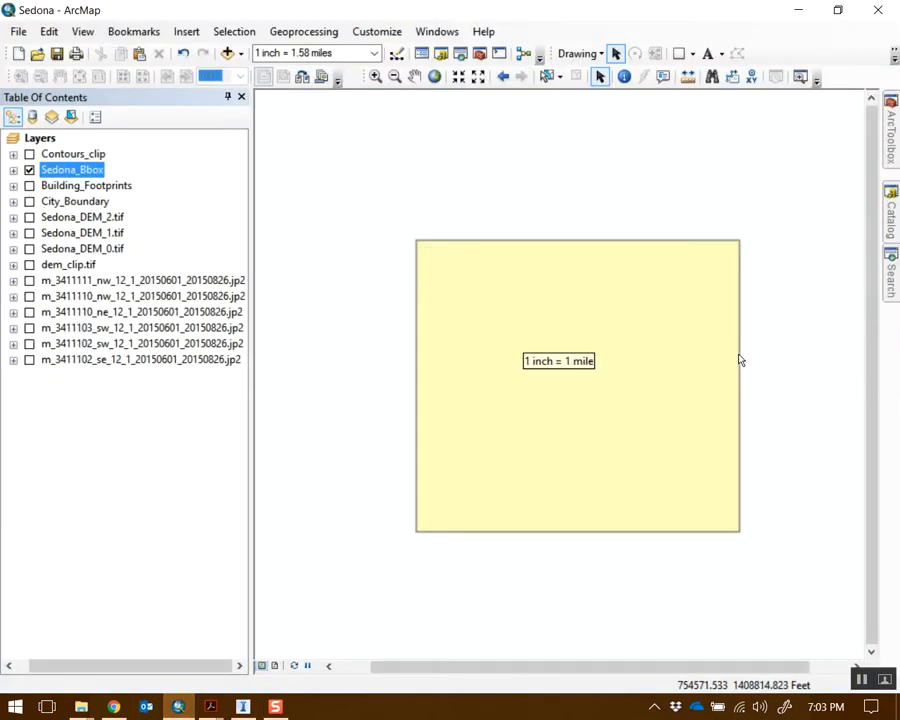
{"action": "left_click", "coordinate": [796, 9]}
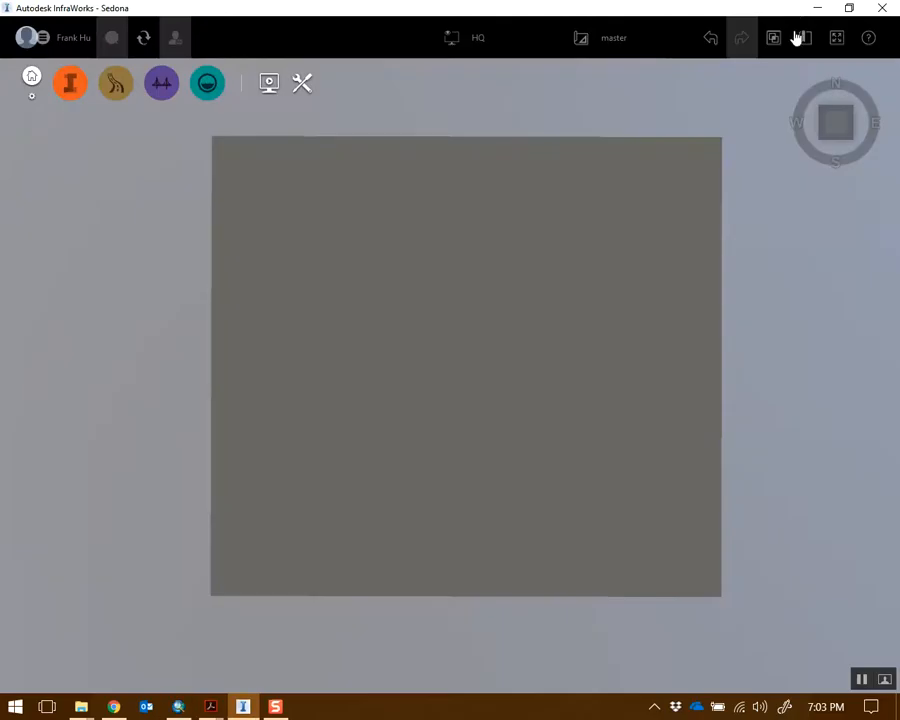
{"action": "scroll", "coordinate": [580, 335], "scroll_direction": "down", "scroll_amount": 3}
{"action": "scroll", "coordinate": [580, 345], "scroll_direction": "down", "scroll_amount": 5}
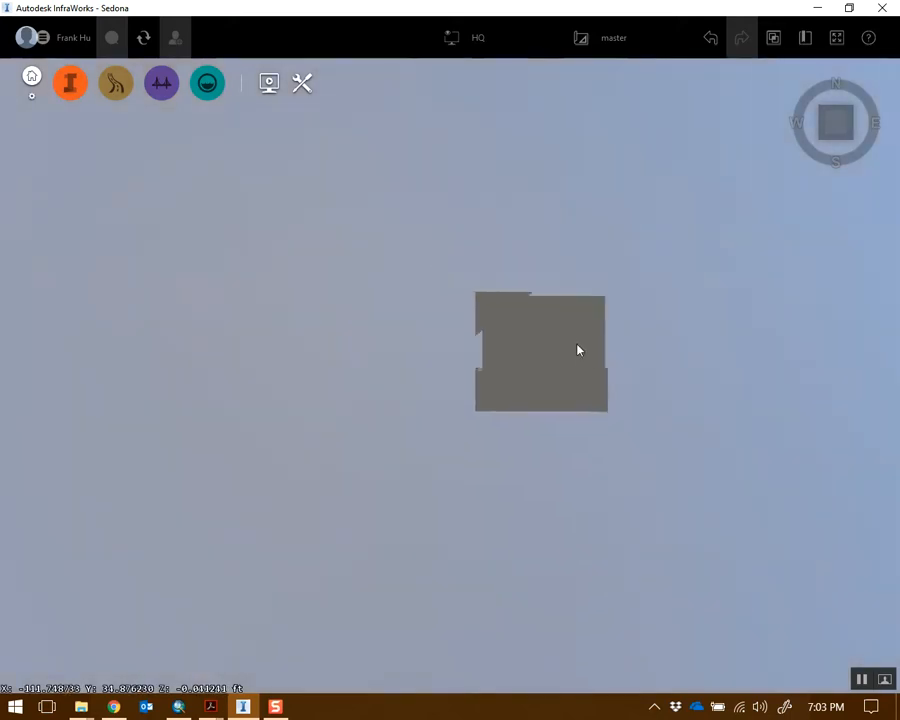
Step: Examine where the Sedona model sits on the globe, and return to a close oblique view of its ground plane
{"action": "scroll", "coordinate": [577, 350], "scroll_direction": "down", "scroll_amount": 5}
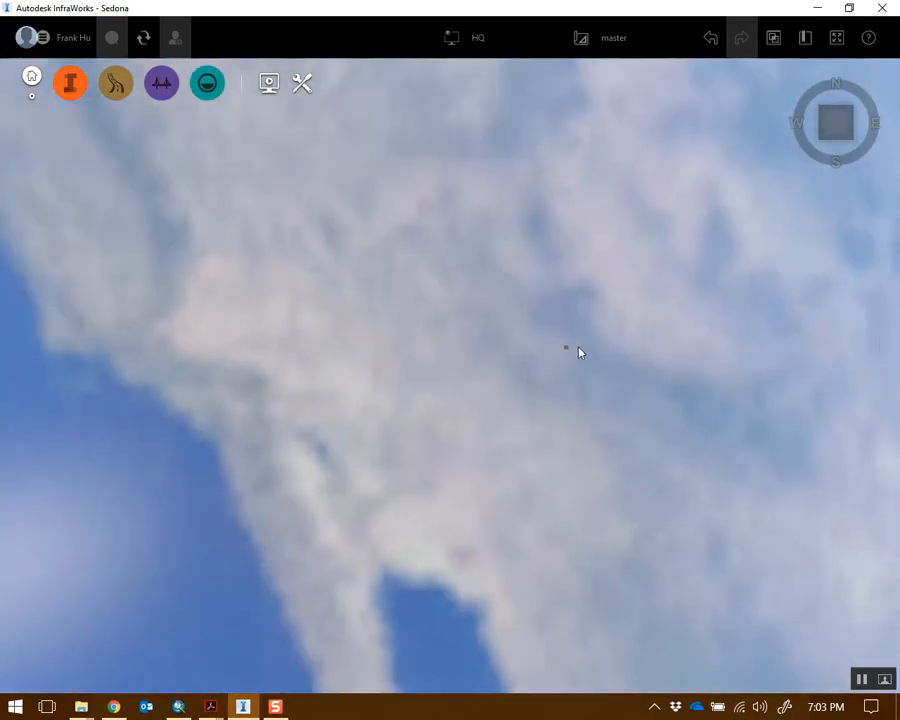
{"action": "scroll", "coordinate": [551, 371], "scroll_direction": "down", "scroll_amount": 3}
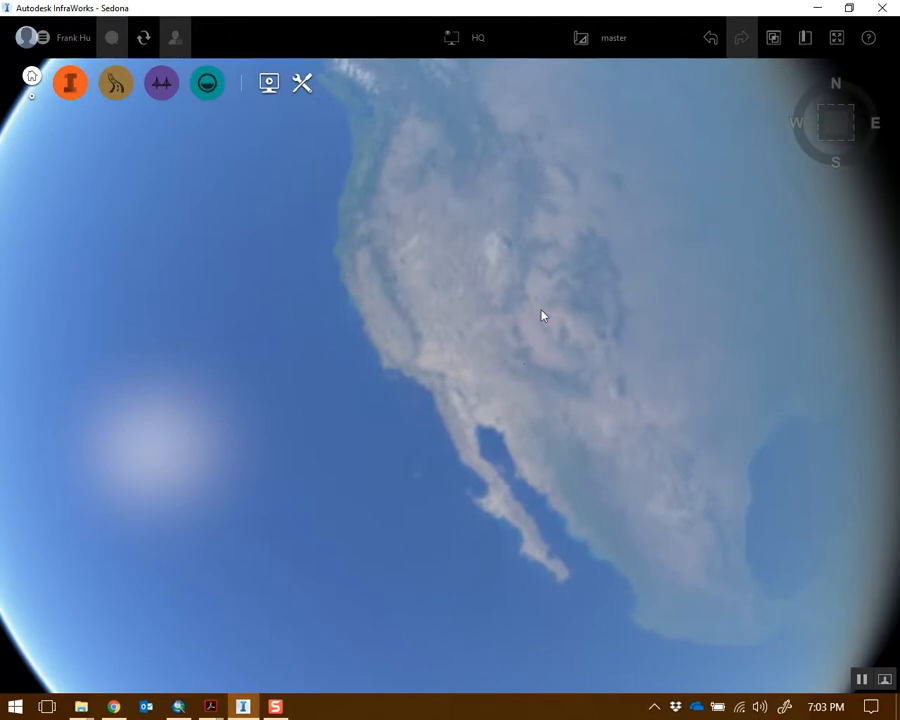
{"action": "scroll", "coordinate": [536, 370], "scroll_direction": "up", "scroll_amount": 3}
{"action": "scroll", "coordinate": [569, 330], "scroll_direction": "up", "scroll_amount": 5}
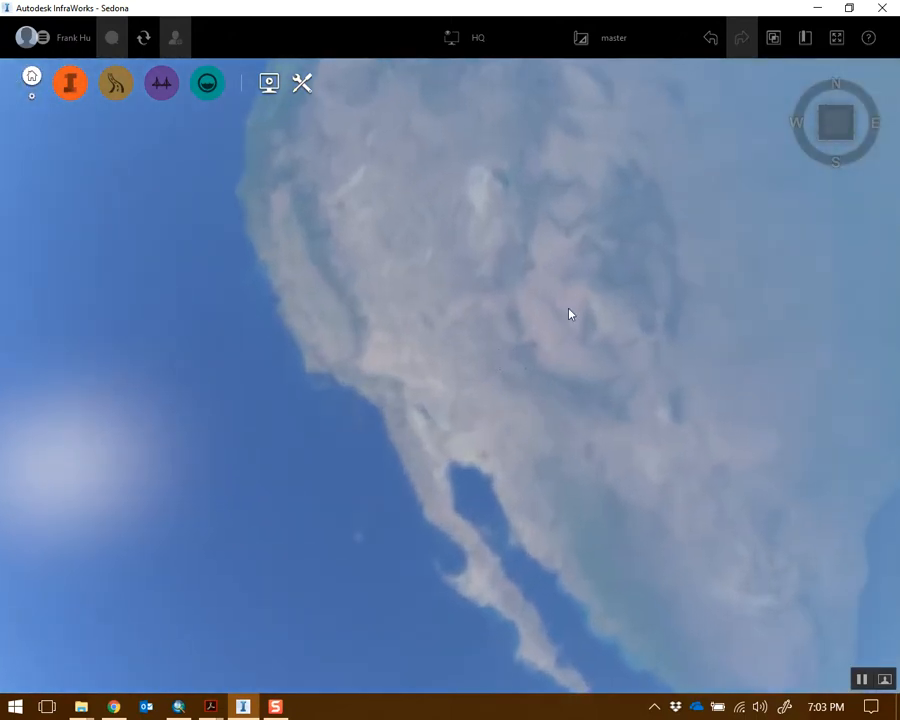
{"action": "scroll", "coordinate": [528, 380], "scroll_direction": "up", "scroll_amount": 5}
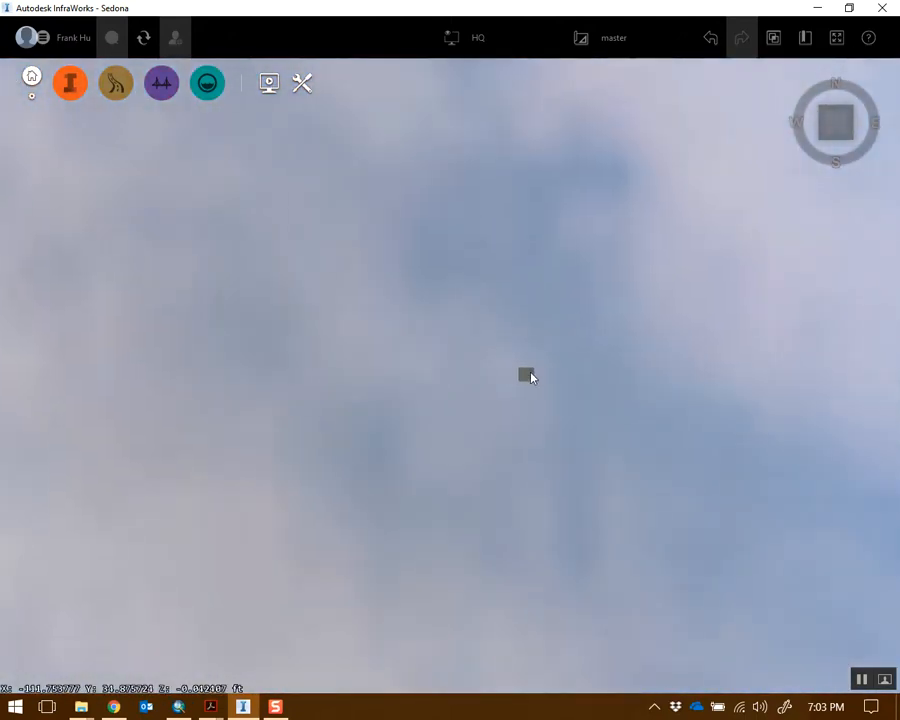
{"action": "scroll", "coordinate": [532, 377], "scroll_direction": "up", "scroll_amount": 3}
{"action": "left_click_drag", "start_coordinate": [570, 275], "coordinate": [398, 325]}
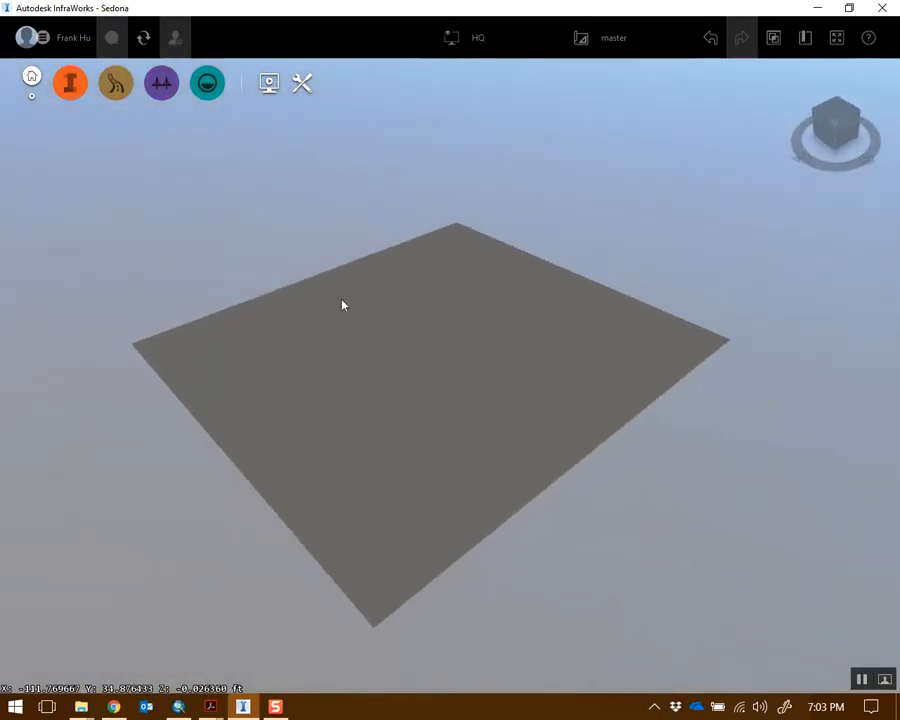
Step: Open the model's Data Sources panel, and move and shorten it so the ground plane stays visible beside it
{"action": "left_click", "coordinate": [70, 86]}
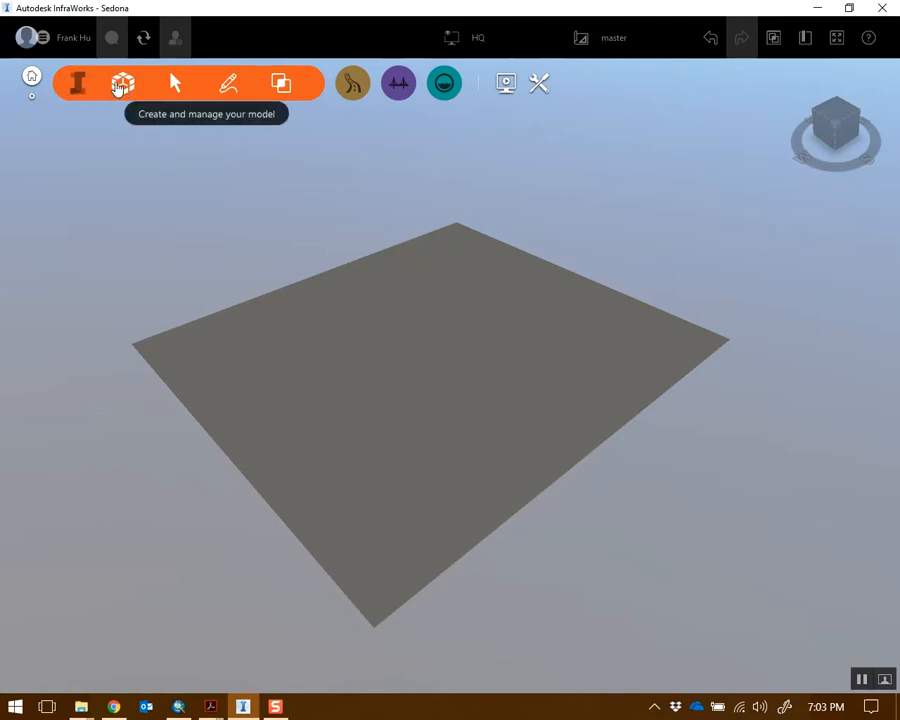
{"action": "left_click", "coordinate": [119, 87]}
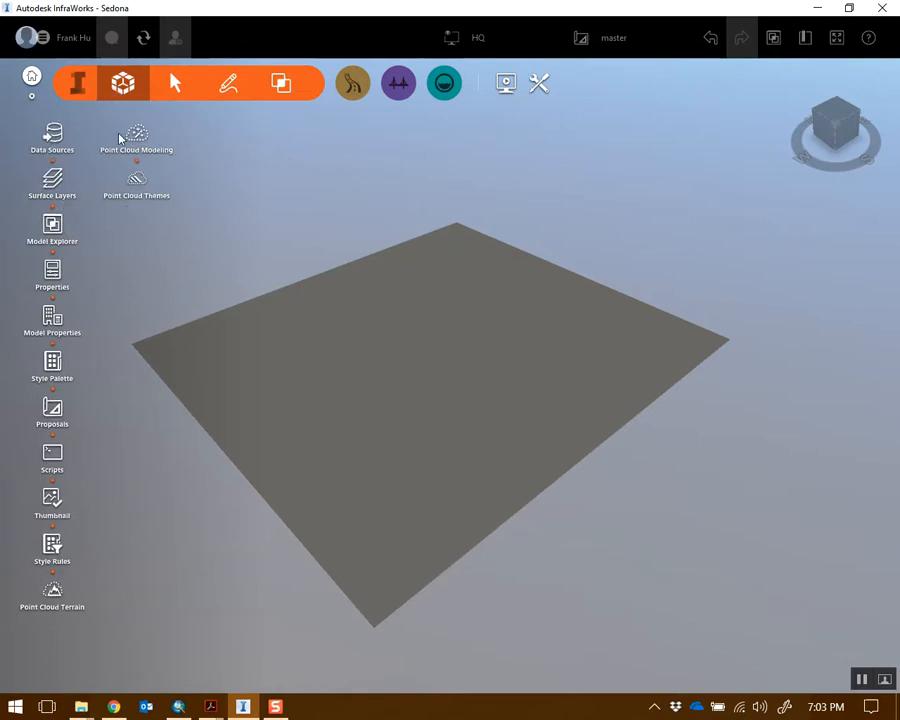
{"action": "left_click", "coordinate": [54, 136]}
{"action": "left_click_drag", "start_coordinate": [701, 117], "coordinate": [663, 93]}
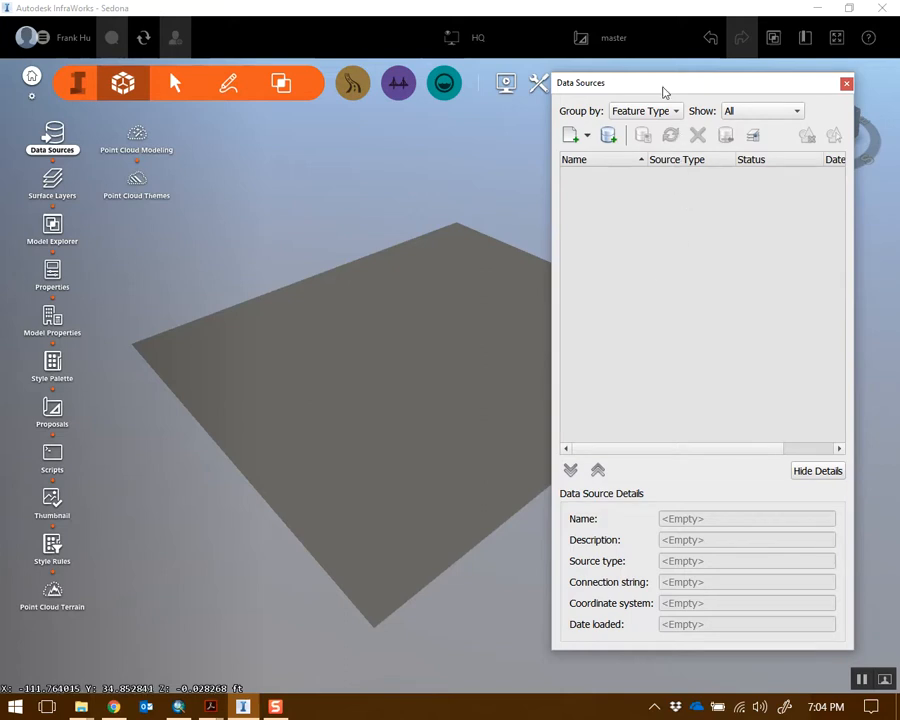
{"action": "left_click_drag", "start_coordinate": [655, 93], "coordinate": [876, 234]}
{"action": "left_click_drag", "start_coordinate": [813, 229], "coordinate": [865, 688]}
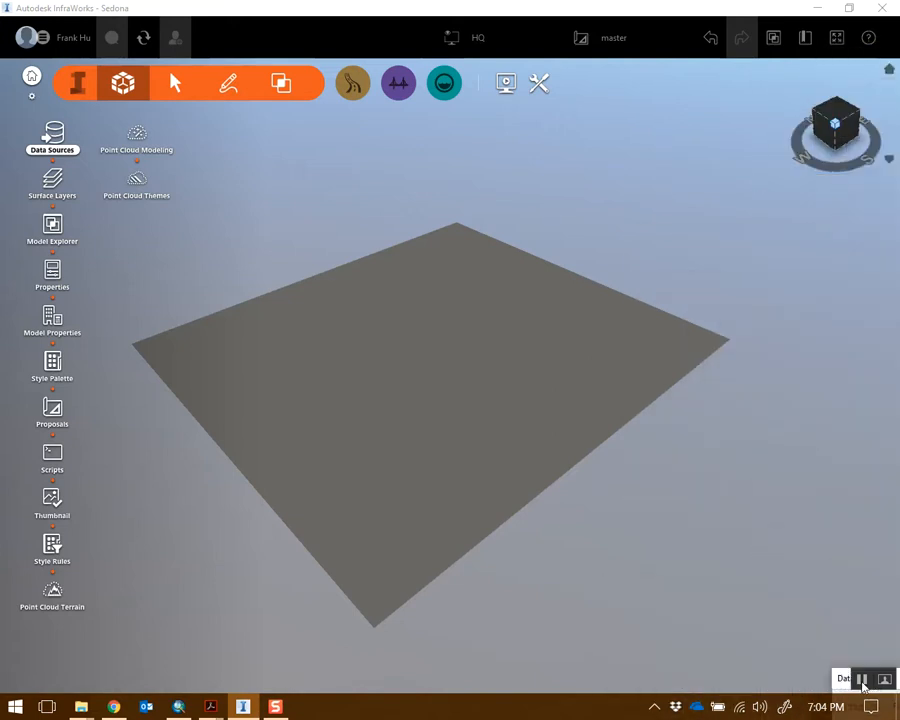
{"action": "left_click_drag", "start_coordinate": [868, 158], "coordinate": [557, 107]}
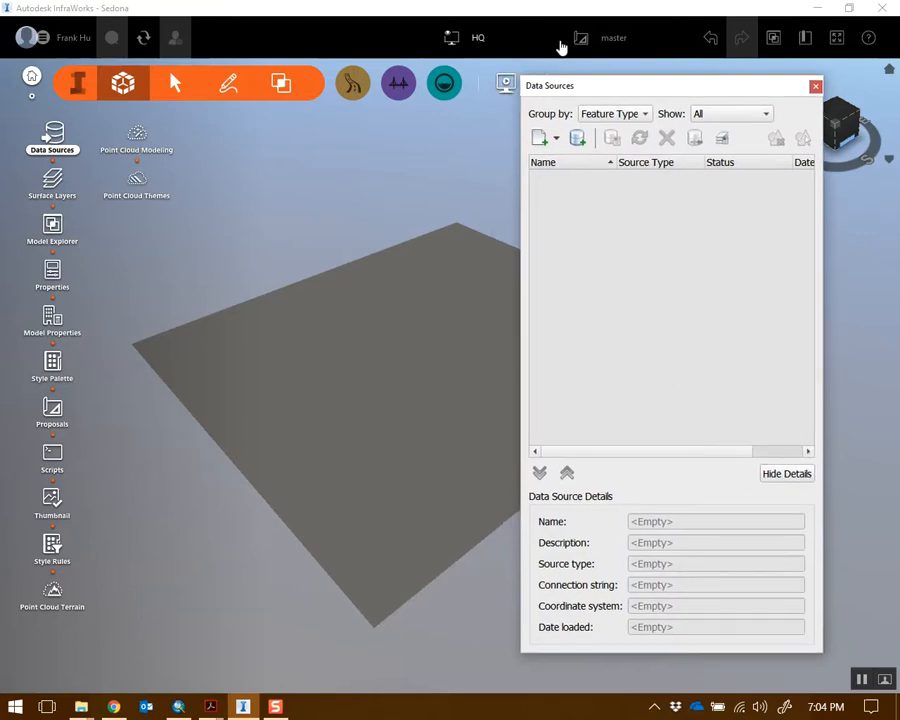
{"action": "left_click_drag", "start_coordinate": [639, 90], "coordinate": [689, 104]}
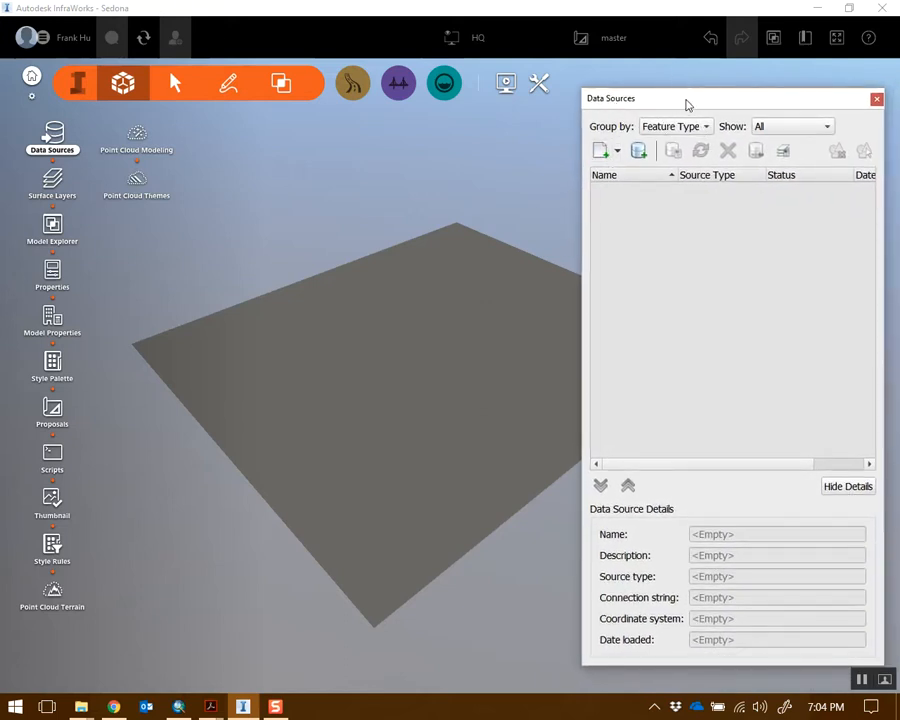
{"action": "left_click_drag", "start_coordinate": [713, 109], "coordinate": [709, 96]}
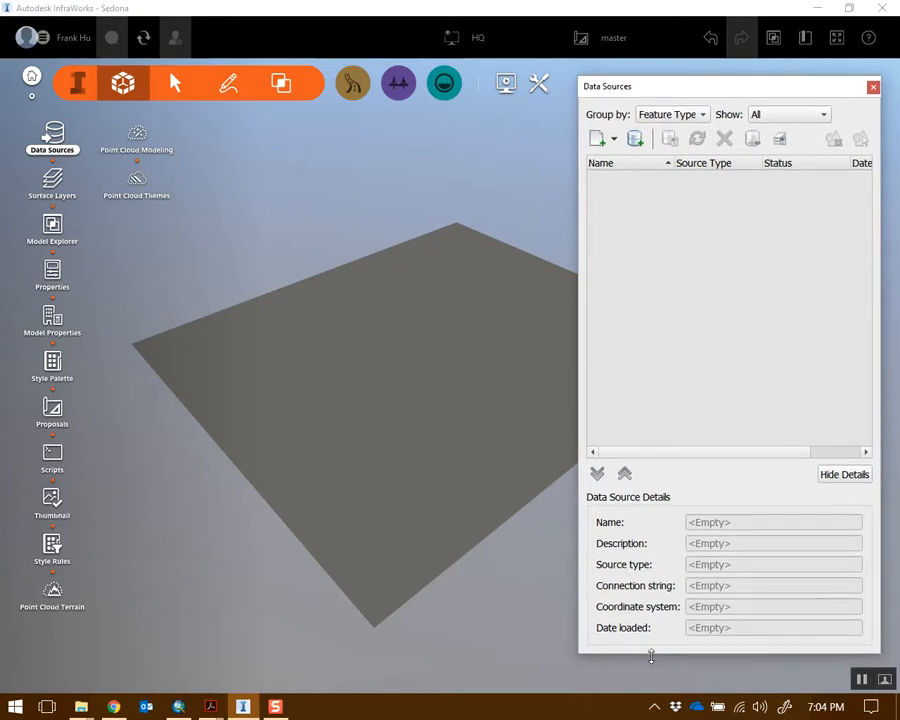
{"action": "left_click_drag", "start_coordinate": [644, 657], "coordinate": [674, 440]}
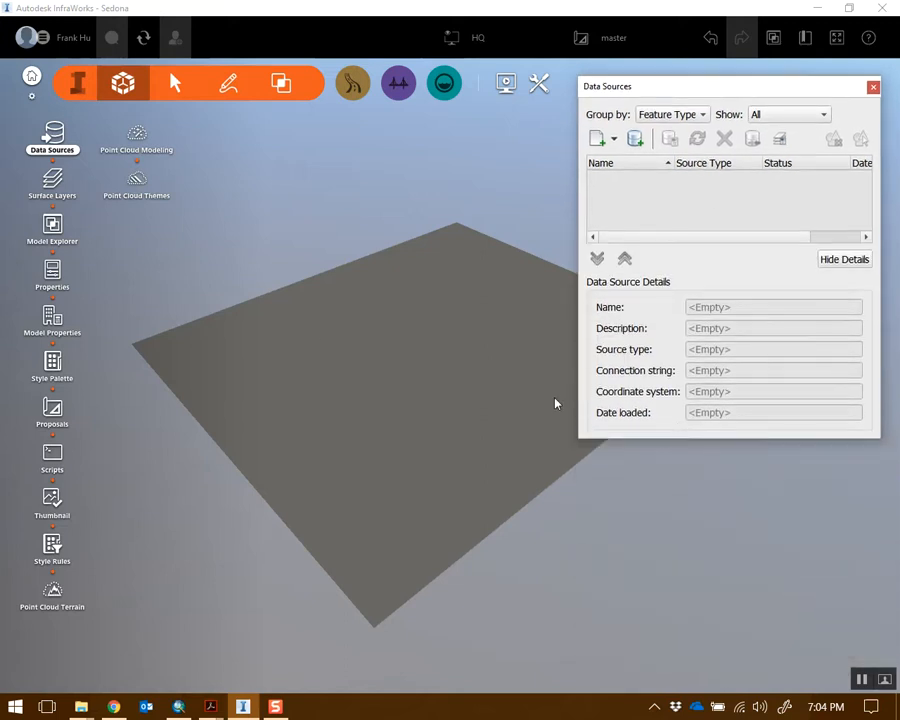
{"action": "left_click_drag", "start_coordinate": [468, 331], "coordinate": [452, 318]}
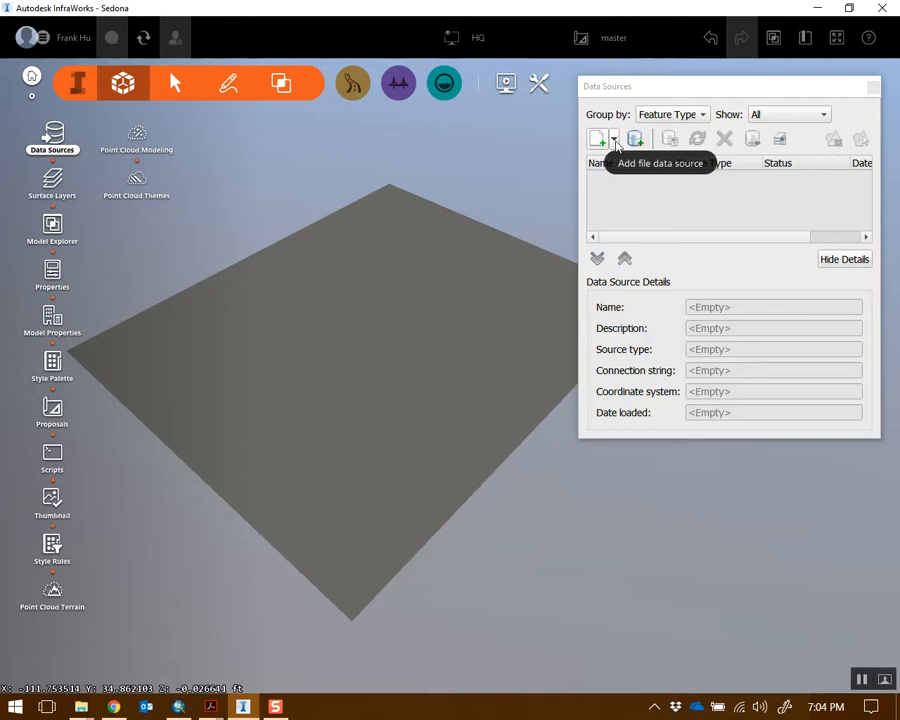
Step: Start adding a raster file data source and browse to Box Sync\Urban Topographies FL2017\Data\Week 8\DEM
{"action": "left_click", "coordinate": [614, 140]}
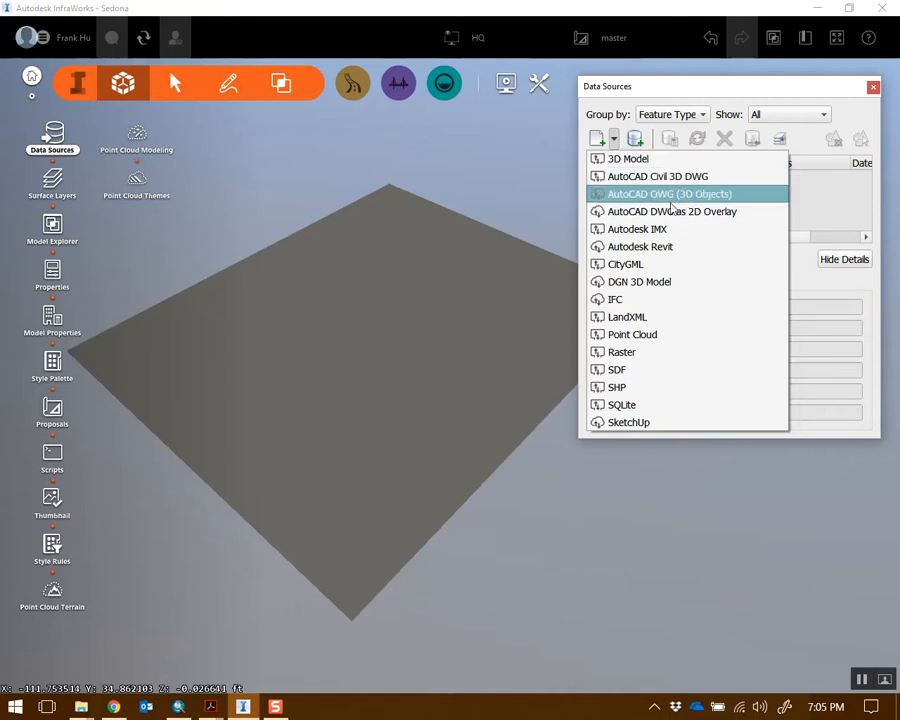
{"action": "left_click", "coordinate": [641, 363]}
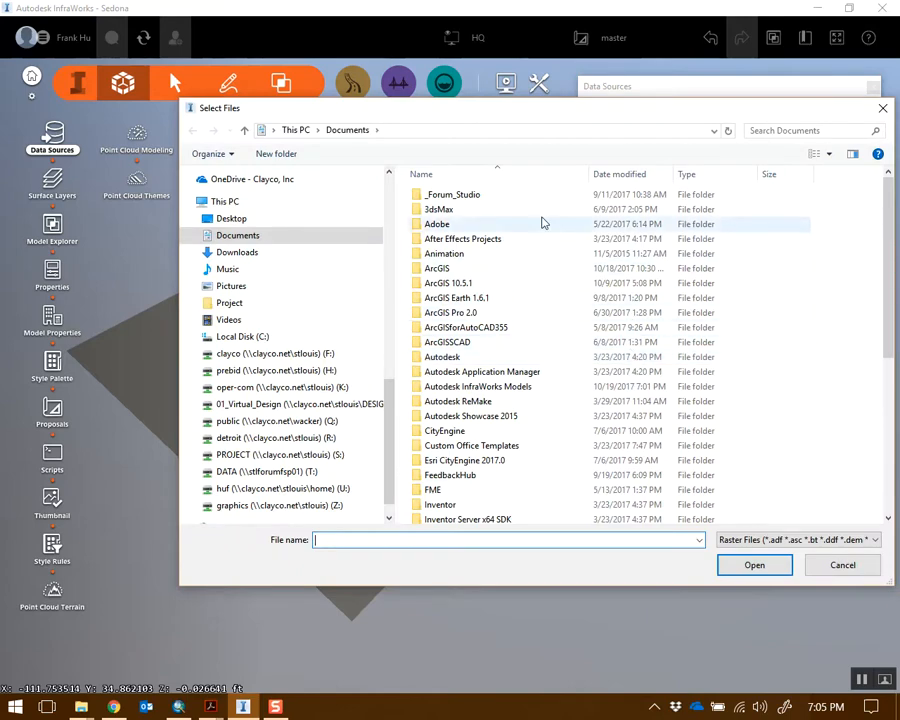
{"action": "scroll", "coordinate": [222, 232], "scroll_direction": "up", "scroll_amount": 5}
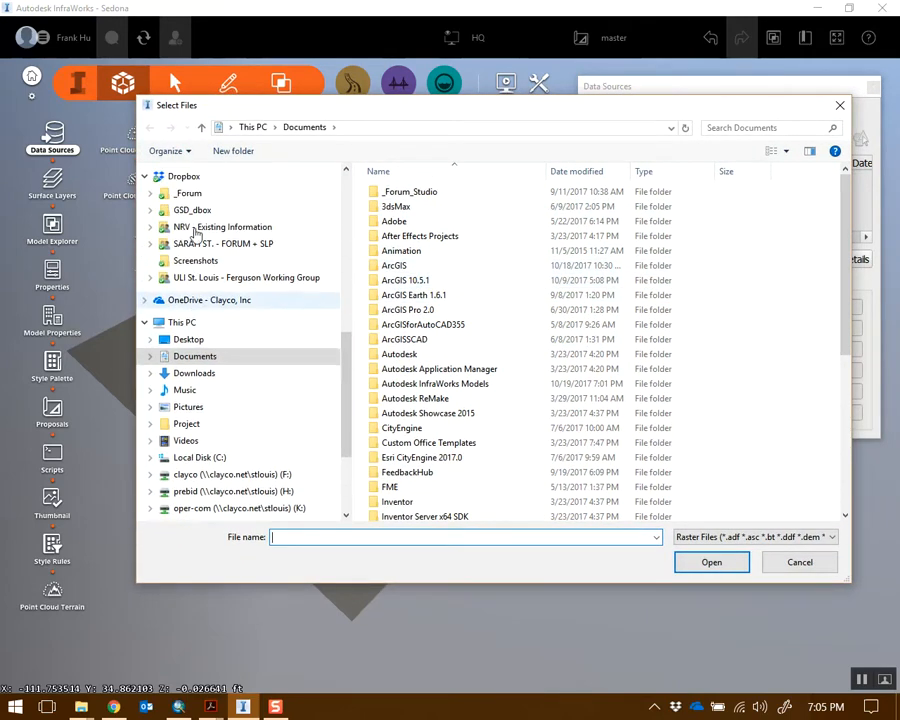
{"action": "scroll", "coordinate": [197, 213], "scroll_direction": "up", "scroll_amount": 6}
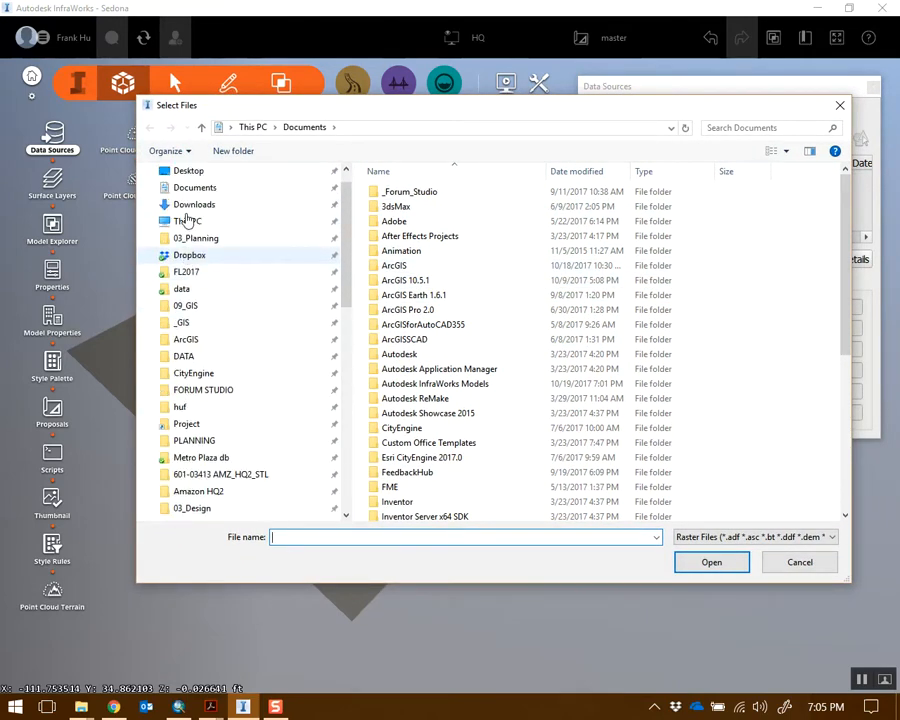
{"action": "left_click", "coordinate": [190, 202]}
{"action": "double_click", "coordinate": [386, 297]}
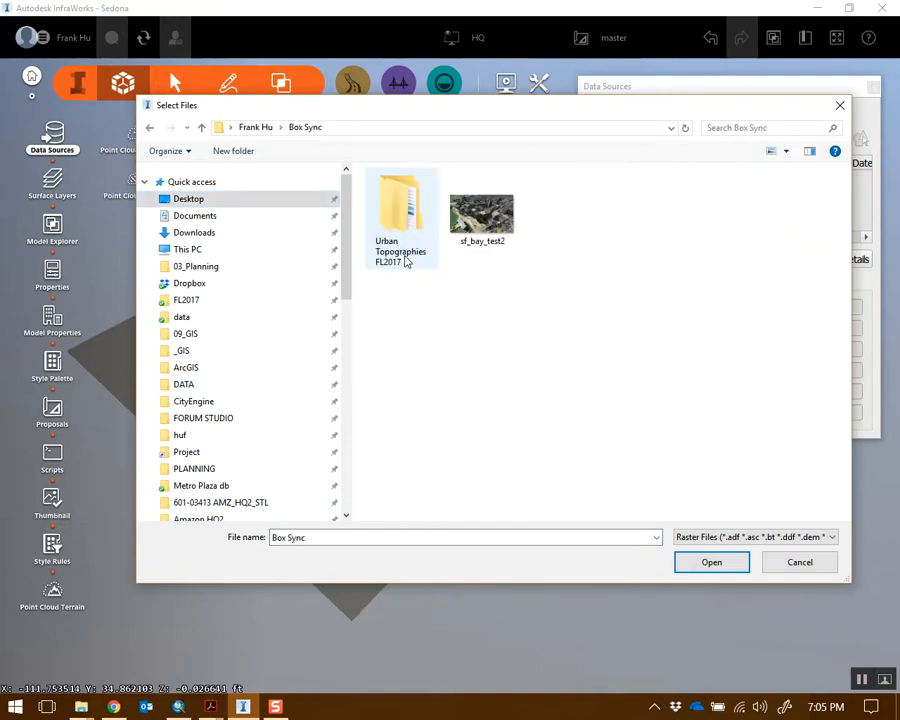
{"action": "double_click", "coordinate": [370, 226]}
{"action": "double_click", "coordinate": [406, 210]}
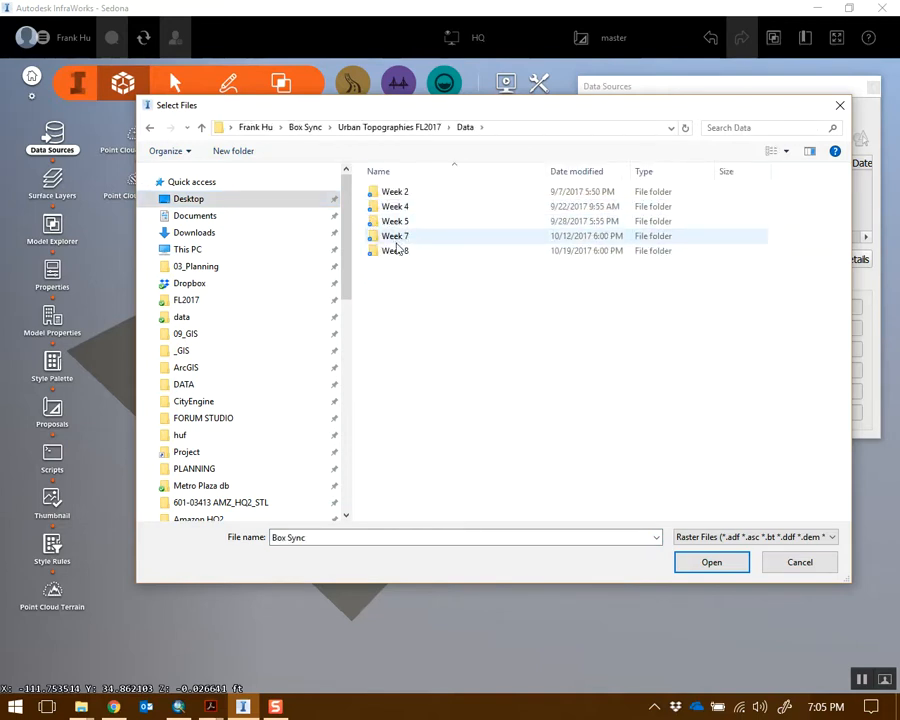
{"action": "double_click", "coordinate": [398, 247]}
{"action": "double_click", "coordinate": [395, 191]}
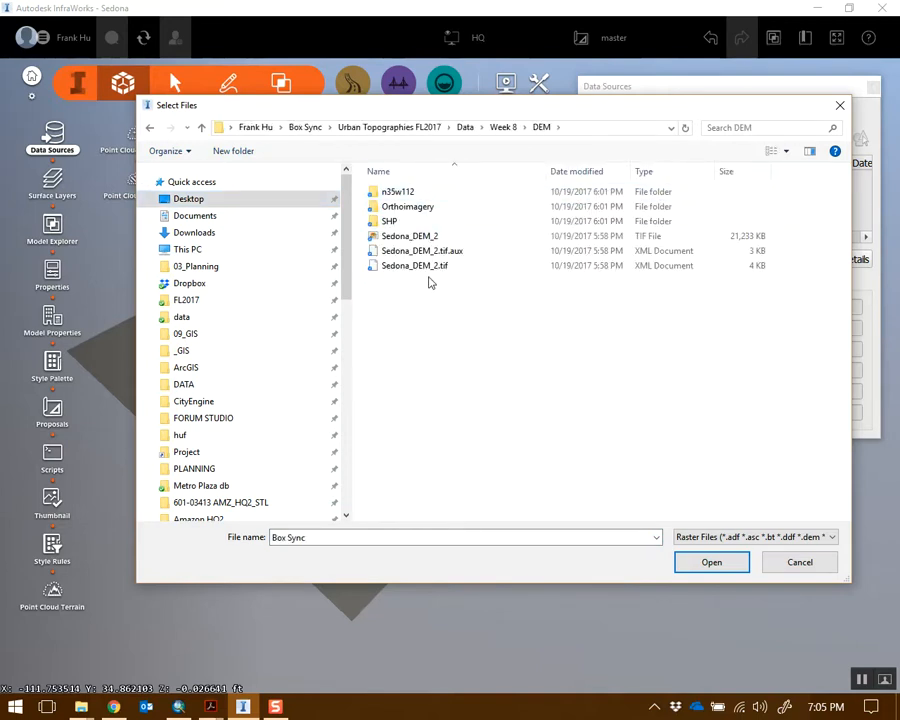
Step: Add w001001.adf from the n35w112\grdn35w112_13 folder as a raster data source
{"action": "left_click", "coordinate": [412, 193]}
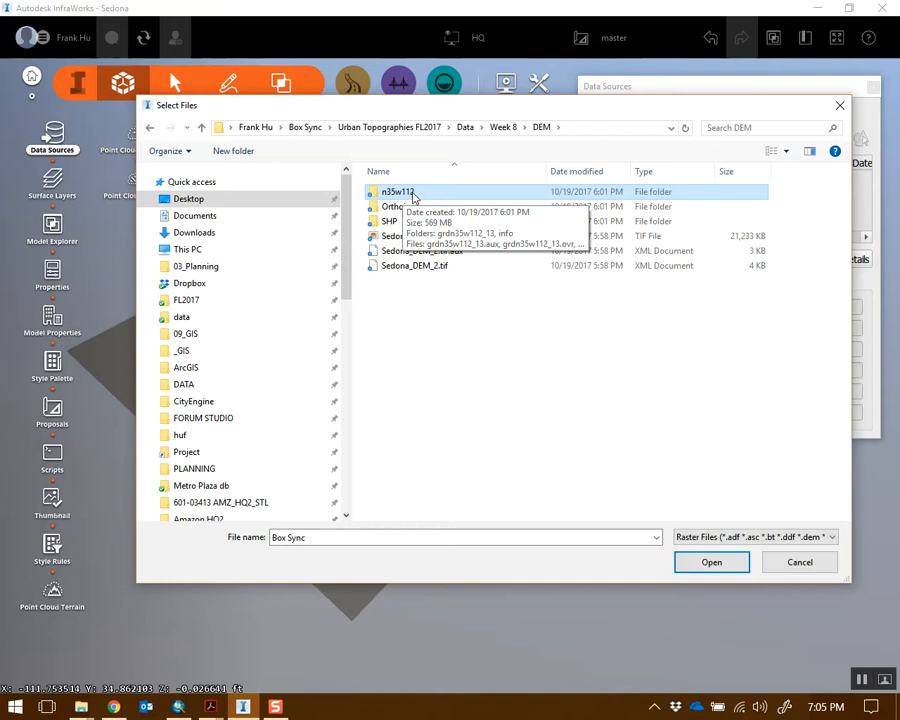
{"action": "double_click", "coordinate": [412, 193]}
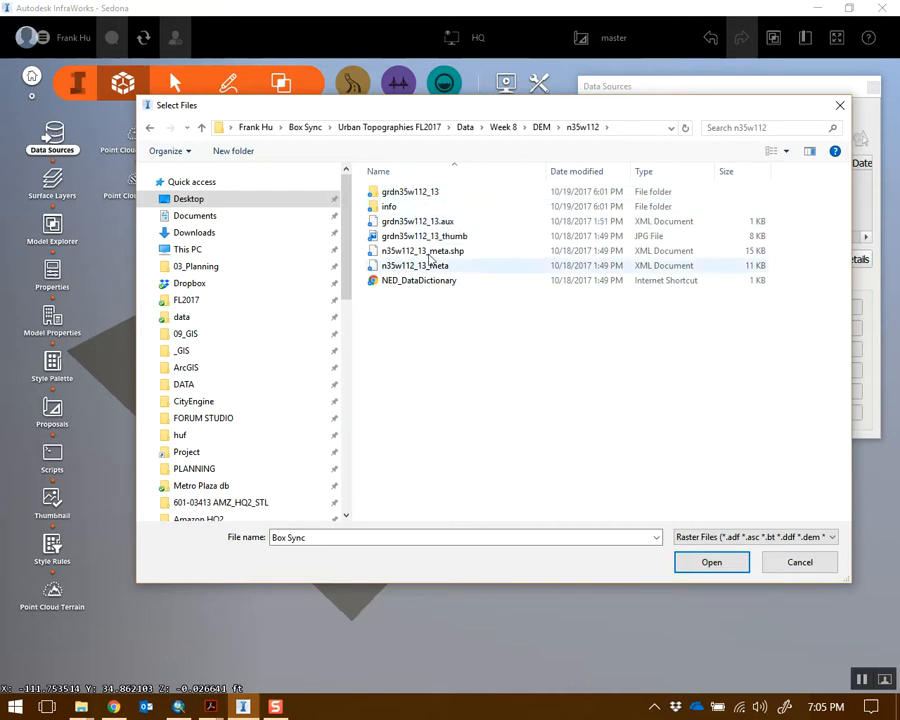
{"action": "left_click", "coordinate": [430, 196]}
{"action": "double_click", "coordinate": [415, 196]}
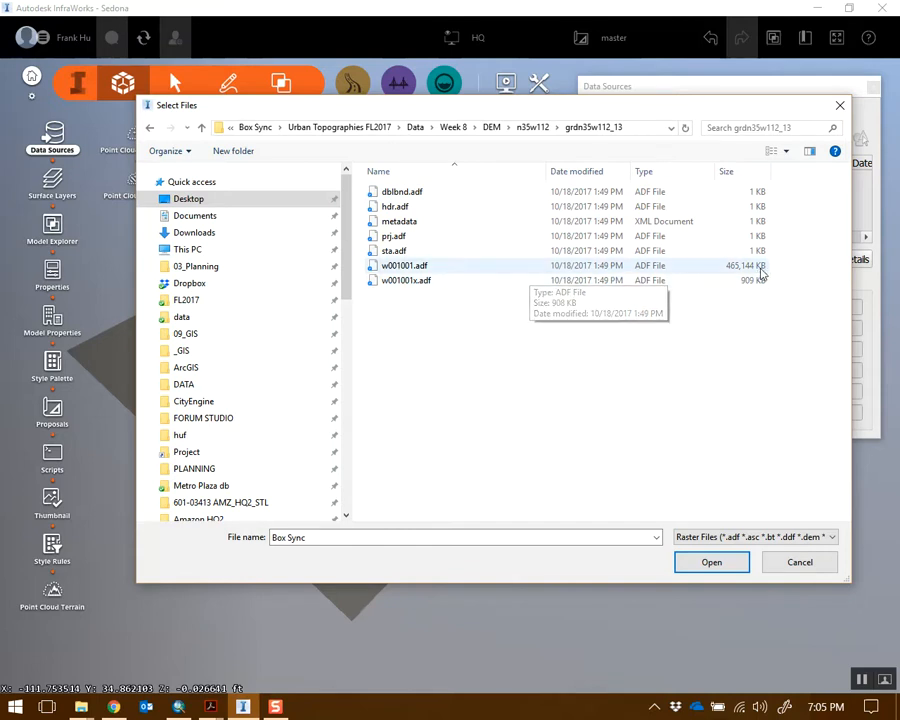
{"action": "left_click", "coordinate": [673, 268]}
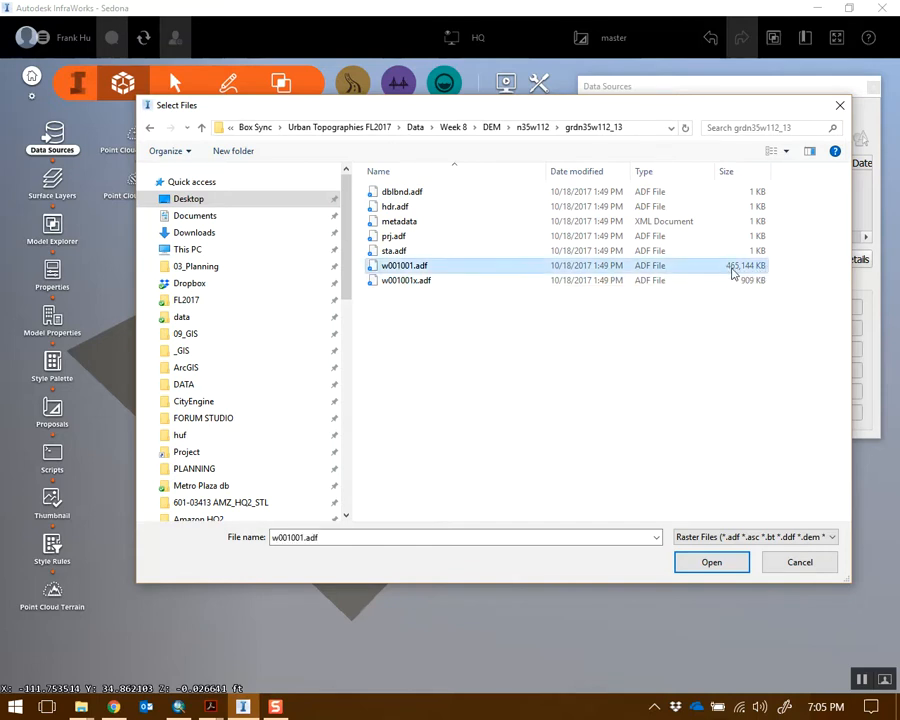
{"action": "left_click", "coordinate": [712, 563]}
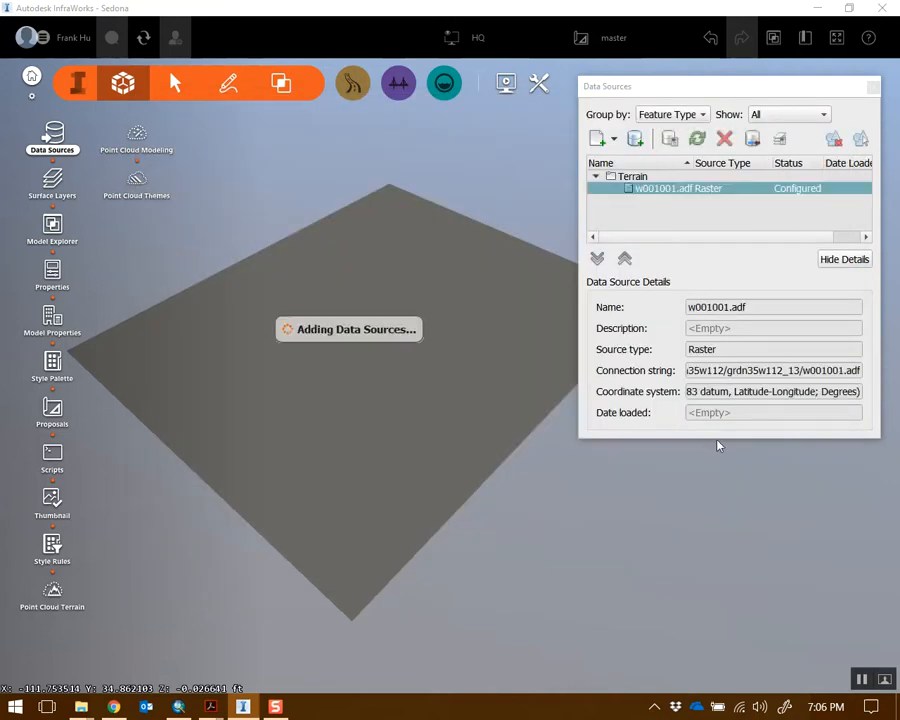
Step: Enlarge the Data Sources panel with a wider Name column, and open the configuration of the w001001.adf terrain source
{"action": "left_click_drag", "start_coordinate": [688, 437], "coordinate": [688, 550]}
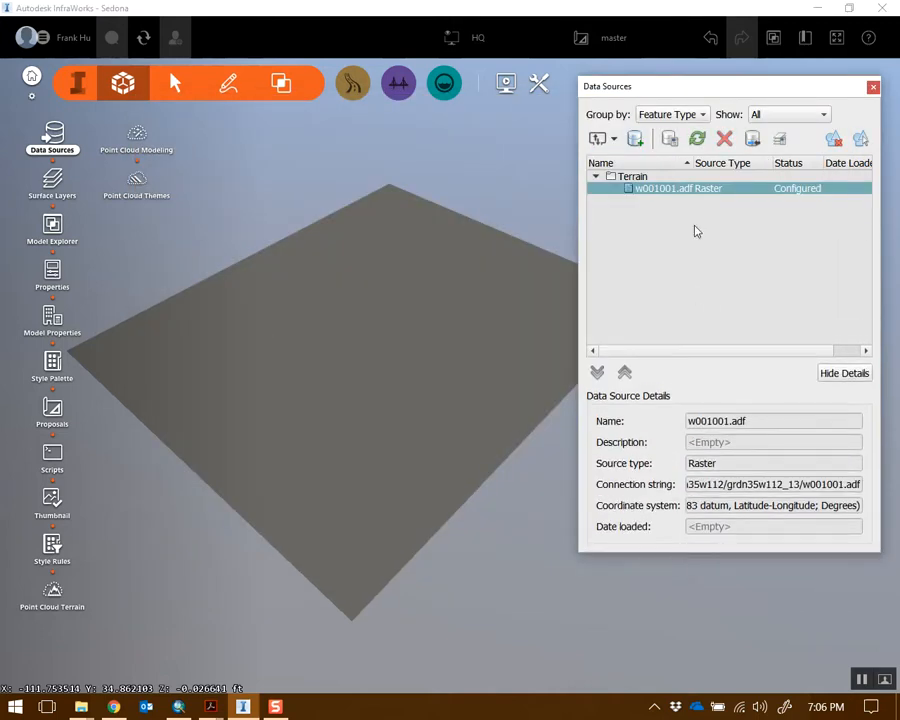
{"action": "left_click_drag", "start_coordinate": [692, 163], "coordinate": [721, 163]}
{"action": "left_click", "coordinate": [662, 204]}
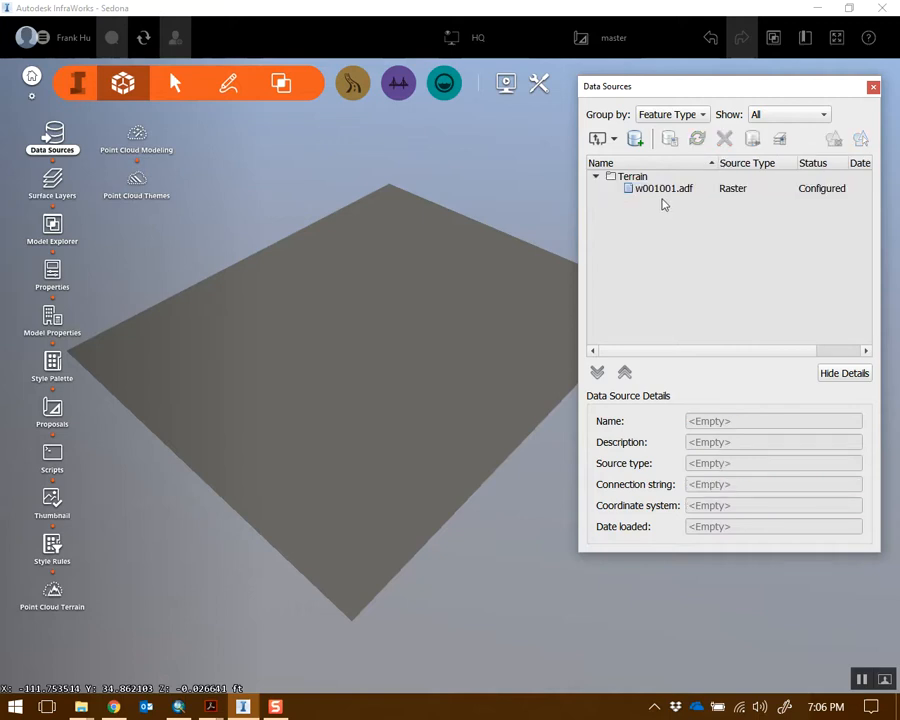
{"action": "left_click", "coordinate": [675, 190]}
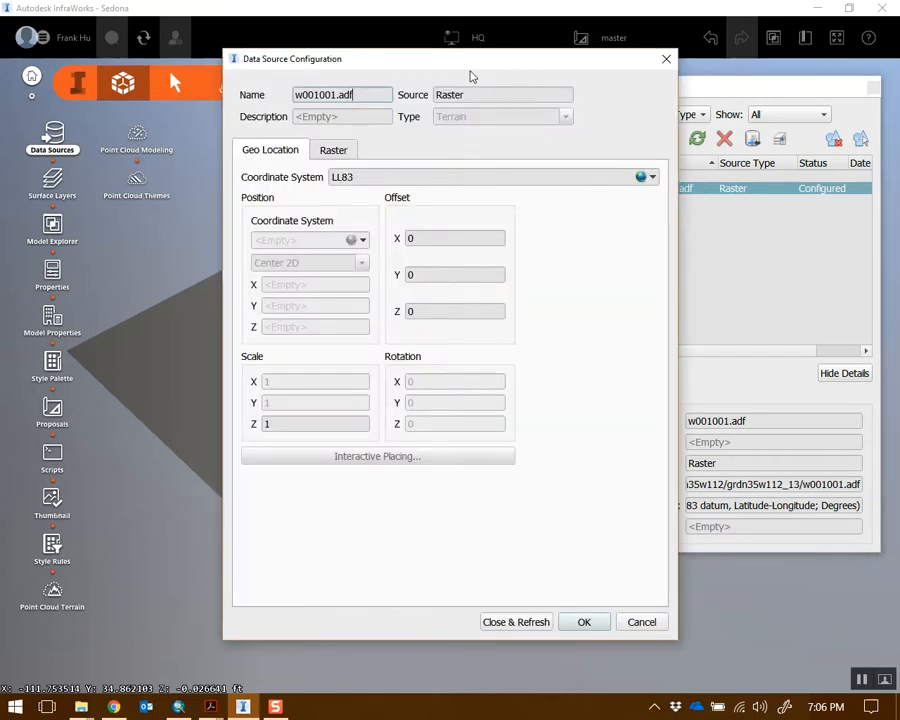
{"action": "left_click_drag", "start_coordinate": [472, 76], "coordinate": [441, 78]}
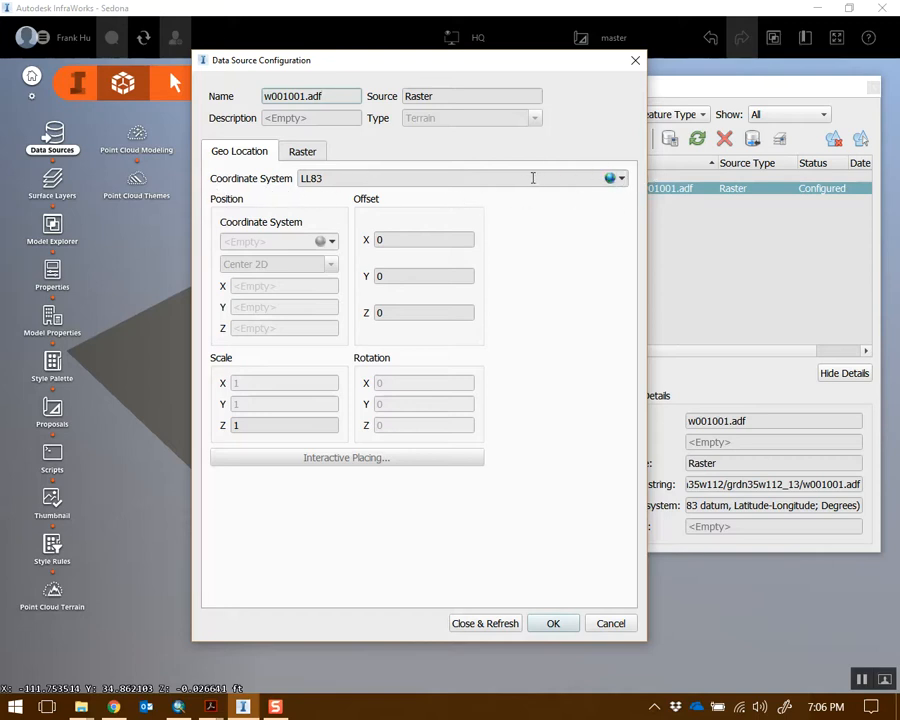
Step: Browse the available coordinate systems, choose LL83 for the w001001.adf terrain source, and apply the configuration with a refresh
{"action": "left_click", "coordinate": [621, 178]}
{"action": "left_click", "coordinate": [586, 174]}
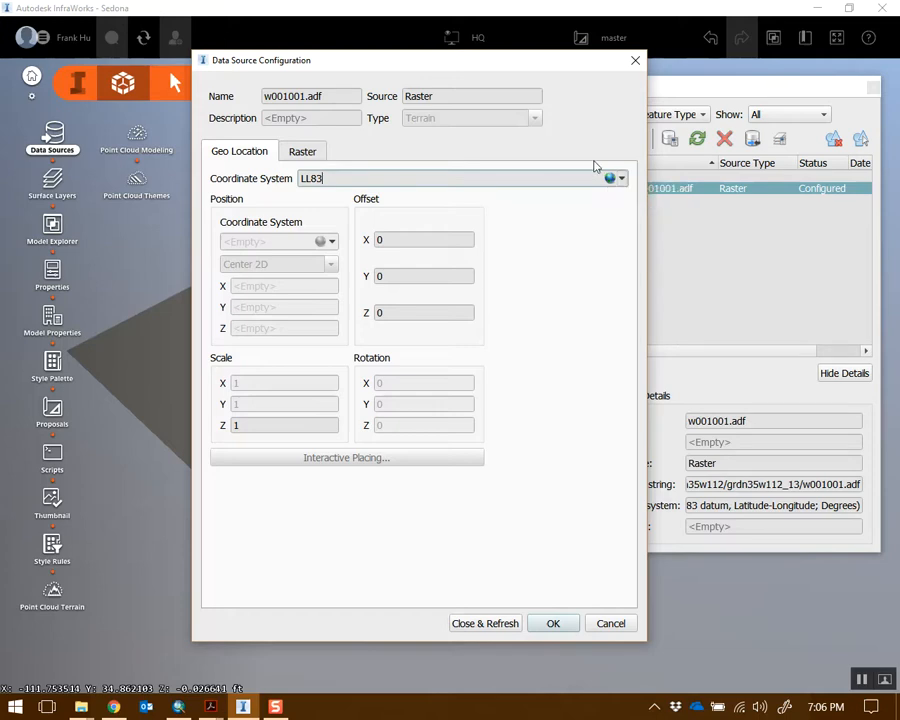
{"action": "left_click", "coordinate": [607, 178]}
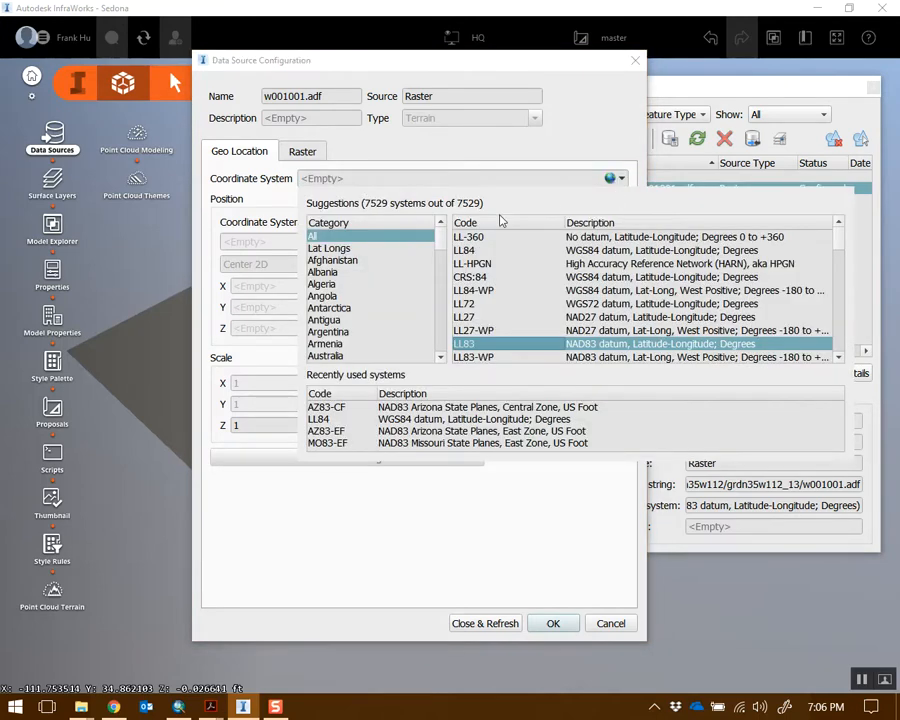
{"action": "left_click_drag", "start_coordinate": [840, 243], "coordinate": [841, 249]}
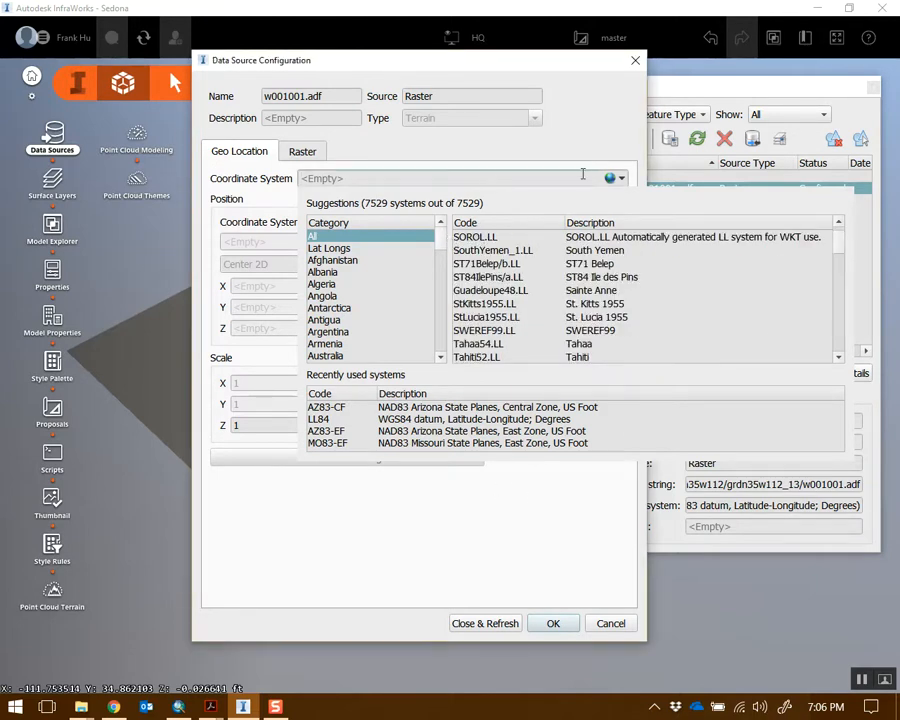
{"action": "mouse_move", "coordinate": [838, 244]}
{"action": "left_mouse_down"}
{"action": "mouse_move", "coordinate": [843, 280]}
{"action": "mouse_move", "coordinate": [838, 255]}
{"action": "left_mouse_up"}
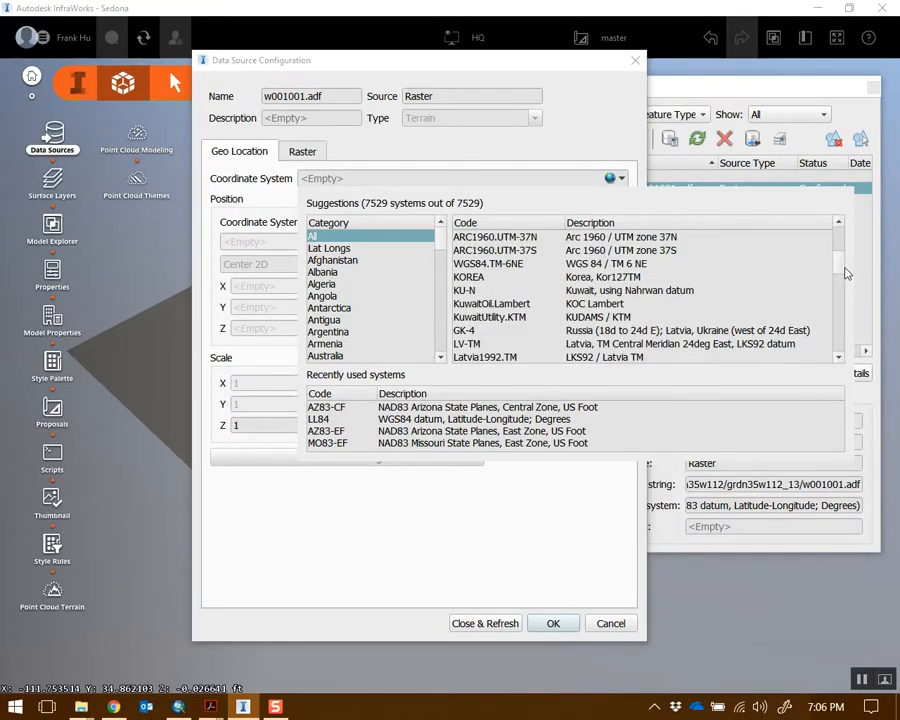
{"action": "key", "text": "l"}
{"action": "key", "text": "l"}
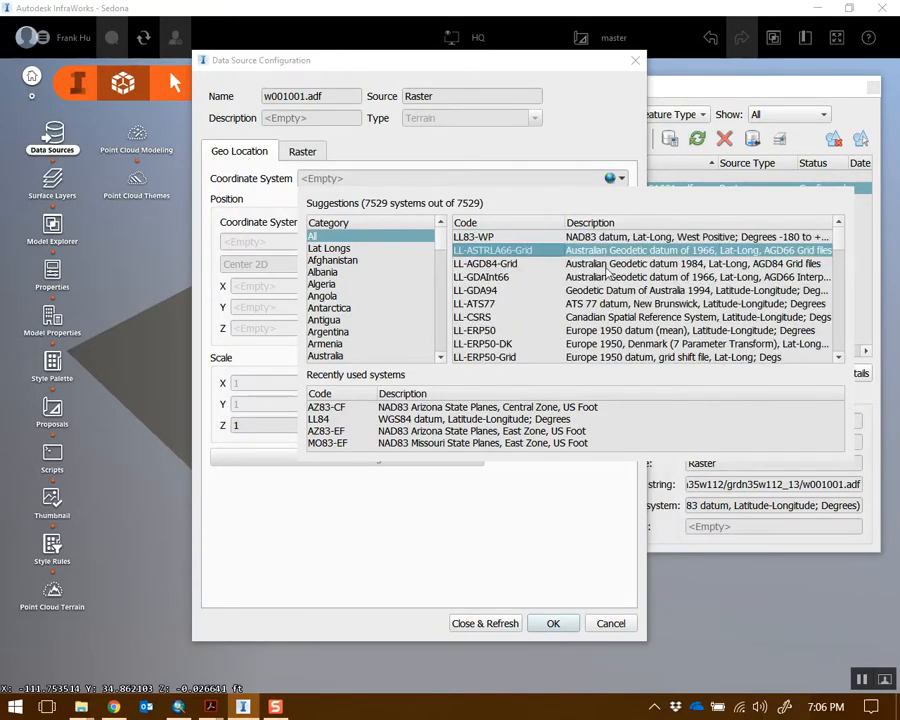
{"action": "scroll", "coordinate": [527, 271], "scroll_direction": "up", "scroll_amount": 1}
{"action": "double_click", "coordinate": [522, 263]}
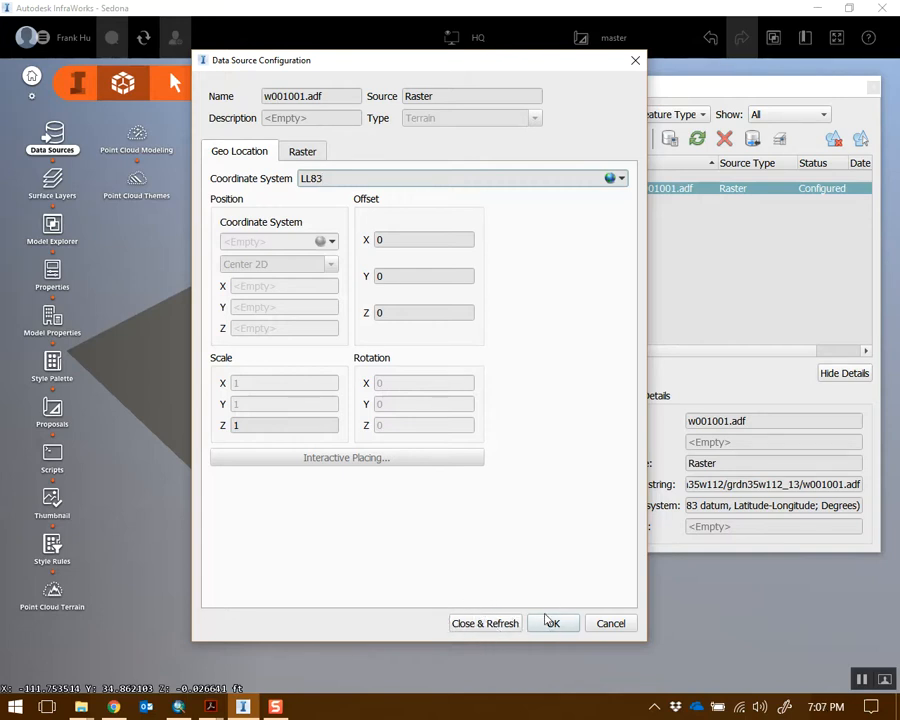
{"action": "left_click", "coordinate": [486, 623]}
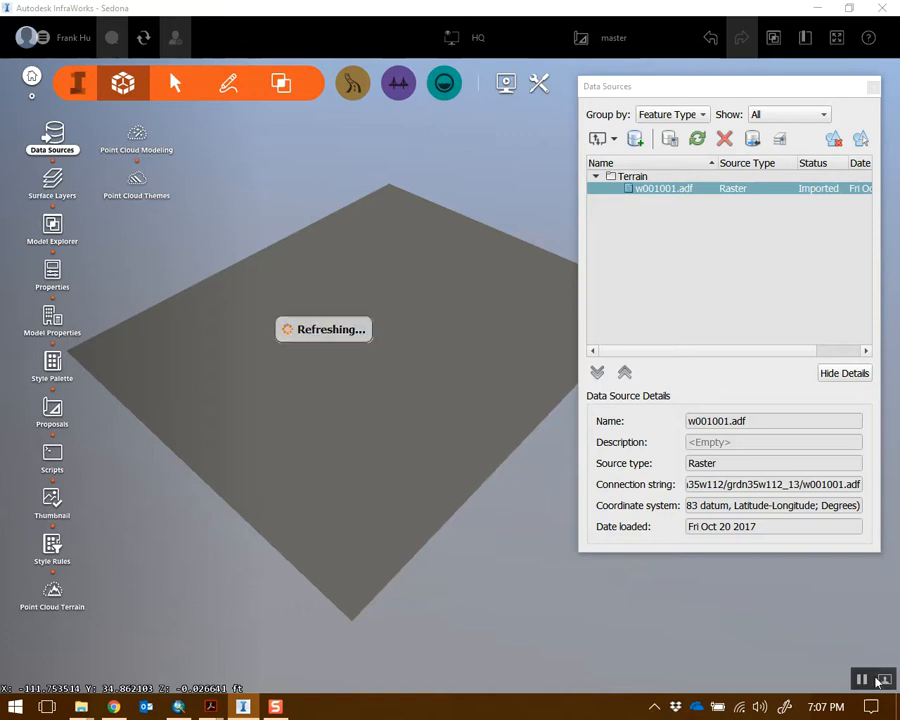
Step: Examine the relief of the imported w001001.adf terrain from above, moving the Data Sources panel clear of it
{"action": "left_click_drag", "start_coordinate": [699, 88], "coordinate": [728, 135]}
{"action": "scroll", "coordinate": [343, 407], "scroll_direction": "up", "scroll_amount": 4}
{"action": "middle_click_drag", "start_coordinate": [343, 407], "coordinate": [433, 423]}
{"action": "left_click_drag", "start_coordinate": [433, 423], "coordinate": [437, 432]}
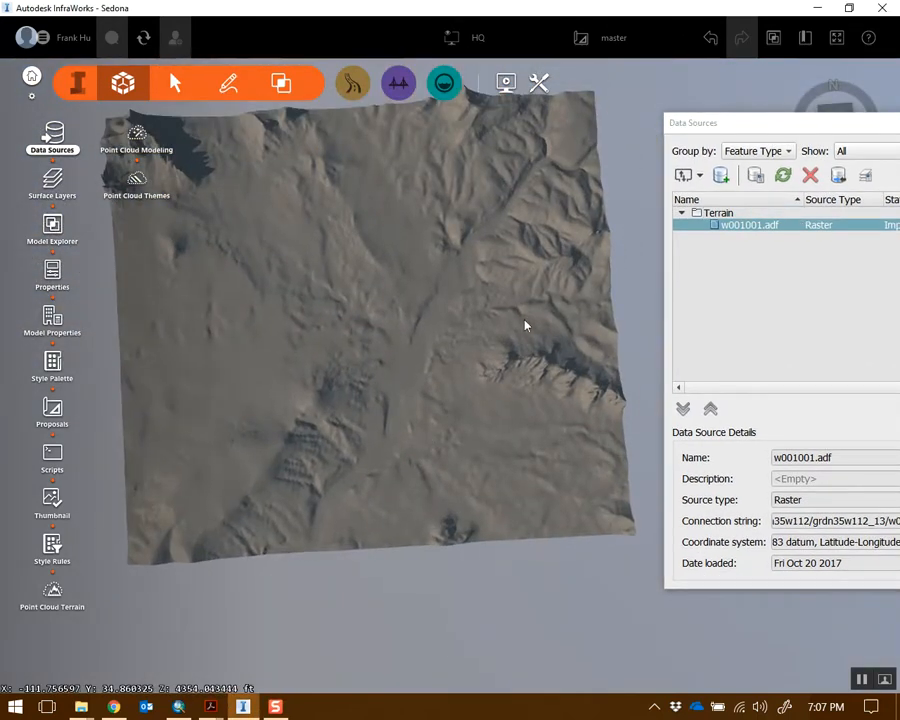
{"action": "left_click_drag", "start_coordinate": [802, 130], "coordinate": [795, 170]}
{"action": "left_click_drag", "start_coordinate": [492, 342], "coordinate": [456, 360]}
{"action": "middle_click_drag", "start_coordinate": [456, 360], "coordinate": [518, 255]}
{"action": "left_click_drag", "start_coordinate": [733, 162], "coordinate": [670, 177]}
{"action": "middle_click_drag", "start_coordinate": [475, 270], "coordinate": [452, 323]}
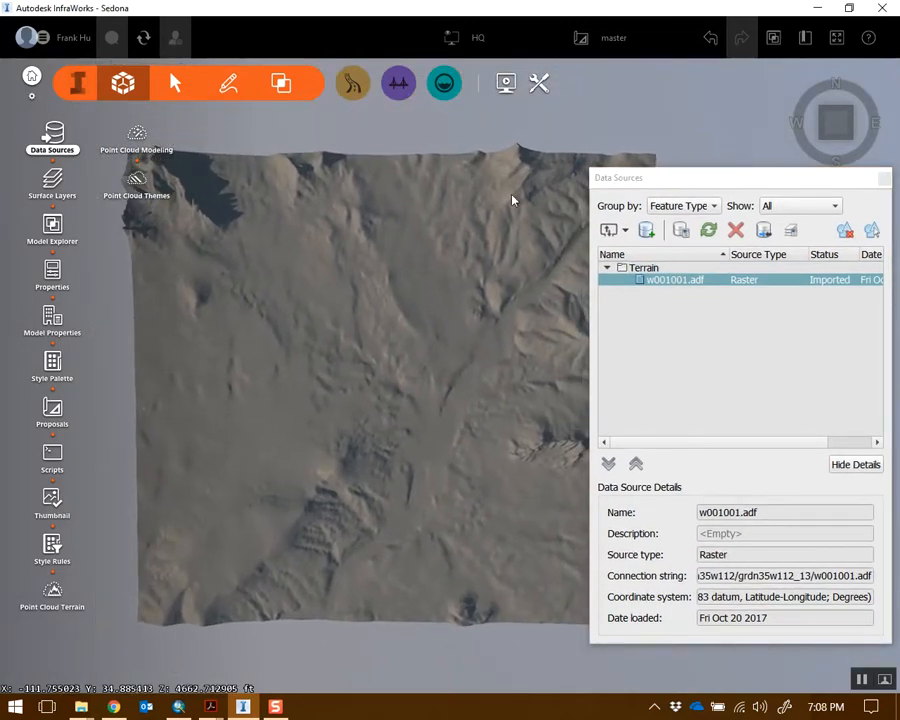
Step: Open the visual settings of the HQ view and arrange them above the Data Sources panel, beside the terrain
{"action": "left_click", "coordinate": [500, 44]}
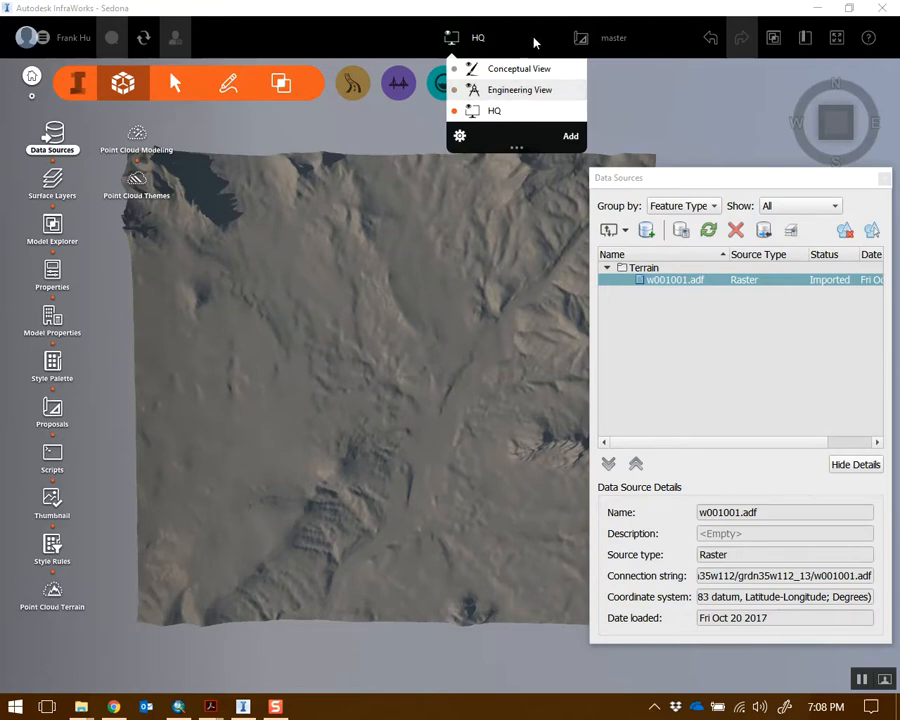
{"action": "left_click", "coordinate": [460, 137]}
{"action": "left_click_drag", "start_coordinate": [751, 128], "coordinate": [670, 99]}
{"action": "left_click_drag", "start_coordinate": [850, 178], "coordinate": [842, 563]}
{"action": "middle_click_drag", "start_coordinate": [518, 328], "coordinate": [460, 291]}
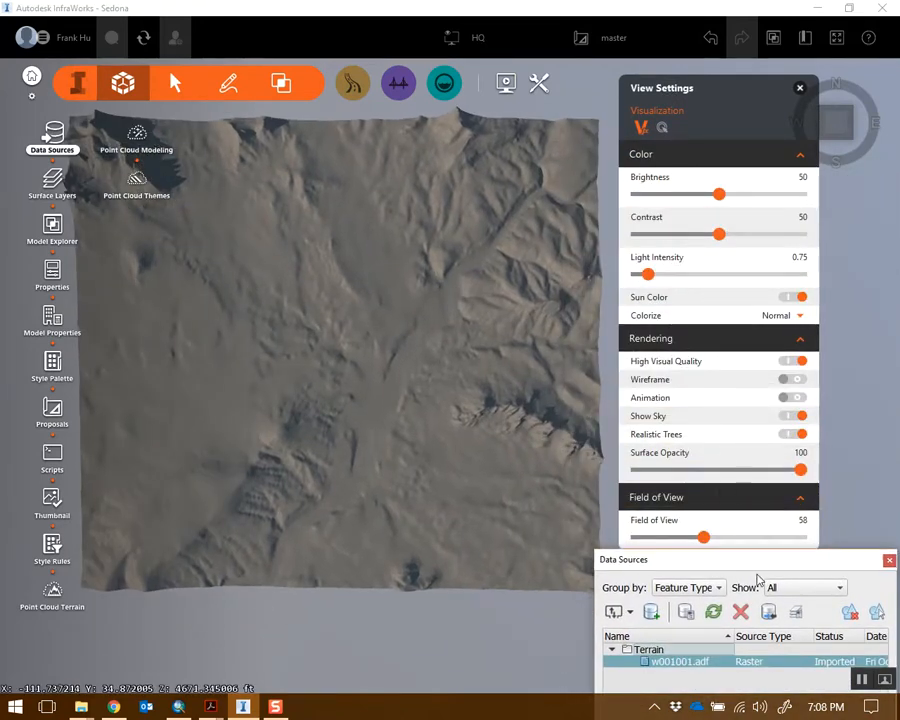
{"action": "left_click_drag", "start_coordinate": [758, 578], "coordinate": [763, 582]}
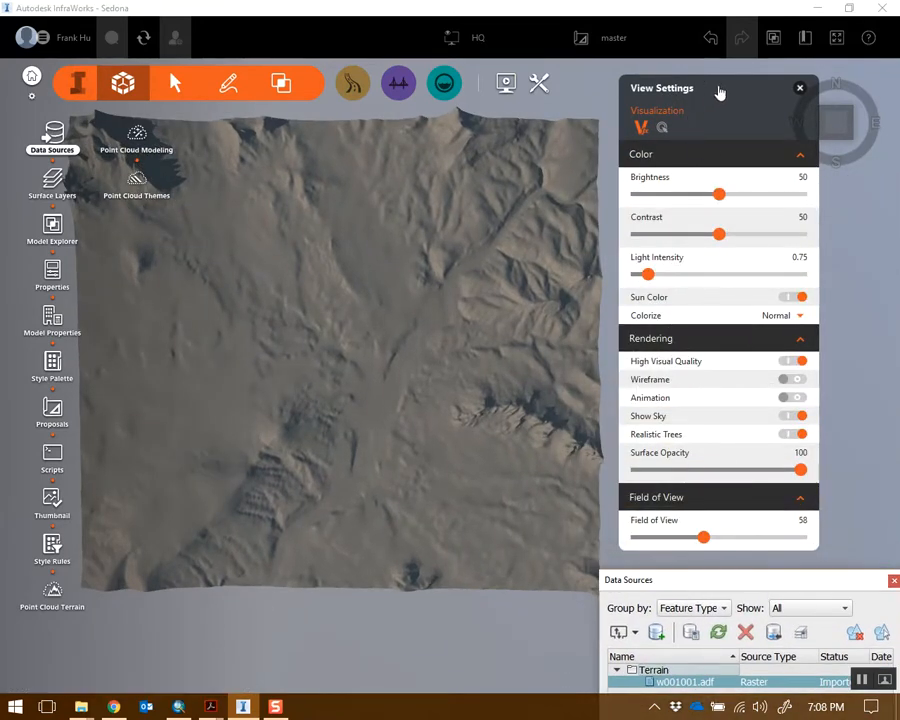
{"action": "left_click_drag", "start_coordinate": [718, 92], "coordinate": [723, 85]}
Step: Turn on wireframe rendering and examine the triangulated mesh of the terrain at close range
{"action": "left_click", "coordinate": [800, 148]}
{"action": "left_click", "coordinate": [802, 148]}
{"action": "left_click", "coordinate": [808, 334]}
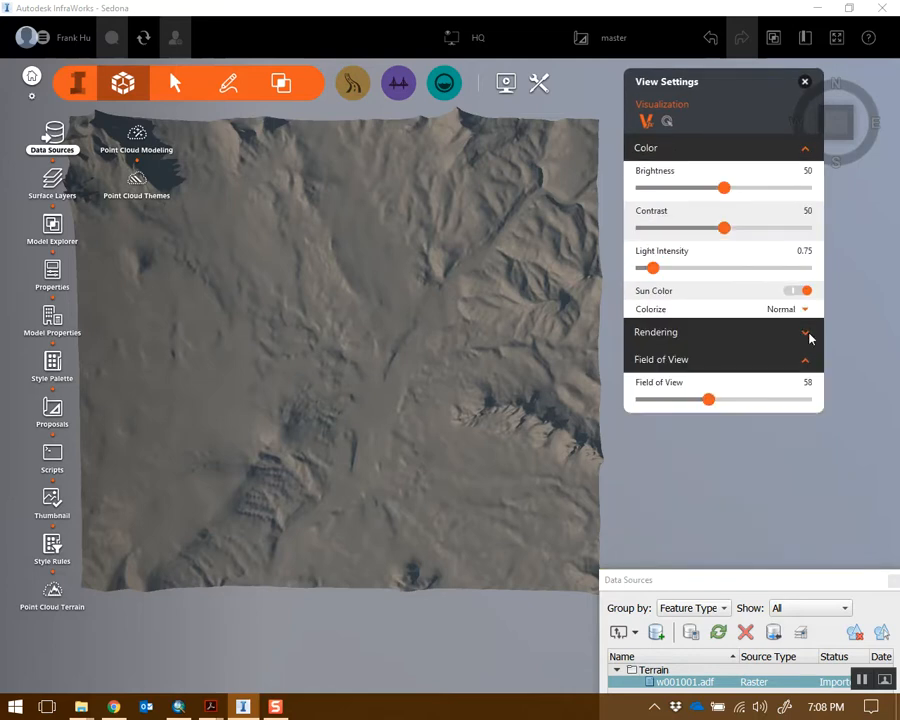
{"action": "left_click", "coordinate": [807, 334]}
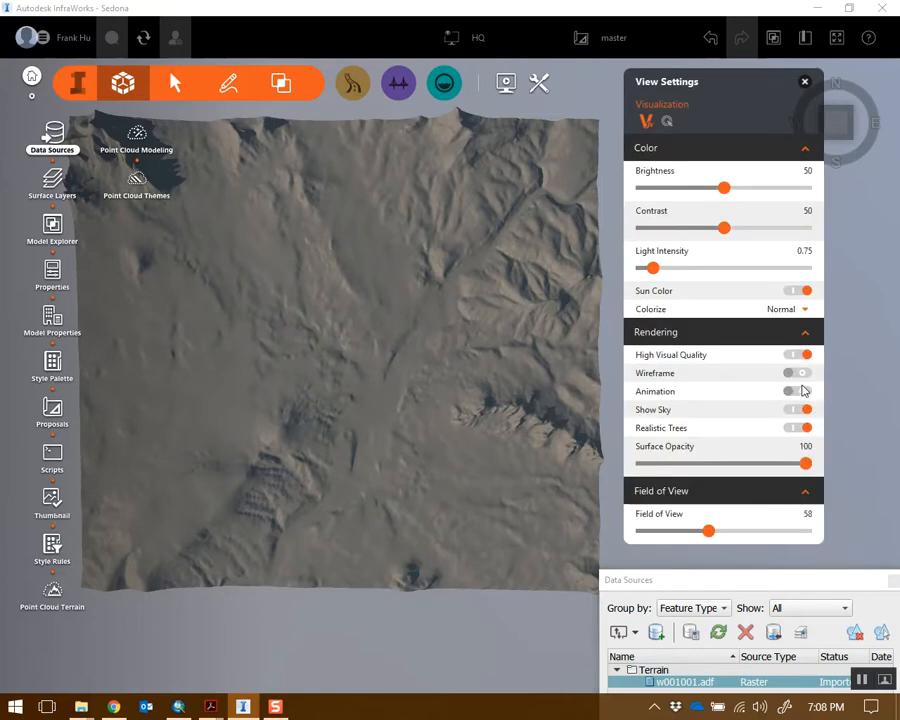
{"action": "left_click", "coordinate": [797, 373]}
{"action": "scroll", "coordinate": [422, 336], "scroll_direction": "up", "scroll_amount": 5}
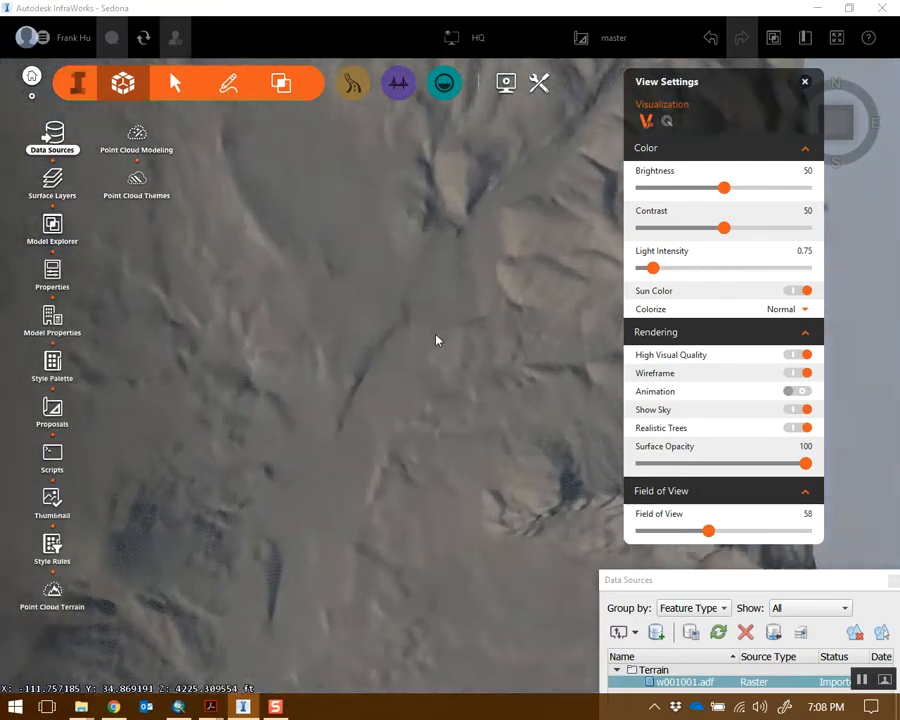
{"action": "scroll", "coordinate": [435, 326], "scroll_direction": "up", "scroll_amount": 5}
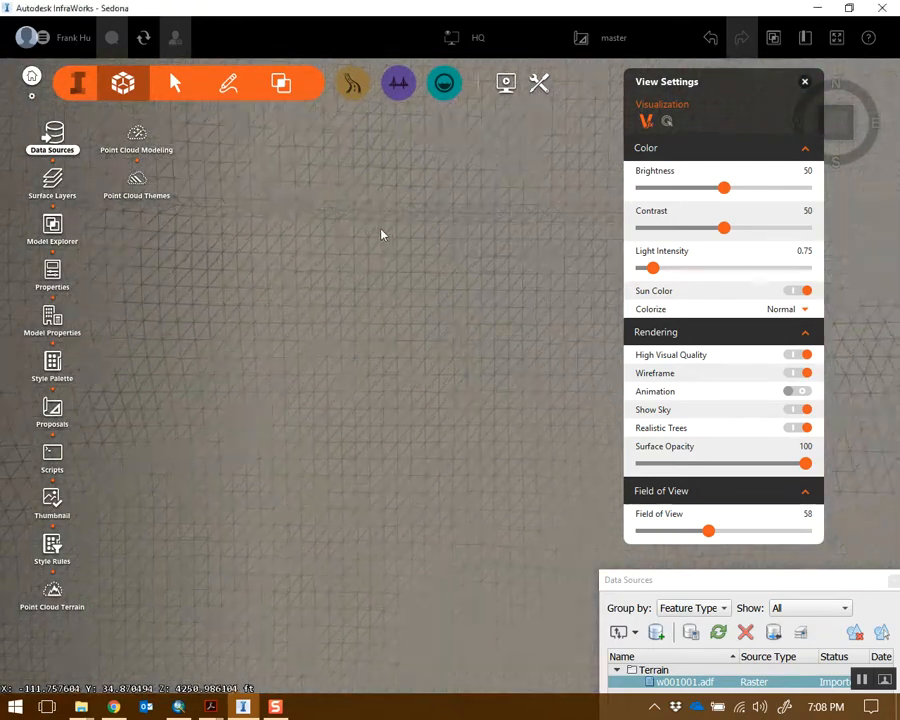
{"action": "scroll", "coordinate": [398, 267], "scroll_direction": "up", "scroll_amount": 3}
{"action": "scroll", "coordinate": [348, 275], "scroll_direction": "up", "scroll_amount": 1}
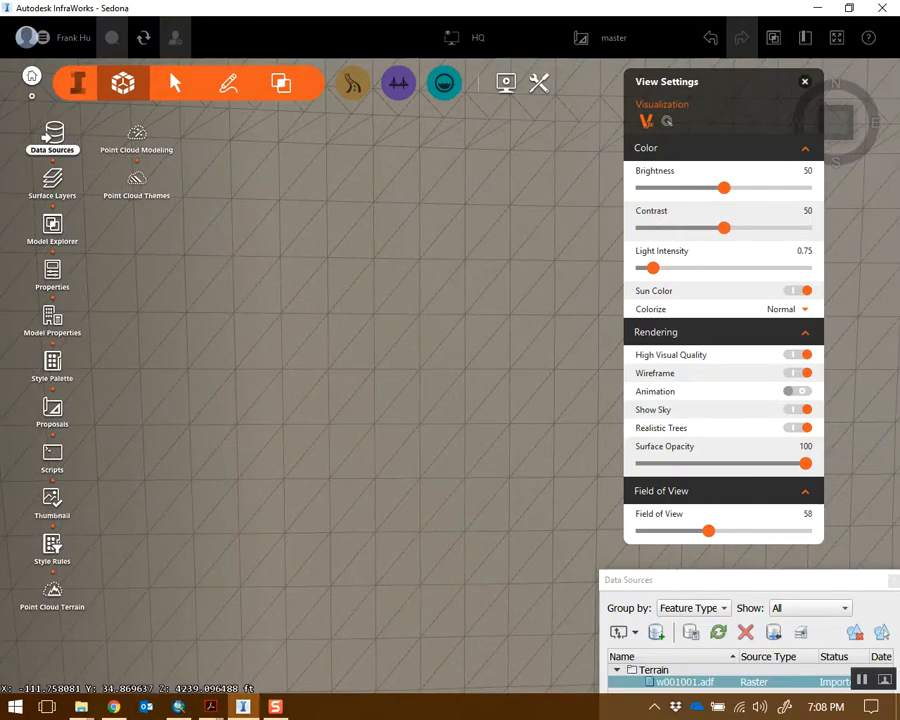
Step: Switch to ArcMap, show dem_clip.tif instead of Sedona_Bbox, examine the raster up close, and return to InfraWorks
{"action": "left_click", "coordinate": [179, 707]}
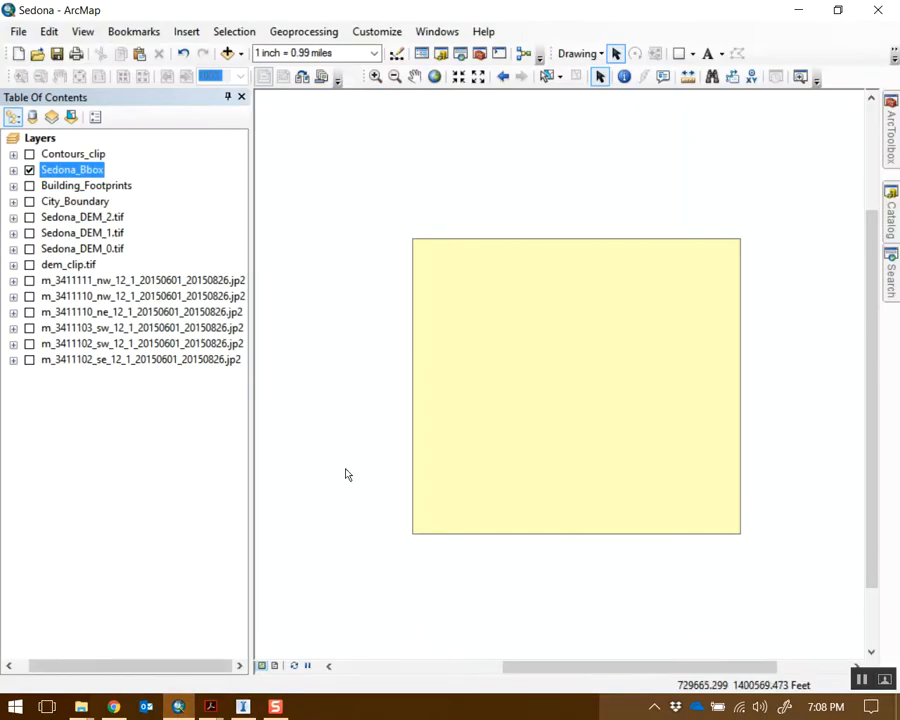
{"action": "left_click", "coordinate": [30, 265]}
{"action": "left_click", "coordinate": [30, 170]}
{"action": "scroll", "coordinate": [610, 362], "scroll_direction": "up", "scroll_amount": 5}
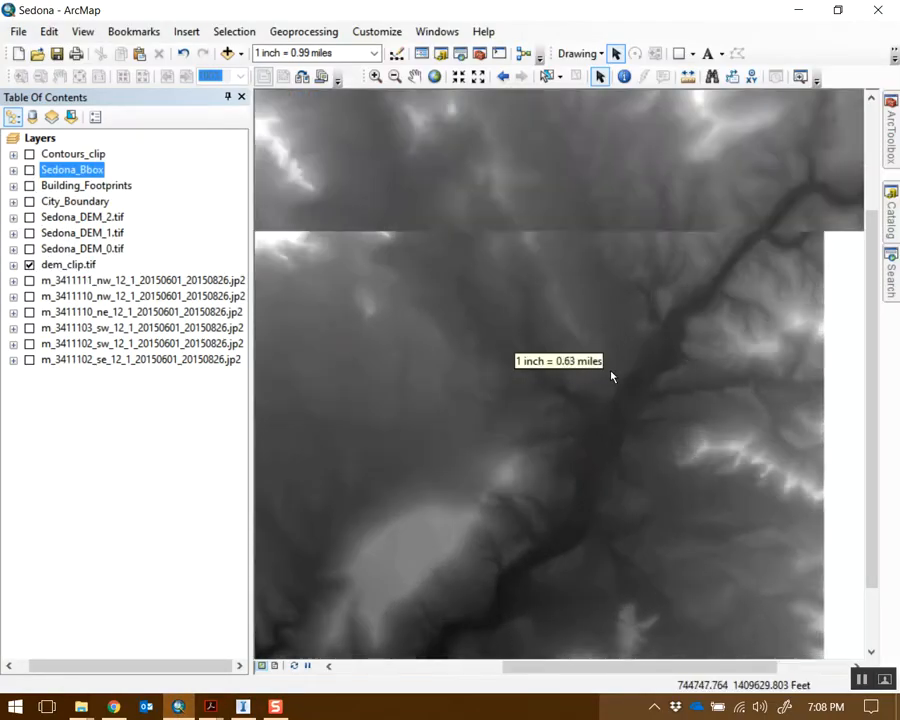
{"action": "scroll", "coordinate": [560, 278], "scroll_direction": "up", "scroll_amount": 4}
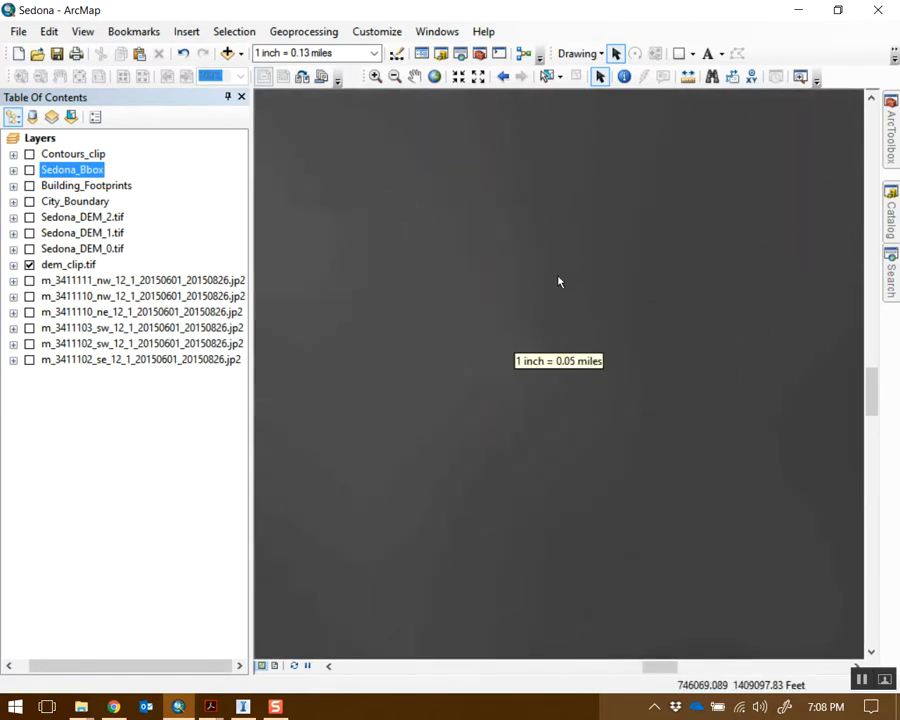
{"action": "left_click", "coordinate": [799, 11]}
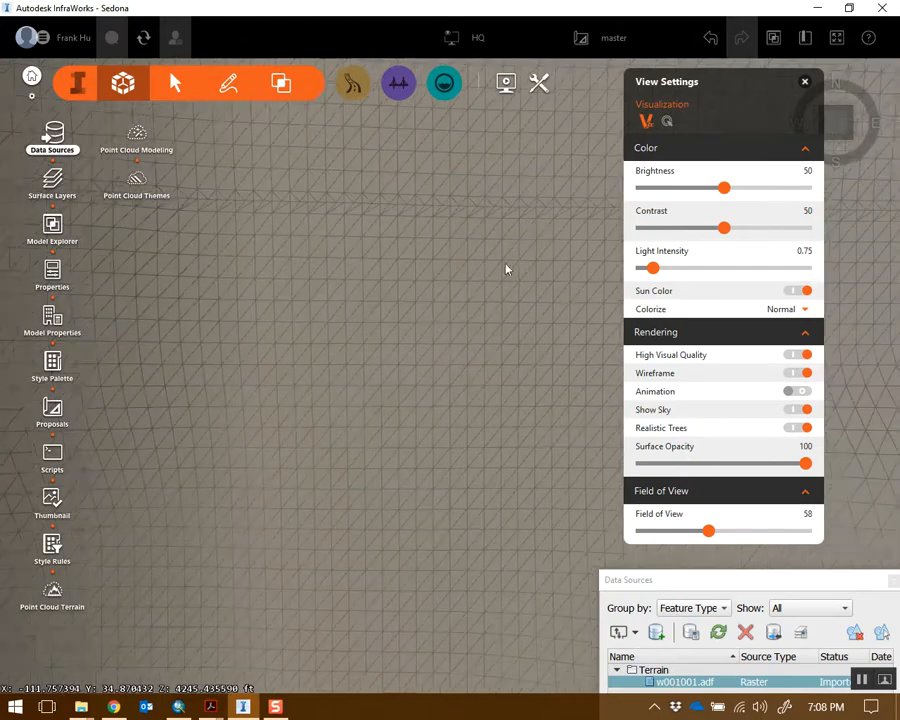
Step: Turn on animation and turn off wireframe rendering for the HQ view, and bring the whole terrain back into view
{"action": "left_click", "coordinate": [796, 391]}
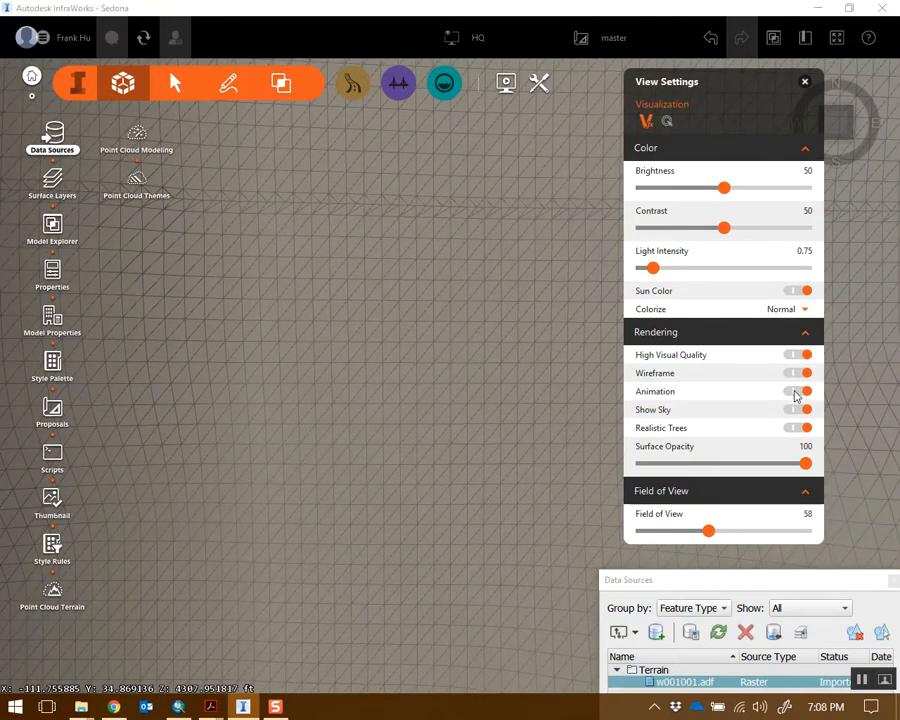
{"action": "left_click", "coordinate": [799, 373]}
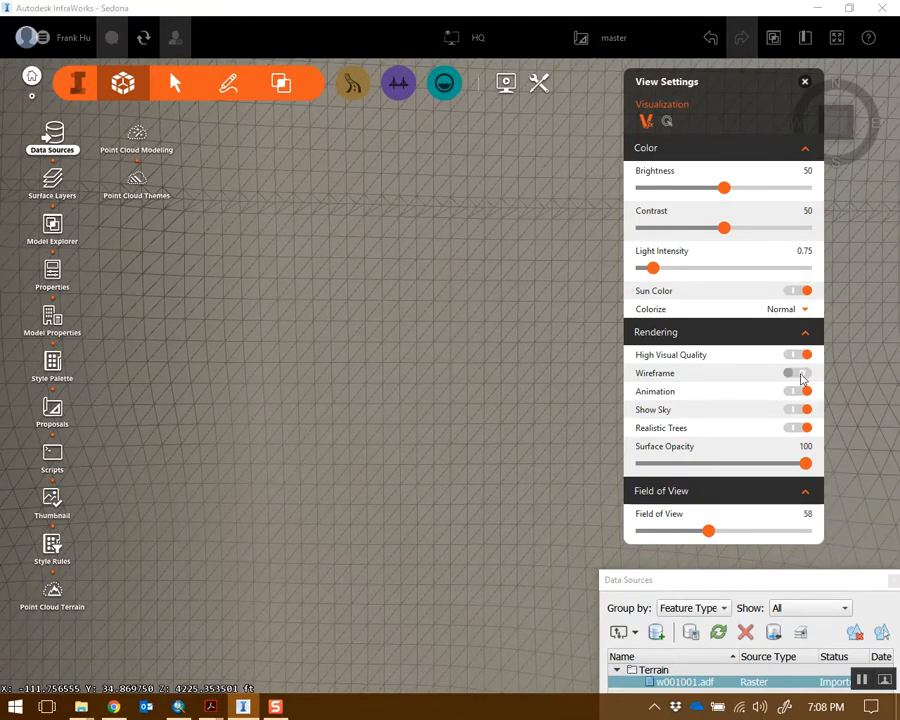
{"action": "scroll", "coordinate": [519, 321], "scroll_direction": "down", "scroll_amount": 5}
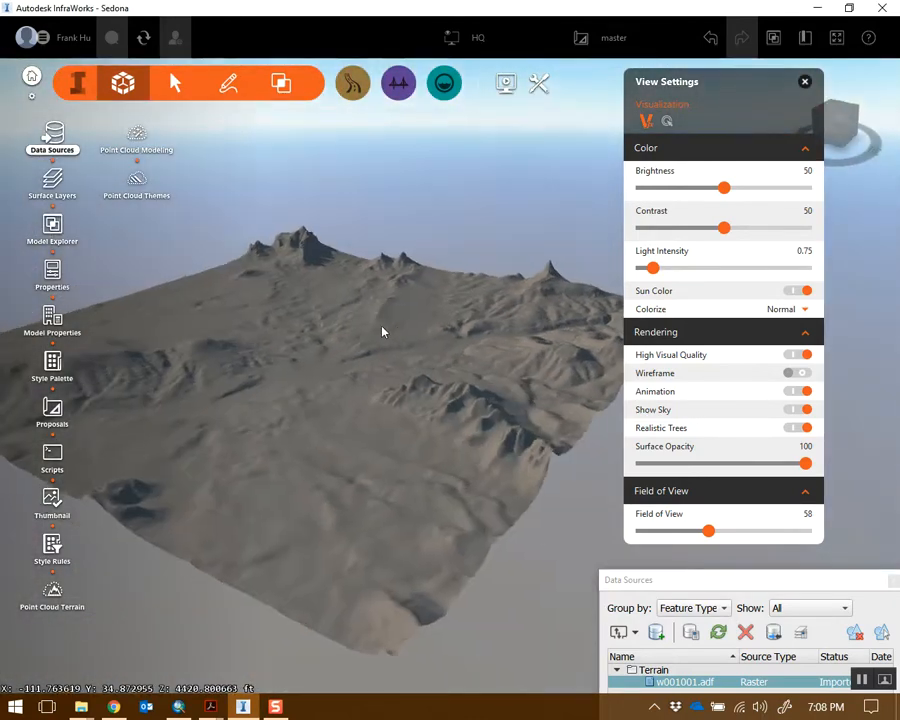
{"action": "middle_click_drag", "start_coordinate": [382, 332], "coordinate": [390, 382]}
{"action": "middle_click_drag", "start_coordinate": [432, 396], "coordinate": [528, 409], "text": "shift"}
Step: Remove the w001001.adf data source and its associated features from the model
{"action": "left_click_drag", "start_coordinate": [746, 585], "coordinate": [728, 118]}
{"action": "right_click", "coordinate": [668, 220]}
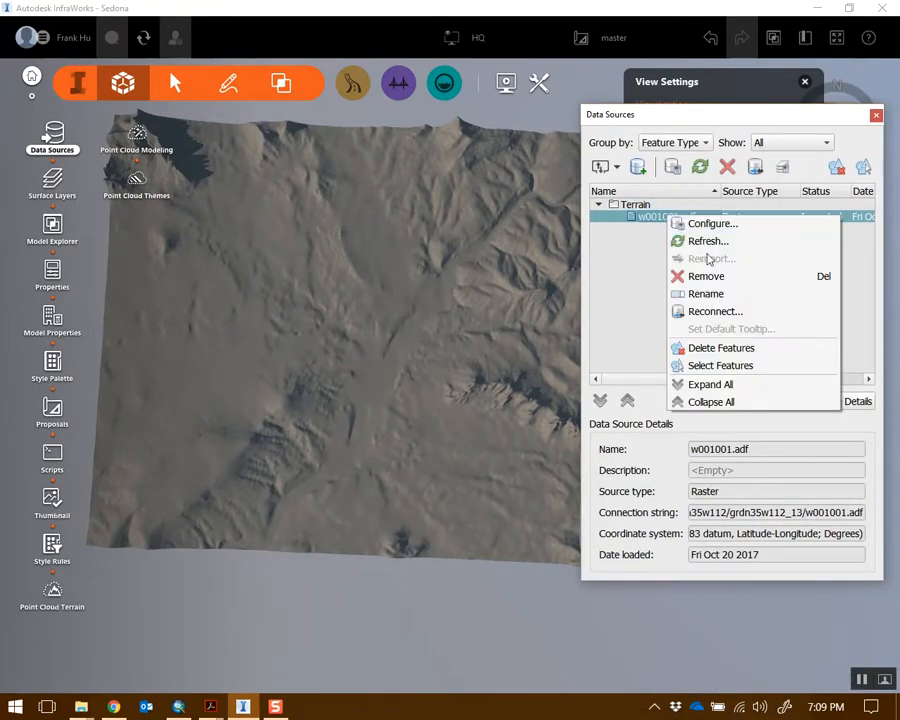
{"action": "left_click", "coordinate": [707, 277]}
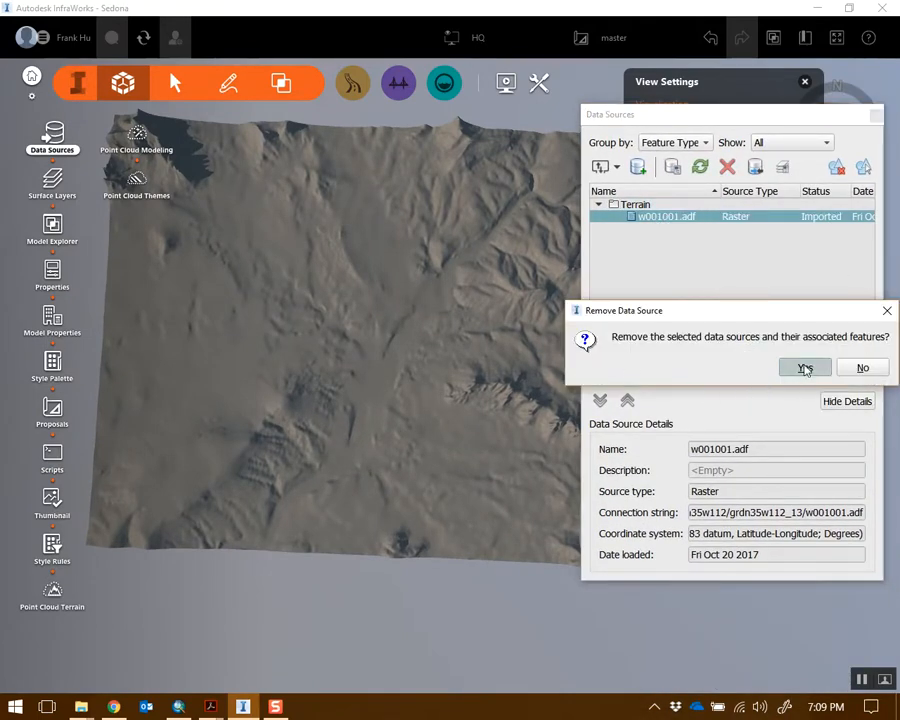
{"action": "left_click", "coordinate": [805, 369]}
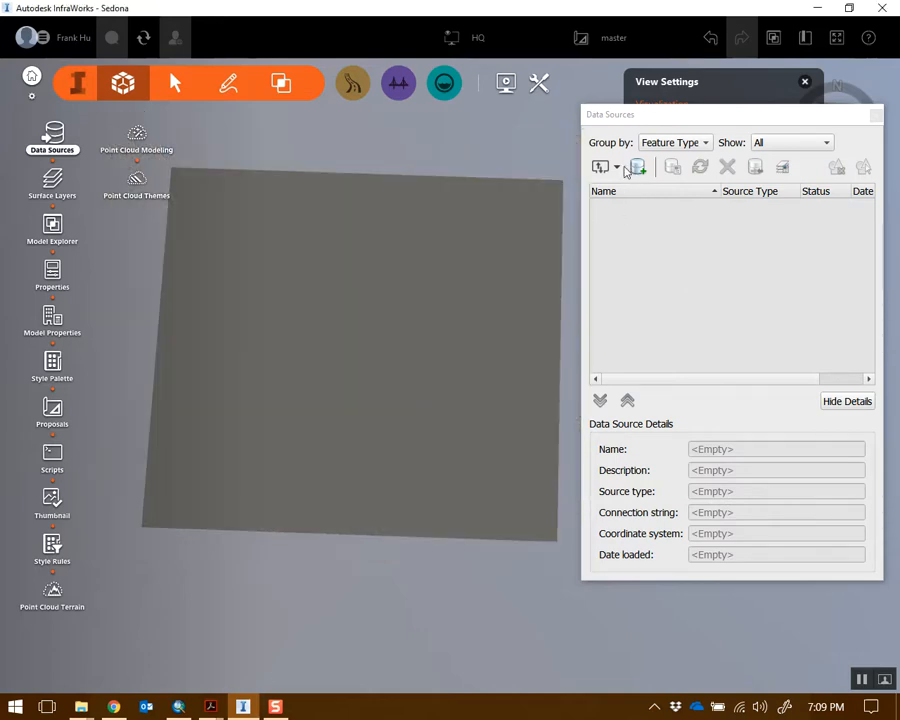
Step: Add Sedona_DEM_2.tif from the Week 8\DEM folder as a raster data source
{"action": "left_click", "coordinate": [625, 169]}
{"action": "left_click", "coordinate": [624, 375]}
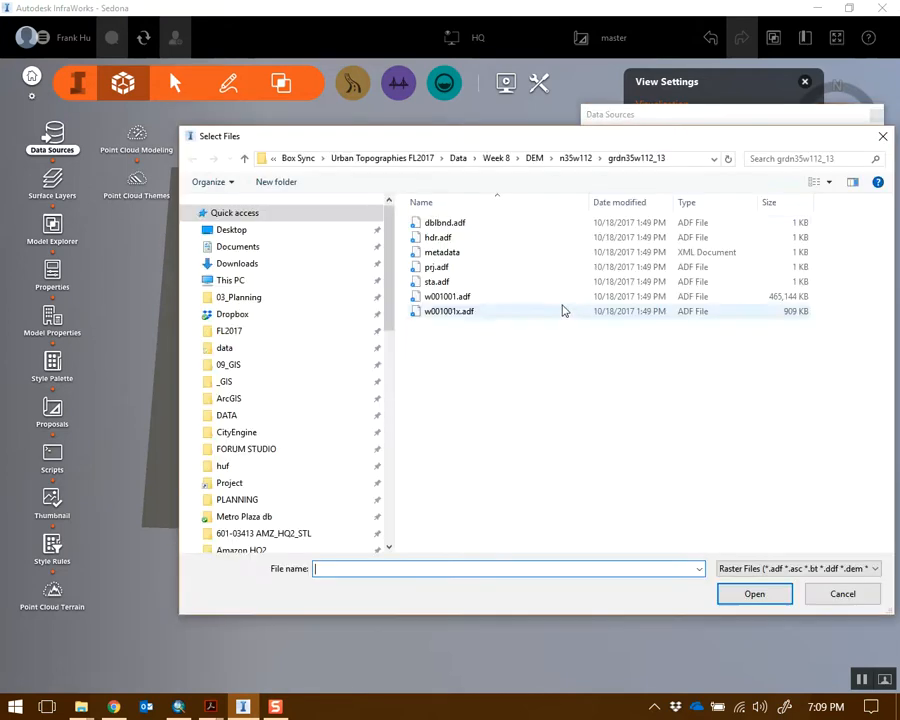
{"action": "left_click", "coordinate": [536, 160]}
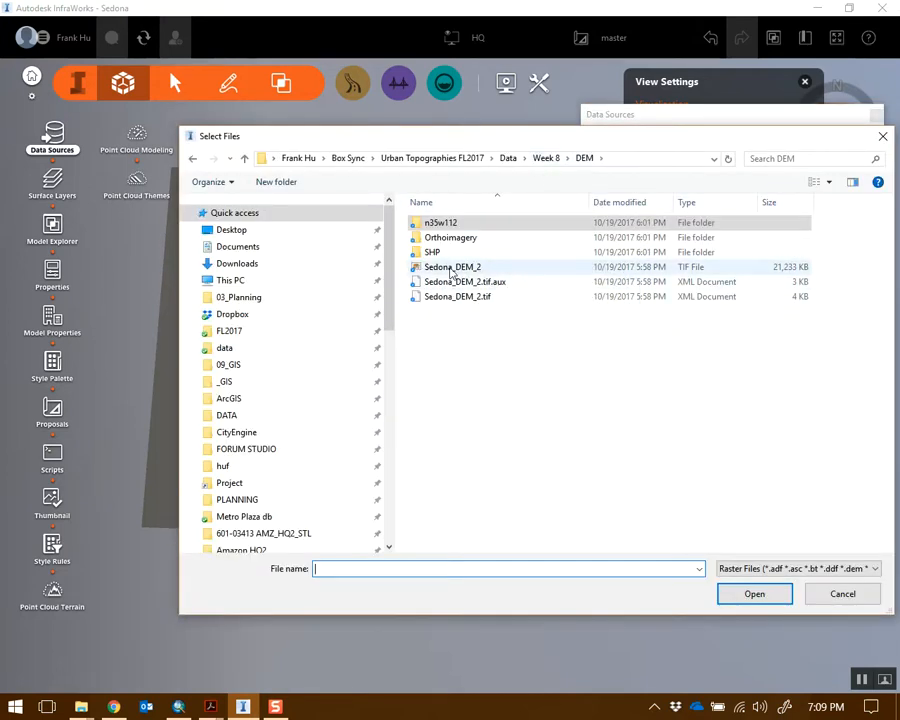
{"action": "left_click", "coordinate": [482, 268]}
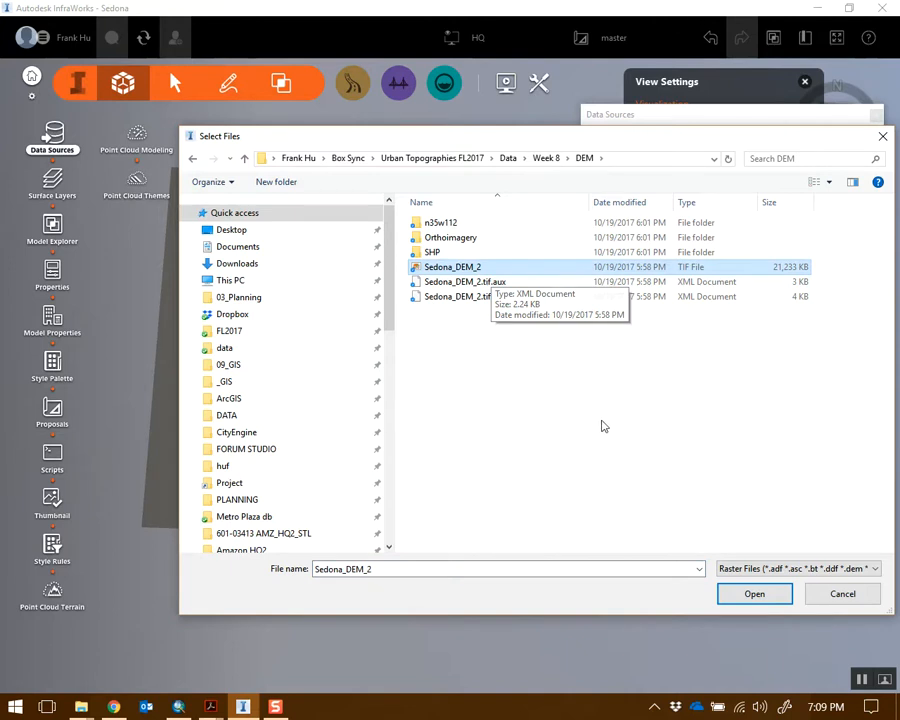
{"action": "double_click", "coordinate": [489, 270]}
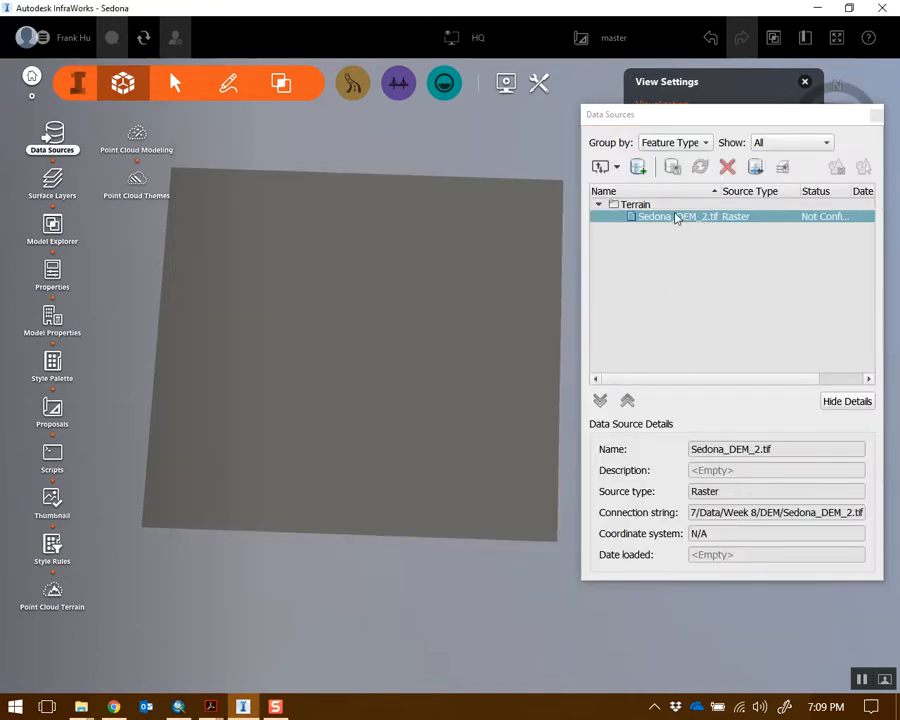
Step: Open the data source configuration of Sedona_DEM_2.tif and go to its coordinate system setting
{"action": "double_click", "coordinate": [668, 217]}
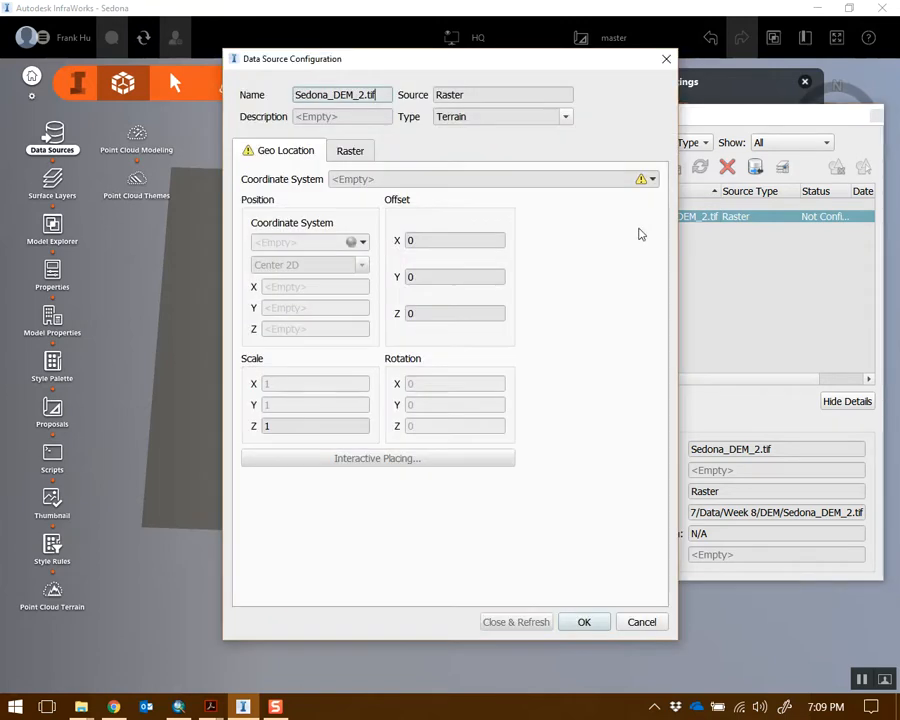
{"action": "left_click_drag", "start_coordinate": [518, 79], "coordinate": [544, 76]}
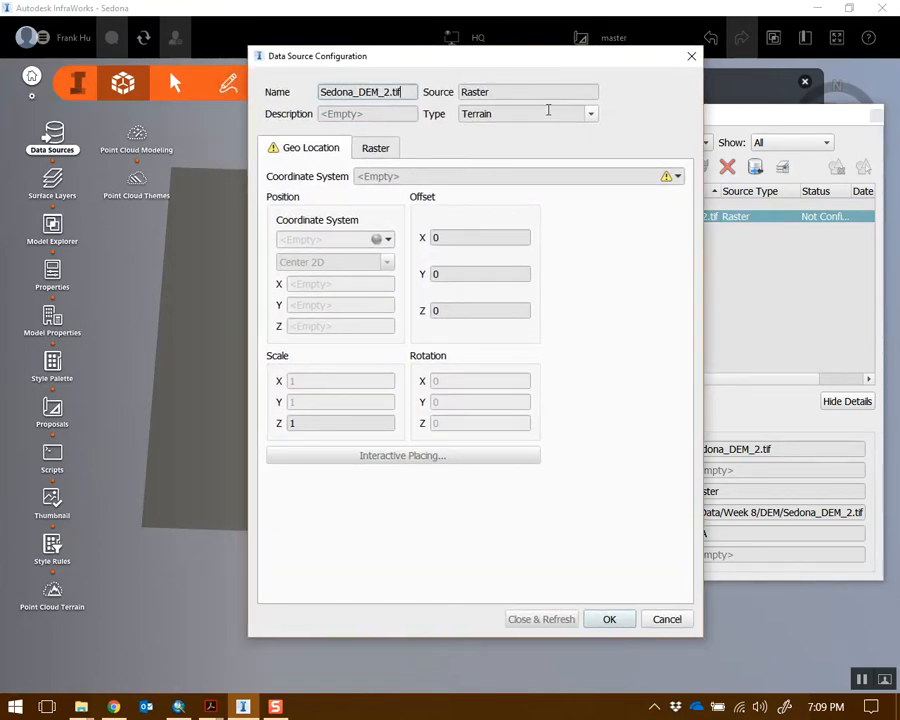
{"action": "left_click", "coordinate": [500, 176]}
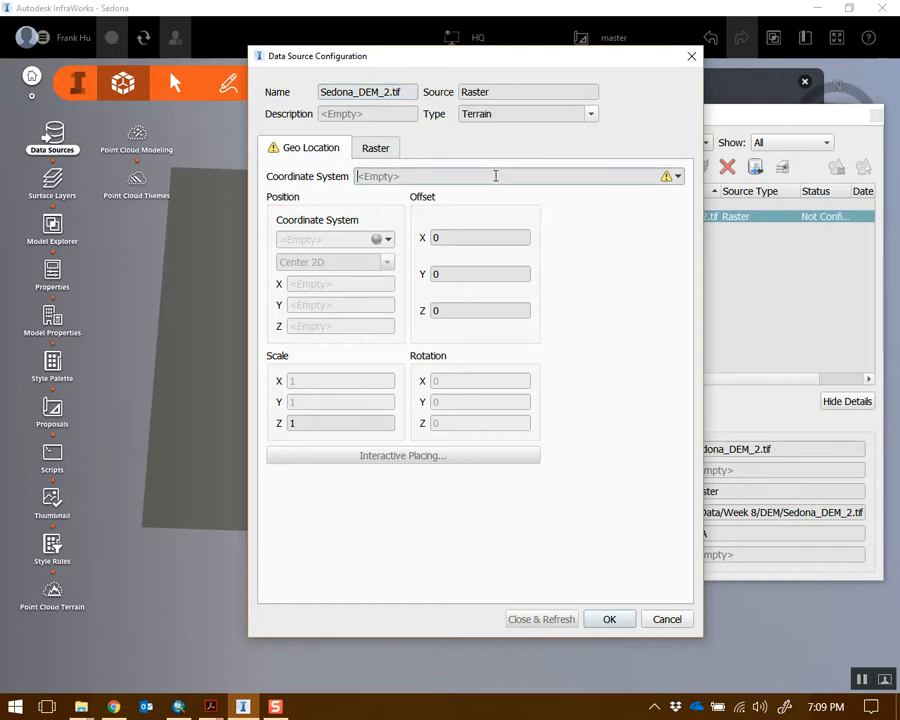
Step: Switch to ArcMap, show Sedona_DEM_2.tif instead of dem_clip.tif, and bring the whole raster extent into view
{"action": "left_click", "coordinate": [178, 707]}
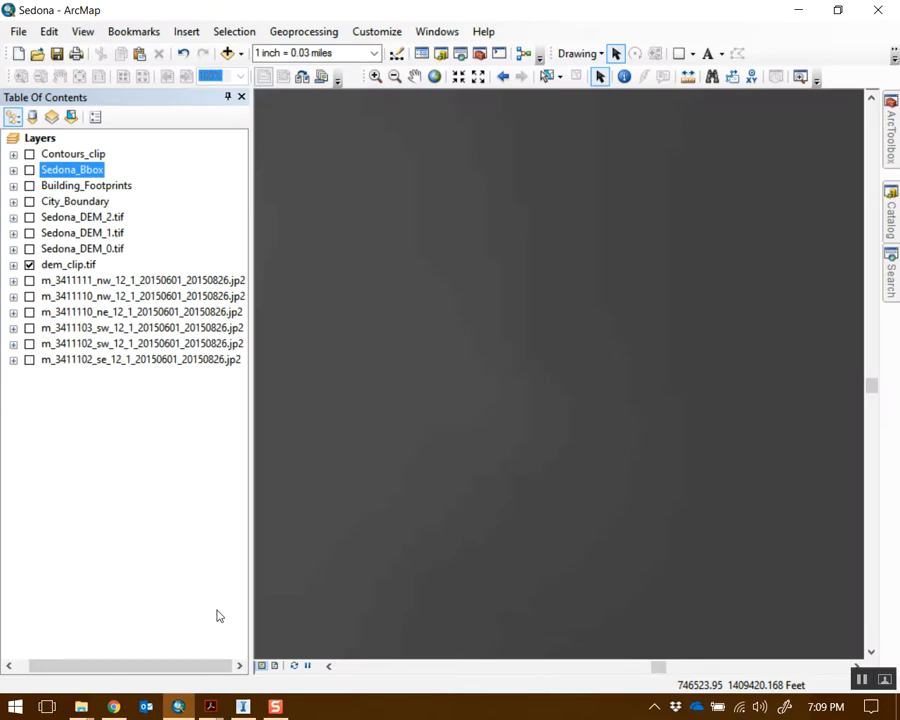
{"action": "scroll", "coordinate": [408, 319], "scroll_direction": "up", "scroll_amount": 3}
{"action": "left_click", "coordinate": [29, 217]}
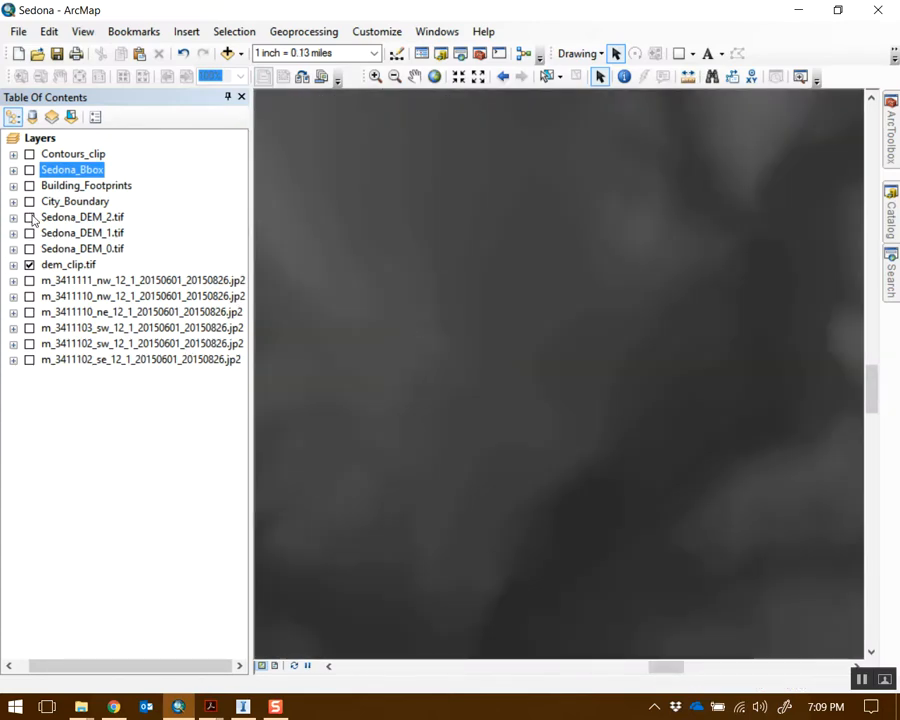
{"action": "left_click", "coordinate": [29, 264]}
{"action": "scroll", "coordinate": [458, 301], "scroll_direction": "up", "scroll_amount": 4}
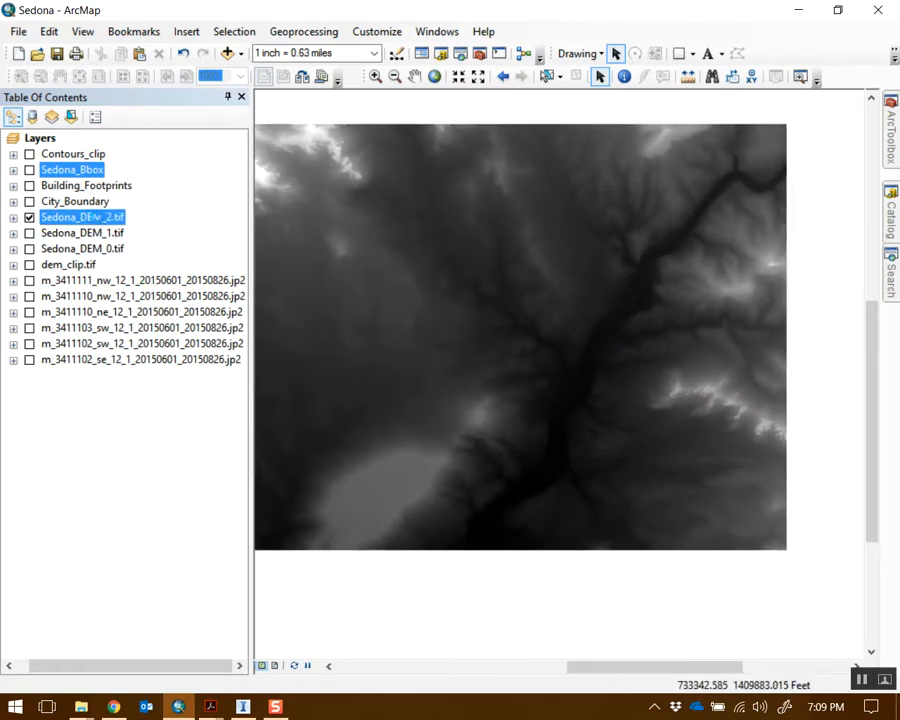
Step: Examine the spatial reference and XY coordinate system in the source properties of the Sedona_DEM_2.tif layer
{"action": "right_click", "coordinate": [76, 217]}
{"action": "left_click", "coordinate": [198, 477]}
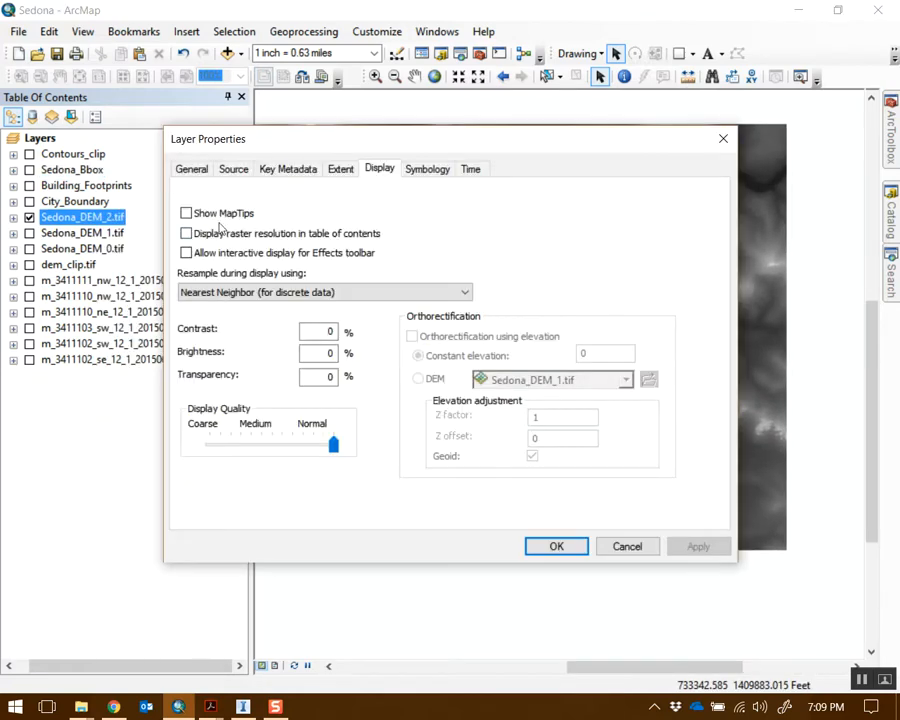
{"action": "left_click", "coordinate": [195, 170]}
{"action": "left_click", "coordinate": [233, 172]}
{"action": "left_click_drag", "start_coordinate": [654, 205], "coordinate": [657, 287]}
{"action": "left_click", "coordinate": [396, 245]}
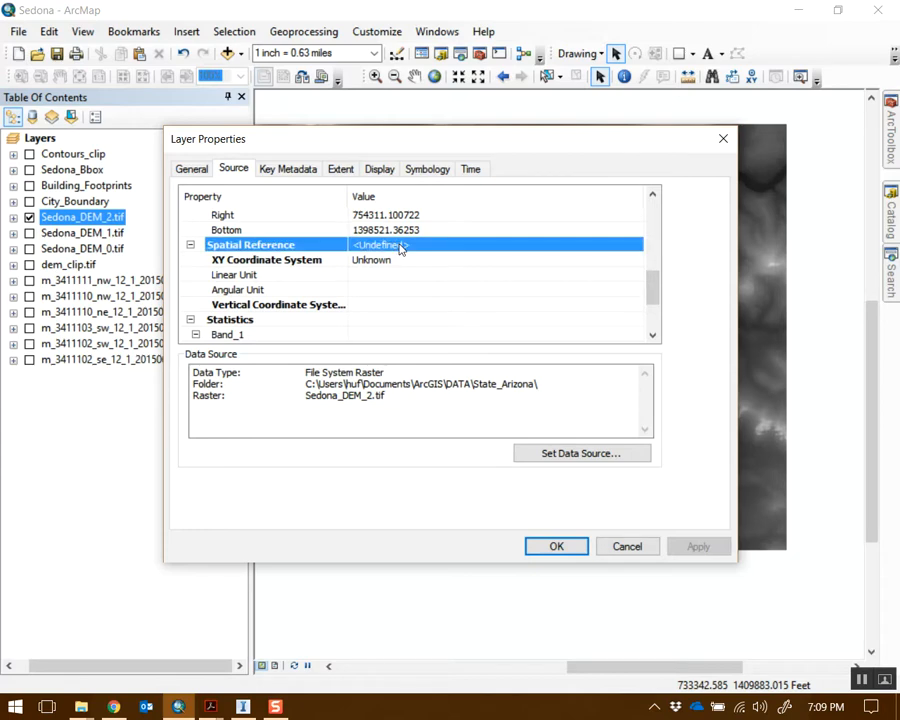
{"action": "left_click", "coordinate": [395, 260]}
{"action": "left_click", "coordinate": [409, 246]}
{"action": "left_click", "coordinate": [399, 262]}
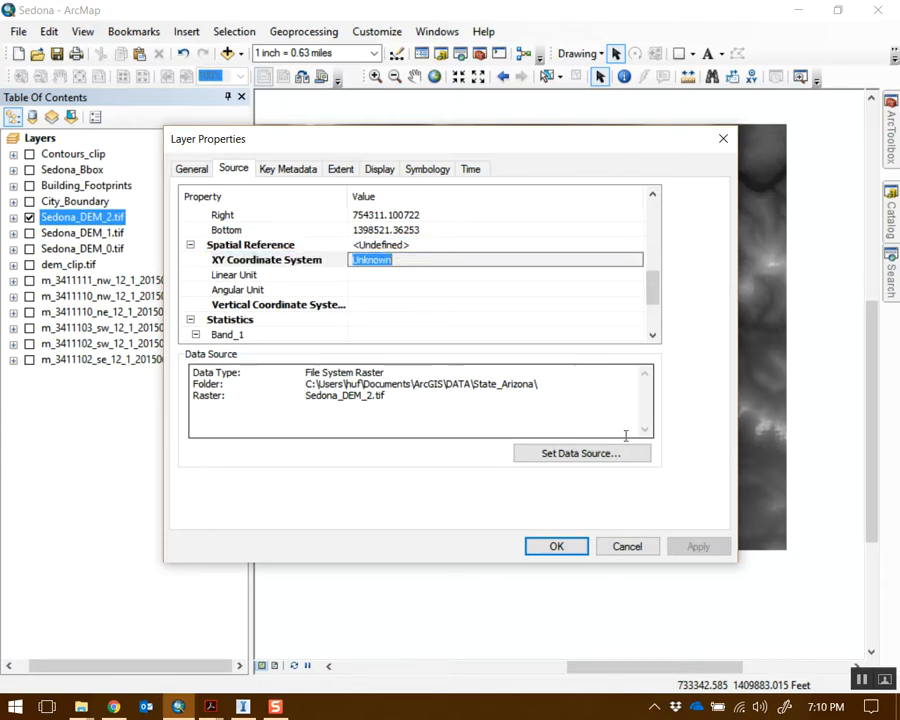
{"action": "left_click", "coordinate": [646, 552]}
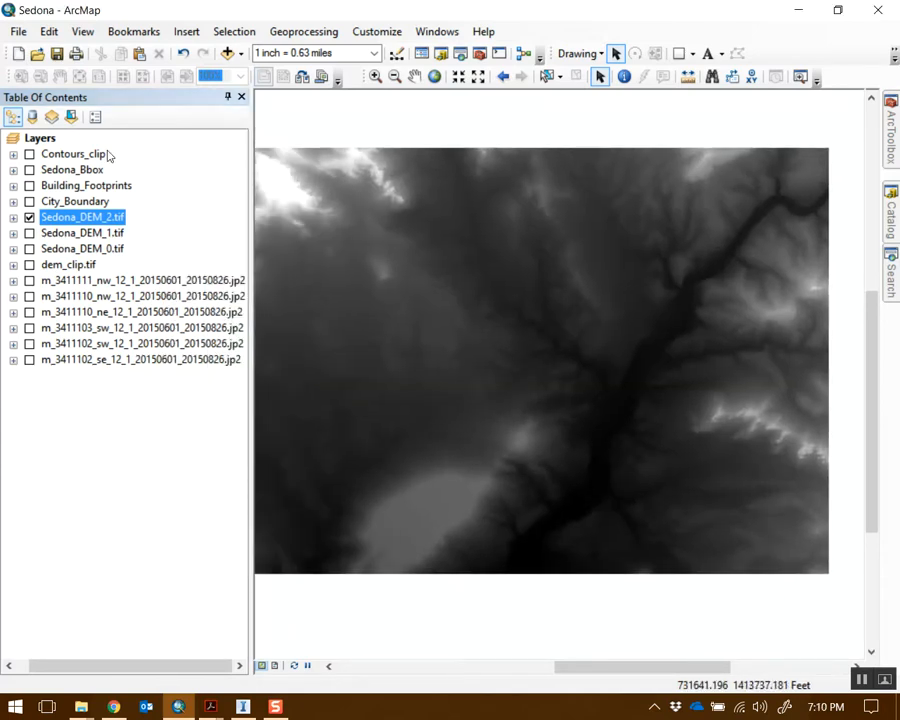
Step: Check the coordinate system of the ArcMap data frame and return to InfraWorks
{"action": "double_click", "coordinate": [37, 139]}
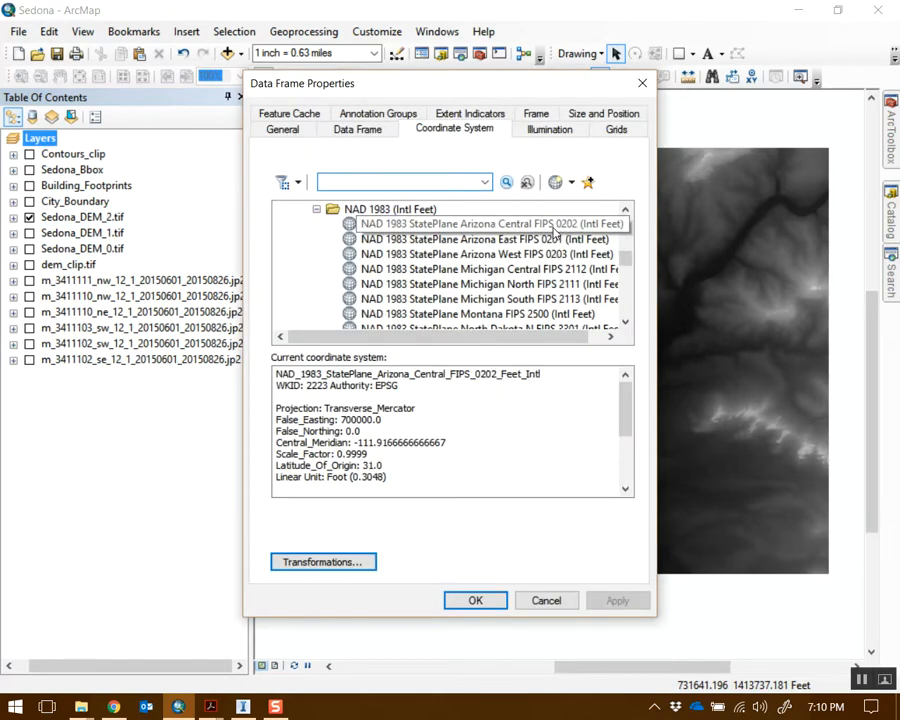
{"action": "left_click", "coordinate": [565, 600]}
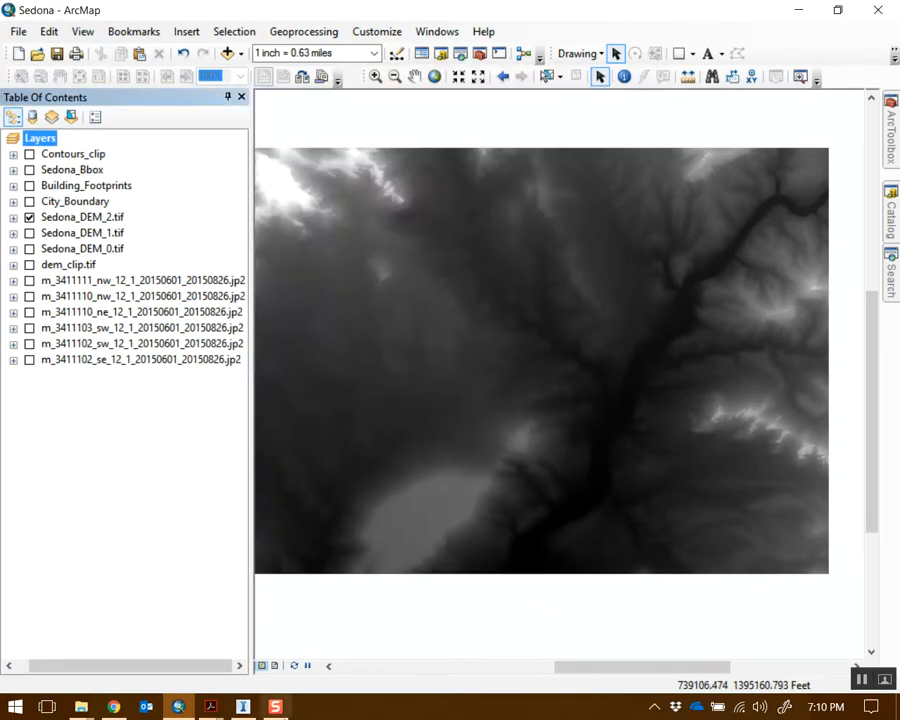
{"action": "left_click", "coordinate": [243, 707]}
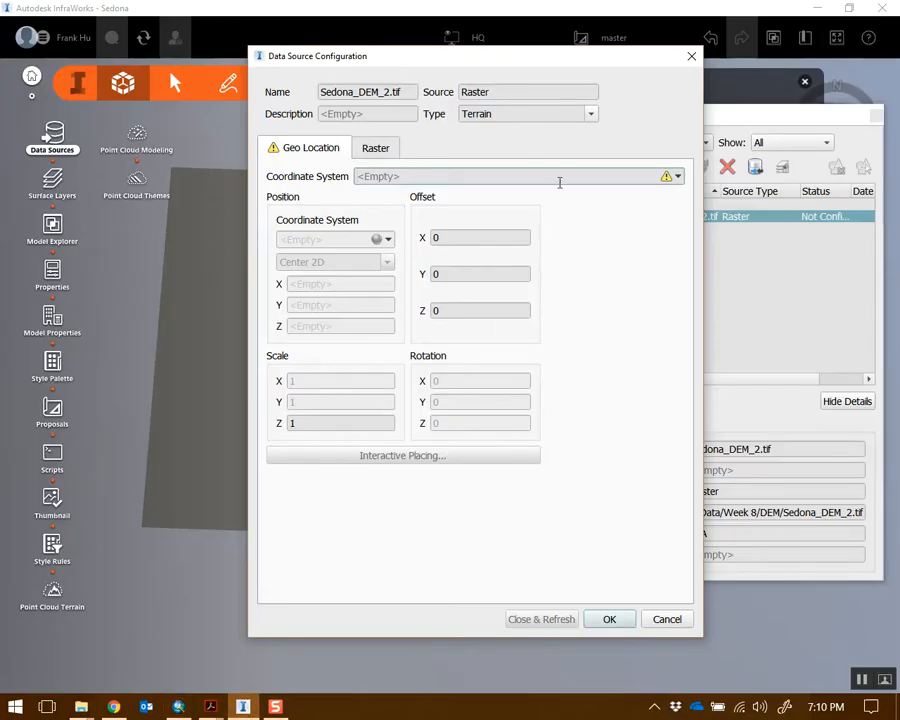
Step: Search the raster's coordinate systems for "arizona" and select AZ83-CIF, Central Zone, International Foot
{"action": "left_click", "coordinate": [677, 177]}
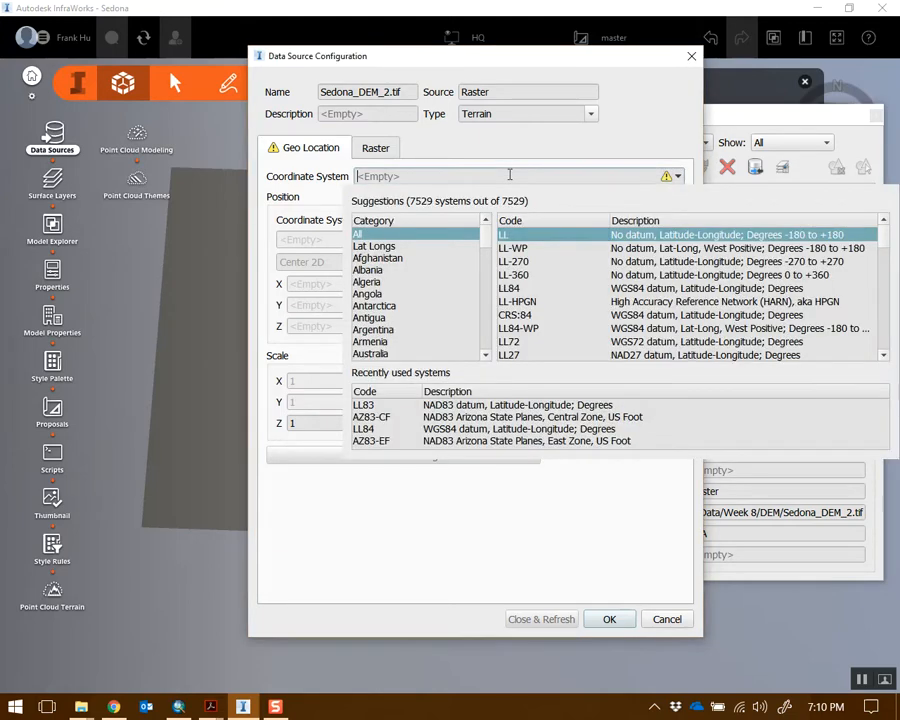
{"action": "type", "text": "a"}
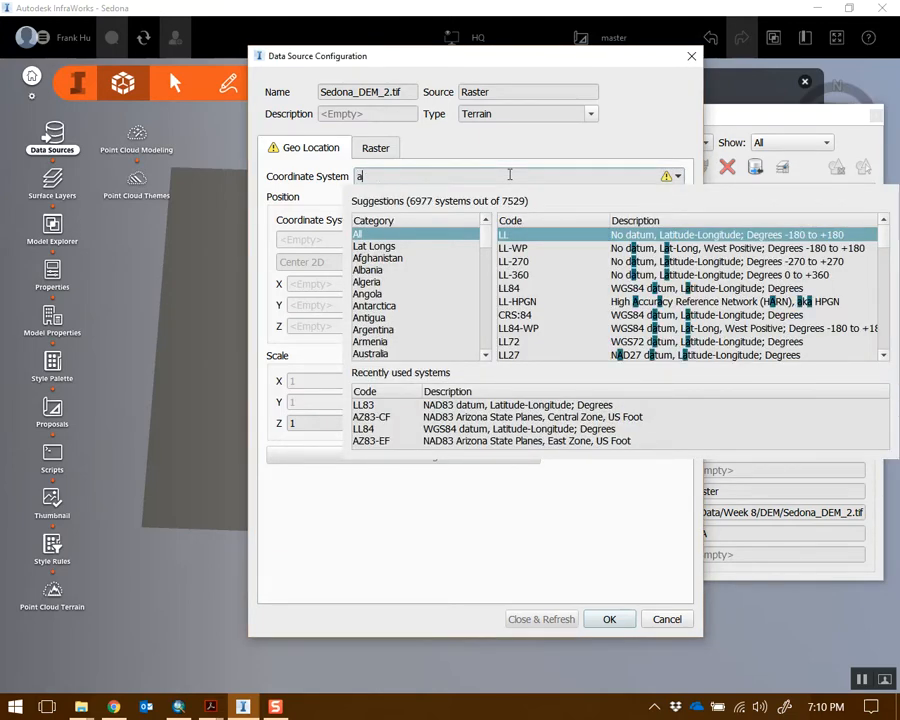
{"action": "type", "text": "rizona"}
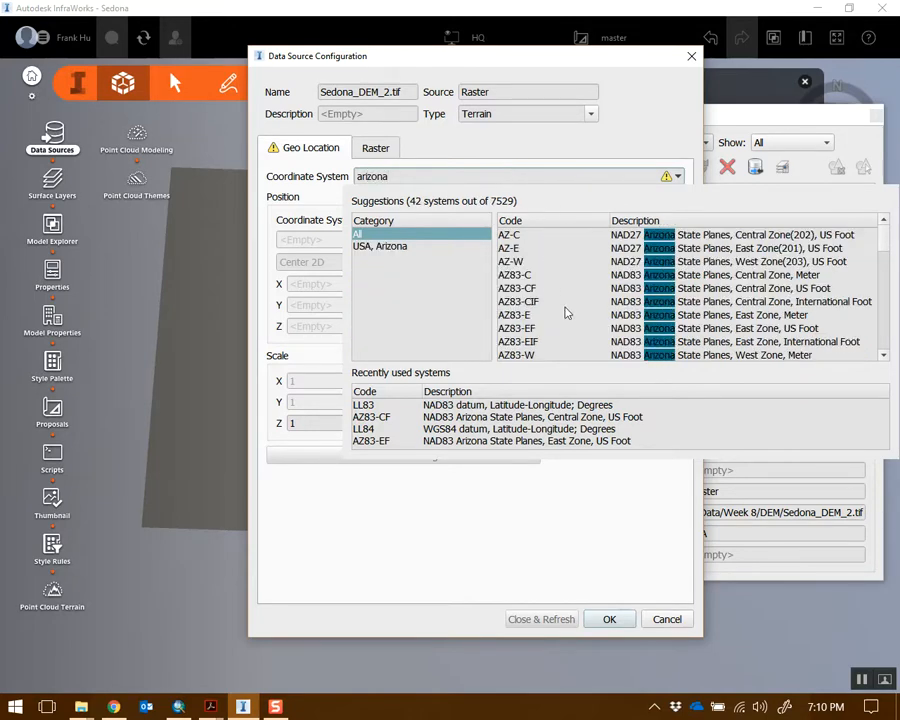
{"action": "left_click", "coordinate": [566, 305]}
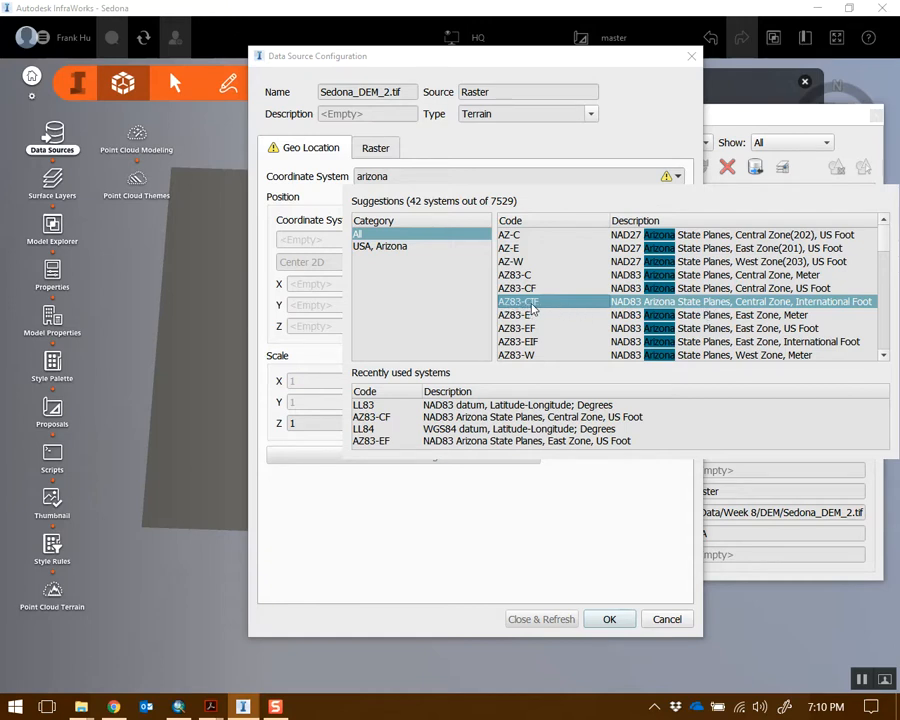
Step: Compare the selected system with the ArcMap data frame's current coordinate system once more
{"action": "left_click", "coordinate": [179, 707]}
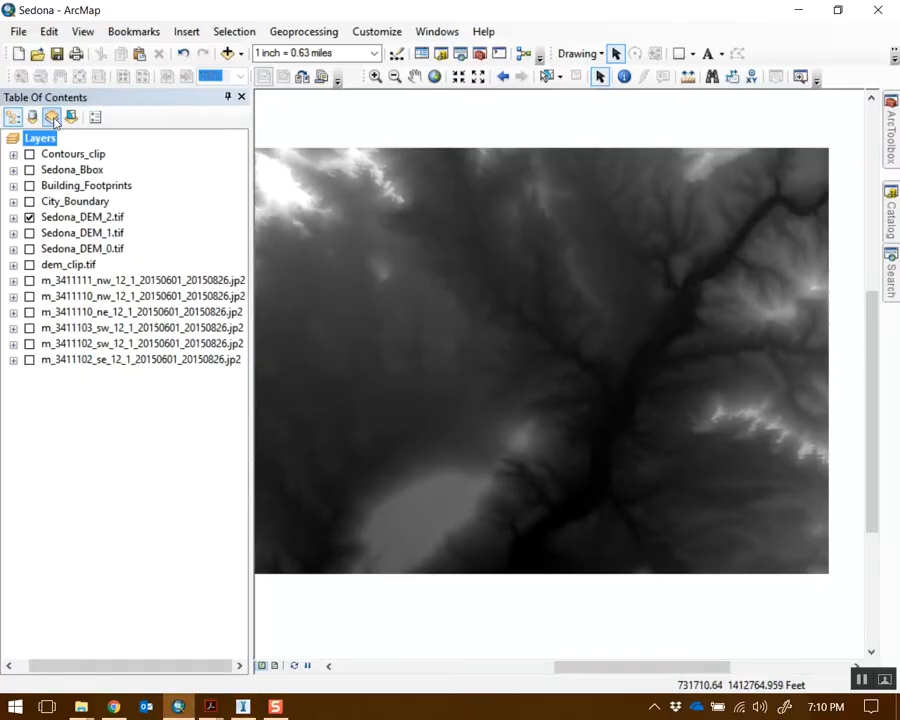
{"action": "double_click", "coordinate": [43, 138]}
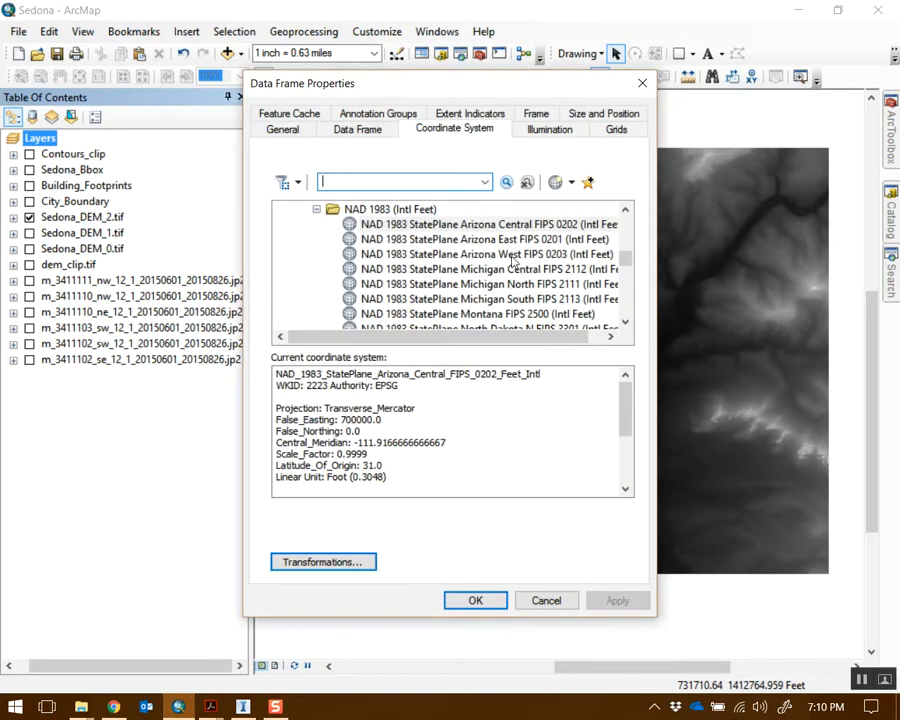
{"action": "left_click", "coordinate": [533, 604]}
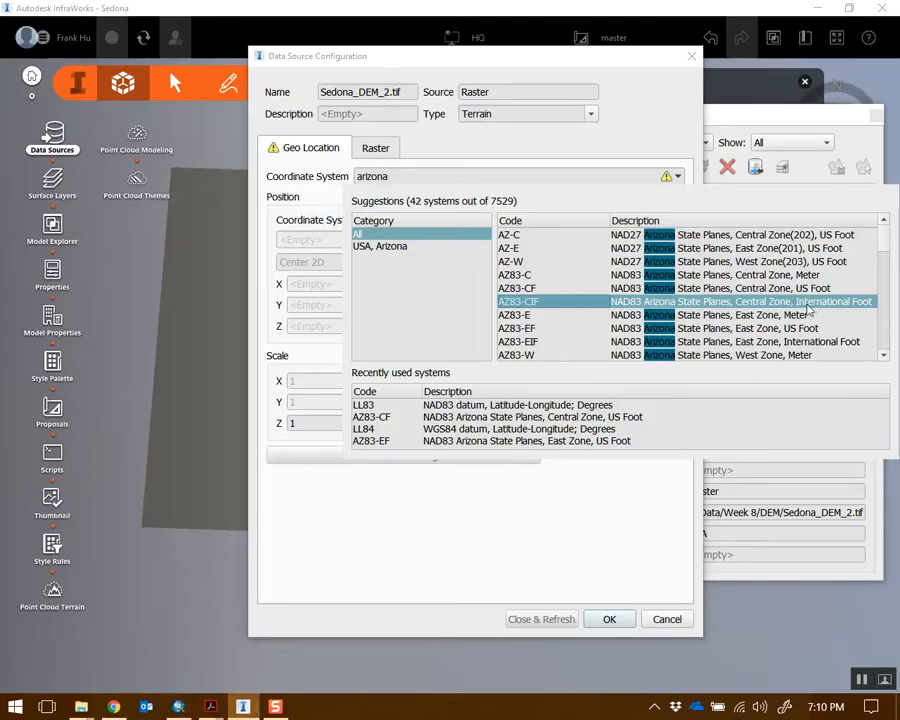
Step: Assign AZ83-CIF as the coordinate system of Sedona_DEM_2.tif, then close the configuration and refresh the model
{"action": "left_click", "coordinate": [669, 305]}
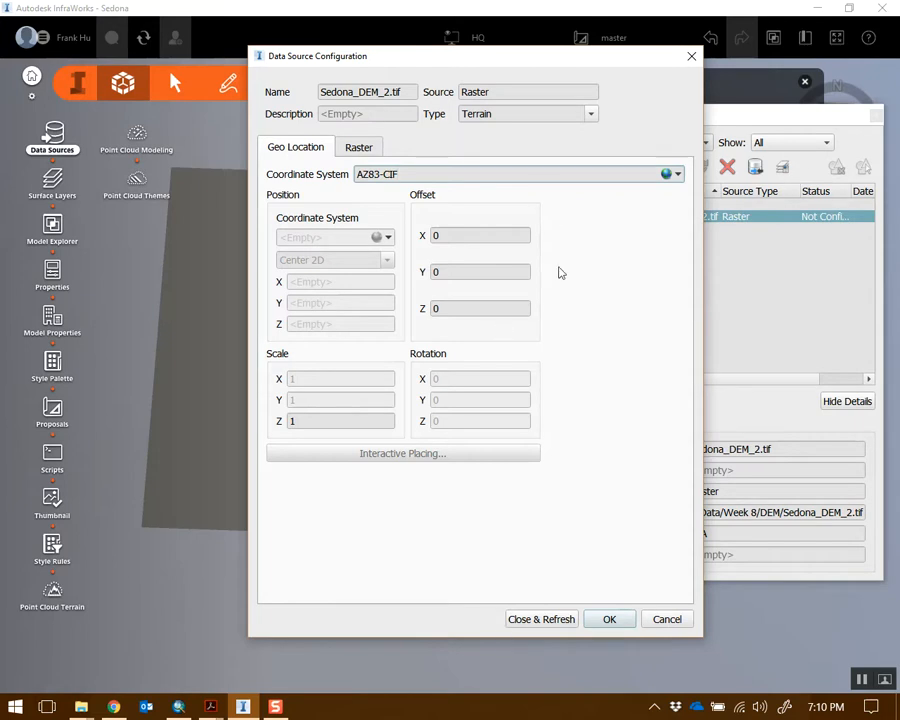
{"action": "left_click", "coordinate": [563, 621]}
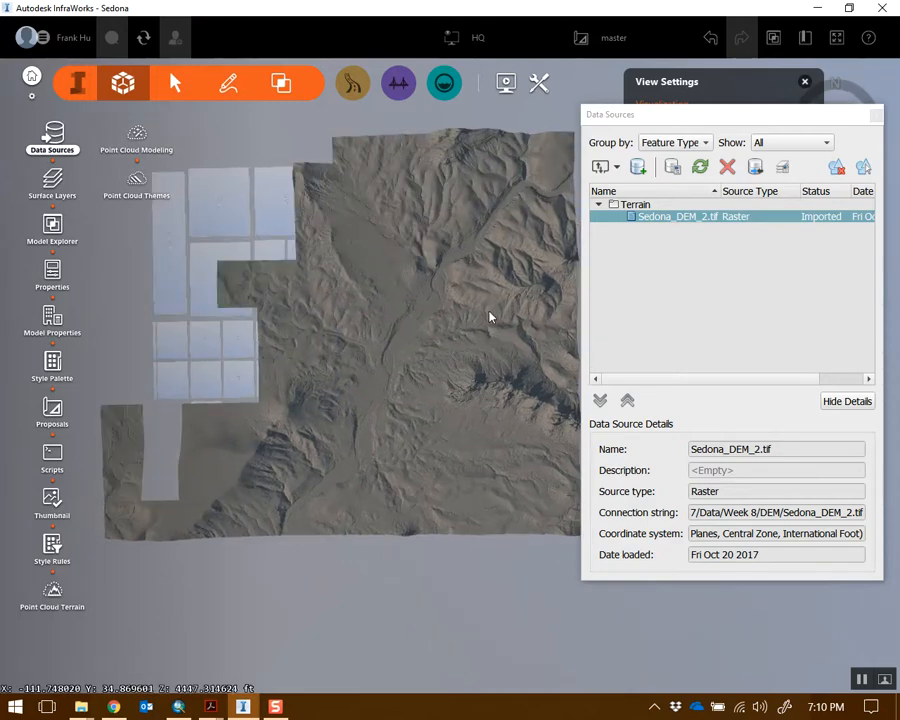
Step: Move the Data Sources panel aside and examine the imported terrain, from its mountain ridges to a close-up of the small isolated pit
{"action": "left_click_drag", "start_coordinate": [673, 120], "coordinate": [727, 120]}
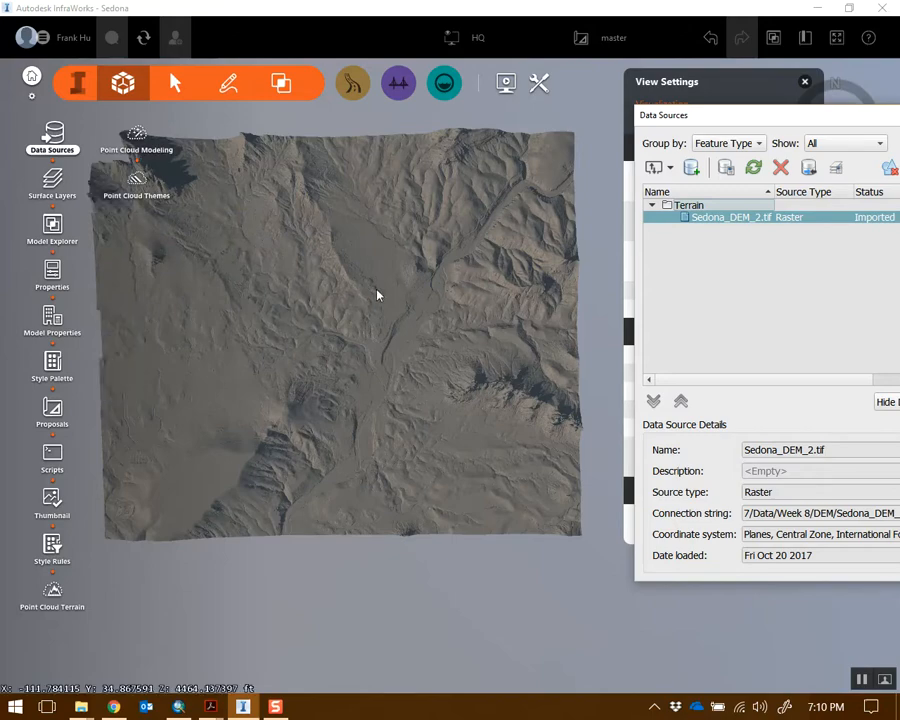
{"action": "scroll", "coordinate": [532, 357], "scroll_direction": "up", "scroll_amount": 5}
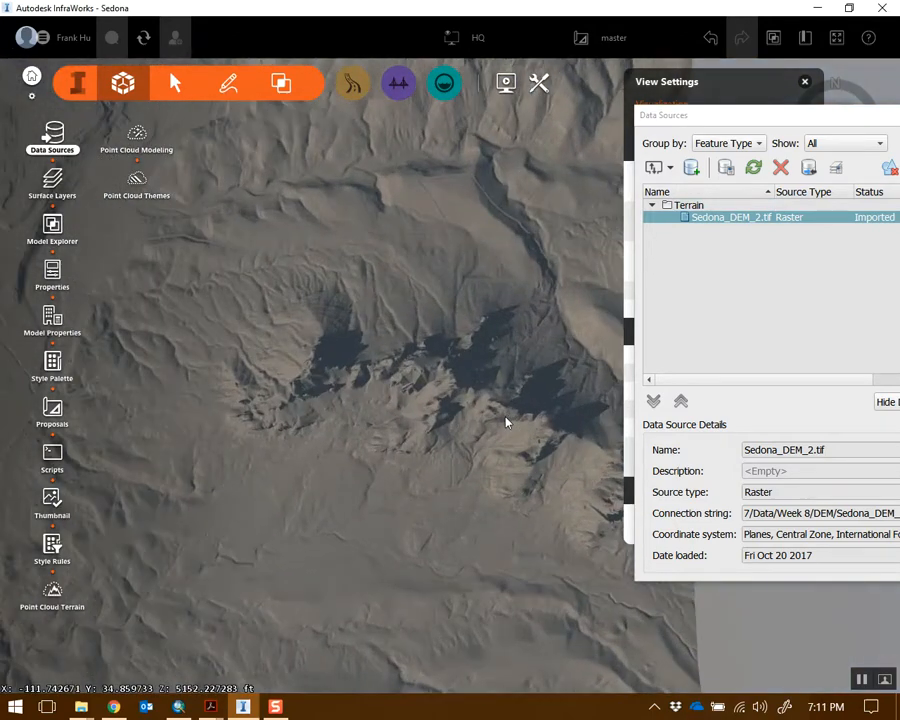
{"action": "middle_click_drag", "start_coordinate": [506, 423], "coordinate": [534, 445], "text": "shift"}
{"action": "middle_click_drag", "start_coordinate": [350, 297], "coordinate": [490, 401], "text": "shift"}
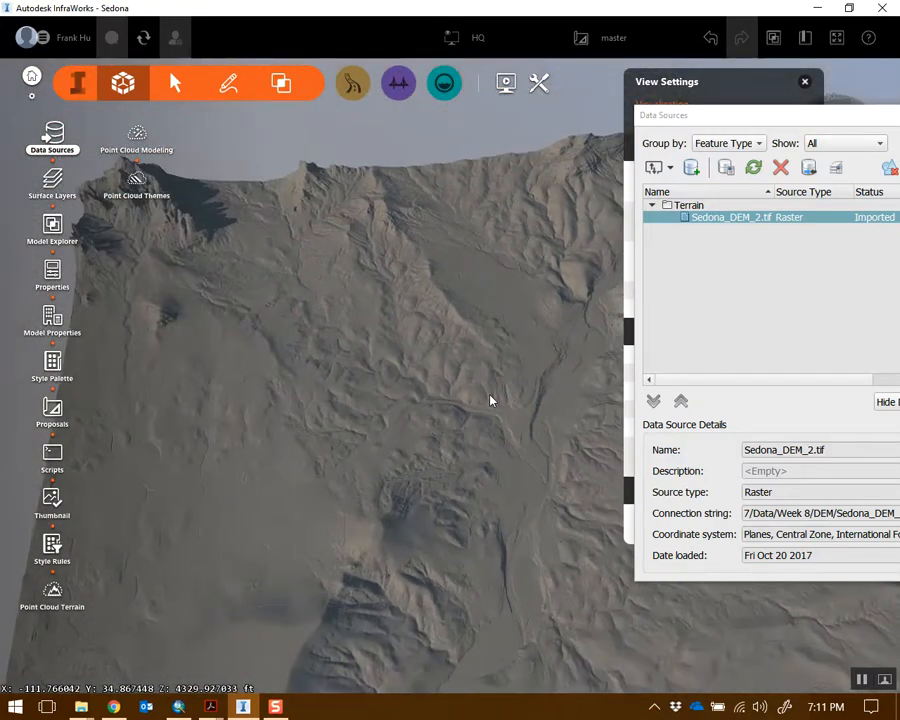
{"action": "middle_click_drag", "start_coordinate": [338, 245], "coordinate": [306, 391], "text": "shift"}
{"action": "scroll", "coordinate": [257, 413], "scroll_direction": "up", "scroll_amount": 10}
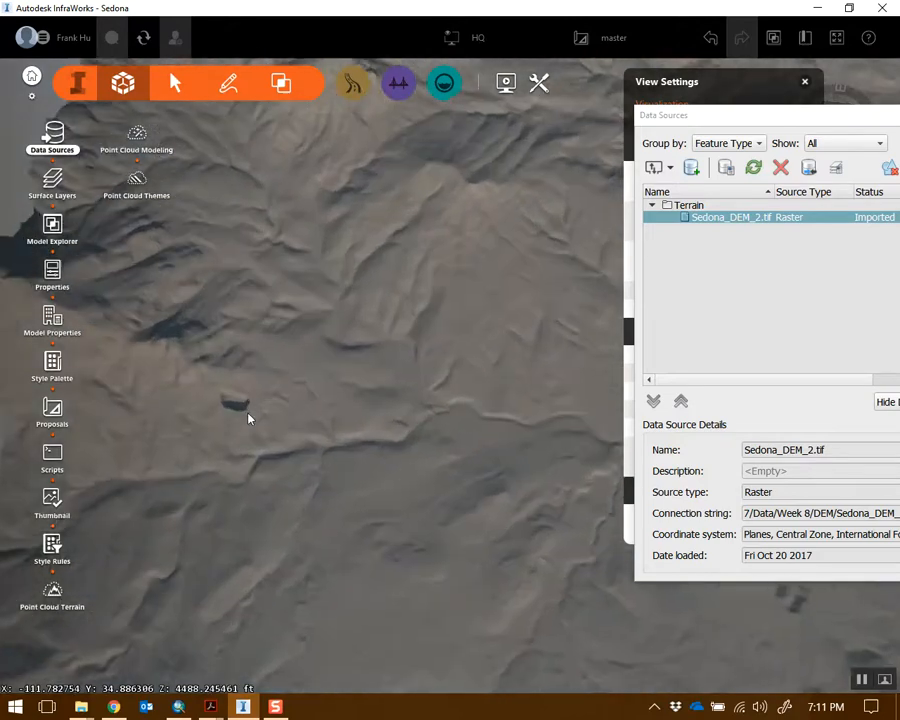
{"action": "middle_click_drag", "start_coordinate": [237, 414], "coordinate": [630, 374]}
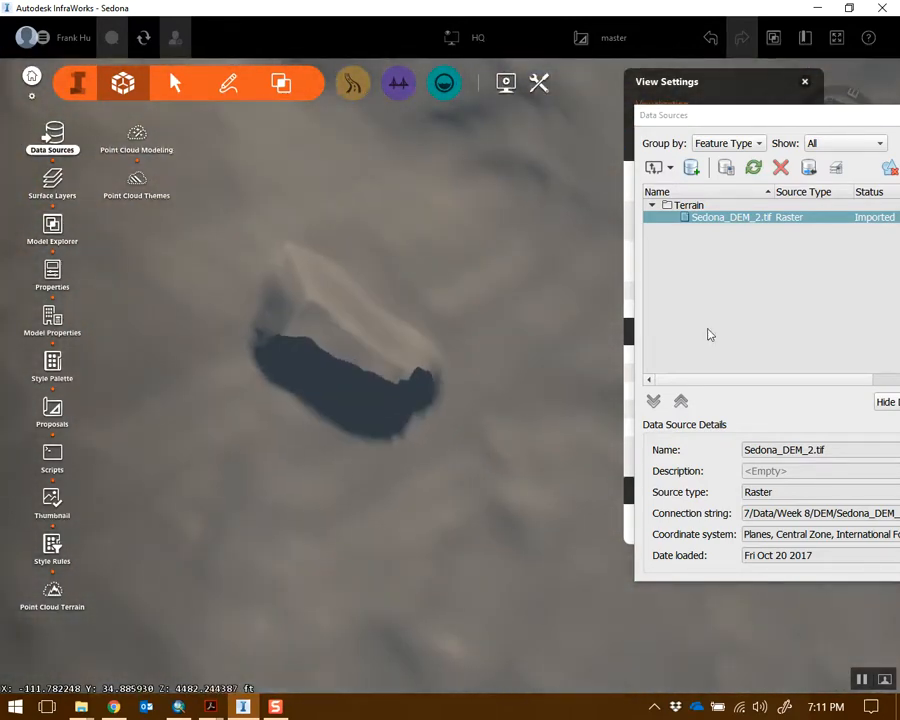
Step: Move the Data Sources and View Settings panels clear of the terrain and view the pit with its surrounding peaks
{"action": "left_click_drag", "start_coordinate": [783, 128], "coordinate": [740, 528]}
{"action": "left_click_drag", "start_coordinate": [689, 101], "coordinate": [717, 76]}
{"action": "left_click_drag", "start_coordinate": [490, 255], "coordinate": [366, 172]}
{"action": "scroll", "coordinate": [468, 320], "scroll_direction": "down", "scroll_amount": 5}
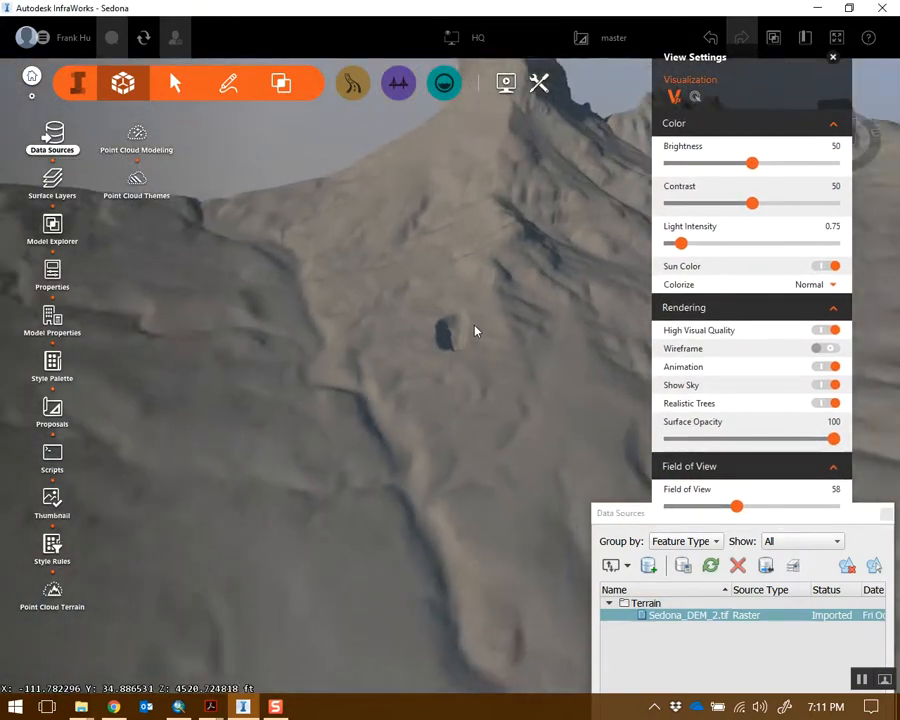
{"action": "scroll", "coordinate": [475, 331], "scroll_direction": "down", "scroll_amount": 4}
{"action": "middle_click_drag", "start_coordinate": [528, 398], "coordinate": [380, 324]}
{"action": "scroll", "coordinate": [380, 324], "scroll_direction": "down", "scroll_amount": 2}
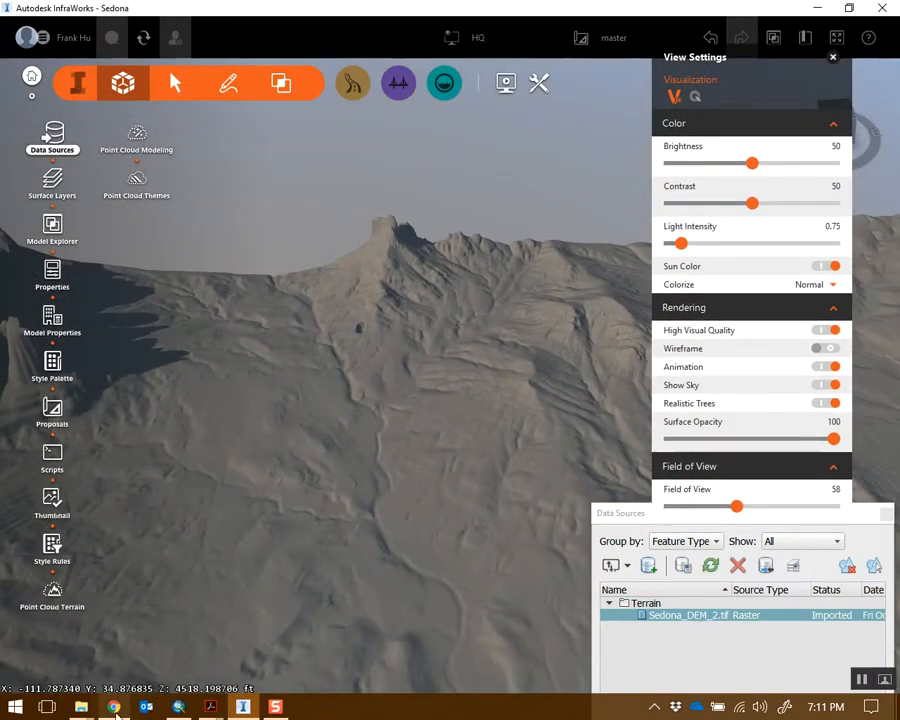
Step: Switch to Google Maps in Chrome and examine the Devil's Kitchen sinkhole near Sedona in 3D satellite view
{"action": "left_click", "coordinate": [114, 707]}
{"action": "left_click_drag", "start_coordinate": [414, 345], "coordinate": [370, 322]}
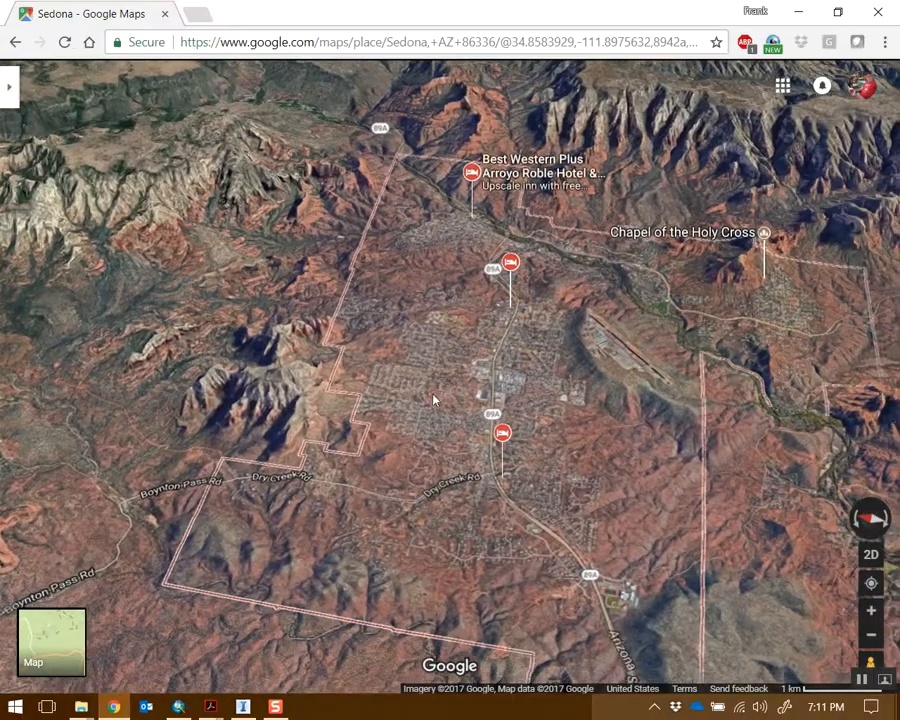
{"action": "left_click_drag", "start_coordinate": [501, 426], "coordinate": [511, 328], "text": "ctrl"}
{"action": "scroll", "coordinate": [569, 436], "scroll_direction": "down", "scroll_amount": 3}
{"action": "scroll", "coordinate": [511, 328], "scroll_direction": "up", "scroll_amount": 5}
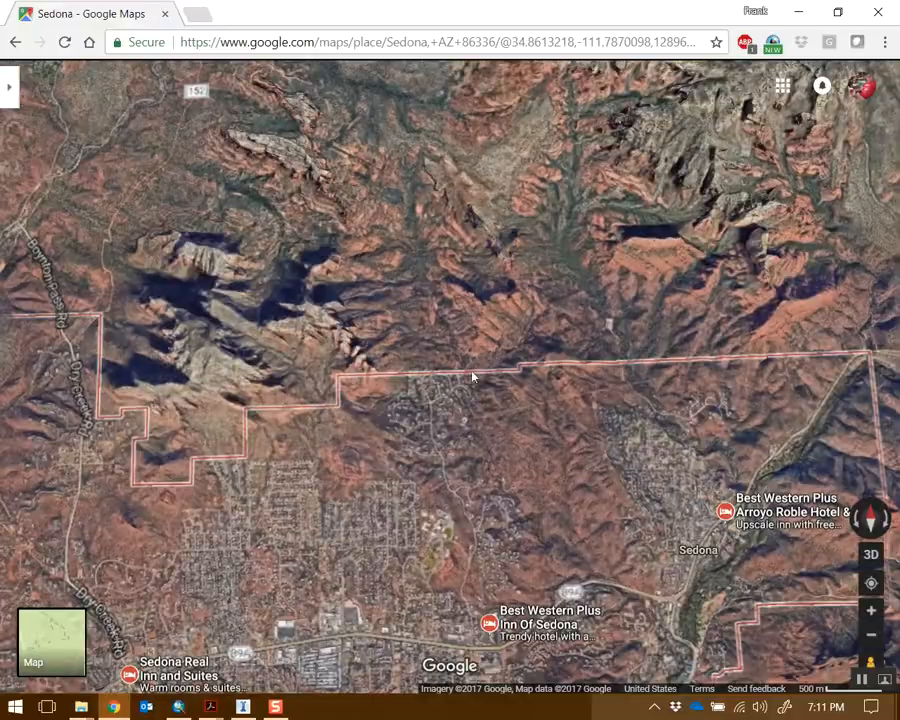
{"action": "scroll", "coordinate": [472, 321], "scroll_direction": "up", "scroll_amount": 8}
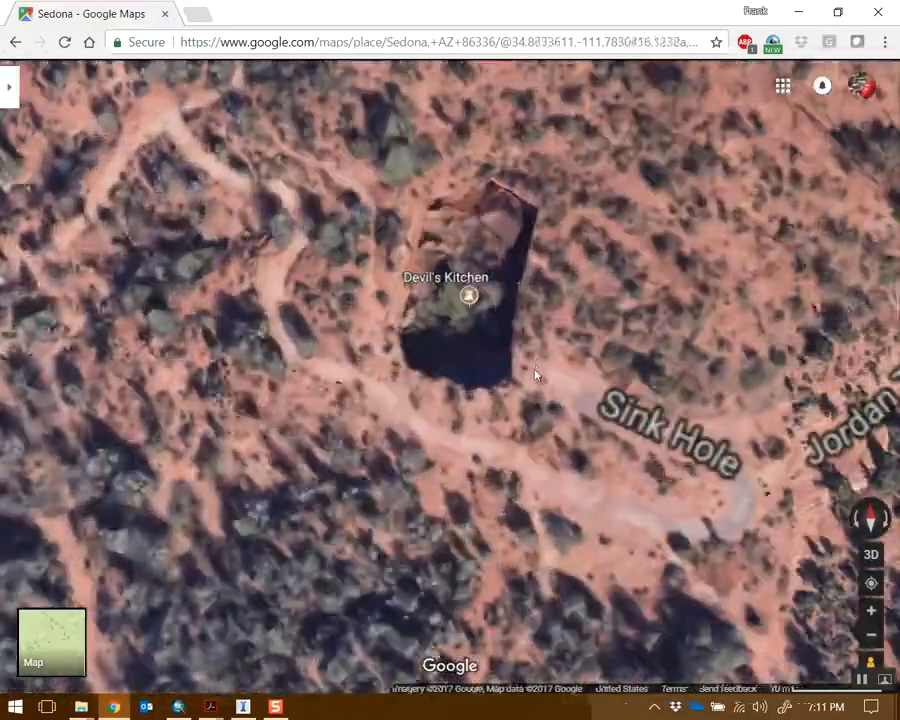
{"action": "scroll", "coordinate": [534, 374], "scroll_direction": "down", "scroll_amount": 3}
{"action": "left_click_drag", "start_coordinate": [534, 374], "coordinate": [567, 251], "text": "ctrl"}
{"action": "scroll", "coordinate": [524, 280], "scroll_direction": "up", "scroll_amount": 3}
{"action": "left_click_drag", "start_coordinate": [524, 280], "coordinate": [531, 330]}
{"action": "scroll", "coordinate": [531, 330], "scroll_direction": "down", "scroll_amount": 2}
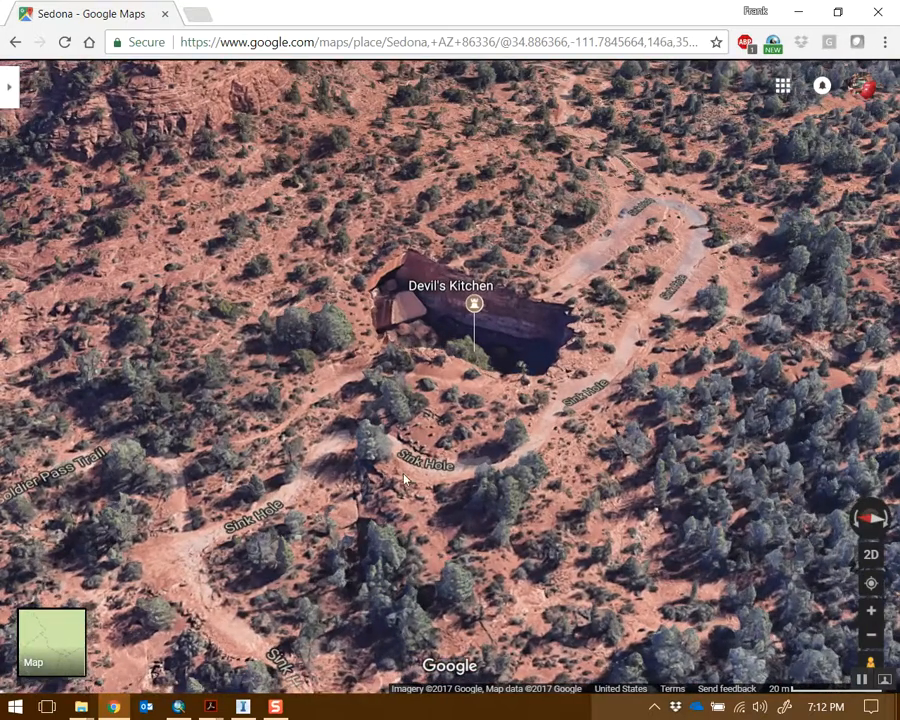
{"action": "left_click_drag", "start_coordinate": [183, 558], "coordinate": [414, 460]}
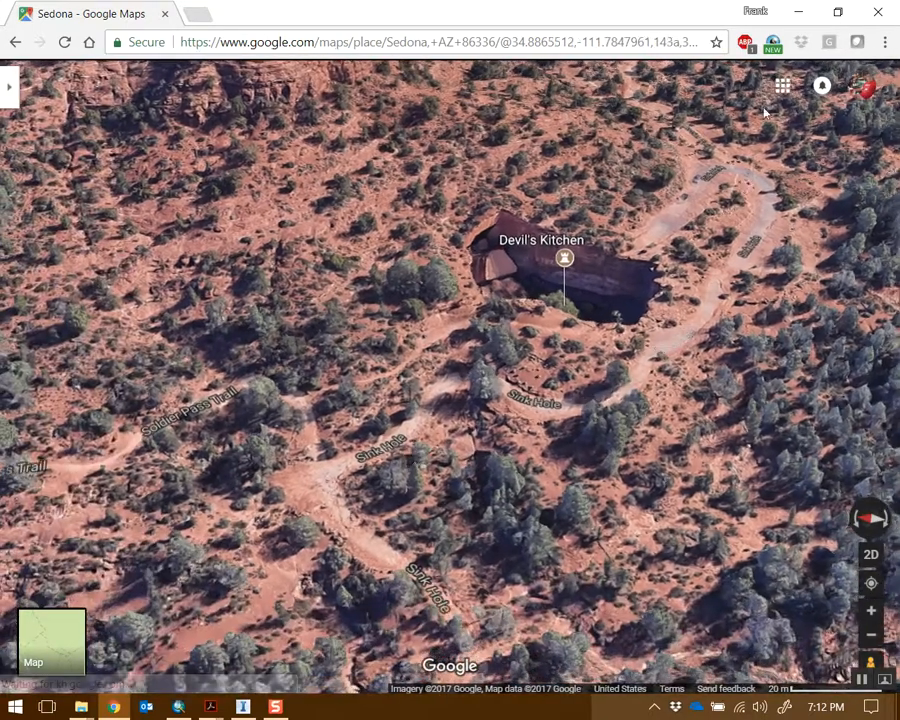
Step: Switch back to InfraWorks and examine the Devil's Kitchen pit in the terrain, ending with an overview of the whole terrain
{"action": "left_click", "coordinate": [800, 12]}
{"action": "scroll", "coordinate": [347, 321], "scroll_direction": "up", "scroll_amount": 8}
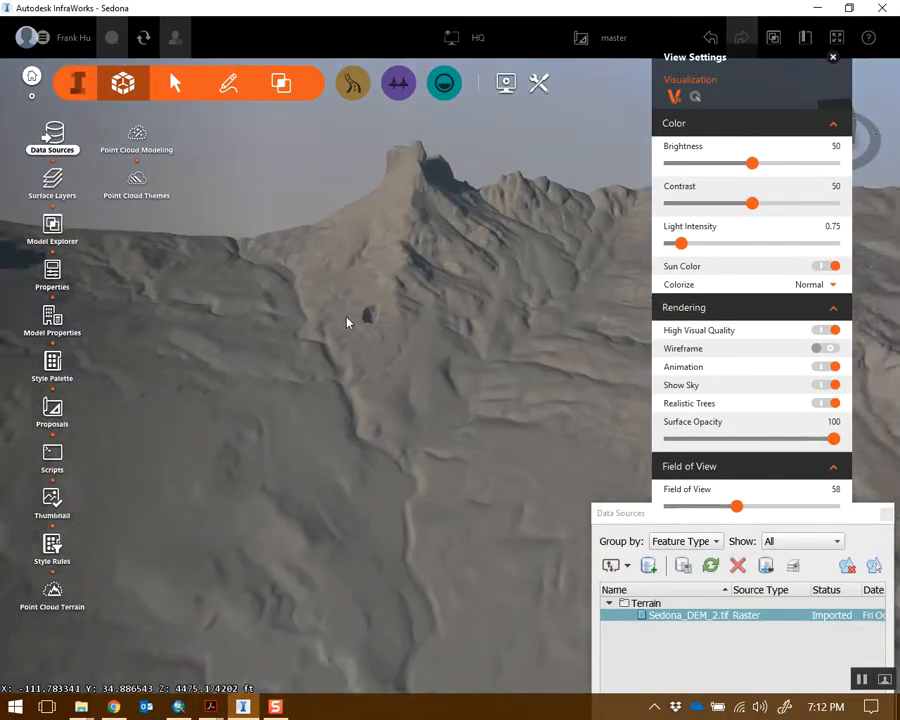
{"action": "scroll", "coordinate": [350, 398], "scroll_direction": "down", "scroll_amount": 5}
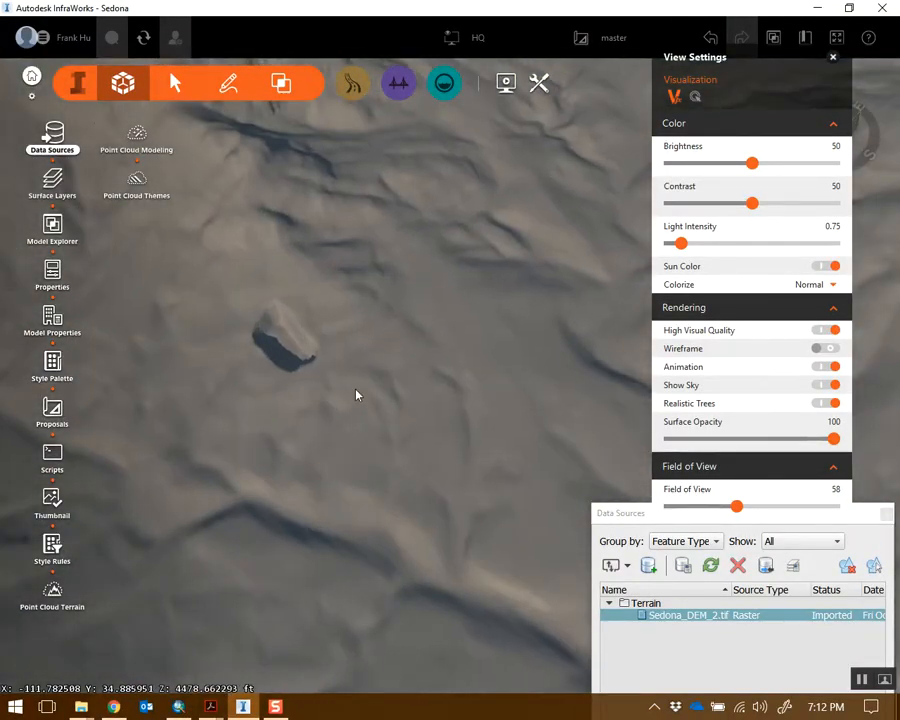
{"action": "scroll", "coordinate": [363, 387], "scroll_direction": "down", "scroll_amount": 4}
{"action": "left_click_drag", "start_coordinate": [368, 398], "coordinate": [416, 307]}
{"action": "scroll", "coordinate": [269, 458], "scroll_direction": "down", "scroll_amount": 5}
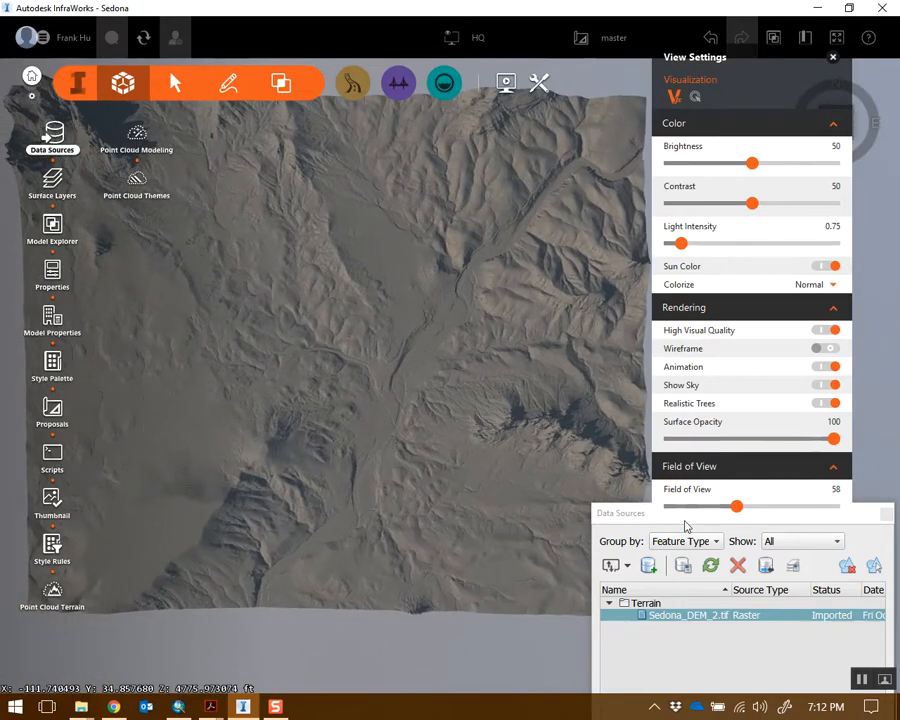
Step: Add all six JP2 images from the Orthoimagery folder to the model as a raster data source
{"action": "left_click_drag", "start_coordinate": [762, 70], "coordinate": [840, 160]}
{"action": "left_click_drag", "start_coordinate": [651, 519], "coordinate": [635, 115]}
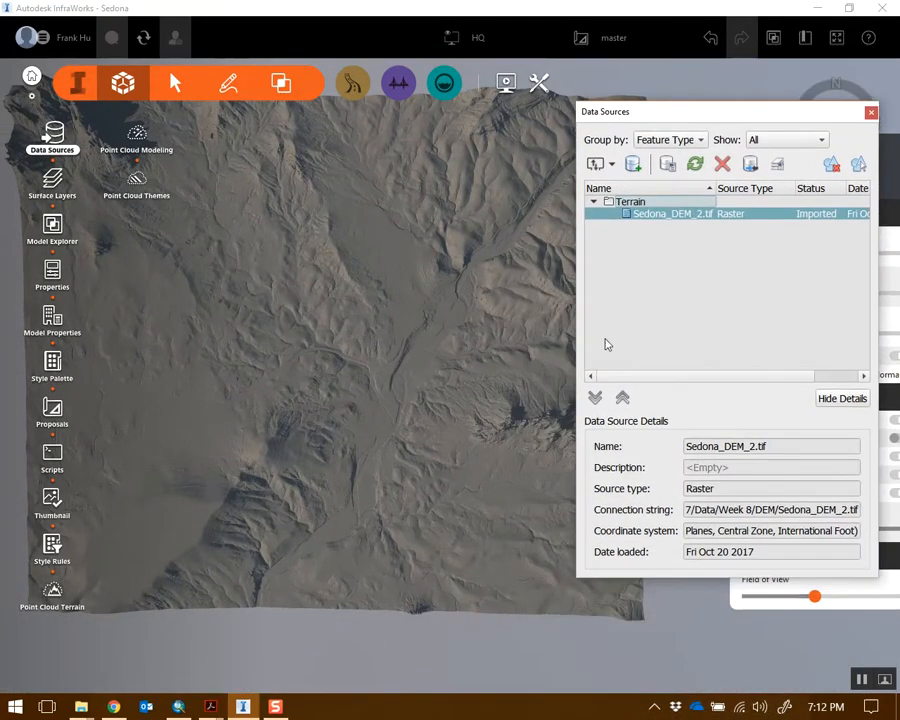
{"action": "left_click", "coordinate": [612, 165]}
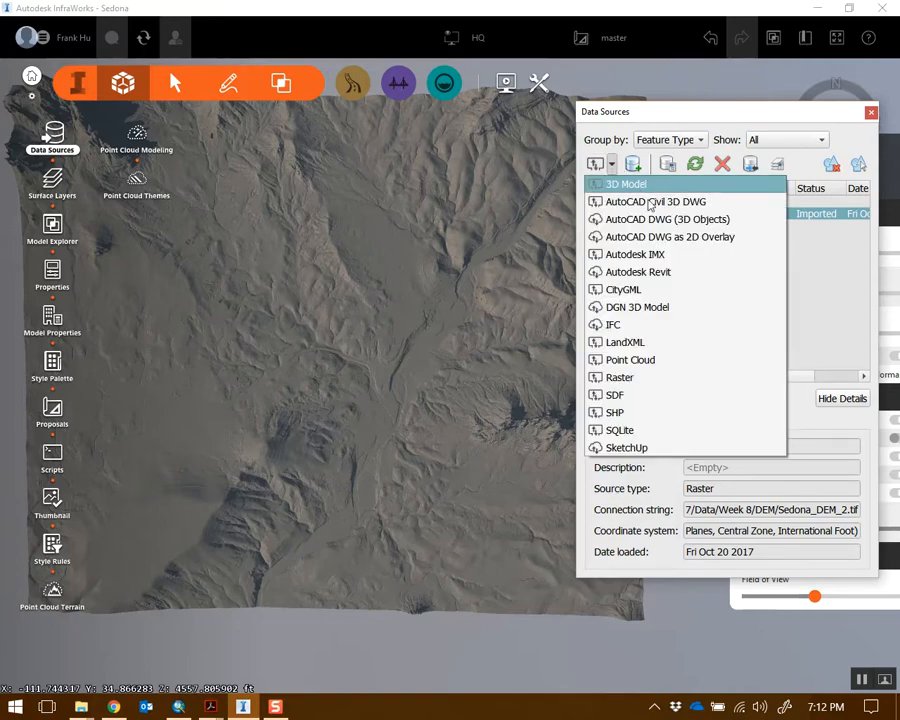
{"action": "left_click", "coordinate": [649, 384]}
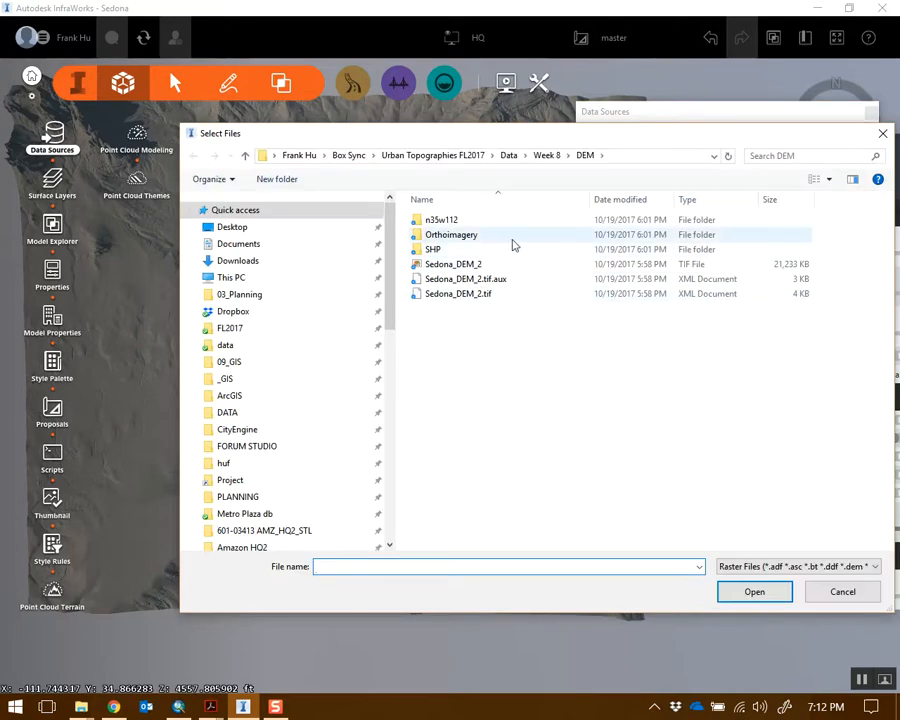
{"action": "double_click", "coordinate": [455, 235]}
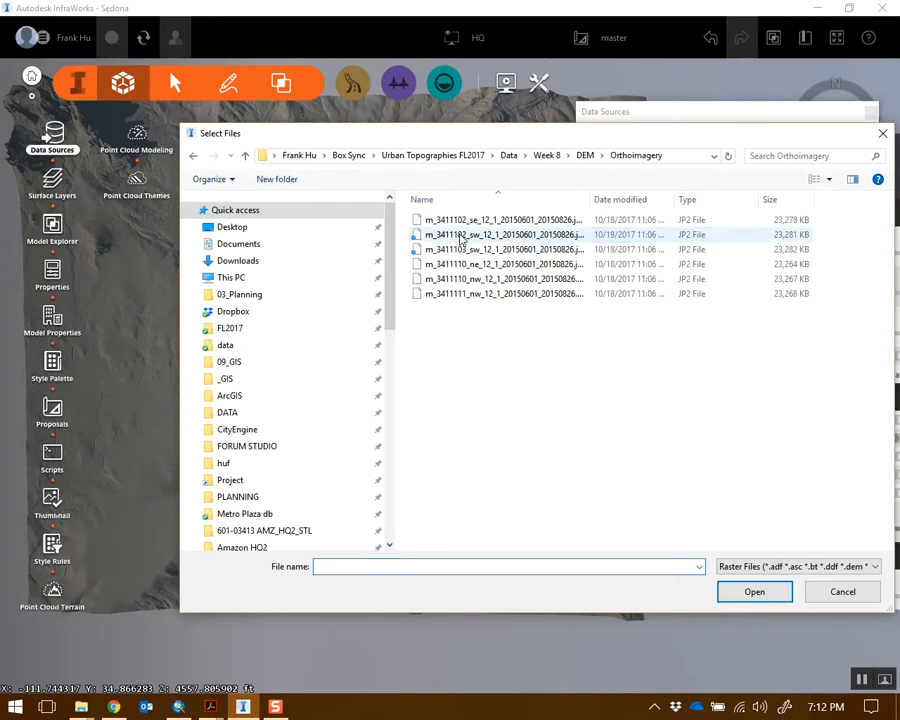
{"action": "left_click_drag", "start_coordinate": [589, 199], "coordinate": [619, 201]}
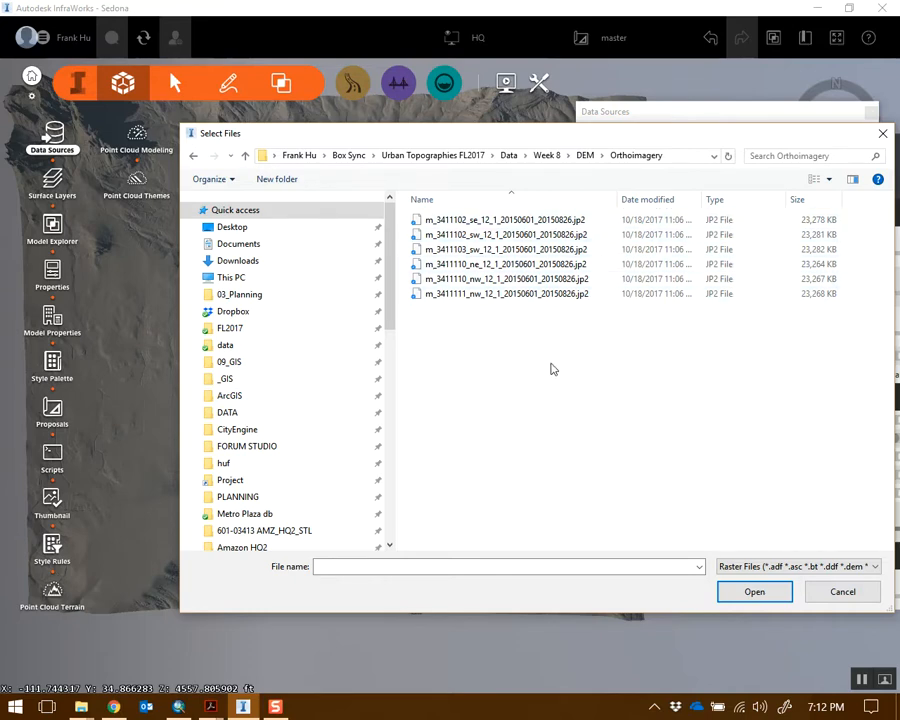
{"action": "left_click_drag", "start_coordinate": [597, 338], "coordinate": [512, 212]}
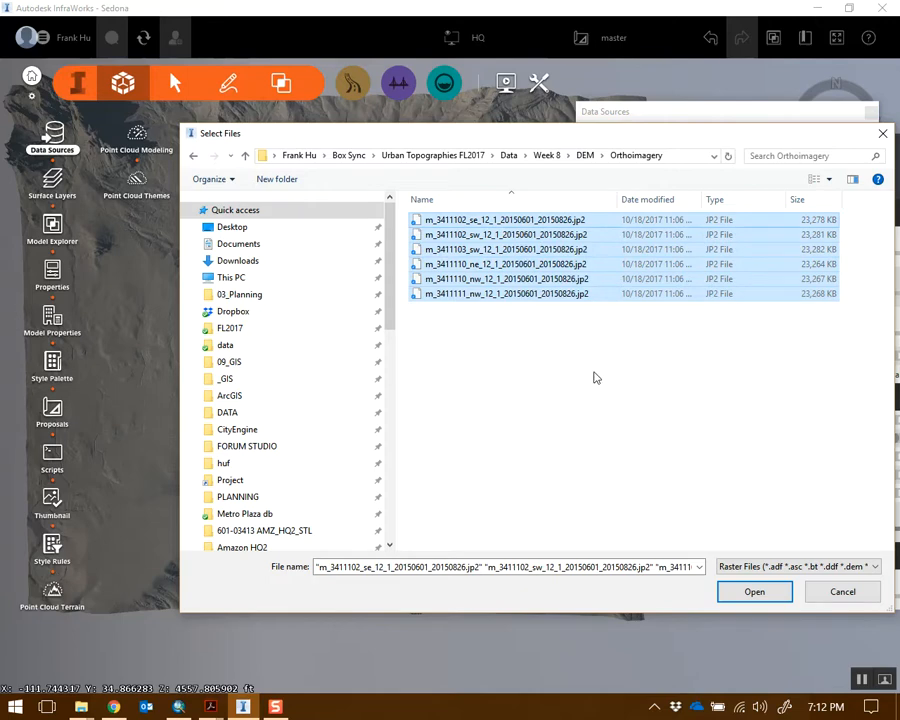
{"action": "left_click_drag", "start_coordinate": [553, 135], "coordinate": [496, 107]}
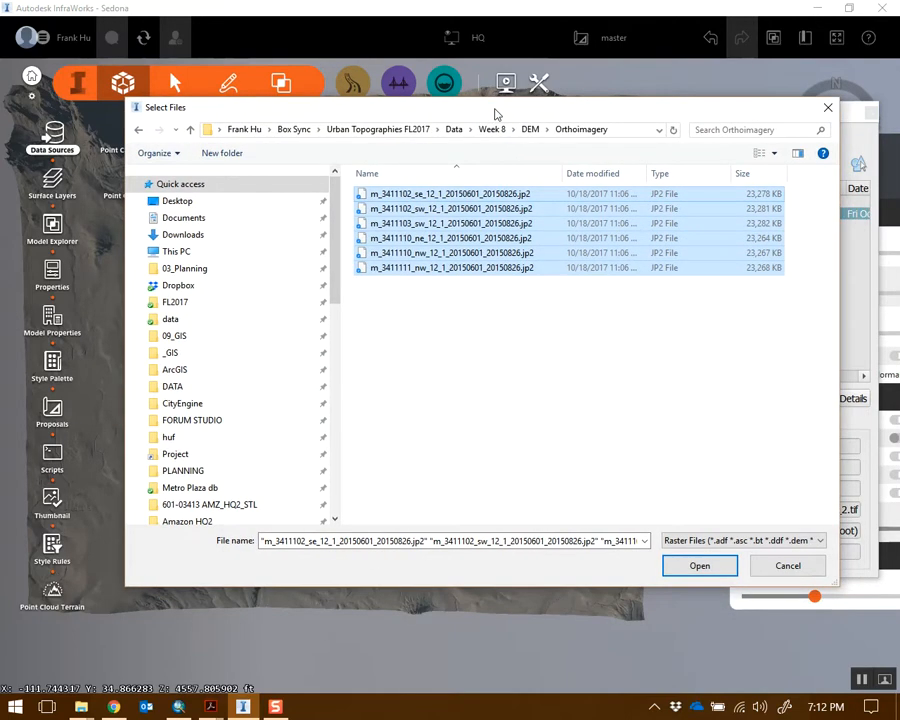
{"action": "left_click", "coordinate": [697, 565]}
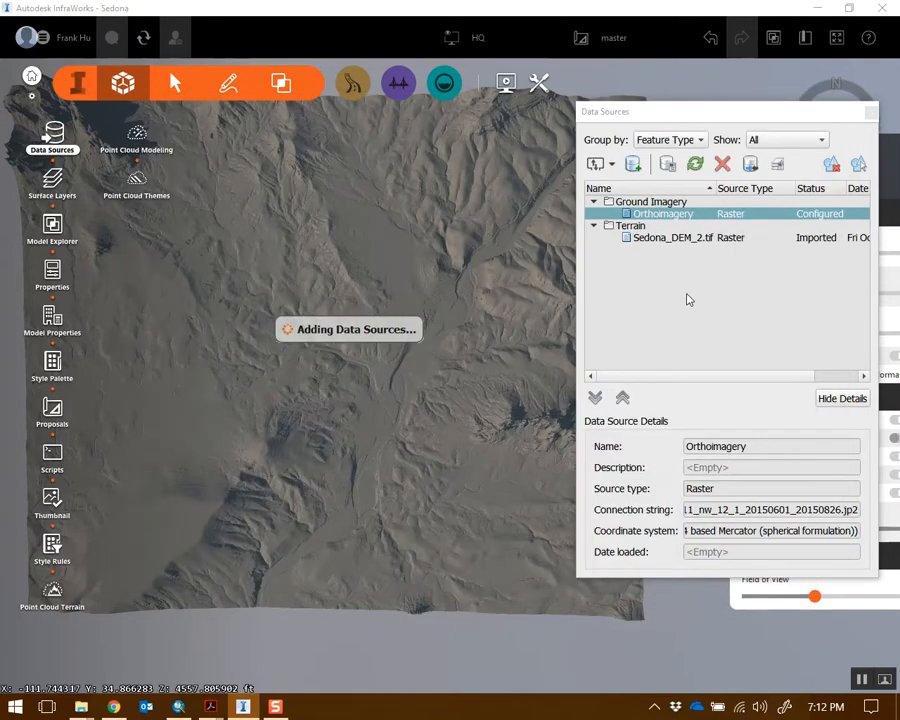
Step: Accept the Orthoimagery configuration with WGS84.PseudoMercator, refresh the model, and move the Data Sources and View Settings panels off the terrain
{"action": "left_click_drag", "start_coordinate": [712, 187], "coordinate": [722, 187]}
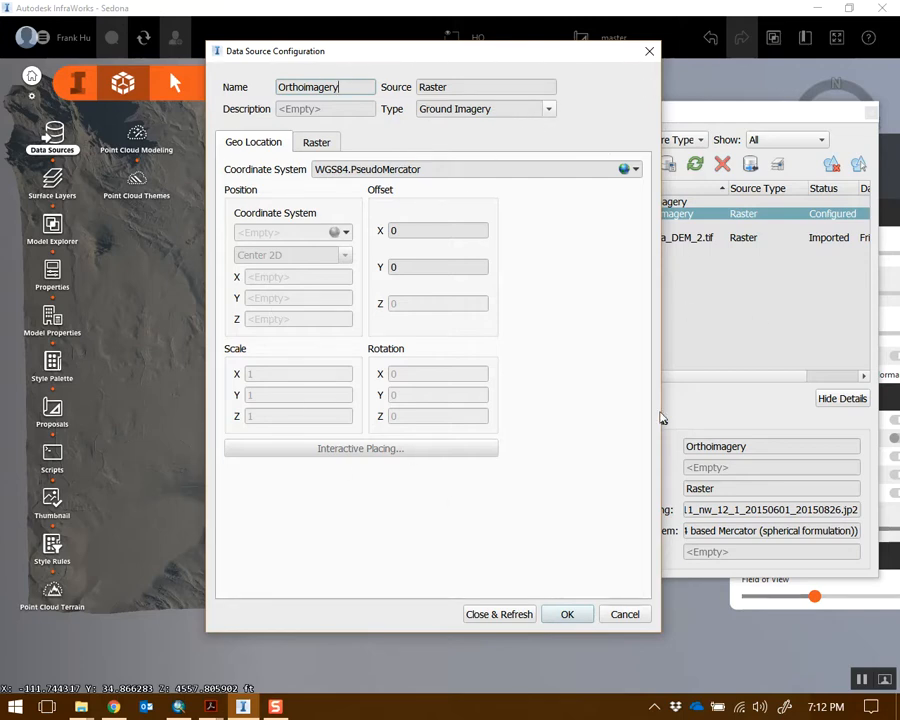
{"action": "left_click", "coordinate": [500, 614]}
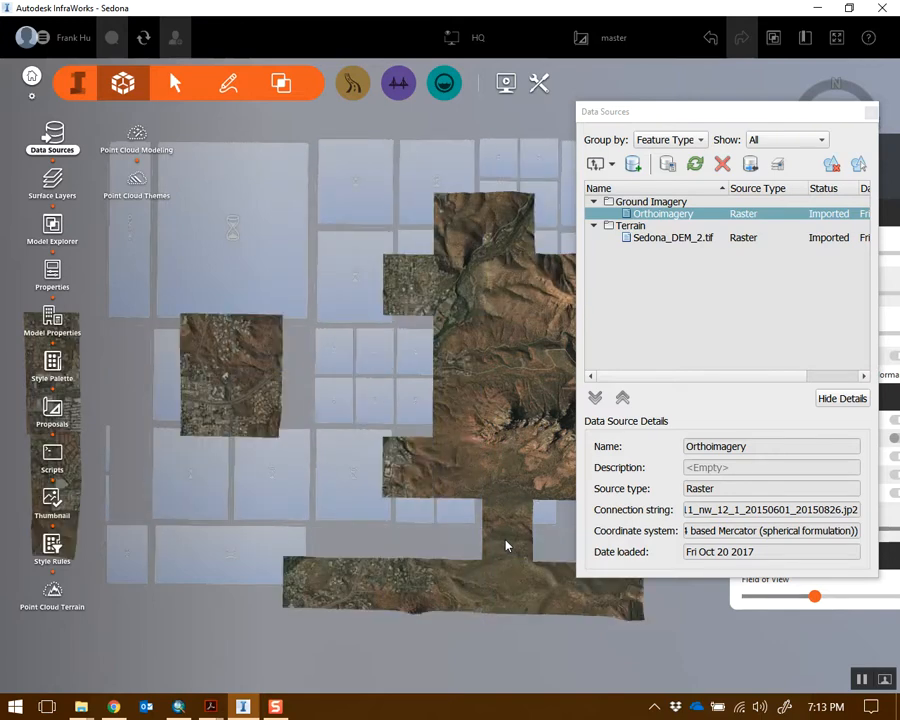
{"action": "left_click_drag", "start_coordinate": [707, 114], "coordinate": [825, 243]}
{"action": "left_click_drag", "start_coordinate": [790, 149], "coordinate": [742, 132]}
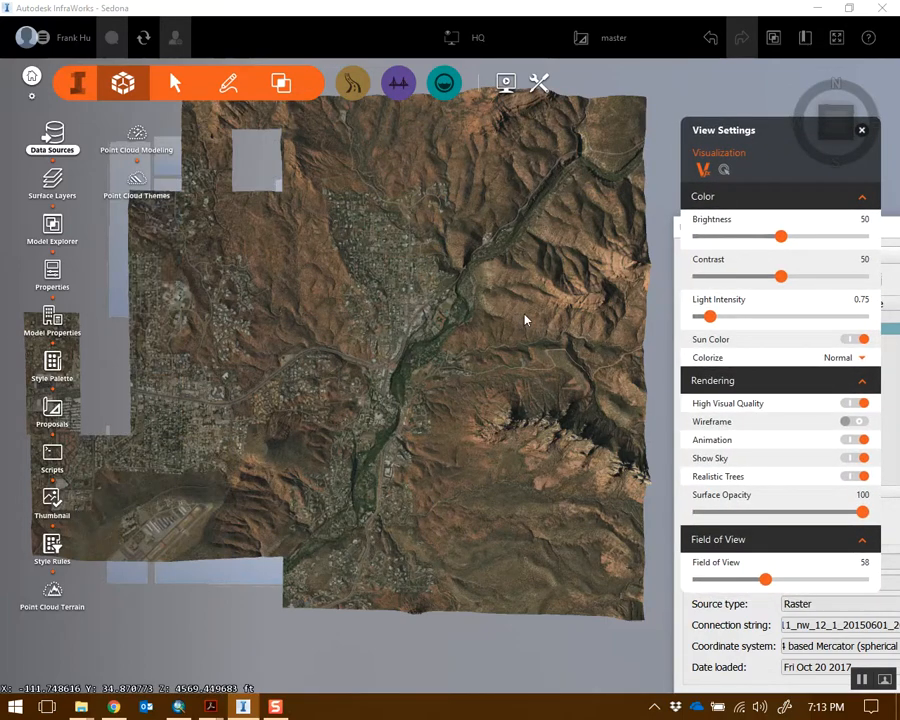
Step: Examine the imagery draped over the terrain from several angles, covering the ridges, the town and the river valley
{"action": "middle_click_drag", "start_coordinate": [500, 420], "coordinate": [496, 370], "text": "shift"}
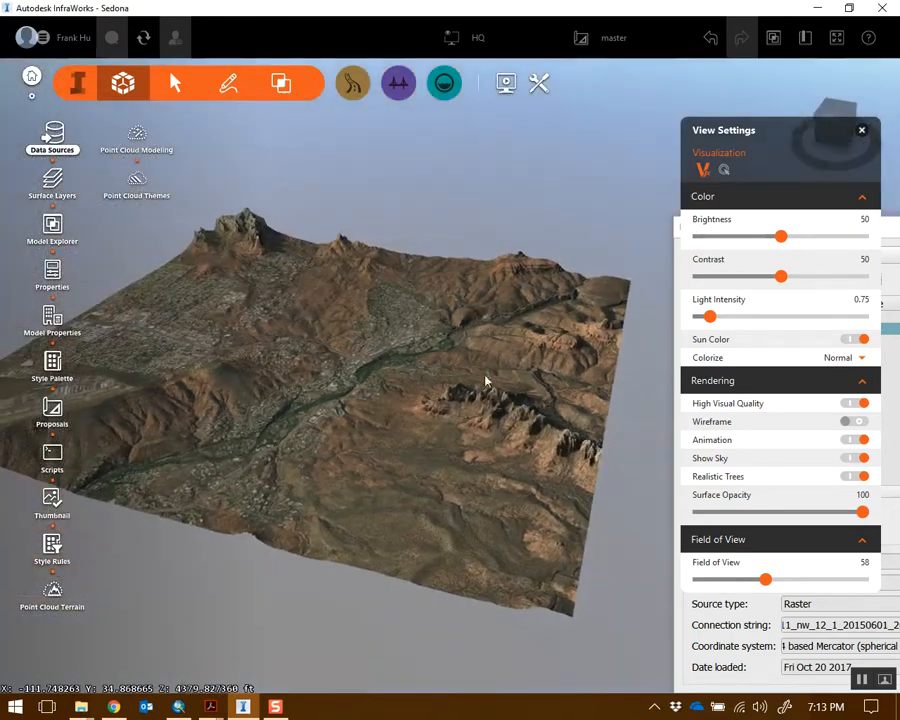
{"action": "scroll", "coordinate": [508, 408], "scroll_direction": "up", "scroll_amount": 5}
{"action": "left_click_drag", "start_coordinate": [538, 458], "coordinate": [536, 518]}
{"action": "middle_click_drag", "start_coordinate": [536, 518], "coordinate": [462, 263]}
{"action": "left_click_drag", "start_coordinate": [462, 263], "coordinate": [522, 432]}
{"action": "scroll", "coordinate": [512, 438], "scroll_direction": "down", "scroll_amount": 5}
{"action": "scroll", "coordinate": [507, 417], "scroll_direction": "down", "scroll_amount": 6}
{"action": "left_click_drag", "start_coordinate": [312, 311], "coordinate": [476, 460]}
{"action": "scroll", "coordinate": [477, 448], "scroll_direction": "down", "scroll_amount": 6}
{"action": "right_click_drag", "start_coordinate": [610, 425], "coordinate": [350, 424]}
{"action": "left_click_drag", "start_coordinate": [350, 424], "coordinate": [319, 485]}
{"action": "left_click_drag", "start_coordinate": [444, 375], "coordinate": [439, 452]}
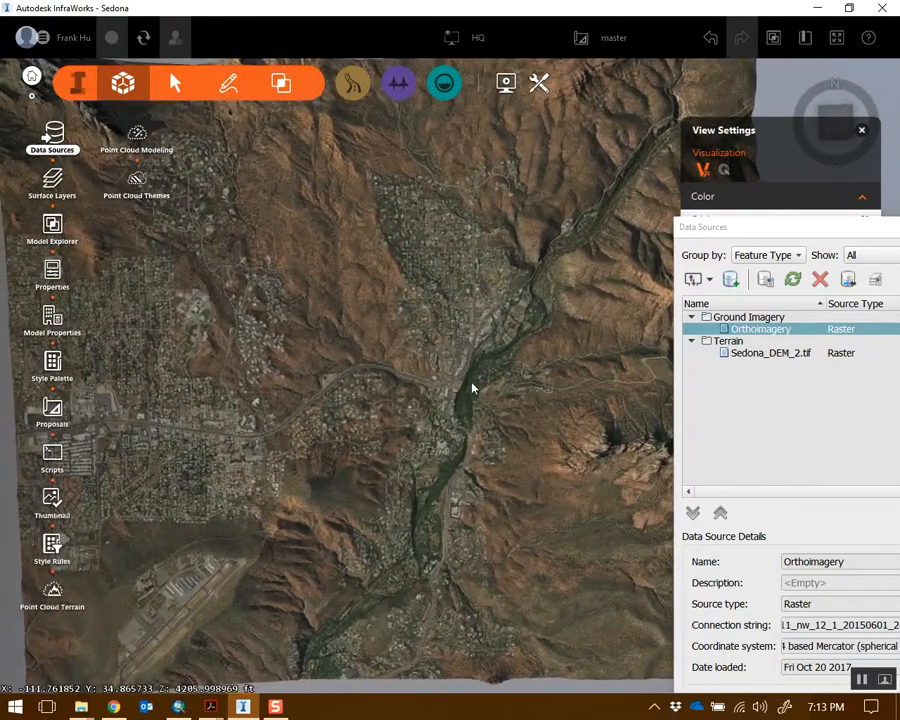
{"action": "left_click_drag", "start_coordinate": [502, 358], "coordinate": [723, 216]}
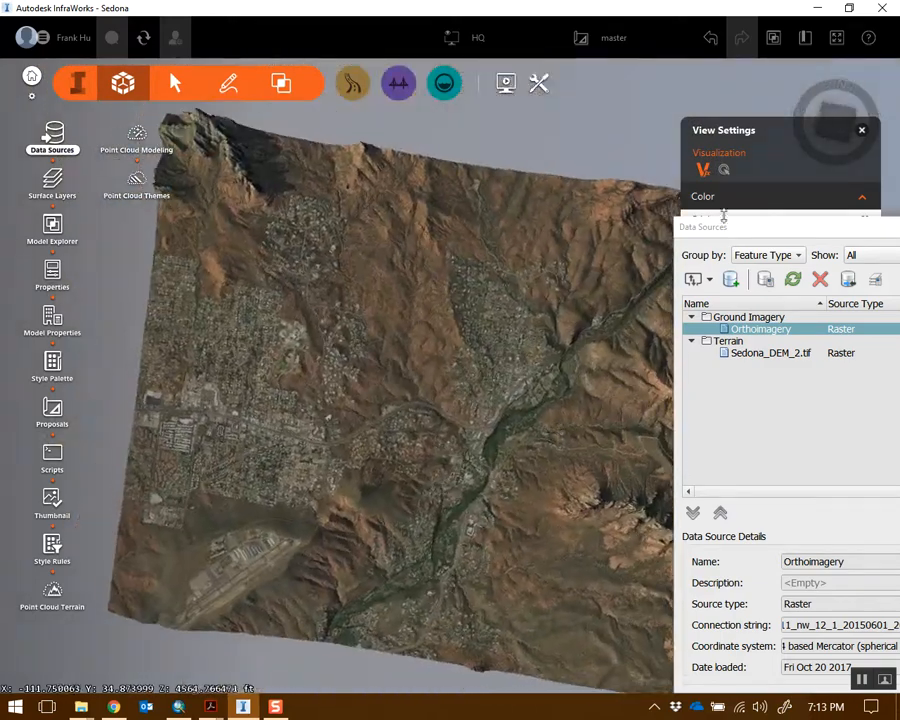
Step: Move the Data Sources panel out of the way and keep View Settings beside the terrain overview
{"action": "left_click_drag", "start_coordinate": [778, 266], "coordinate": [798, 490]}
{"action": "left_click_drag", "start_coordinate": [580, 226], "coordinate": [540, 215]}
{"action": "left_click", "coordinate": [731, 120]}
{"action": "left_click_drag", "start_coordinate": [731, 120], "coordinate": [738, 119]}
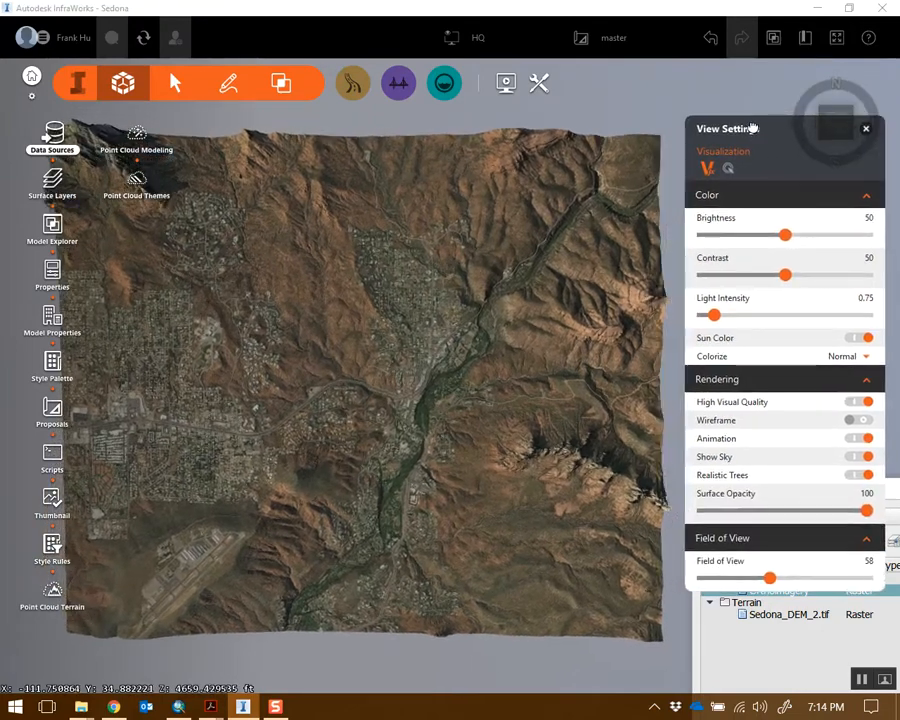
Step: Open the Sun & Sky settings and set the date to 10/25/2017 and the time to 07:44
{"action": "left_click", "coordinate": [507, 84]}
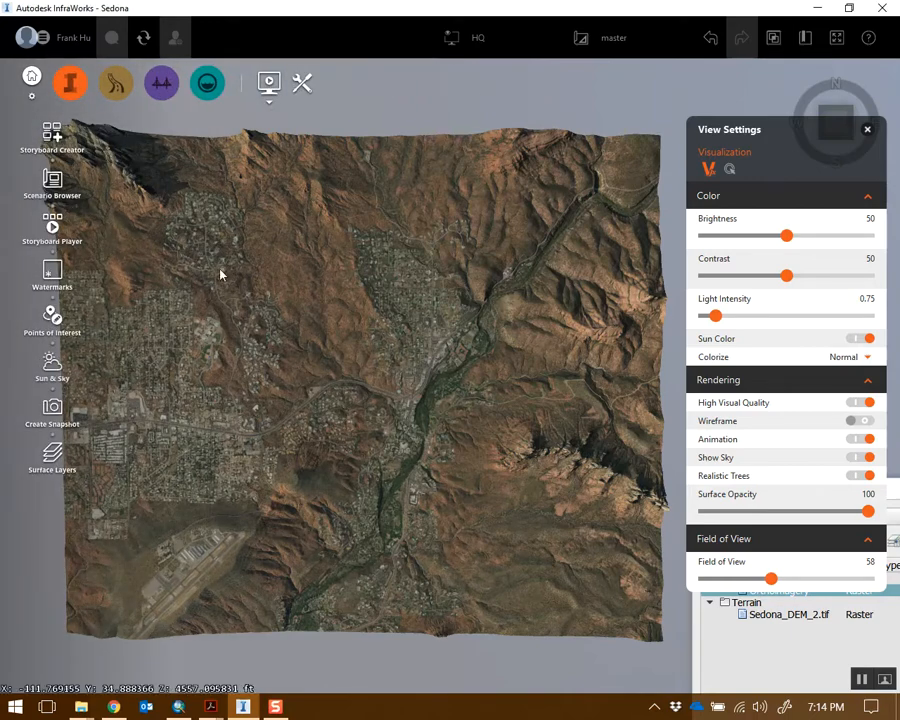
{"action": "left_click", "coordinate": [52, 362]}
{"action": "left_click_drag", "start_coordinate": [799, 439], "coordinate": [566, 103]}
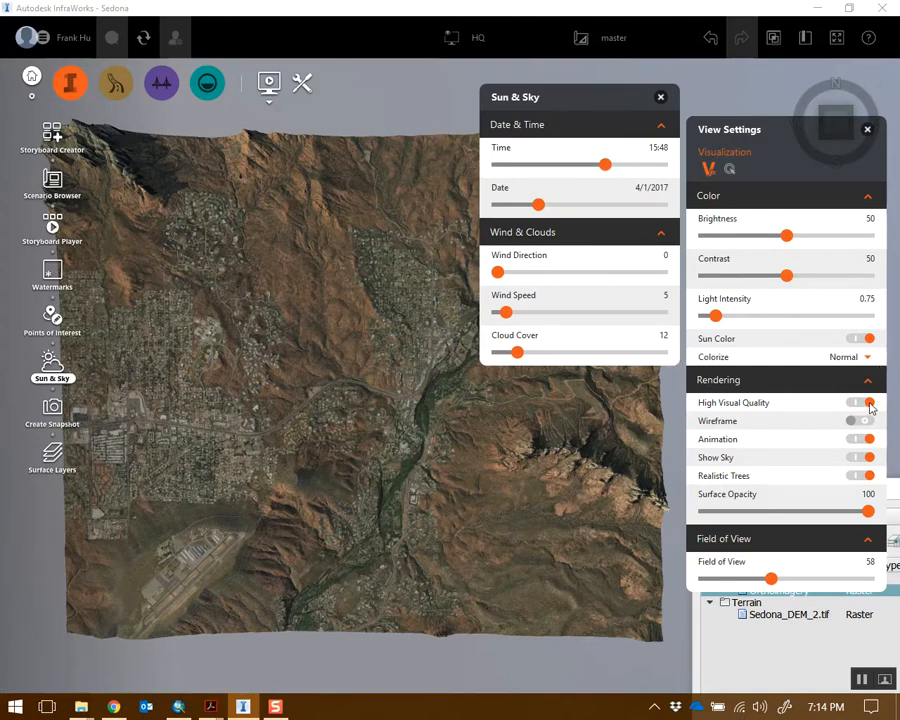
{"action": "left_click_drag", "start_coordinate": [609, 167], "coordinate": [633, 213]}
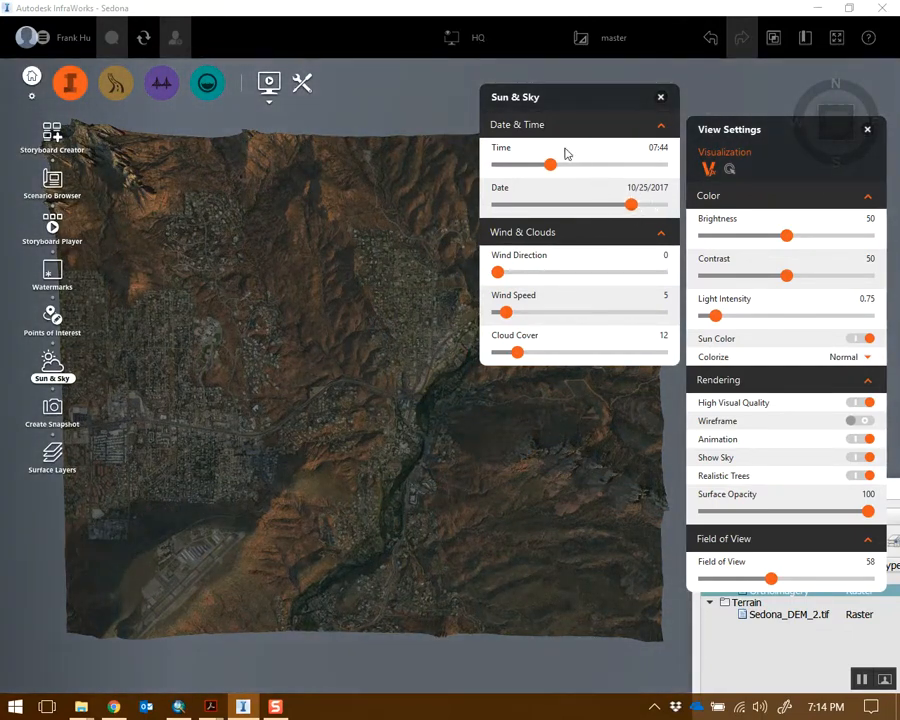
{"action": "left_click_drag", "start_coordinate": [551, 167], "coordinate": [615, 181]}
{"action": "scroll", "coordinate": [333, 466], "scroll_direction": "up", "scroll_amount": 5}
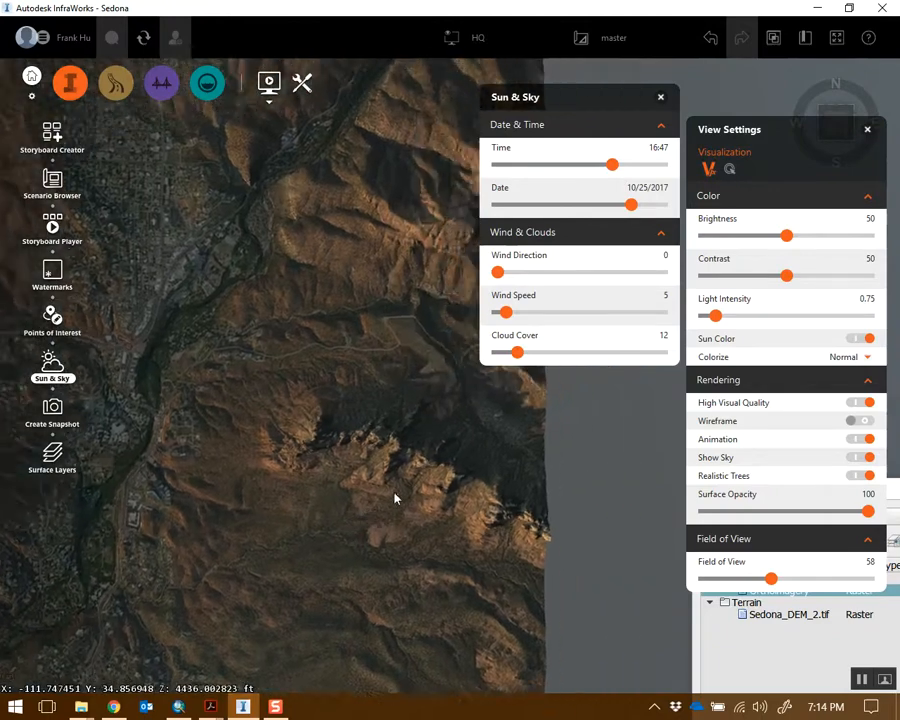
{"action": "left_click_drag", "start_coordinate": [614, 170], "coordinate": [550, 179]}
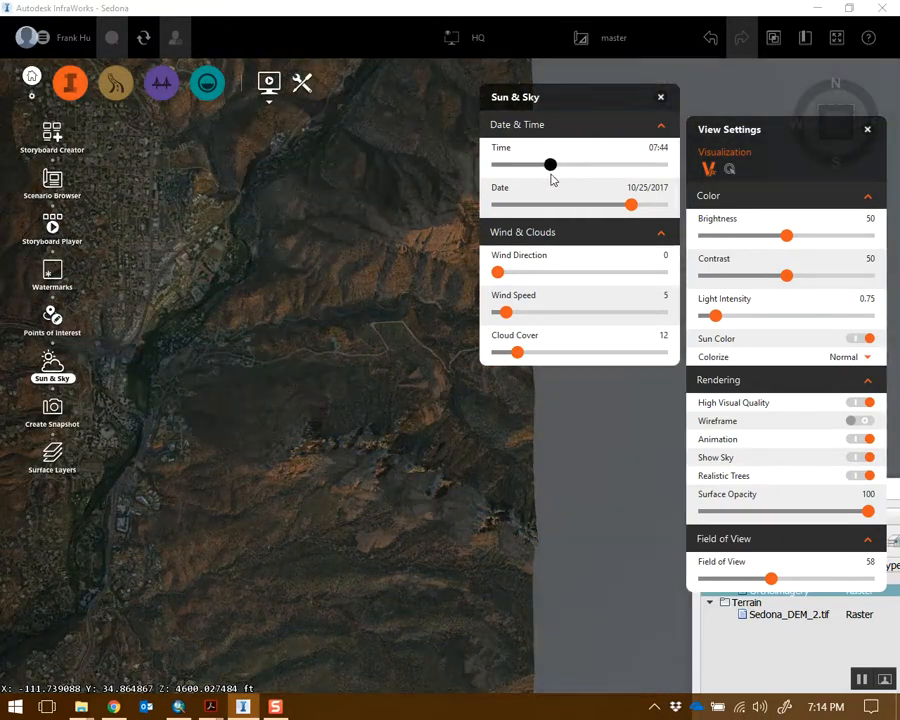
Step: Arrange the Sun & Sky and View Settings panels side by side and view the terrain from the west in morning light
{"action": "left_click_drag", "start_coordinate": [578, 101], "coordinate": [641, 88]}
{"action": "scroll", "coordinate": [482, 362], "scroll_direction": "down", "scroll_amount": 5}
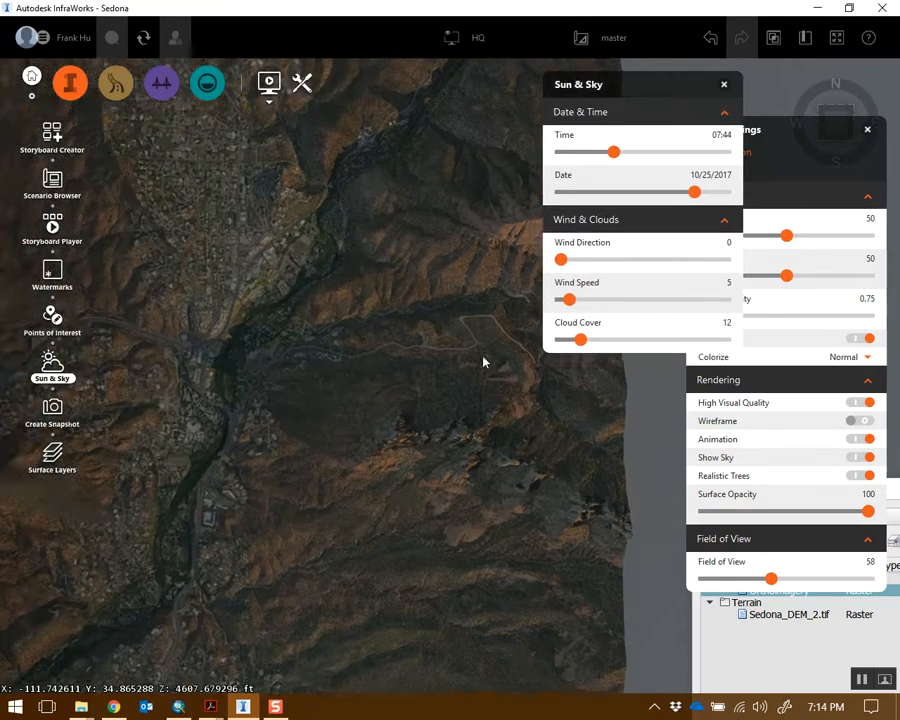
{"action": "left_click_drag", "start_coordinate": [261, 454], "coordinate": [434, 480]}
{"action": "middle_click_drag", "start_coordinate": [434, 480], "coordinate": [458, 402]}
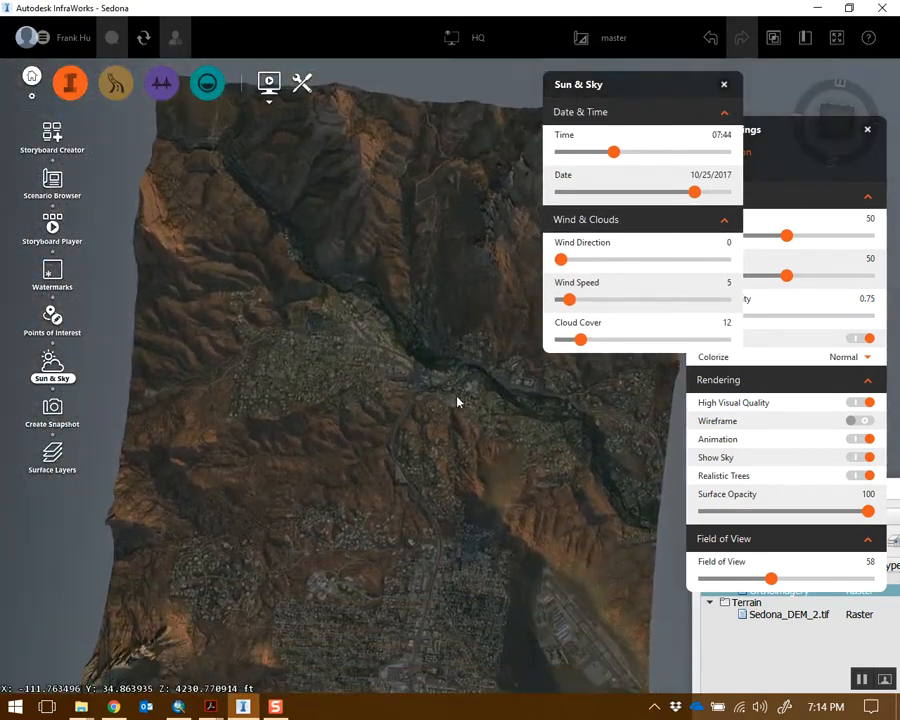
{"action": "left_click_drag", "start_coordinate": [630, 90], "coordinate": [585, 95]}
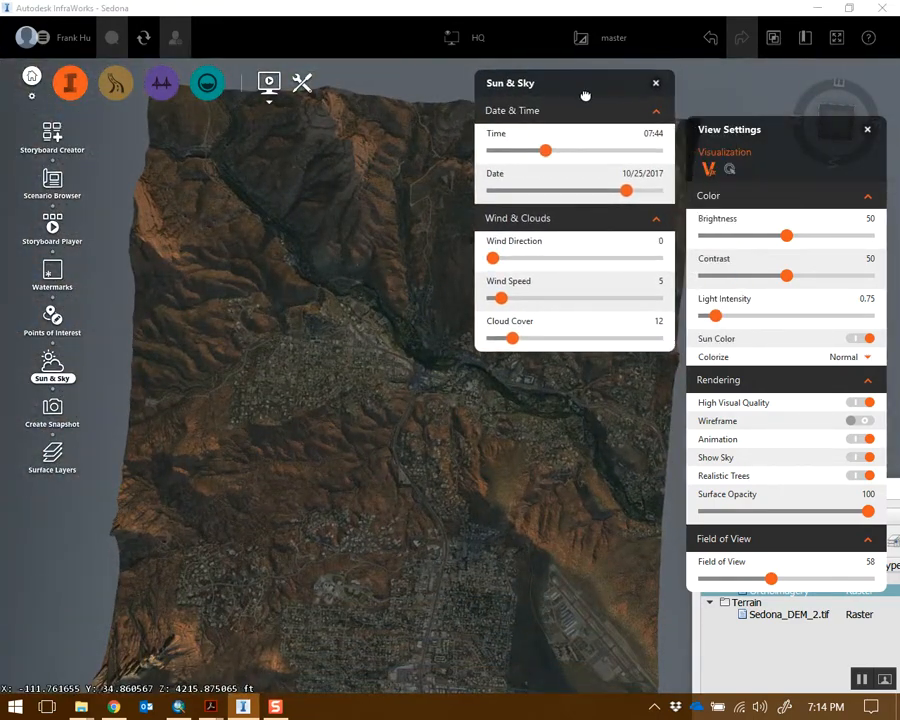
{"action": "left_click_drag", "start_coordinate": [778, 147], "coordinate": [774, 86]}
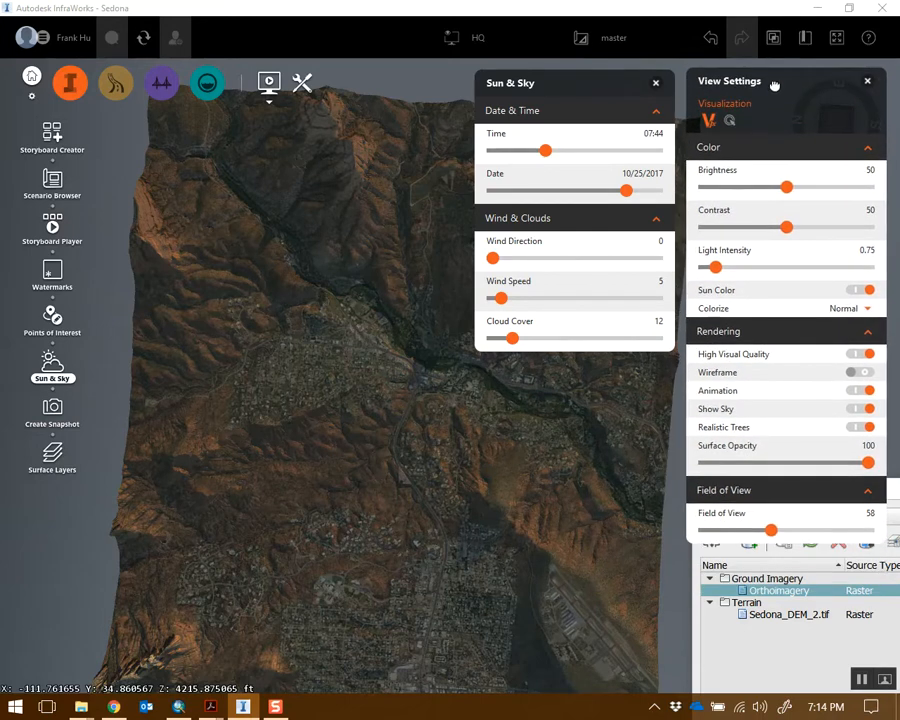
{"action": "left_click_drag", "start_coordinate": [623, 93], "coordinate": [625, 91]}
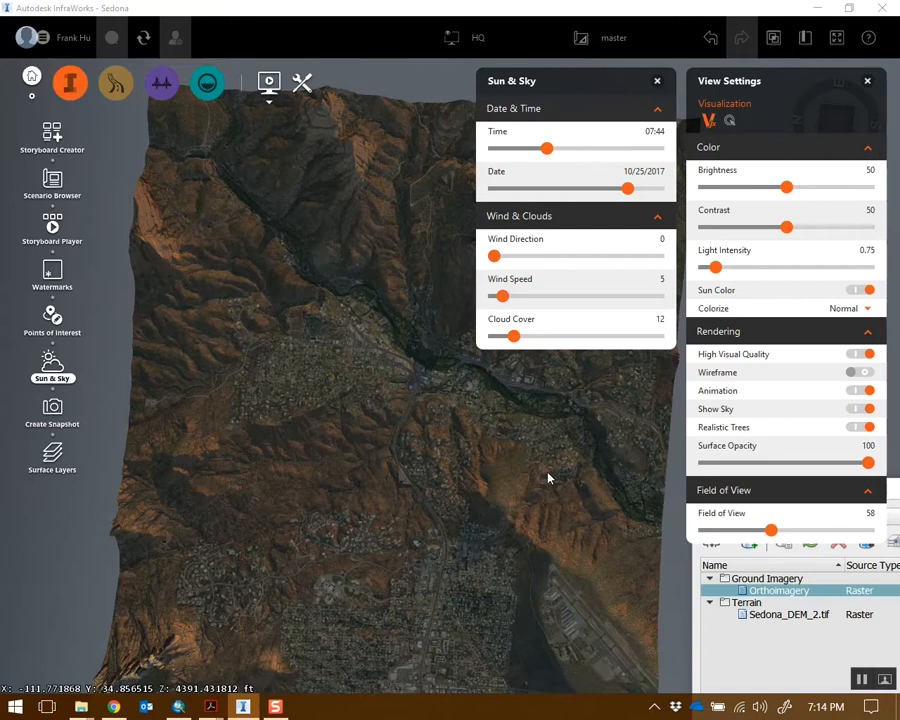
{"action": "left_click_drag", "start_coordinate": [538, 472], "coordinate": [510, 474]}
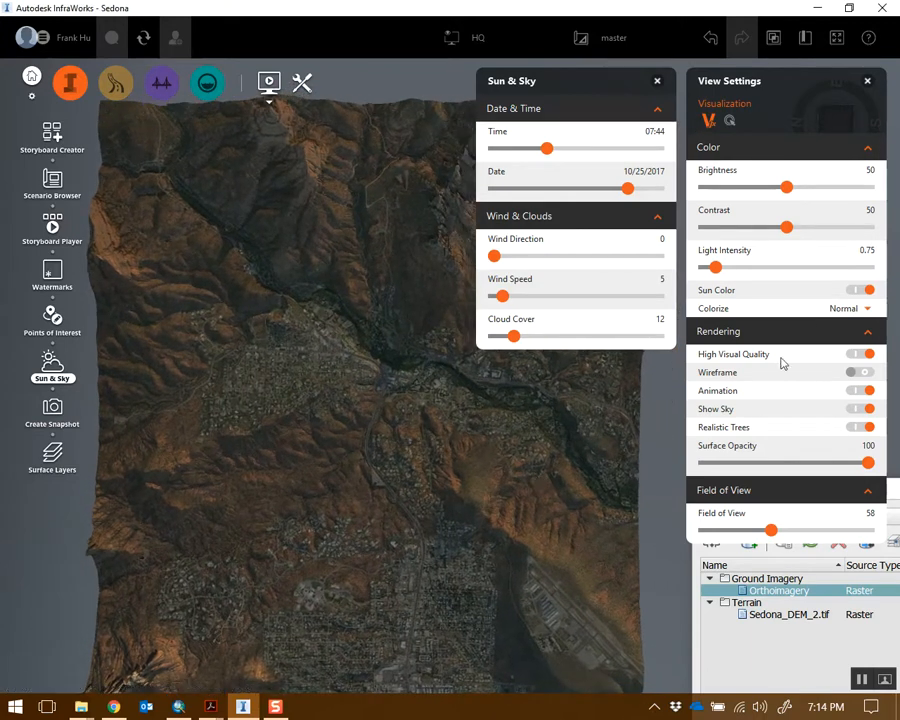
Step: Turn off Sun Color, move the Sun & Sky panel aside and set the time to 08:45
{"action": "left_click", "coordinate": [863, 290]}
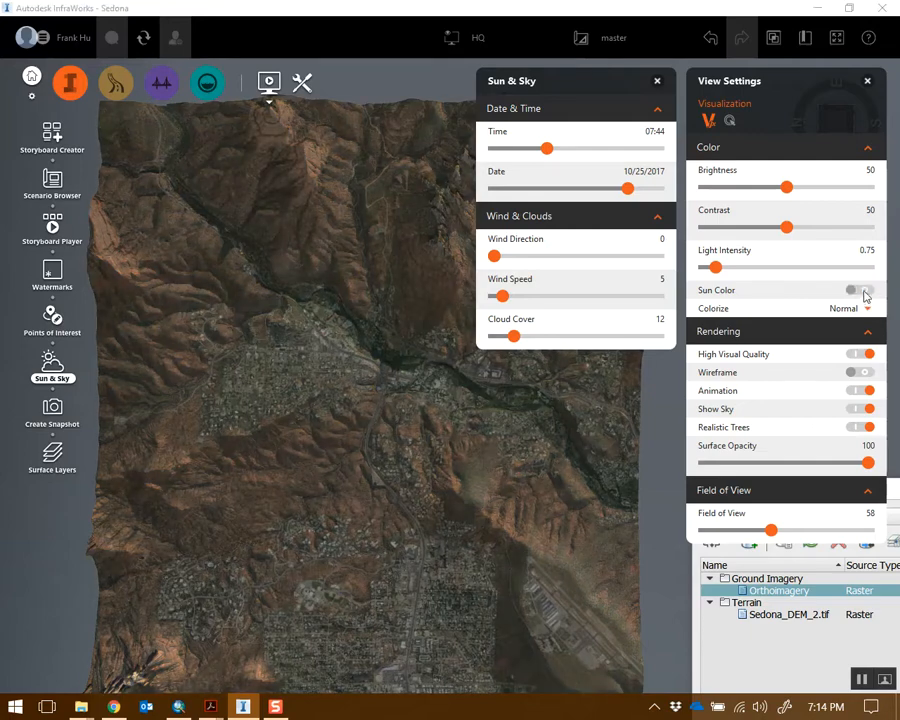
{"action": "left_click_drag", "start_coordinate": [562, 80], "coordinate": [718, 120]}
{"action": "mouse_move", "coordinate": [705, 193]}
{"action": "left_mouse_down"}
{"action": "mouse_move", "coordinate": [735, 203]}
{"action": "mouse_move", "coordinate": [697, 210]}
{"action": "mouse_move", "coordinate": [727, 209]}
{"action": "mouse_move", "coordinate": [711, 211]}
{"action": "left_mouse_up"}
Step: Examine the draped imagery up close over the houses and the adjoining ridge, including a low view towards the horizon
{"action": "scroll", "coordinate": [378, 336], "scroll_direction": "up", "scroll_amount": 10}
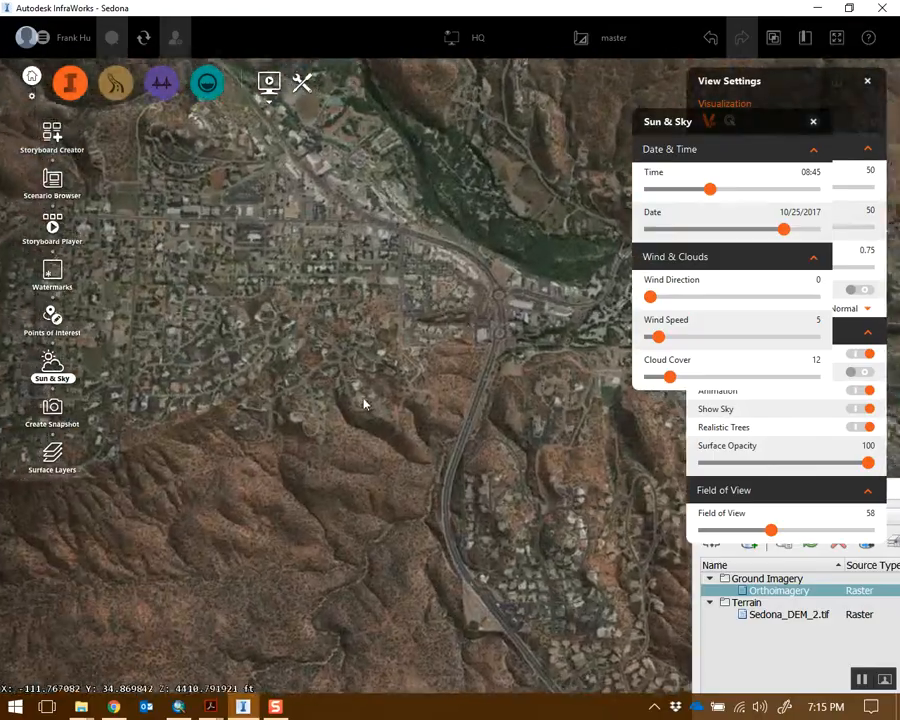
{"action": "left_click_drag", "start_coordinate": [364, 404], "coordinate": [506, 428]}
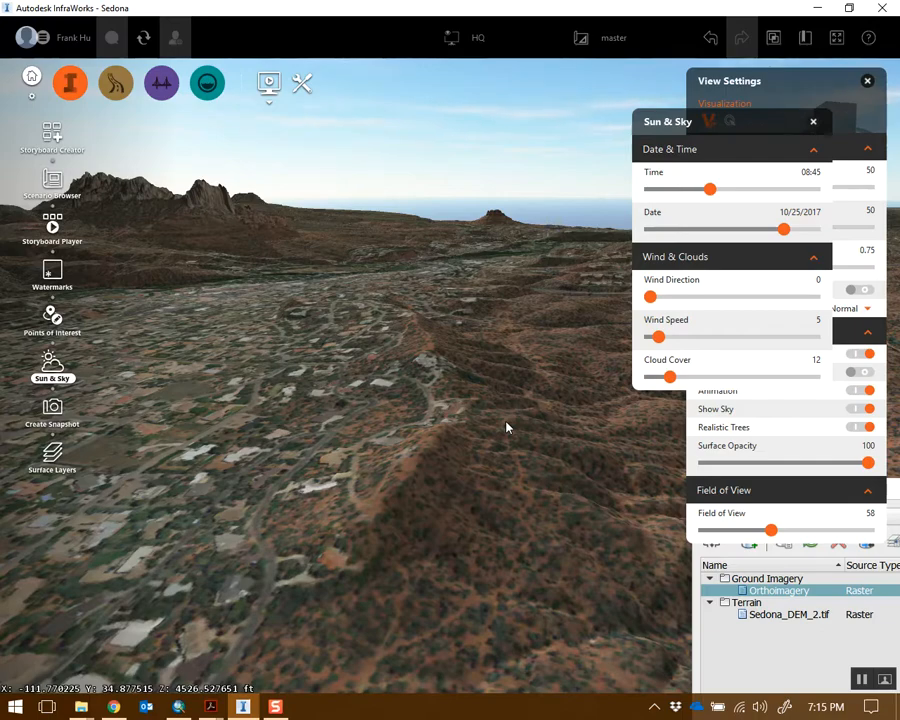
{"action": "left_click_drag", "start_coordinate": [478, 349], "coordinate": [521, 395]}
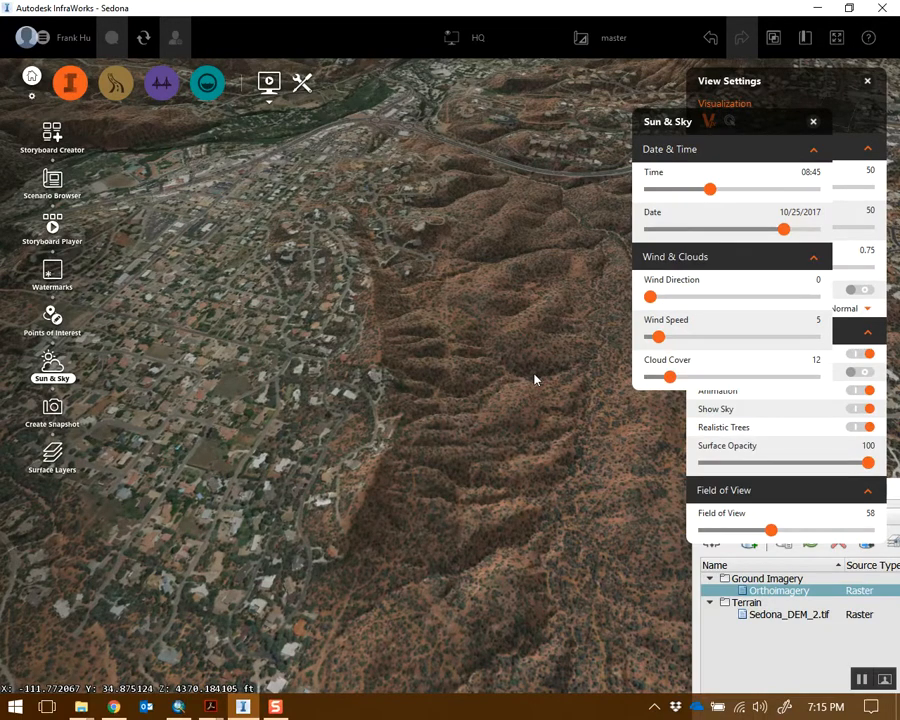
{"action": "left_click_drag", "start_coordinate": [443, 338], "coordinate": [386, 600]}
Step: Switch to Google Maps and examine the 3D imagery from Devil's Kitchen out to the Sedona neighbourhoods and surrounding ridges
{"action": "left_click", "coordinate": [115, 707]}
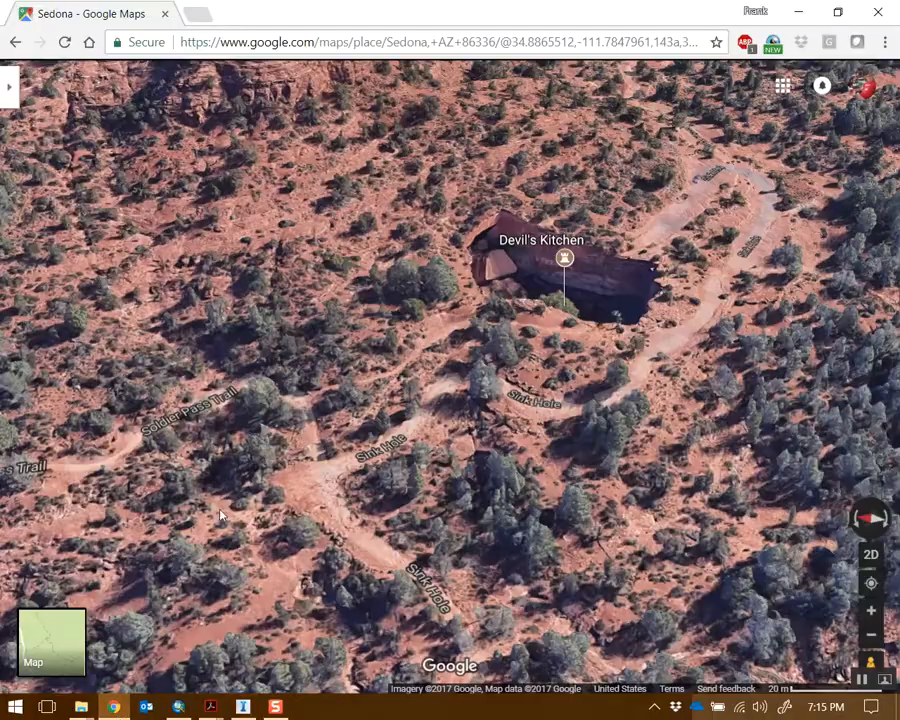
{"action": "scroll", "coordinate": [578, 437], "scroll_direction": "down", "scroll_amount": 3}
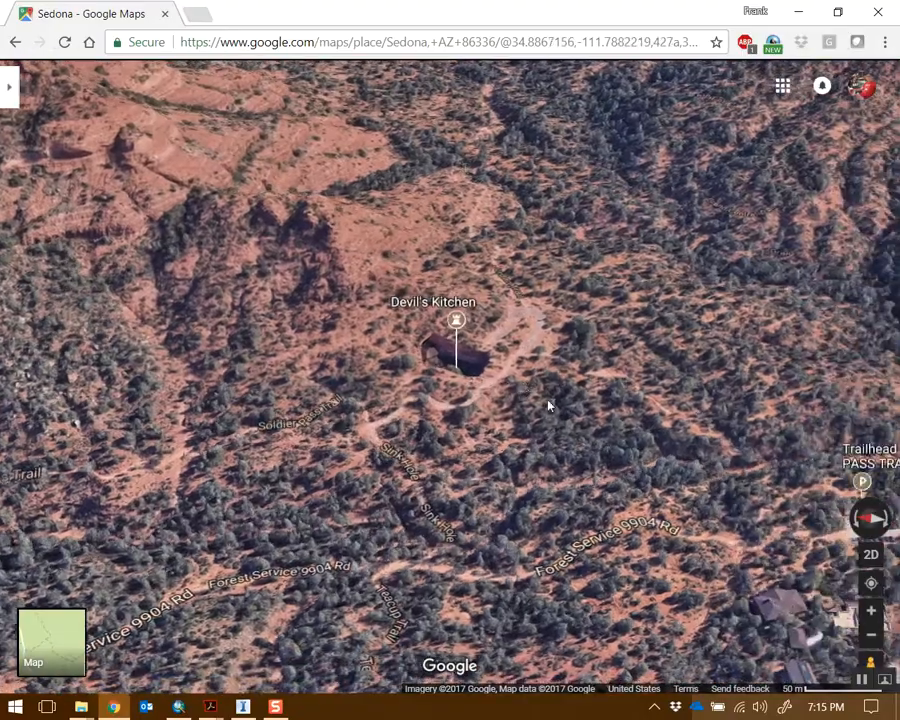
{"action": "scroll", "coordinate": [605, 398], "scroll_direction": "down", "scroll_amount": 3}
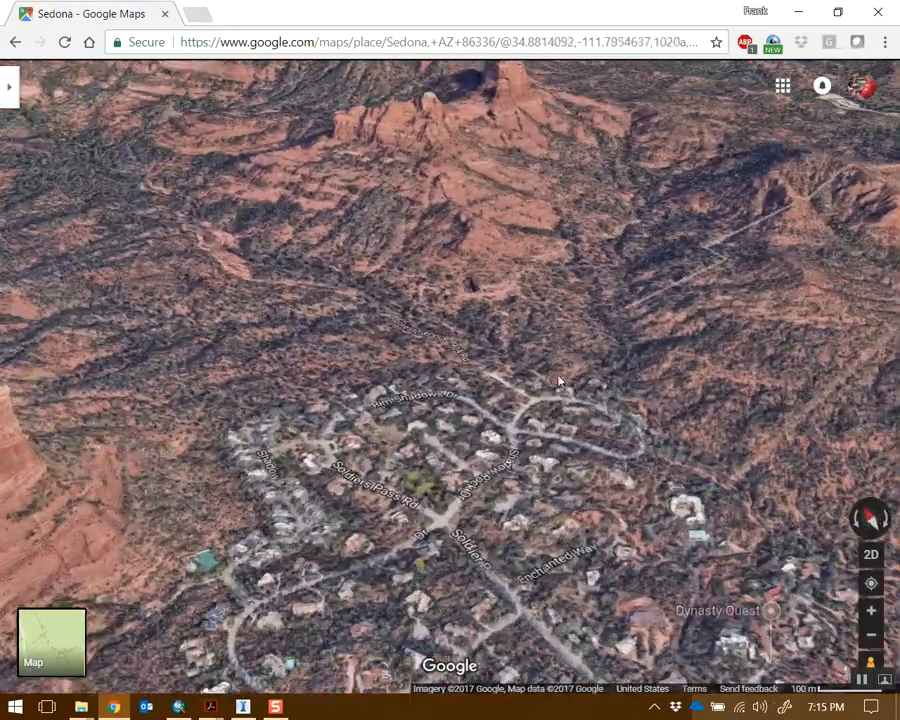
{"action": "left_click_drag", "start_coordinate": [558, 381], "coordinate": [444, 315], "text": "ctrl"}
{"action": "left_click_drag", "start_coordinate": [517, 350], "coordinate": [588, 368], "text": "ctrl"}
{"action": "scroll", "coordinate": [484, 362], "scroll_direction": "down", "scroll_amount": 3}
{"action": "scroll", "coordinate": [492, 378], "scroll_direction": "down", "scroll_amount": 2}
{"action": "left_click_drag", "start_coordinate": [467, 414], "coordinate": [542, 372]}
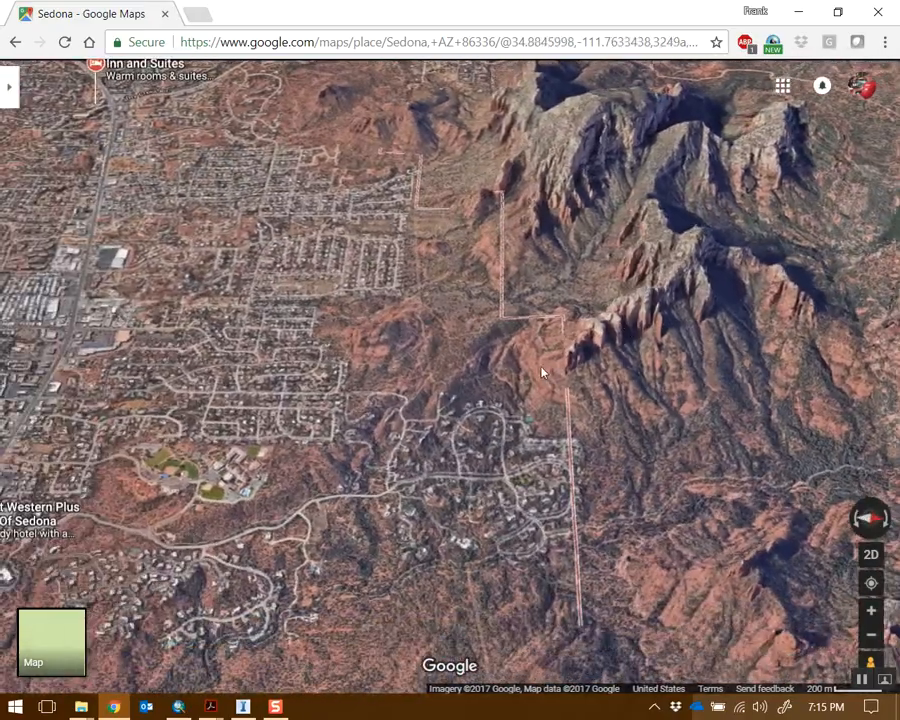
{"action": "scroll", "coordinate": [542, 372], "scroll_direction": "up", "scroll_amount": 2}
{"action": "left_click_drag", "start_coordinate": [464, 404], "coordinate": [618, 352]}
{"action": "left_click_drag", "start_coordinate": [507, 400], "coordinate": [605, 368], "text": "ctrl"}
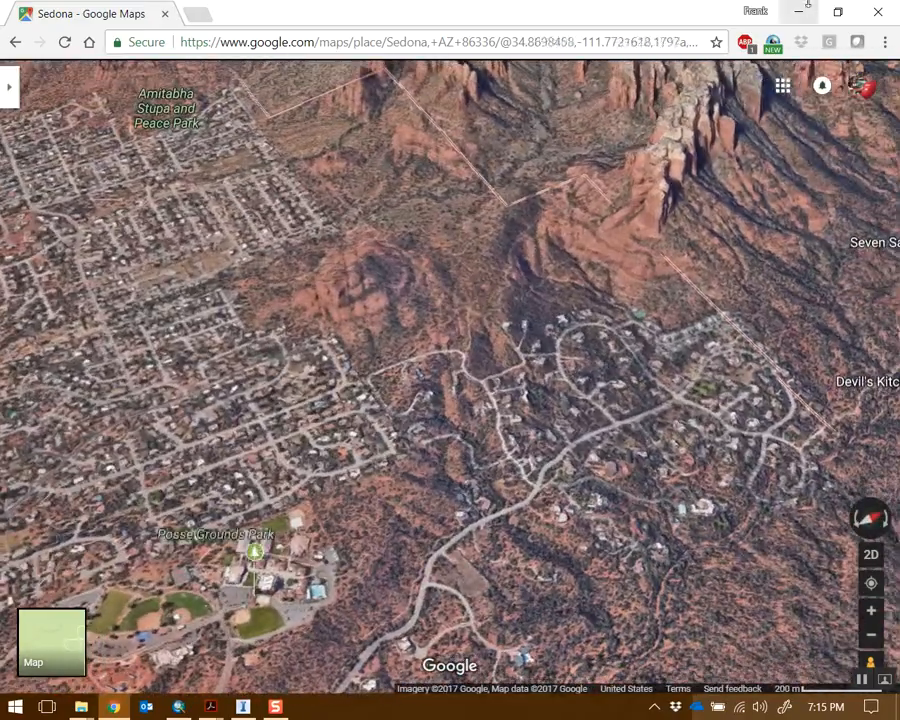
{"action": "left_click", "coordinate": [801, 12]}
Step: Bring the Data Sources window in front of the settings panels and view the whole draped terrain from above
{"action": "left_click_drag", "start_coordinate": [345, 299], "coordinate": [287, 446]}
{"action": "scroll", "coordinate": [300, 460], "scroll_direction": "up", "scroll_amount": 2}
{"action": "left_click_drag", "start_coordinate": [335, 490], "coordinate": [611, 424]}
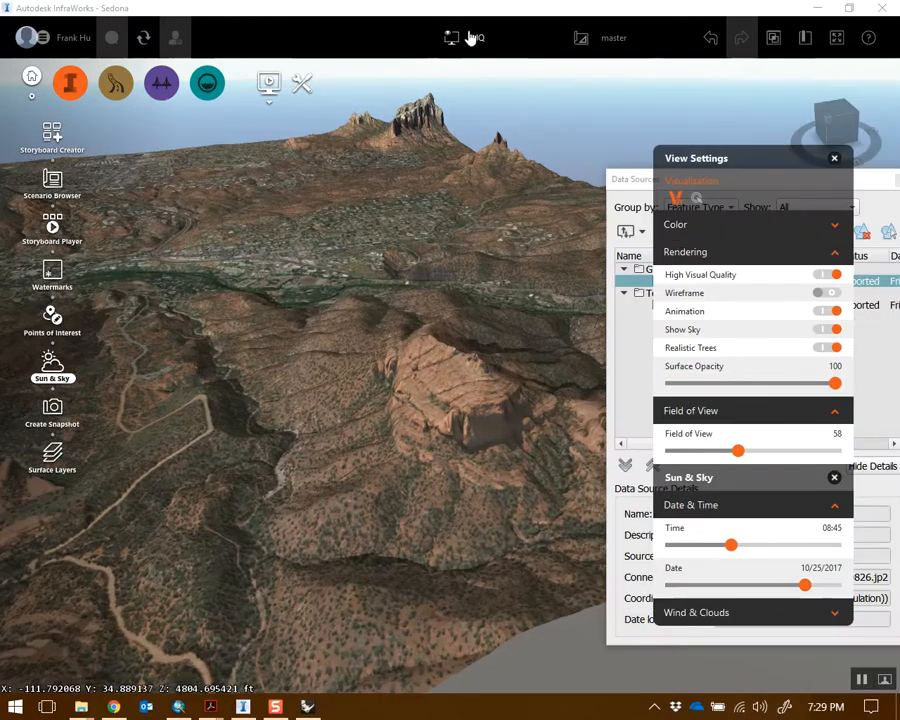
{"action": "left_click_drag", "start_coordinate": [749, 174], "coordinate": [742, 121]}
{"action": "left_click_drag", "start_coordinate": [365, 301], "coordinate": [402, 430]}
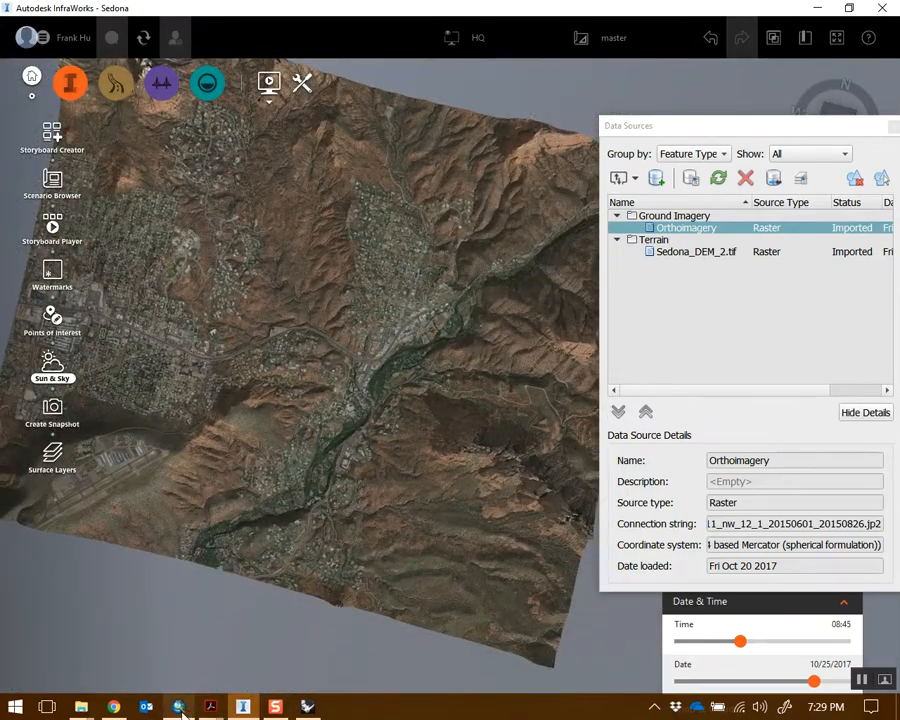
Step: Switch to ArcMap, hide the Sedona_Bbox layer and inspect the Building_Footprints polygons up close
{"action": "left_click", "coordinate": [178, 707]}
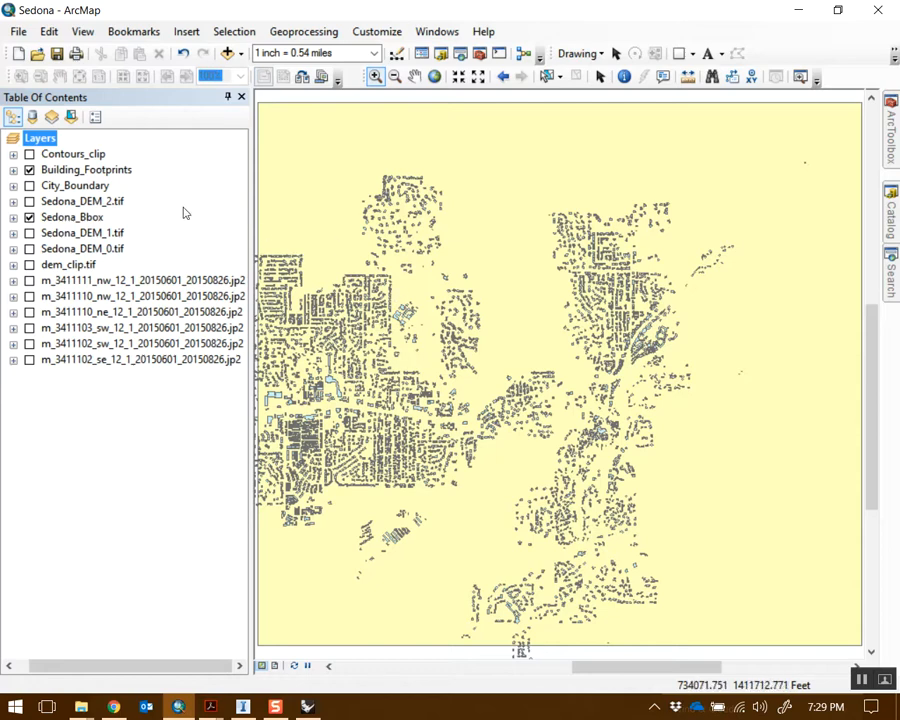
{"action": "left_click", "coordinate": [29, 217]}
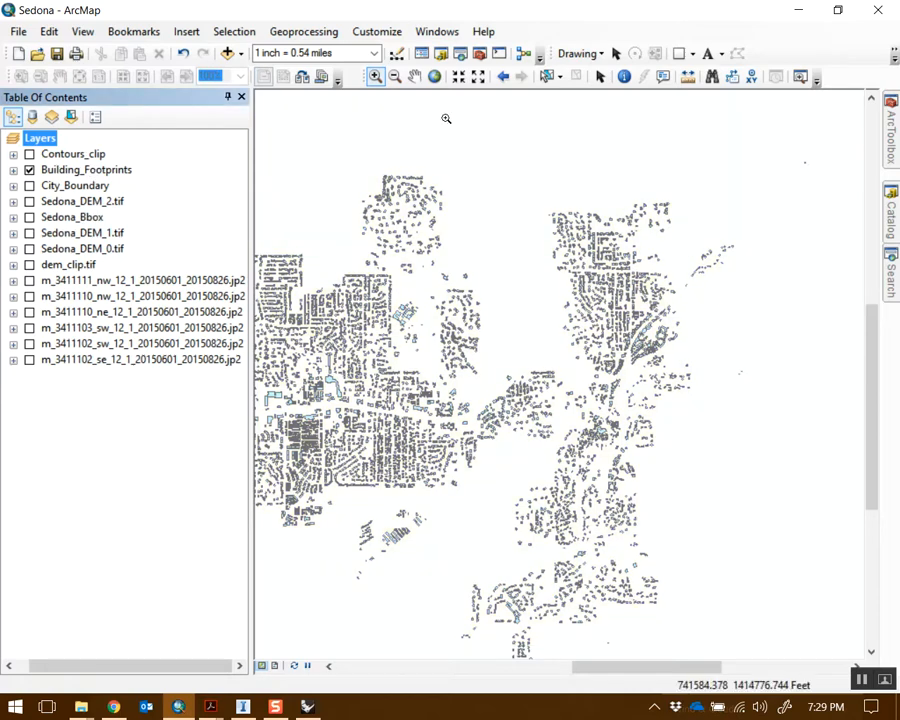
{"action": "left_click", "coordinate": [600, 77]}
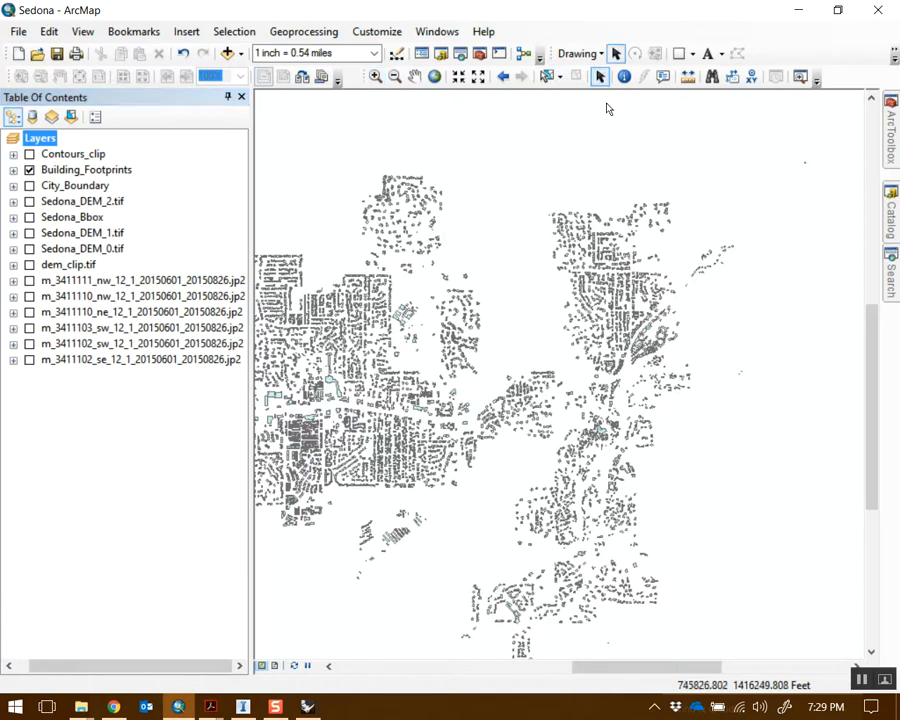
{"action": "scroll", "coordinate": [615, 390], "scroll_direction": "down", "scroll_amount": 3}
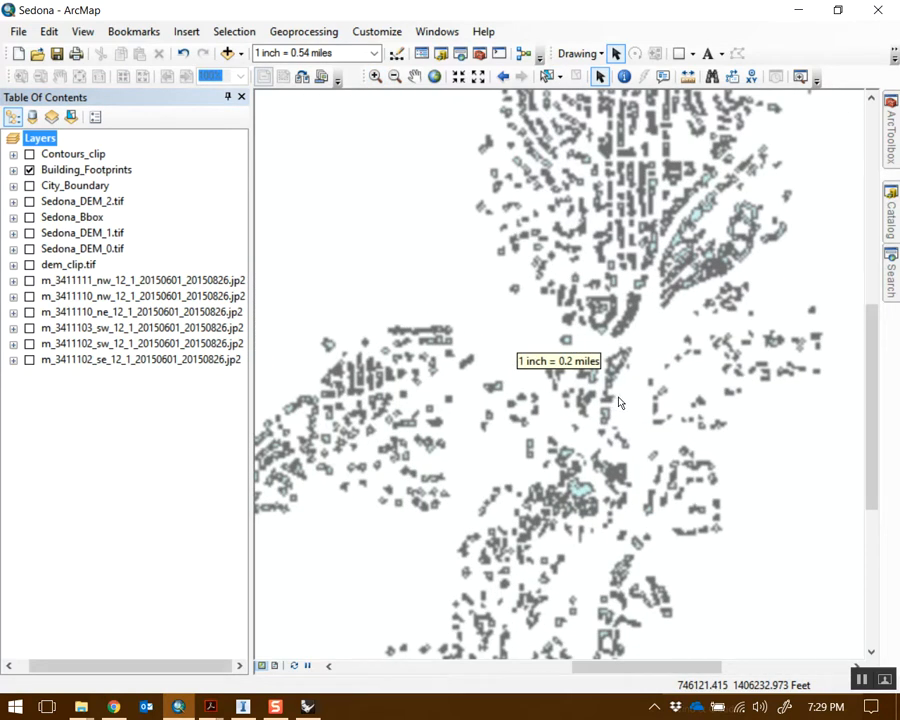
{"action": "middle_click_drag", "start_coordinate": [585, 411], "coordinate": [706, 302]}
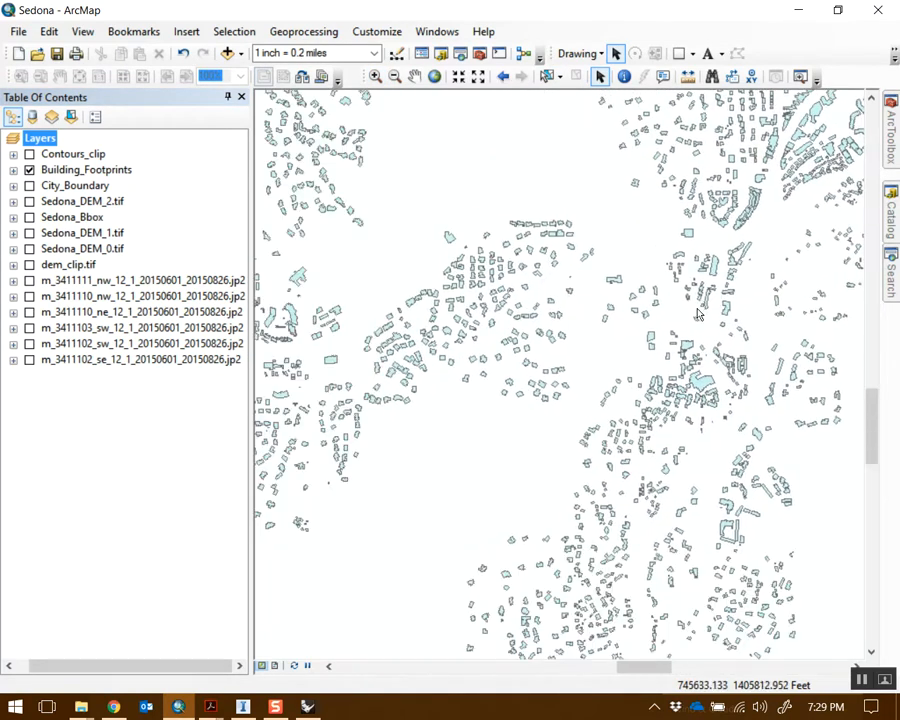
{"action": "left_click", "coordinate": [880, 12]}
Step: Switch to Google Maps and examine the 3D houses and commercial buildings around Hampton Inn Sedona up close
{"action": "middle_click_drag", "start_coordinate": [506, 263], "coordinate": [430, 455]}
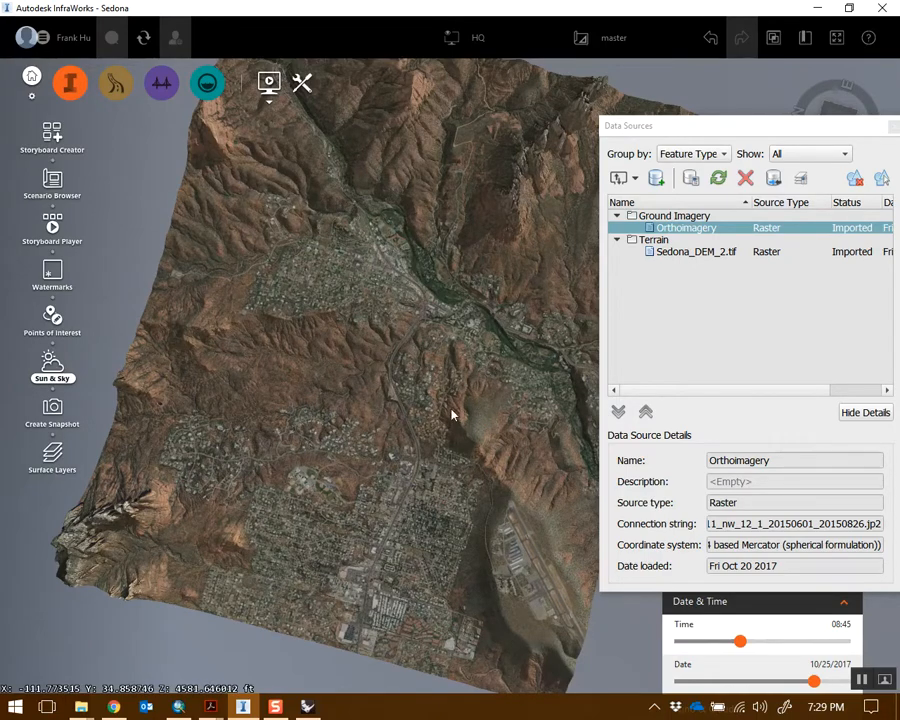
{"action": "left_click", "coordinate": [113, 707]}
{"action": "left_click_drag", "start_coordinate": [567, 302], "coordinate": [687, 312]}
{"action": "scroll", "coordinate": [441, 306], "scroll_direction": "up", "scroll_amount": 4}
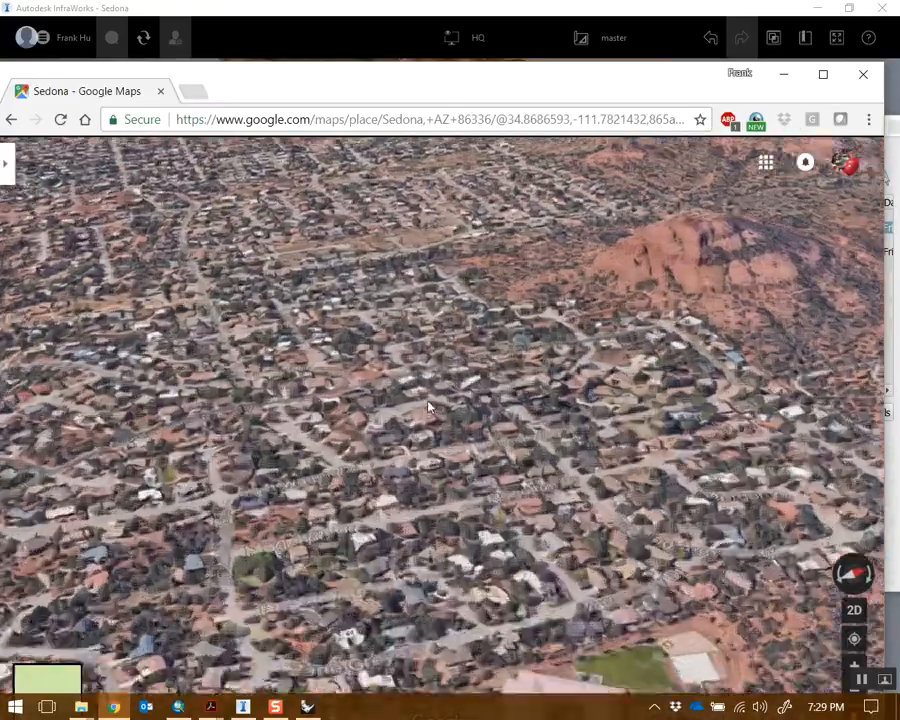
{"action": "scroll", "coordinate": [425, 395], "scroll_direction": "up", "scroll_amount": 4}
{"action": "left_click_drag", "start_coordinate": [424, 392], "coordinate": [530, 394], "text": "ctrl"}
{"action": "scroll", "coordinate": [390, 394], "scroll_direction": "down", "scroll_amount": 4}
{"action": "scroll", "coordinate": [391, 394], "scroll_direction": "down", "scroll_amount": 4}
{"action": "left_click_drag", "start_coordinate": [450, 400], "coordinate": [500, 410], "text": "ctrl"}
{"action": "left_click_drag", "start_coordinate": [450, 450], "coordinate": [640, 361]}
{"action": "scroll", "coordinate": [443, 388], "scroll_direction": "up", "scroll_amount": 6}
{"action": "left_click_drag", "start_coordinate": [444, 397], "coordinate": [444, 350], "text": "ctrl"}
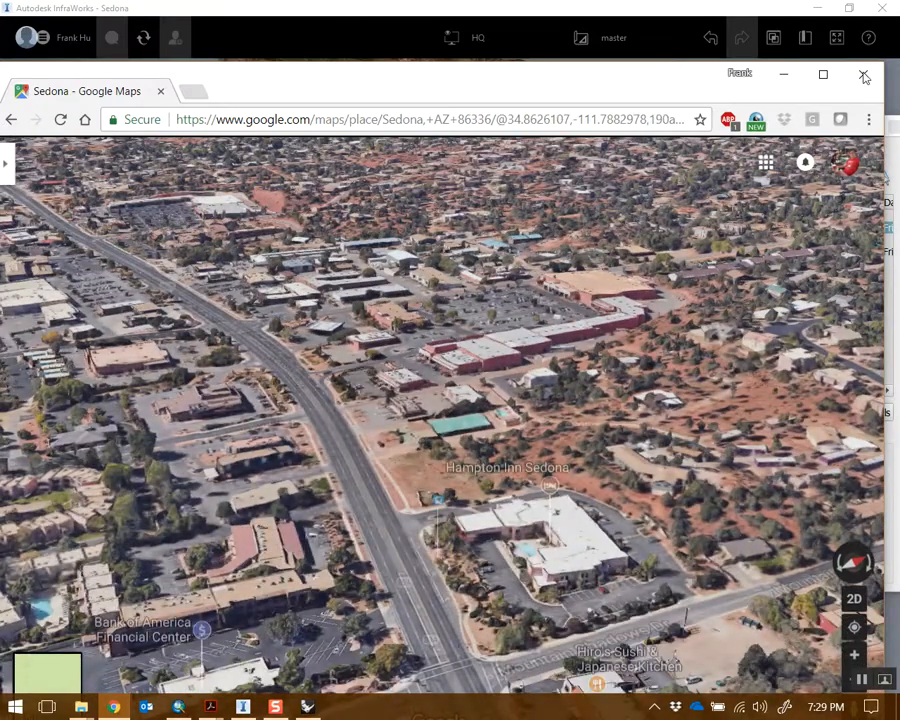
{"action": "left_click", "coordinate": [784, 77]}
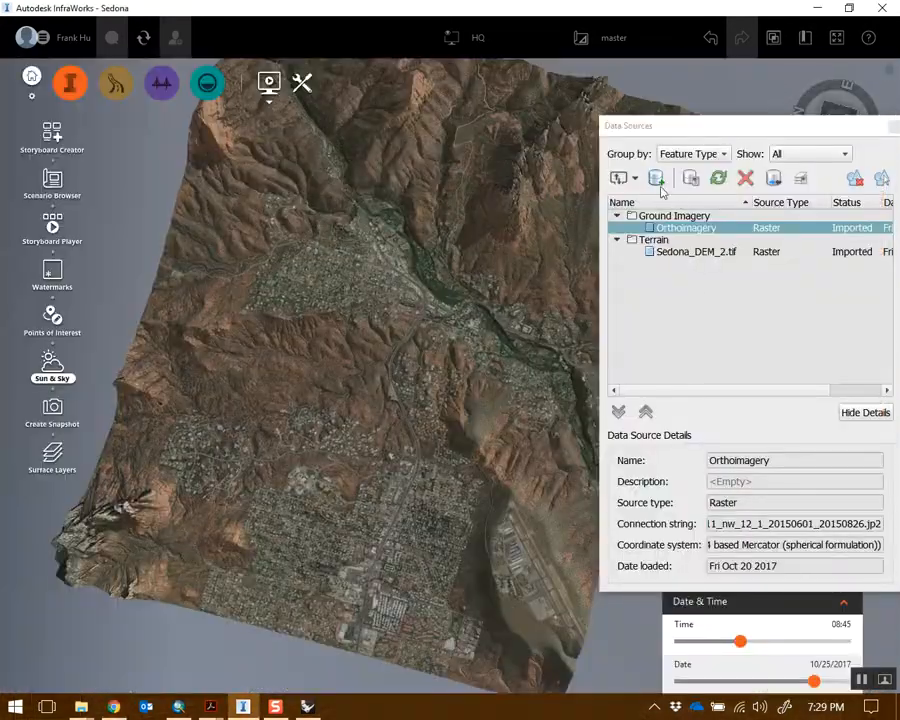
Step: Add Building_Footprints from the DEM/SHP folder as an SHP data source in InfraWorks
{"action": "left_click_drag", "start_coordinate": [684, 134], "coordinate": [667, 111]}
{"action": "middle_click_drag", "start_coordinate": [404, 300], "coordinate": [363, 356]}
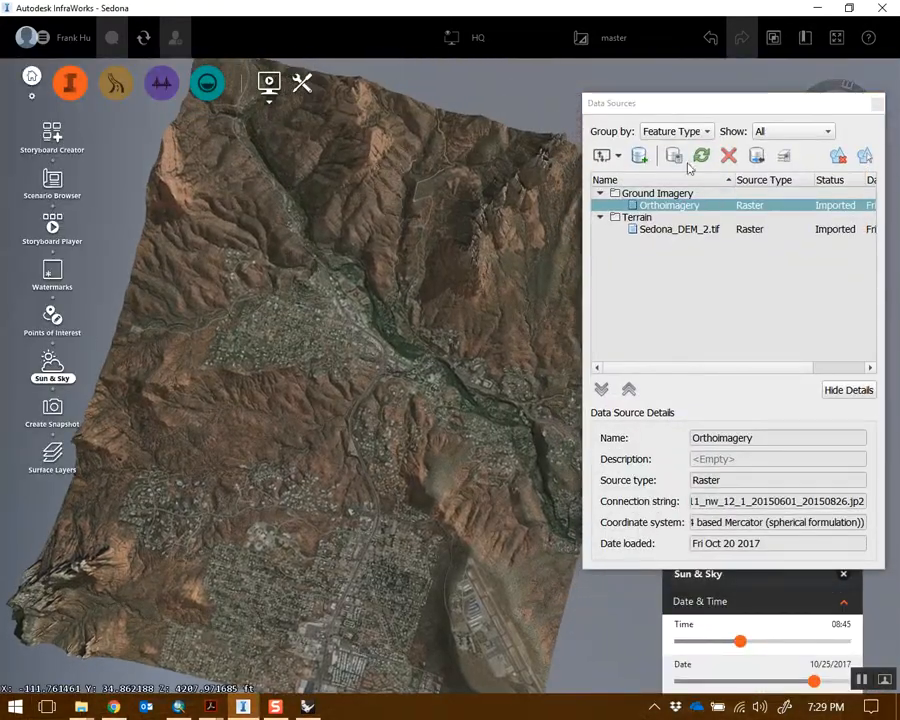
{"action": "left_click", "coordinate": [618, 156]}
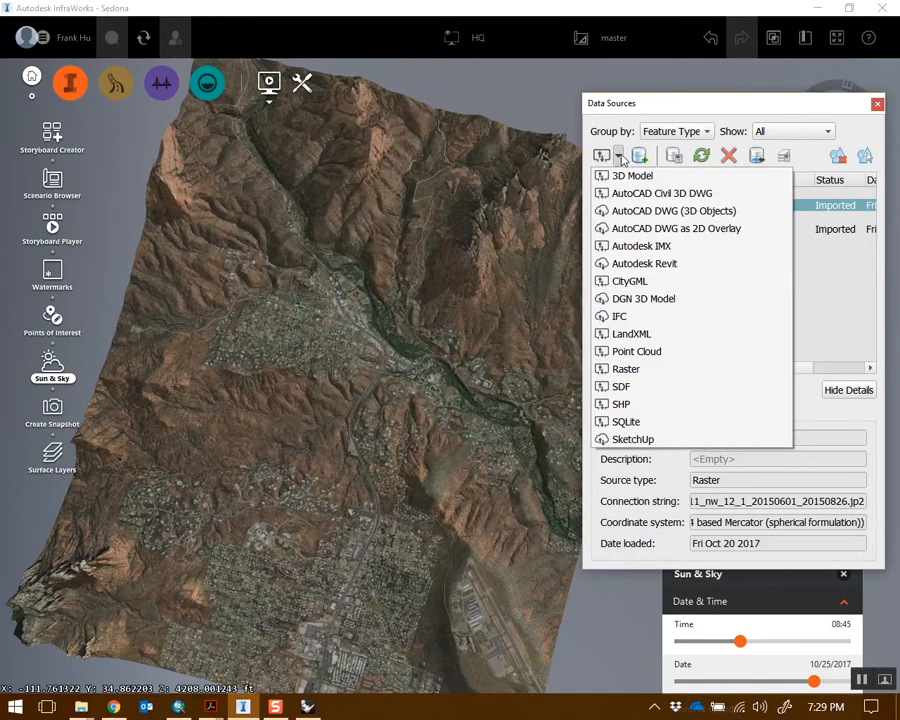
{"action": "left_click", "coordinate": [645, 416]}
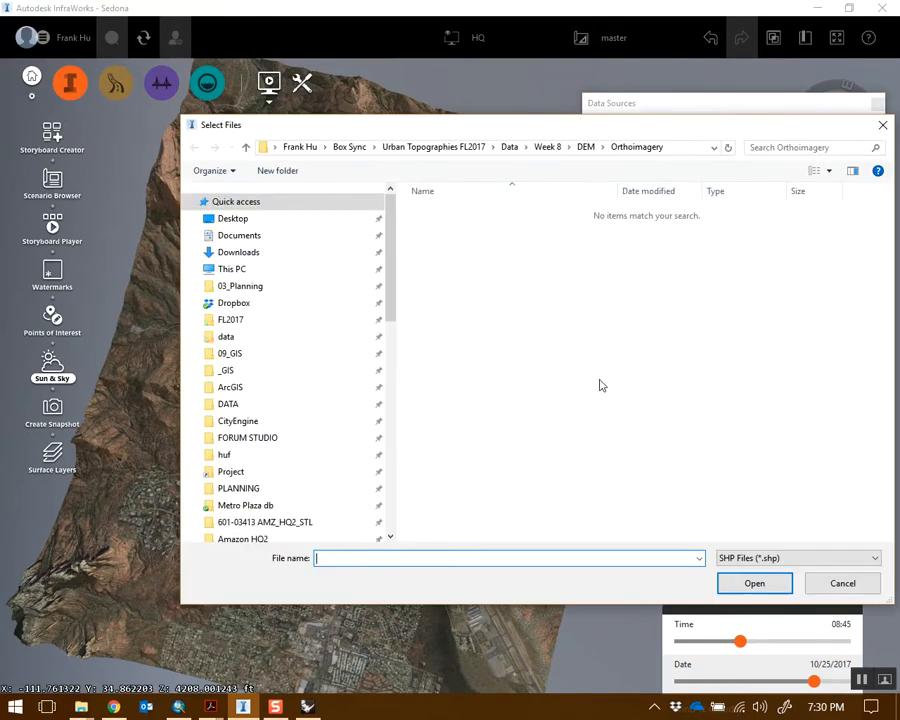
{"action": "left_click", "coordinate": [586, 150]}
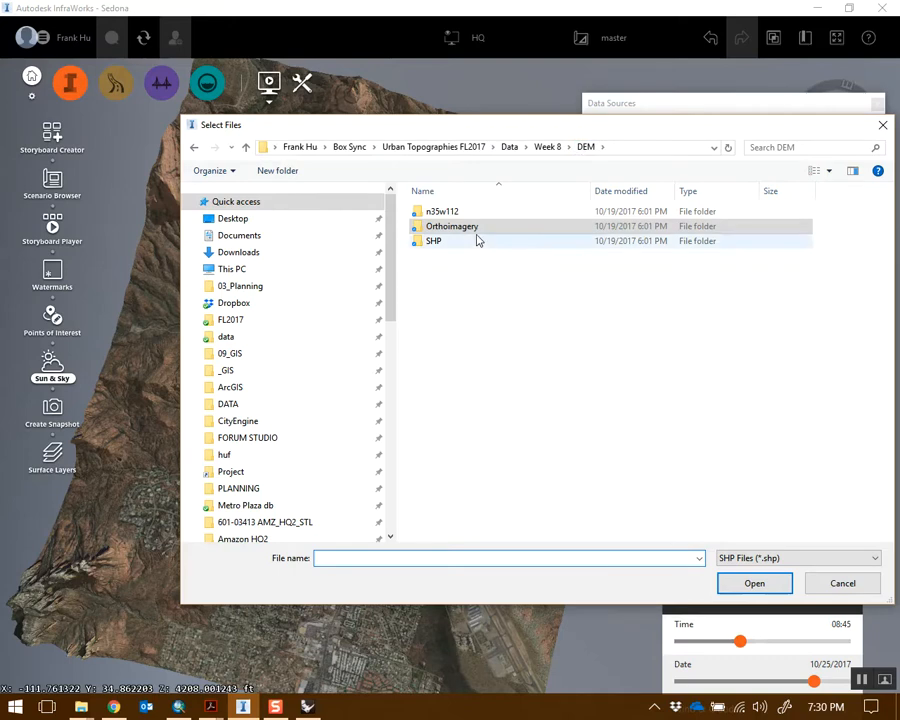
{"action": "double_click", "coordinate": [476, 242]}
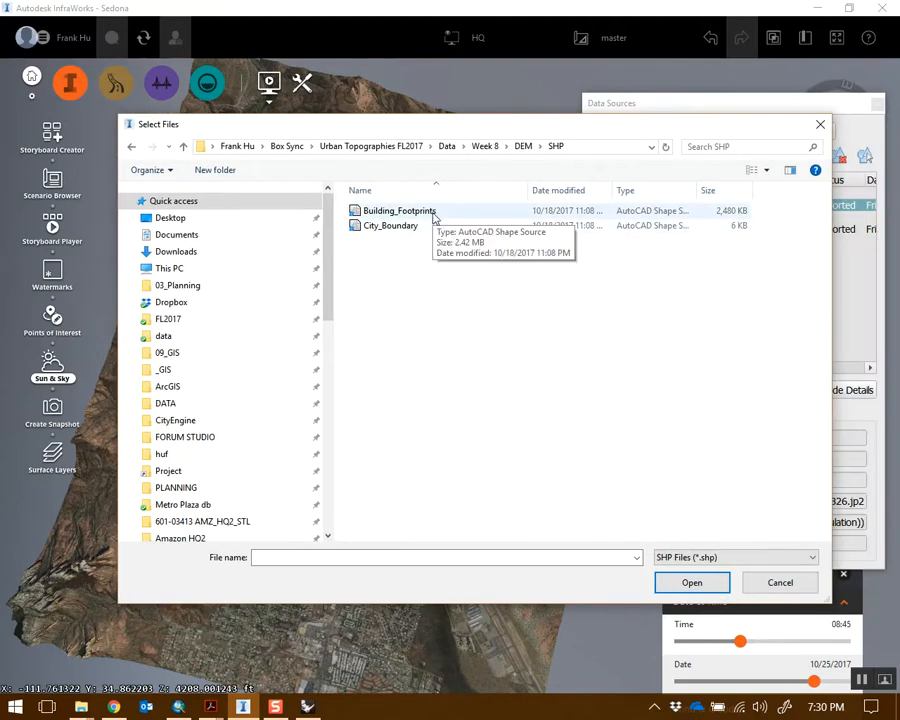
{"action": "double_click", "coordinate": [432, 212]}
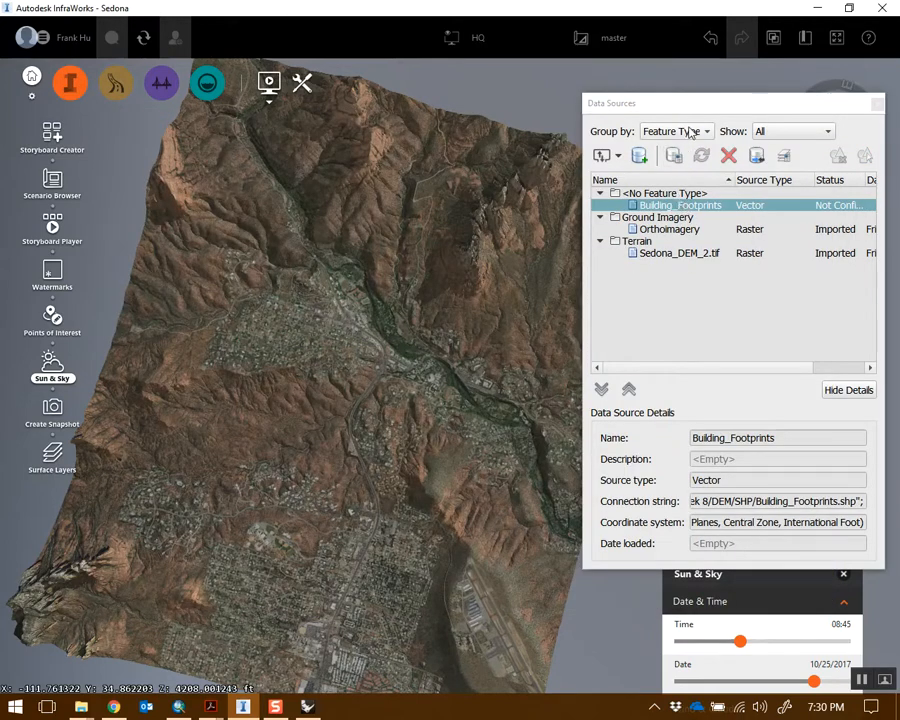
Step: Open the configuration of the Building_Footprints data source and set its type to Buildings
{"action": "left_click_drag", "start_coordinate": [702, 97], "coordinate": [697, 84]}
{"action": "double_click", "coordinate": [662, 194]}
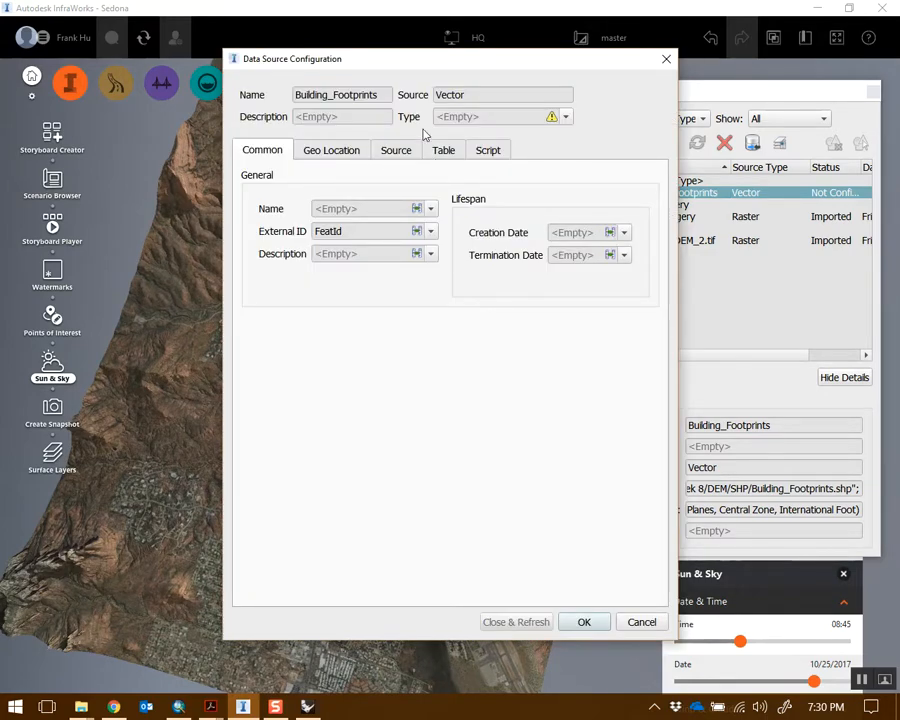
{"action": "left_click_drag", "start_coordinate": [566, 69], "coordinate": [529, 62]}
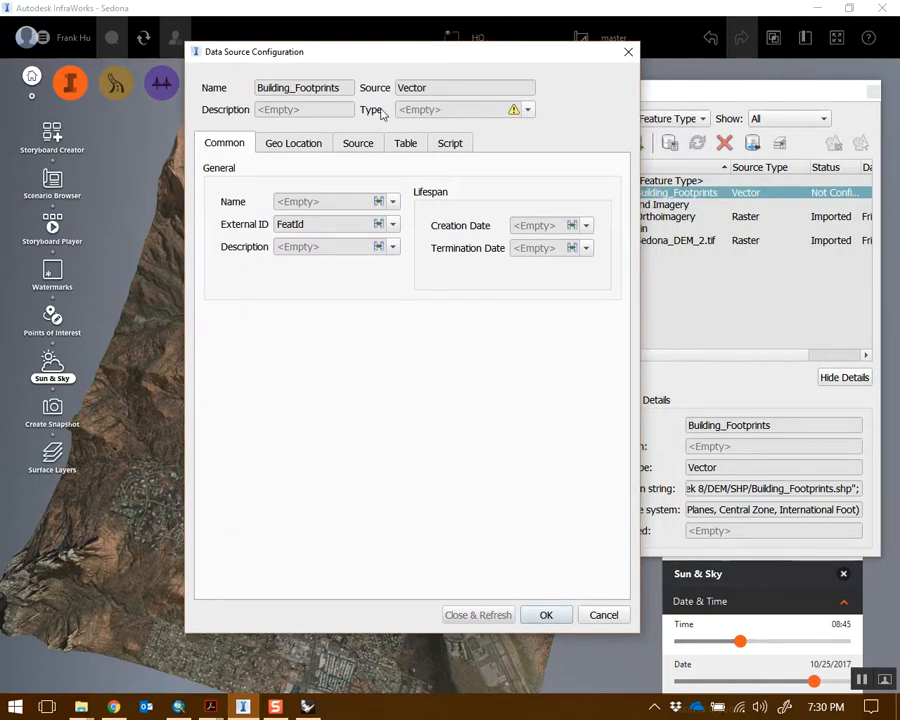
{"action": "left_click", "coordinate": [528, 110]}
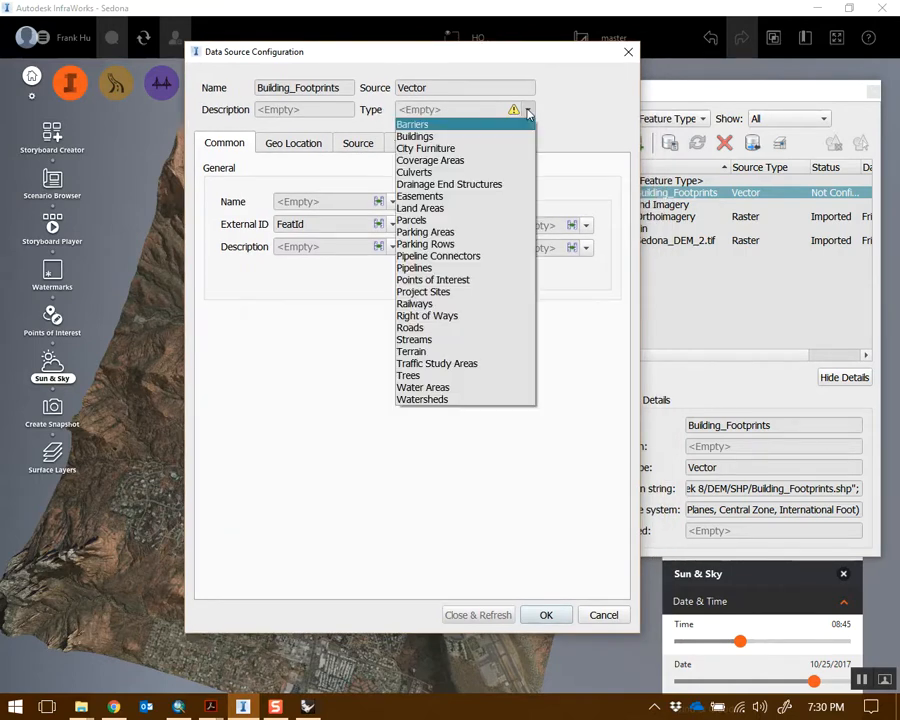
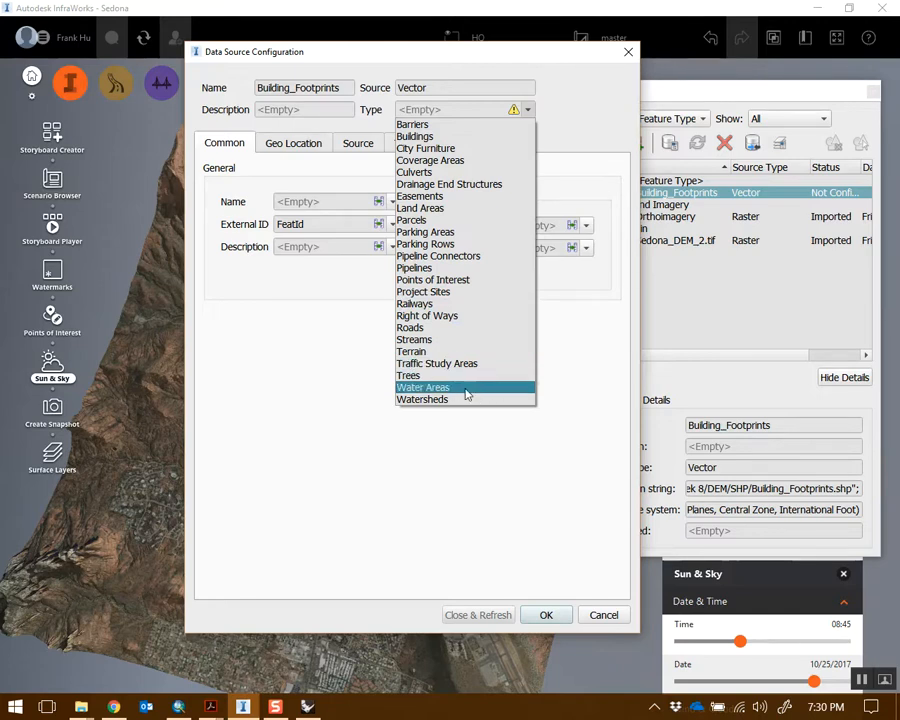
{"action": "left_click", "coordinate": [431, 137]}
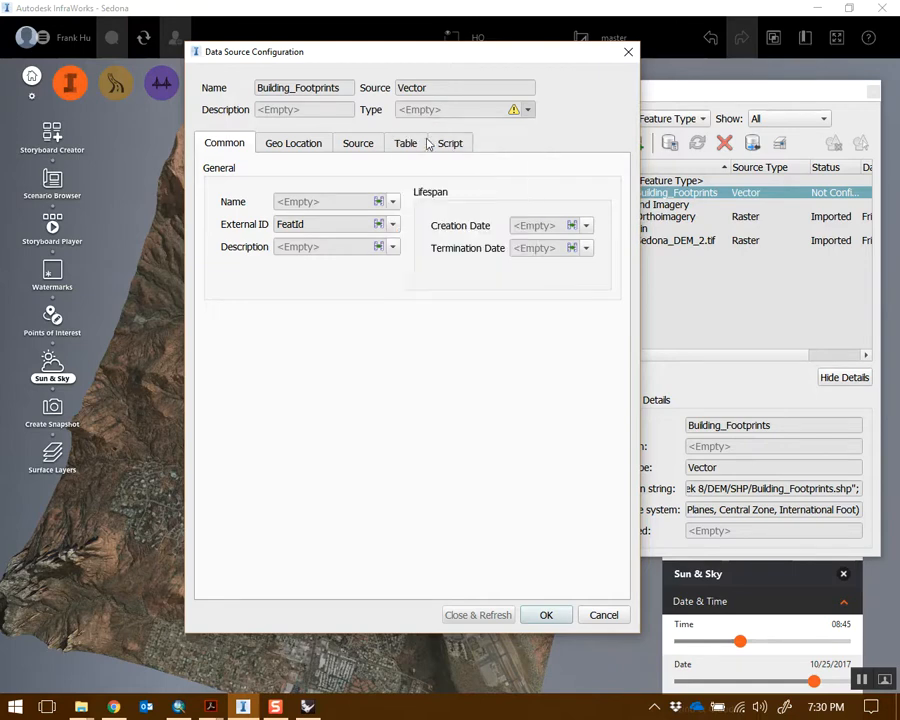
Step: Set the building footprints' roof height to 18 ft and roof slope to 25
{"action": "left_click_drag", "start_coordinate": [469, 59], "coordinate": [530, 55]}
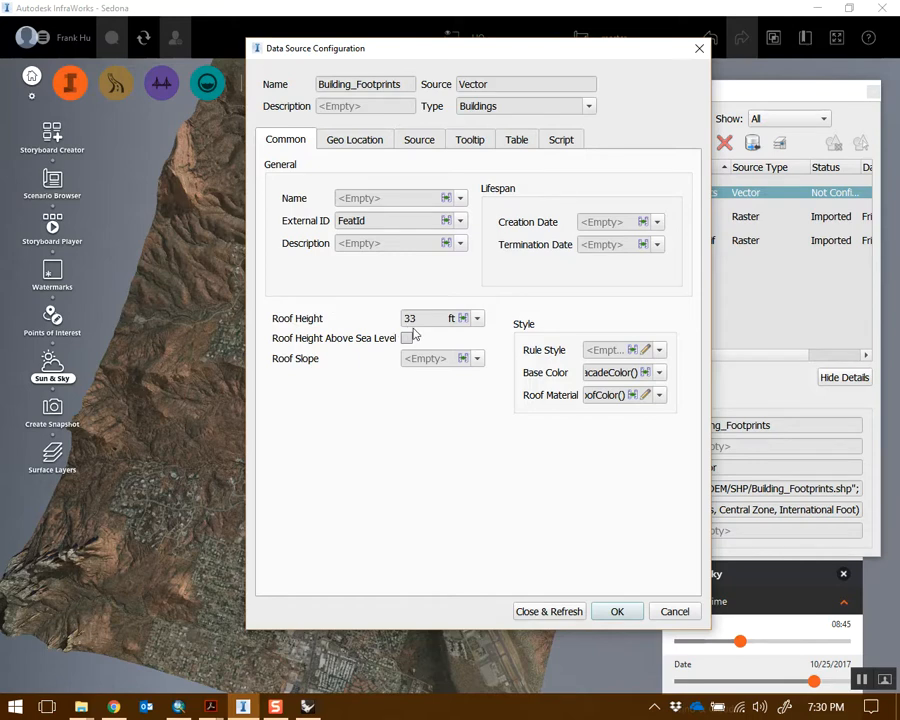
{"action": "left_click_drag", "start_coordinate": [450, 316], "coordinate": [243, 337]}
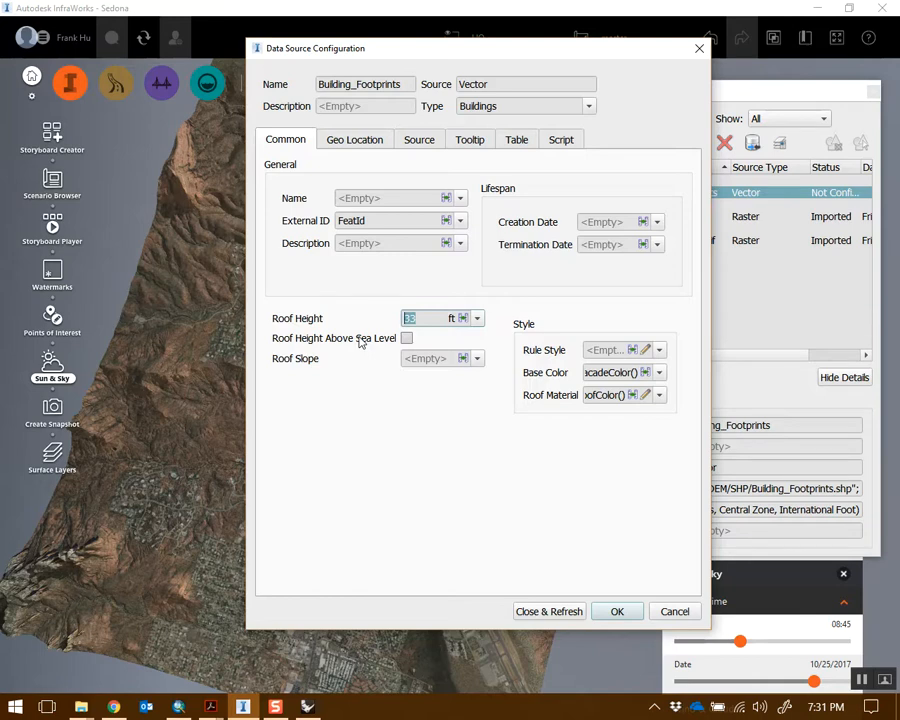
{"action": "type", "text": "18"}
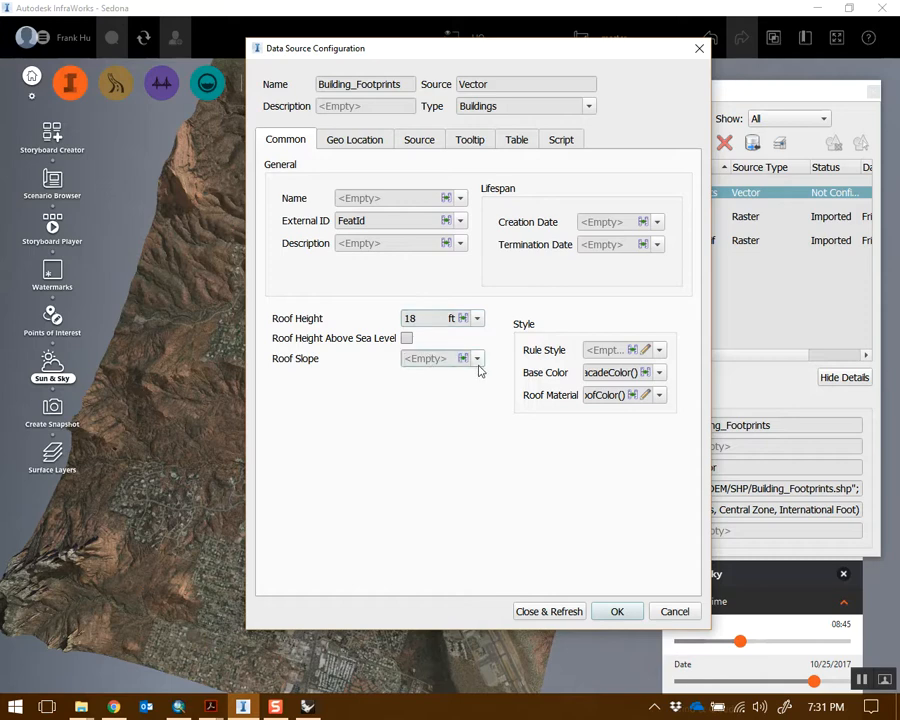
{"action": "type", "text": "20"}
{"action": "key", "text": "Return"}
{"action": "type", "text": "25"}
{"action": "left_click", "coordinate": [426, 318]}
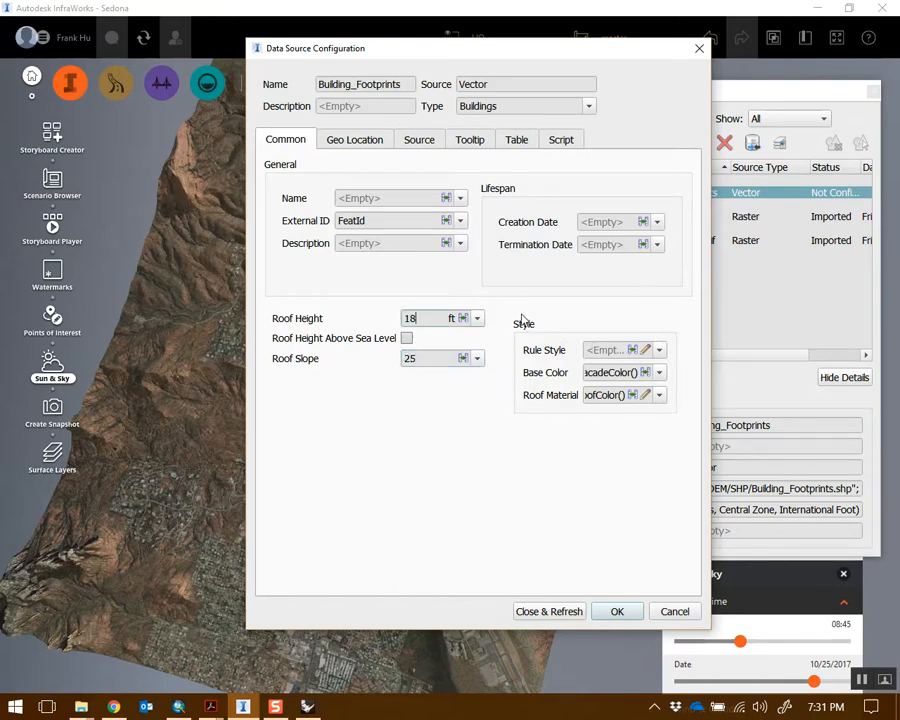
Step: Review the Facade/Brick styles offered for the buildings' Rule Style and leave without choosing one
{"action": "left_click", "coordinate": [607, 349]}
{"action": "left_click", "coordinate": [645, 351]}
{"action": "left_click_drag", "start_coordinate": [488, 174], "coordinate": [590, 143]}
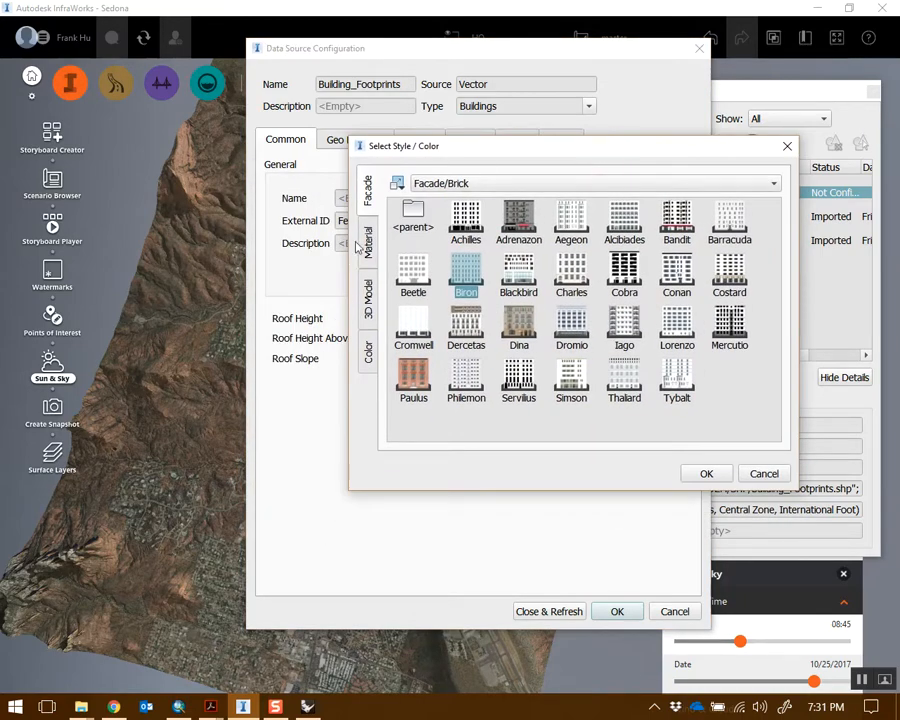
{"action": "left_click_drag", "start_coordinate": [578, 157], "coordinate": [547, 167]}
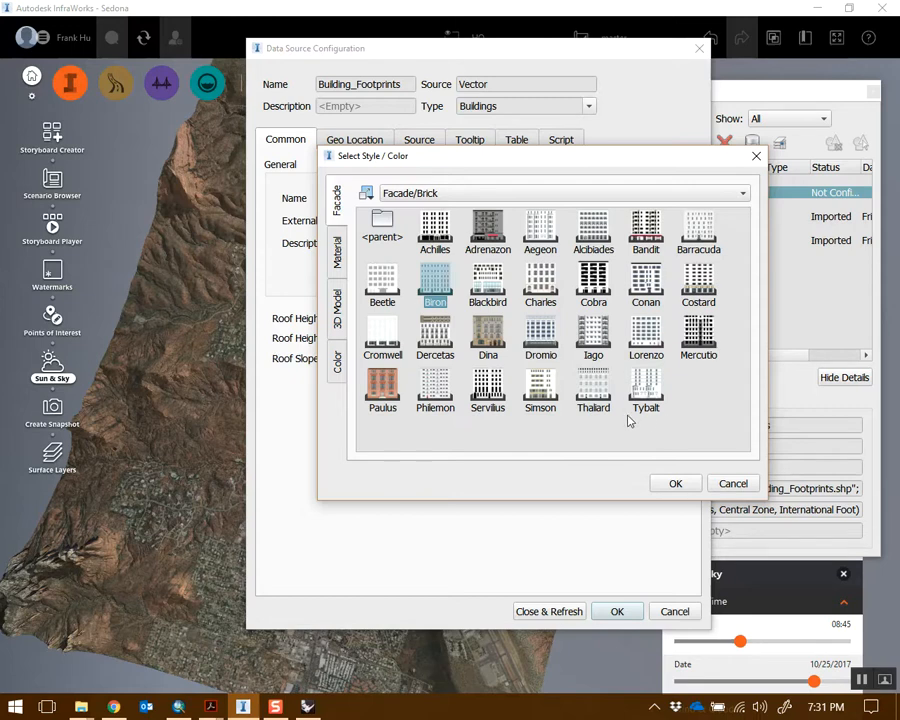
{"action": "left_click", "coordinate": [733, 484]}
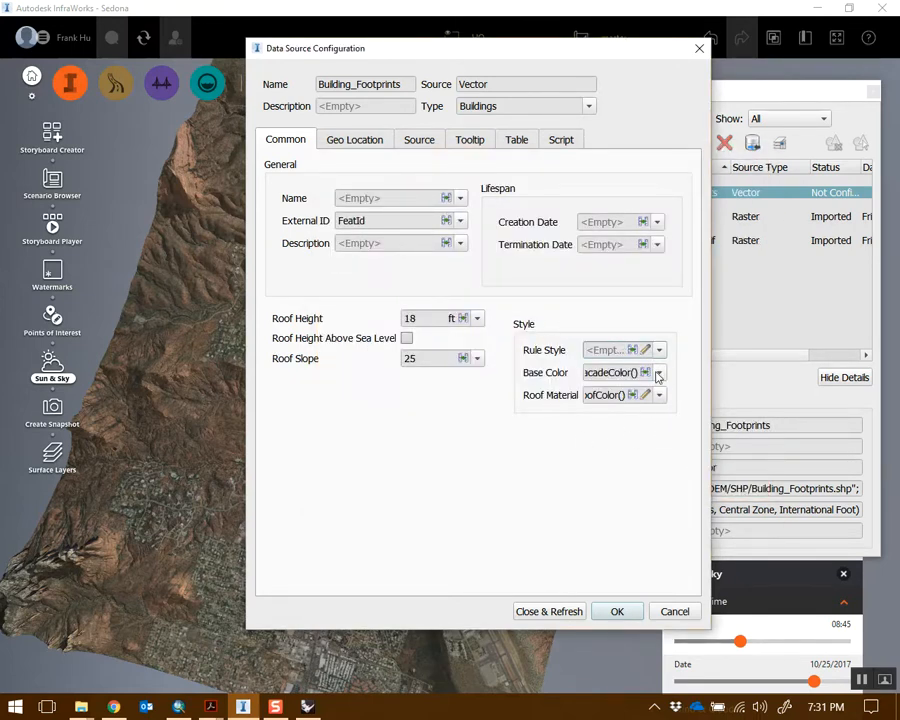
Step: Review the building footprints' coordinate system and source options, and import the configured data source with a model refresh
{"action": "left_click", "coordinate": [352, 143]}
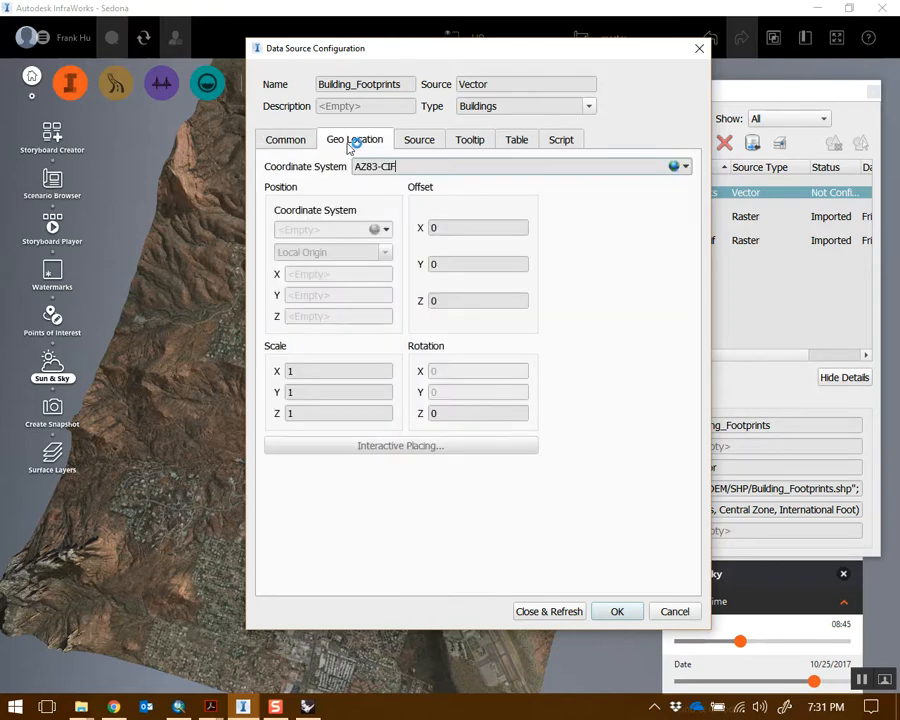
{"action": "left_click", "coordinate": [407, 168]}
{"action": "left_click", "coordinate": [422, 143]}
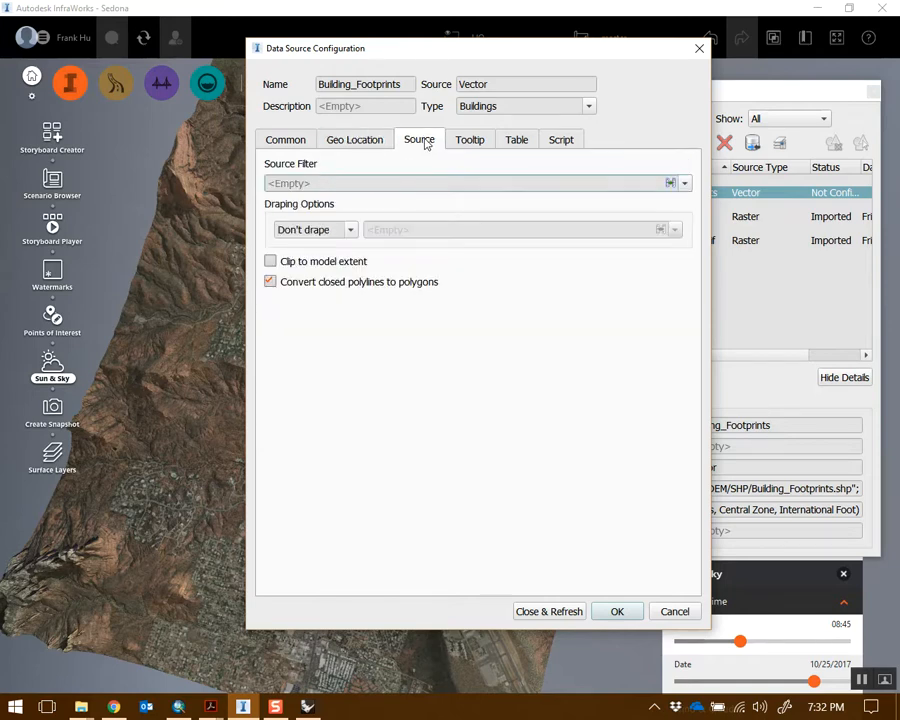
{"action": "left_click_drag", "start_coordinate": [498, 52], "coordinate": [570, 77]}
{"action": "left_click", "coordinate": [355, 158]}
{"action": "left_click", "coordinate": [620, 622]}
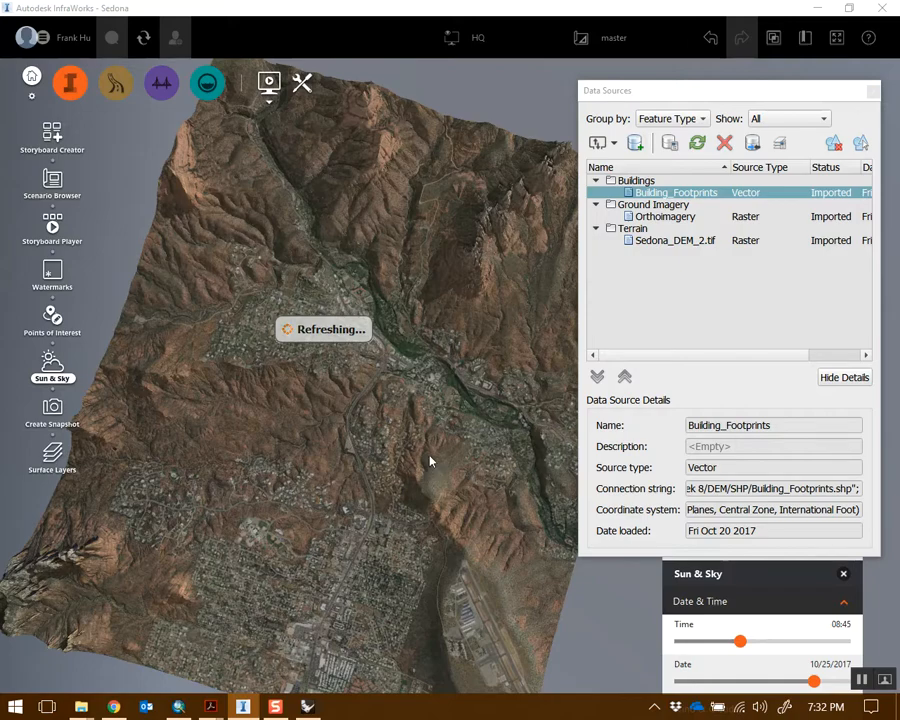
Step: Examine the imported 3D buildings across the Sedona terrain from several close-up and oblique viewpoints
{"action": "middle_click_drag", "start_coordinate": [466, 500], "coordinate": [423, 268]}
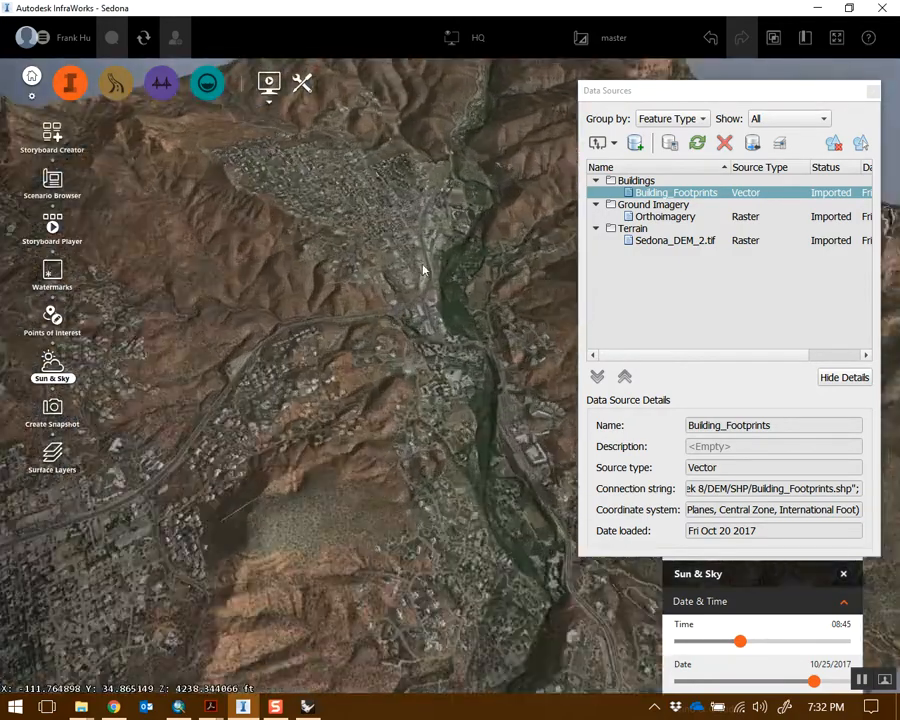
{"action": "scroll", "coordinate": [423, 270], "scroll_direction": "up", "scroll_amount": 10}
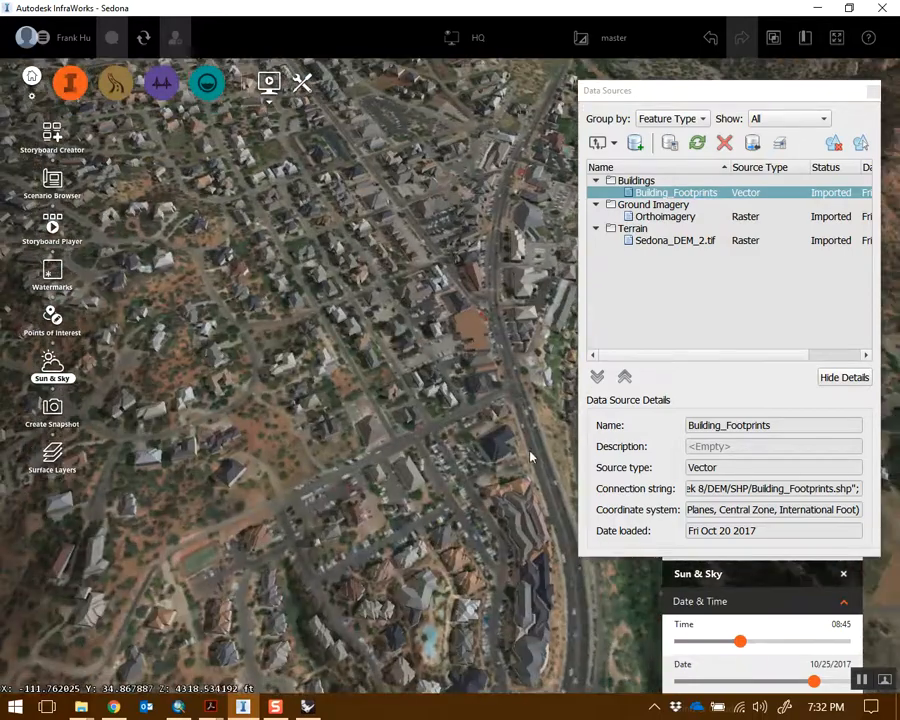
{"action": "left_click_drag", "start_coordinate": [531, 457], "coordinate": [518, 368]}
{"action": "middle_click_drag", "start_coordinate": [540, 496], "coordinate": [468, 369]}
{"action": "left_click_drag", "start_coordinate": [500, 434], "coordinate": [515, 428]}
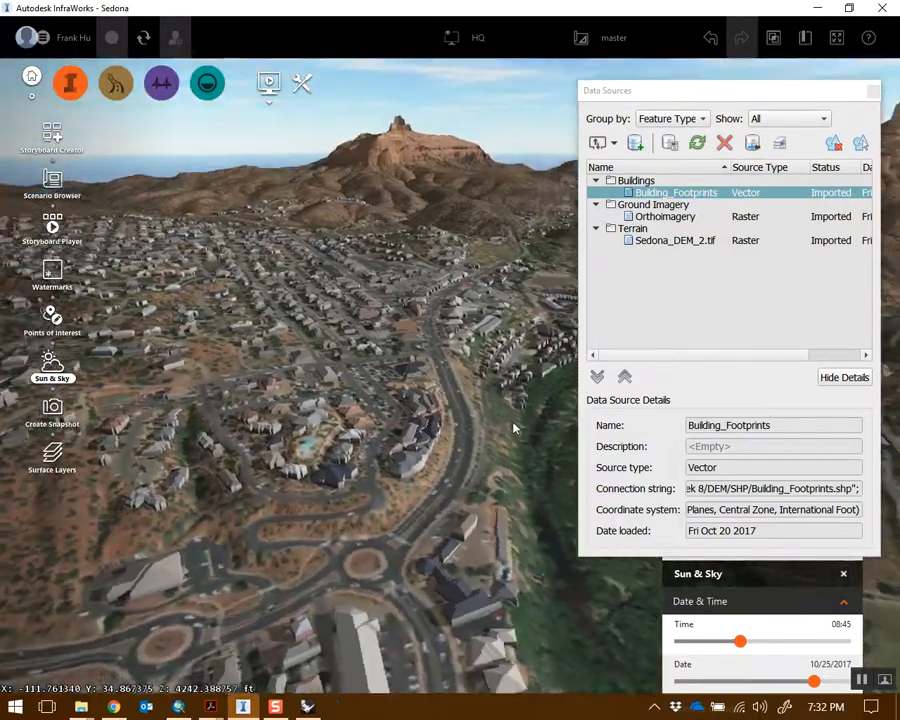
{"action": "middle_click_drag", "start_coordinate": [514, 428], "coordinate": [436, 406]}
{"action": "left_click_drag", "start_coordinate": [451, 466], "coordinate": [470, 452]}
{"action": "middle_click_drag", "start_coordinate": [470, 365], "coordinate": [442, 404]}
{"action": "left_click_drag", "start_coordinate": [442, 404], "coordinate": [363, 465]}
{"action": "middle_click_drag", "start_coordinate": [384, 368], "coordinate": [448, 432]}
{"action": "left_click_drag", "start_coordinate": [443, 386], "coordinate": [318, 457]}
{"action": "scroll", "coordinate": [318, 457], "scroll_direction": "down", "scroll_amount": 3}
{"action": "middle_click_drag", "start_coordinate": [444, 436], "coordinate": [330, 480]}
{"action": "left_click_drag", "start_coordinate": [400, 450], "coordinate": [548, 358]}
{"action": "middle_click_drag", "start_coordinate": [330, 392], "coordinate": [480, 432]}
{"action": "left_click_drag", "start_coordinate": [360, 410], "coordinate": [490, 400]}
{"action": "middle_click_drag", "start_coordinate": [490, 328], "coordinate": [436, 440]}
{"action": "left_click_drag", "start_coordinate": [380, 425], "coordinate": [440, 454]}
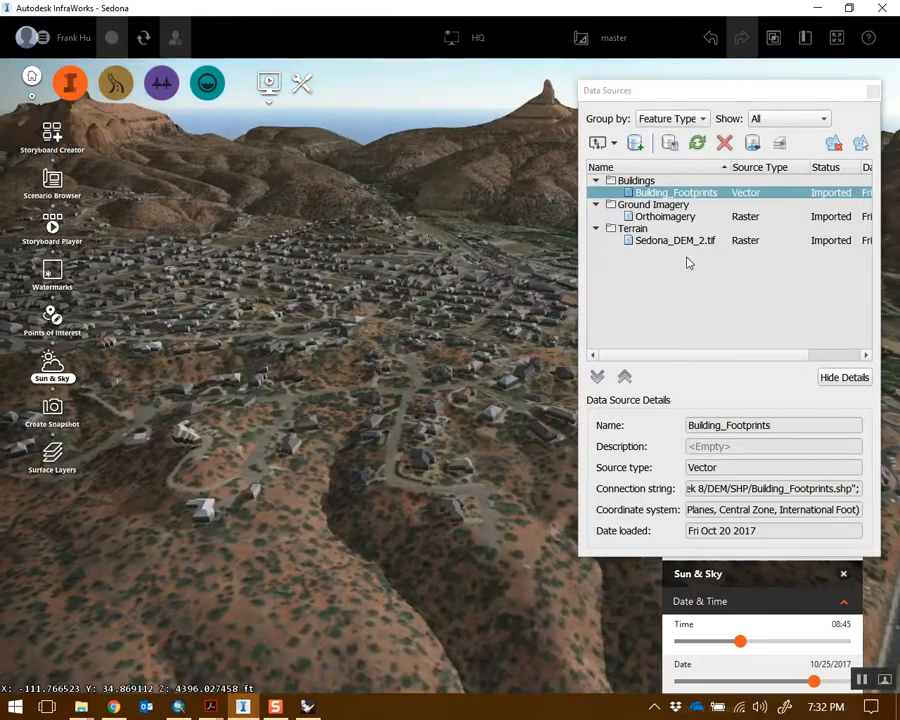
Step: Rearrange the Data Sources window and the View Settings and Sun & Sky panels around the model view
{"action": "left_click_drag", "start_coordinate": [705, 94], "coordinate": [577, 88]}
{"action": "left_click_drag", "start_coordinate": [769, 255], "coordinate": [651, 166]}
{"action": "left_click_drag", "start_coordinate": [643, 90], "coordinate": [812, 94]}
{"action": "left_click_drag", "start_coordinate": [594, 230], "coordinate": [661, 210]}
{"action": "left_click_drag", "start_coordinate": [478, 416], "coordinate": [384, 444]}
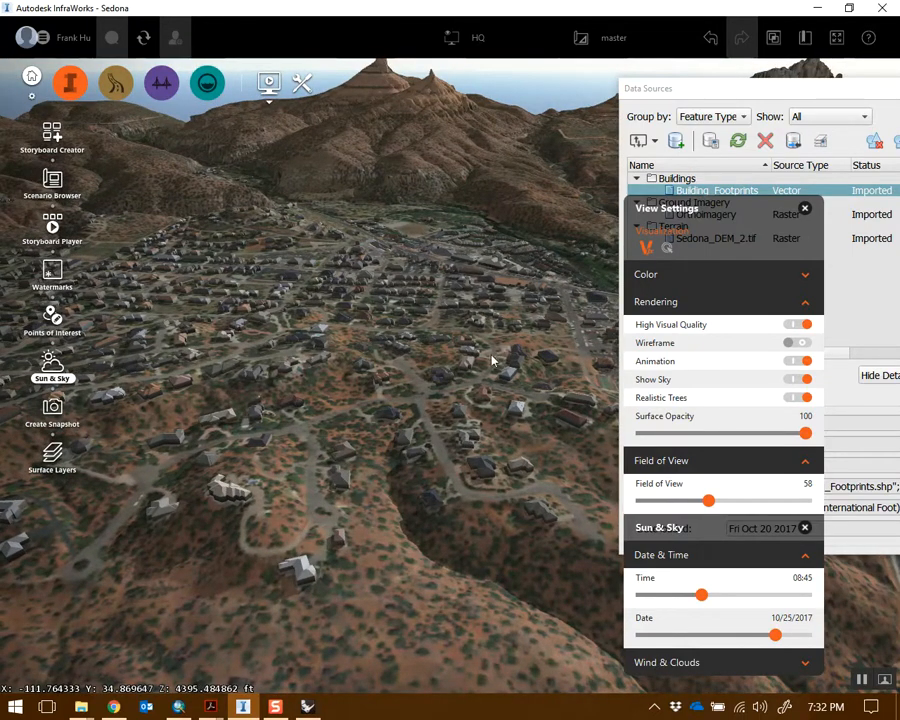
{"action": "left_click_drag", "start_coordinate": [693, 219], "coordinate": [505, 246]}
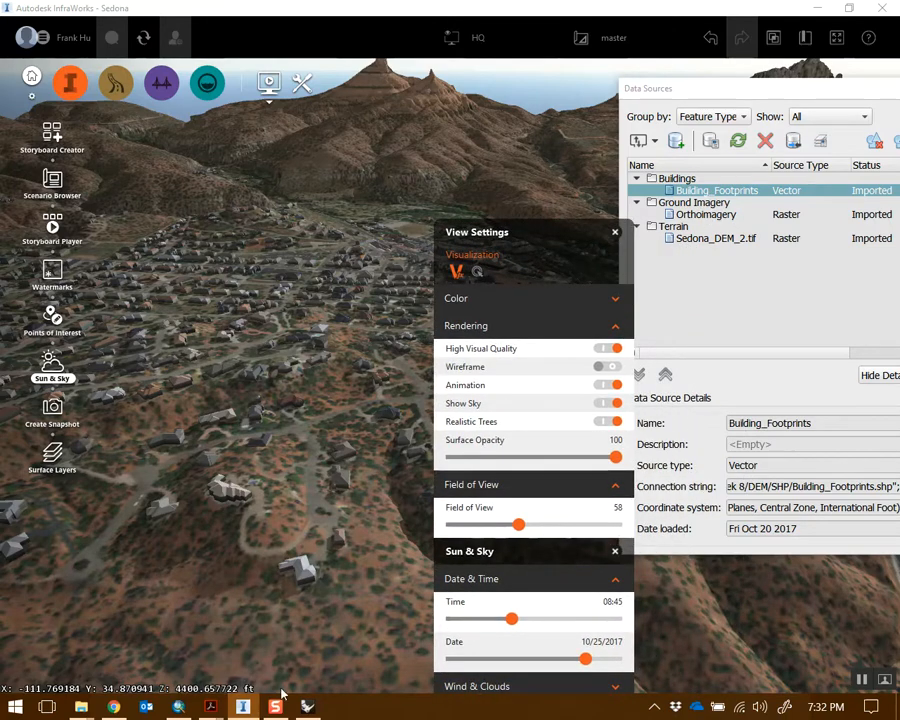
Step: Switch to ArcMap and open the attribute table of the Building_Footprints layer with all its fields in view
{"action": "left_click", "coordinate": [179, 707]}
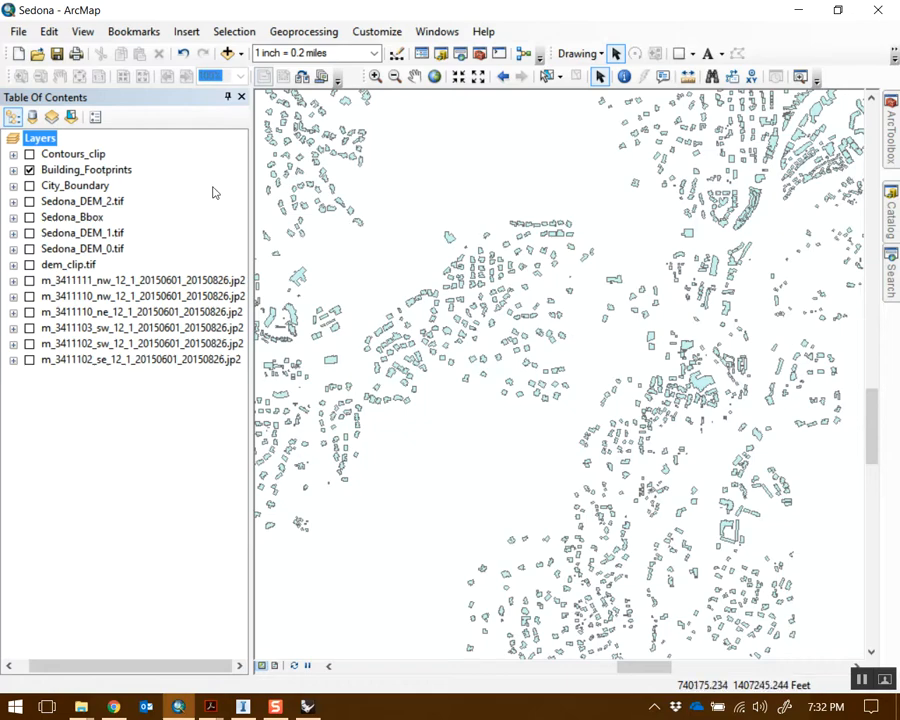
{"action": "right_click", "coordinate": [102, 172]}
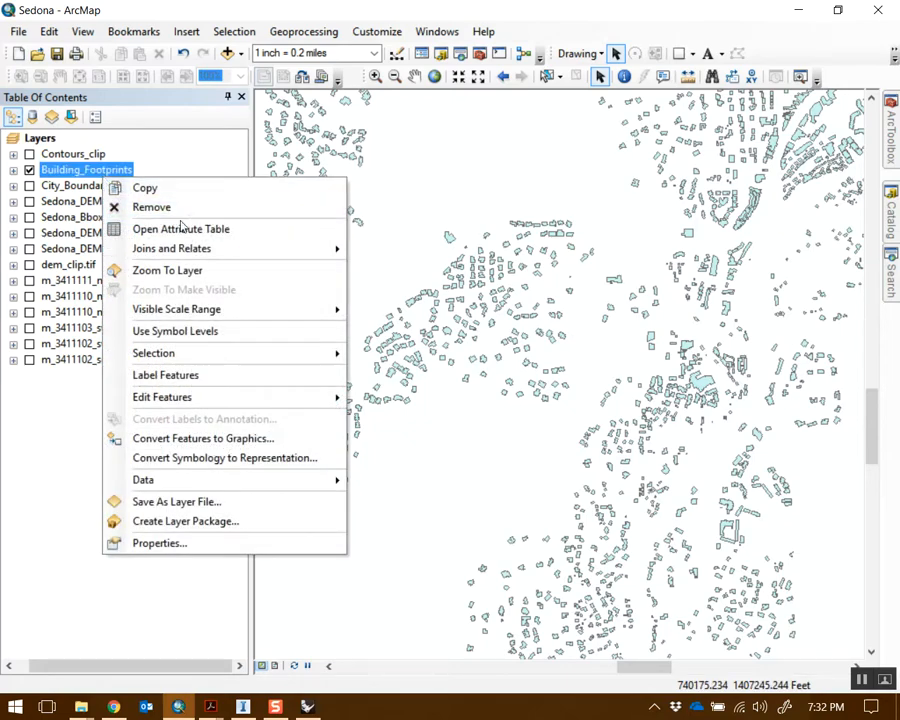
{"action": "left_click", "coordinate": [178, 227]}
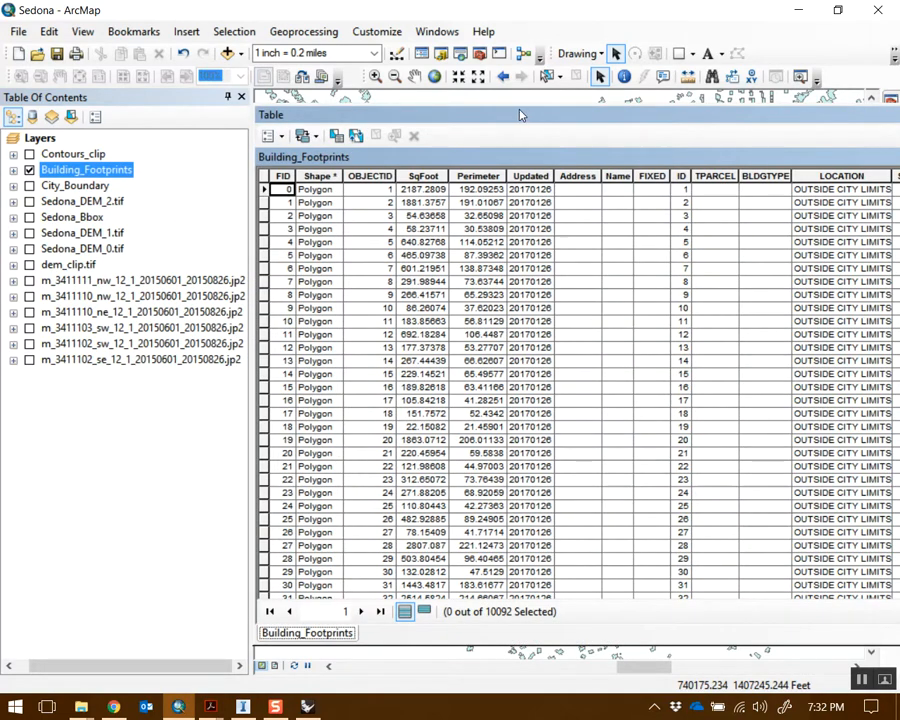
{"action": "left_click_drag", "start_coordinate": [491, 119], "coordinate": [304, 122]}
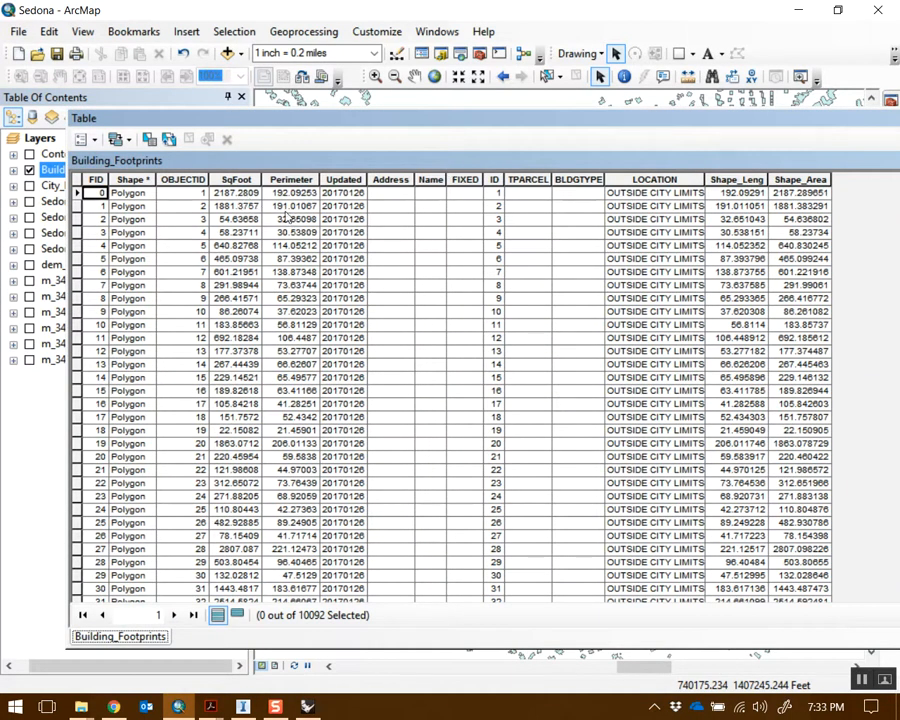
Step: Inspect the field properties of the OBJECTID column and leave them without changes
{"action": "left_click", "coordinate": [195, 196]}
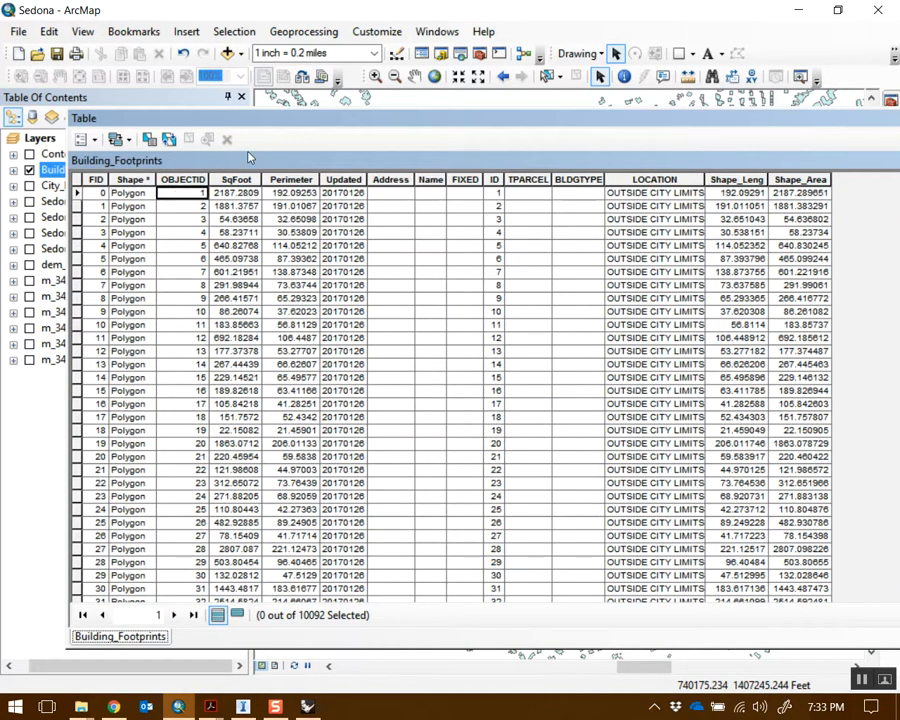
{"action": "left_click", "coordinate": [182, 179]}
{"action": "right_click", "coordinate": [182, 179]}
{"action": "left_click", "coordinate": [240, 393]}
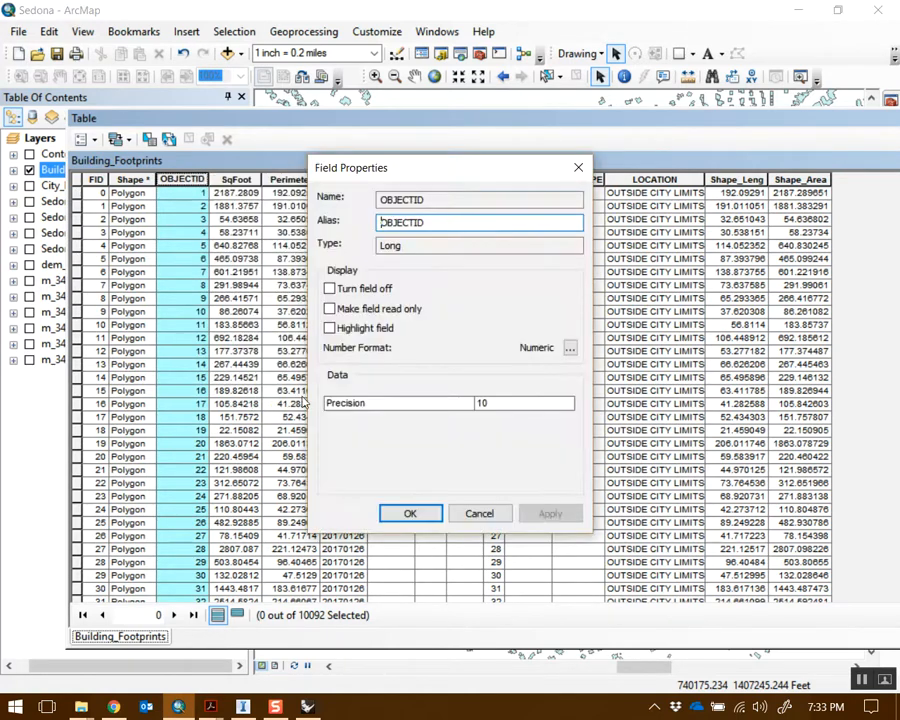
{"action": "left_click", "coordinate": [493, 519]}
Step: Dock the Building_Footprints attribute table beside the map
{"action": "double_click", "coordinate": [527, 119]}
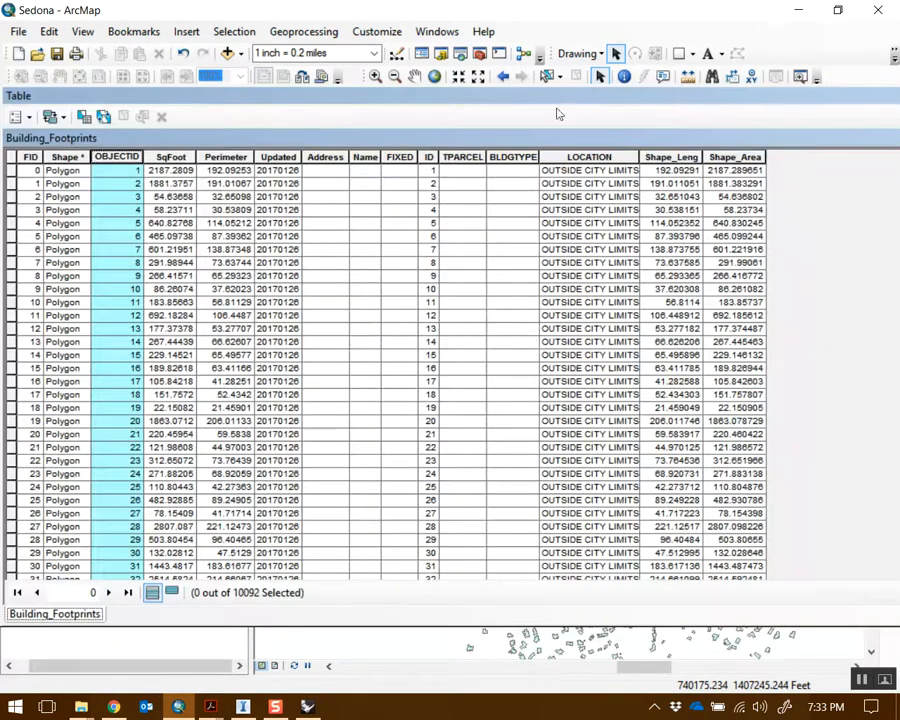
{"action": "left_click_drag", "start_coordinate": [3, 86], "coordinate": [301, 96]}
{"action": "double_click", "coordinate": [430, 97]}
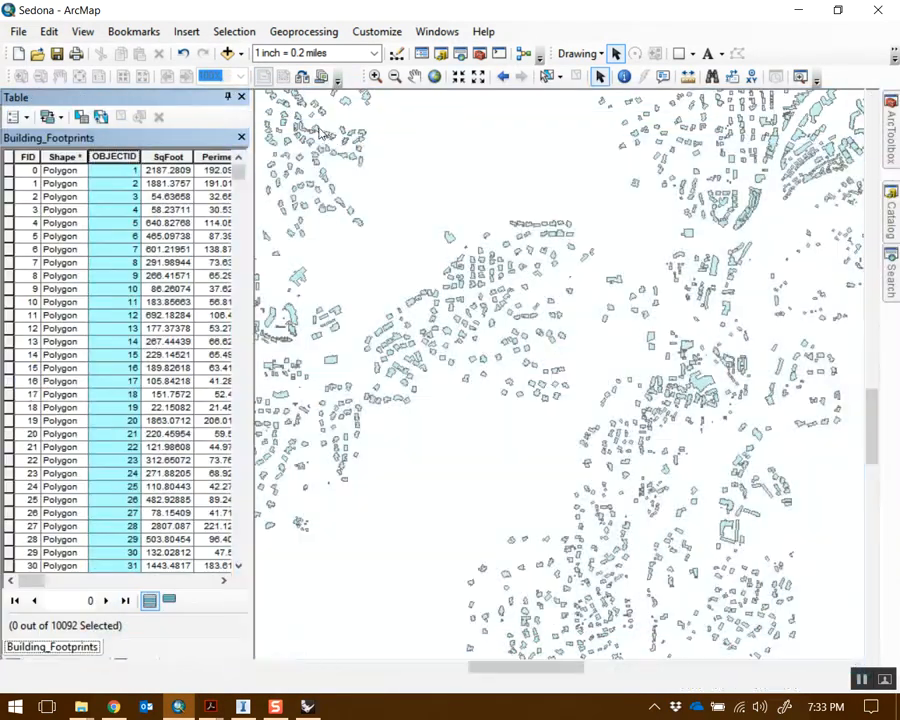
Step: Undock the Building_Footprints attribute table in ArcMap, look through its records, and switch to InfraWorks
{"action": "double_click", "coordinate": [135, 105]}
{"action": "mouse_move", "coordinate": [848, 220]}
{"action": "left_mouse_down"}
{"action": "mouse_move", "coordinate": [850, 598]}
{"action": "mouse_move", "coordinate": [845, 228]}
{"action": "left_mouse_up"}
{"action": "left_click", "coordinate": [244, 707]}
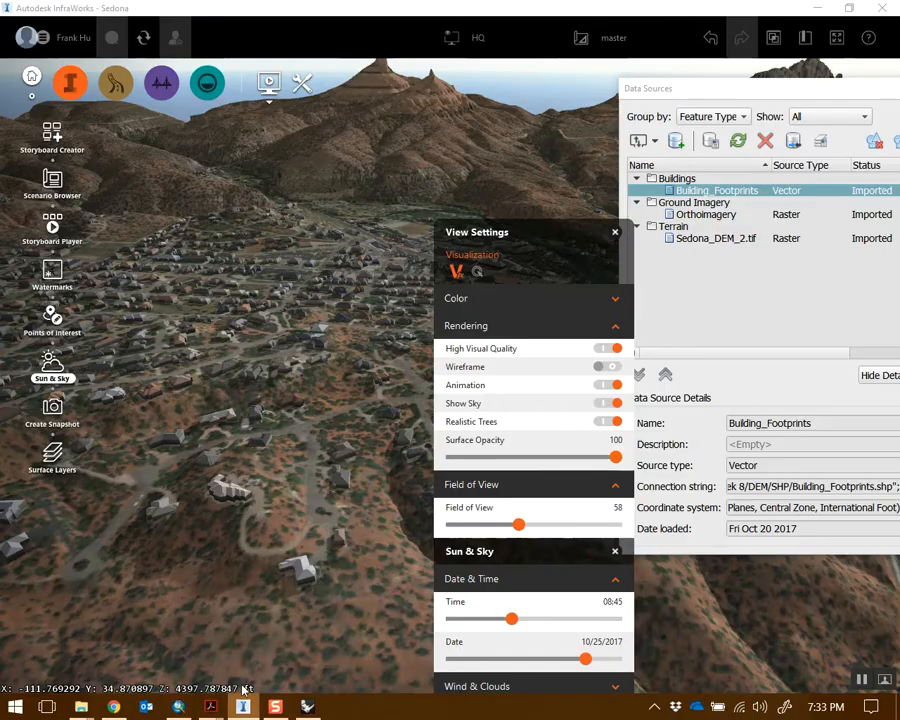
Step: Open the Building_Footprints data source configuration and bring up the numeric properties in the Roof Height expression editor
{"action": "left_click_drag", "start_coordinate": [553, 241], "coordinate": [803, 327]}
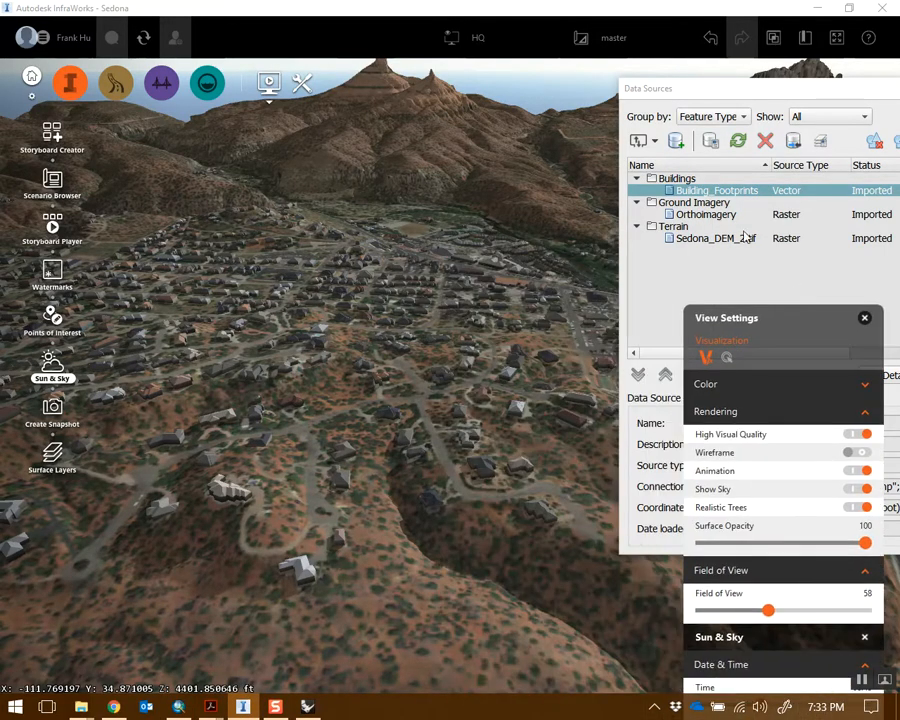
{"action": "left_click", "coordinate": [716, 190]}
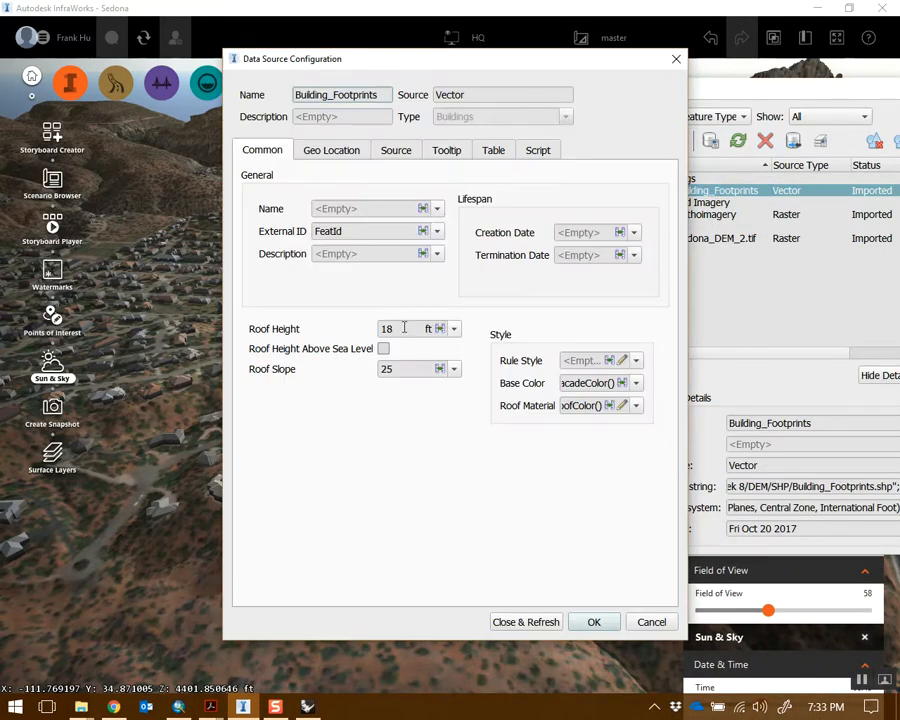
{"action": "left_click", "coordinate": [405, 328]}
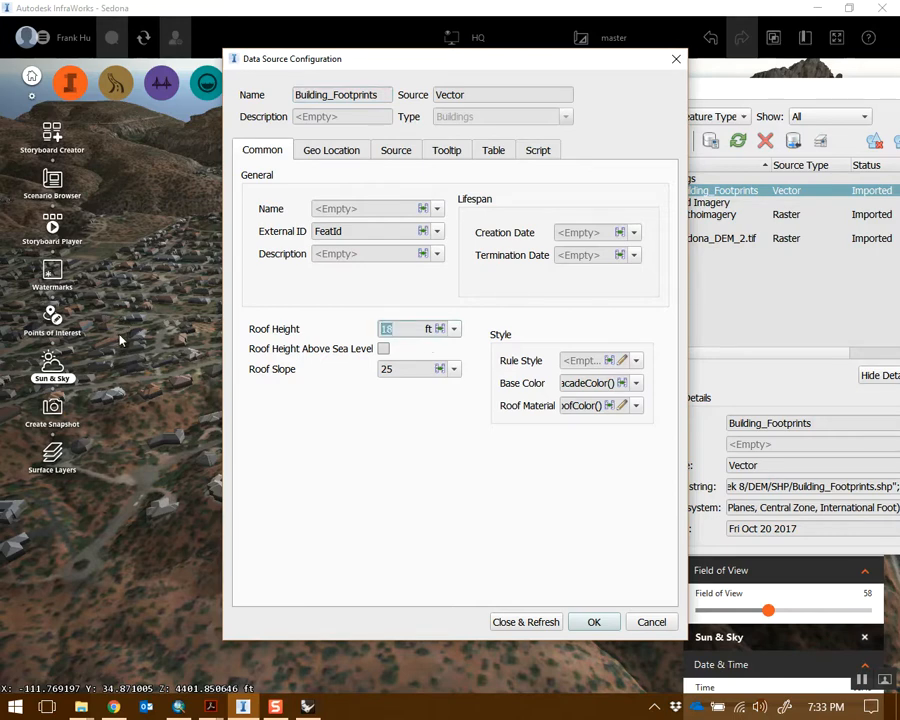
{"action": "left_click", "coordinate": [440, 329]}
{"action": "left_click_drag", "start_coordinate": [367, 167], "coordinate": [365, 150]}
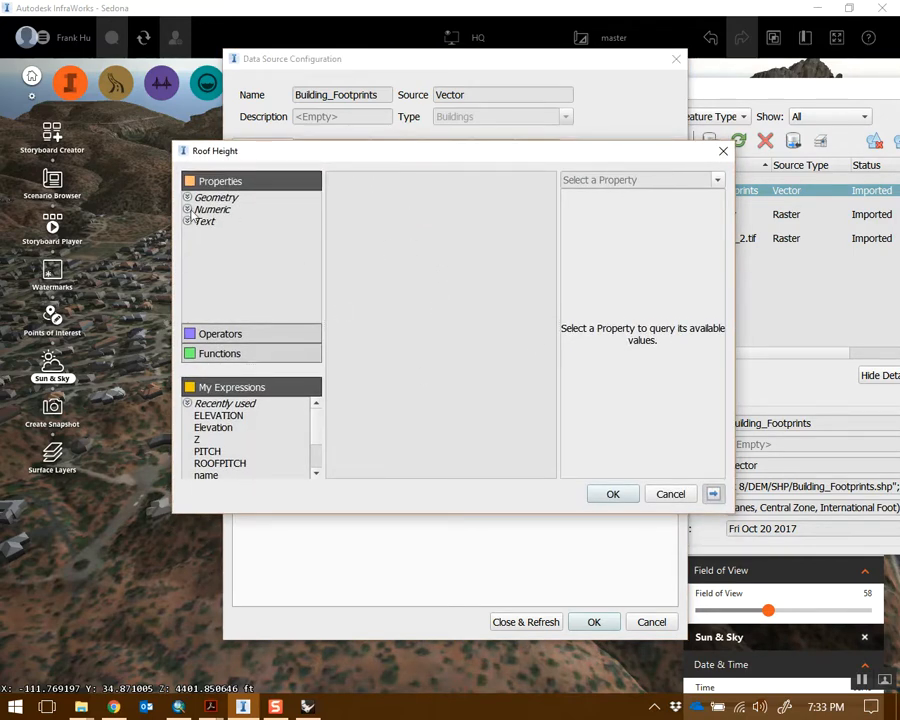
{"action": "left_click", "coordinate": [187, 210]}
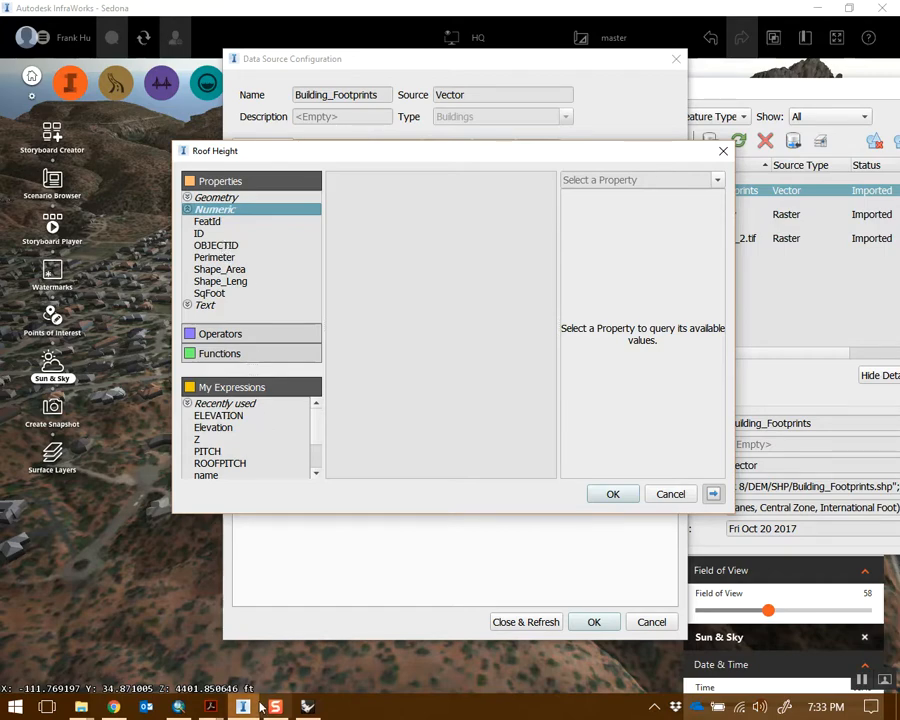
Step: Check the attribute table in ArcMap and set the Roof Height expression to OBJECTID / 10 in InfraWorks
{"action": "left_click", "coordinate": [193, 707]}
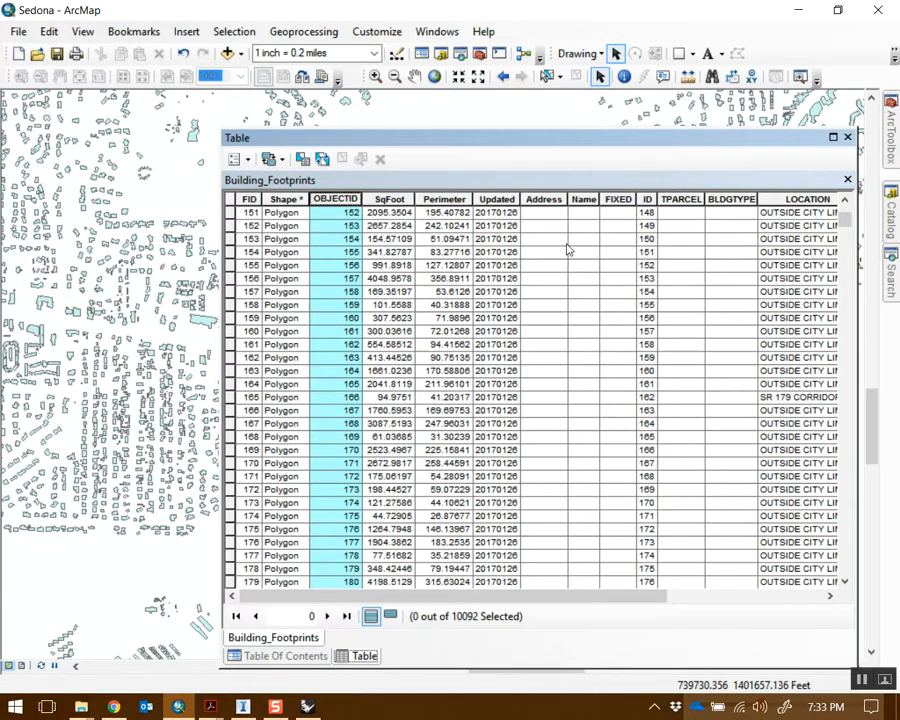
{"action": "key", "text": "alt+Tab"}
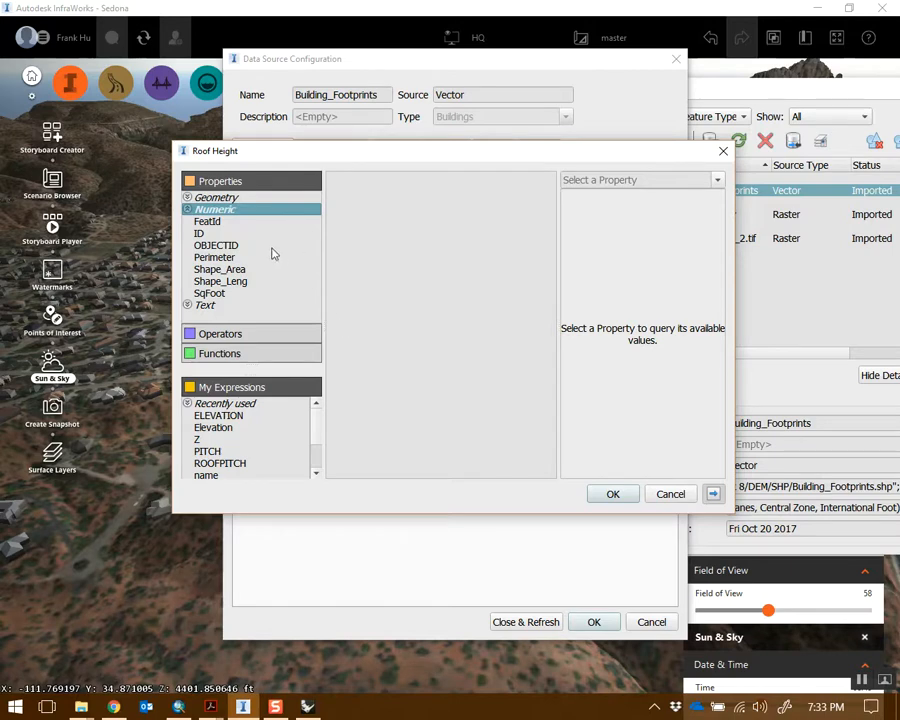
{"action": "double_click", "coordinate": [227, 249]}
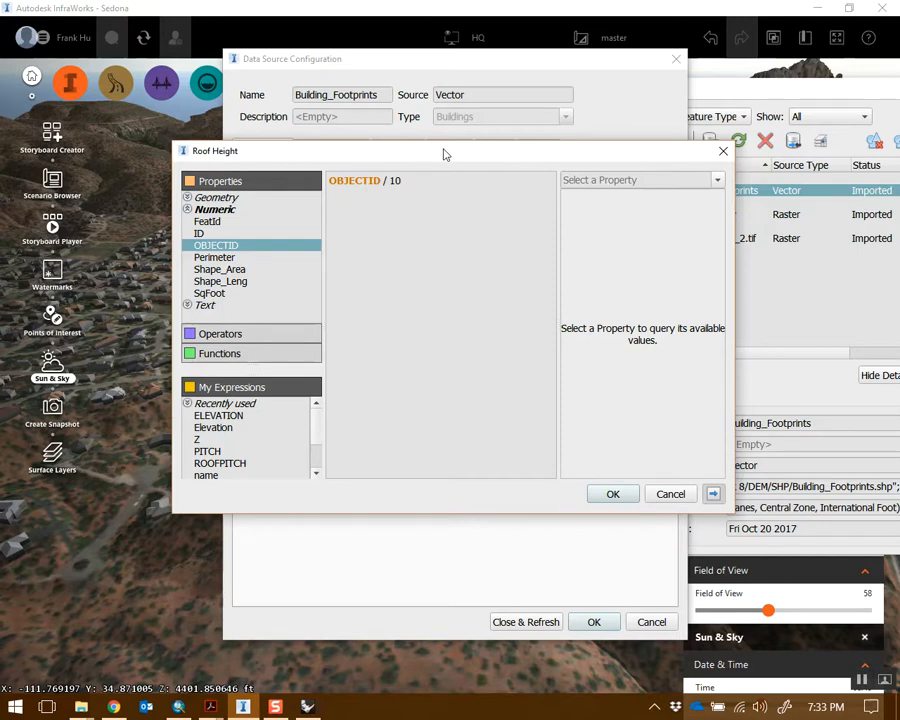
{"action": "left_click_drag", "start_coordinate": [443, 154], "coordinate": [465, 163]}
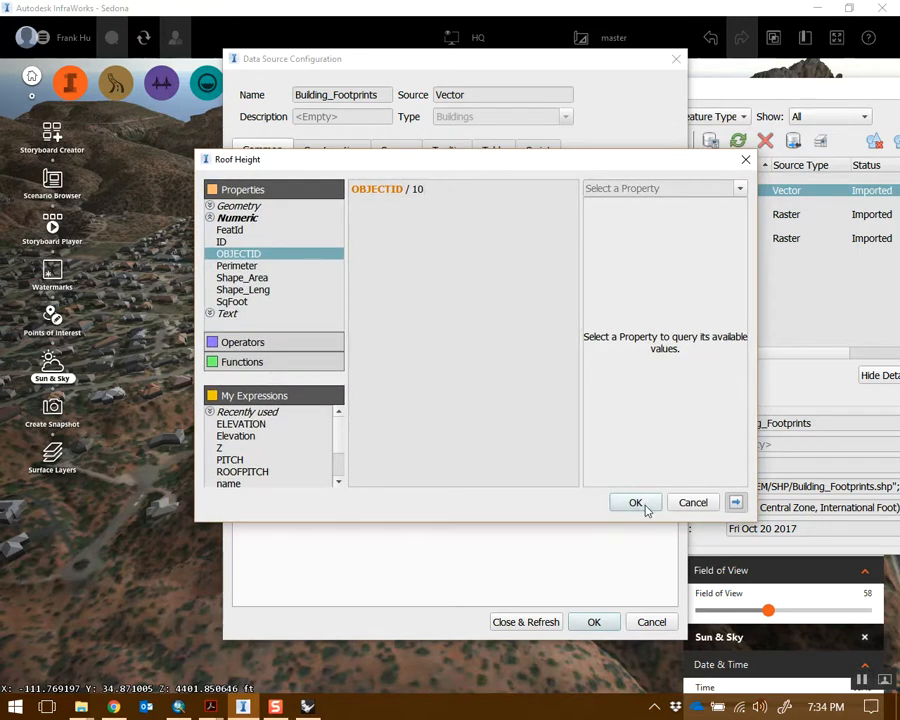
{"action": "left_click", "coordinate": [636, 503]}
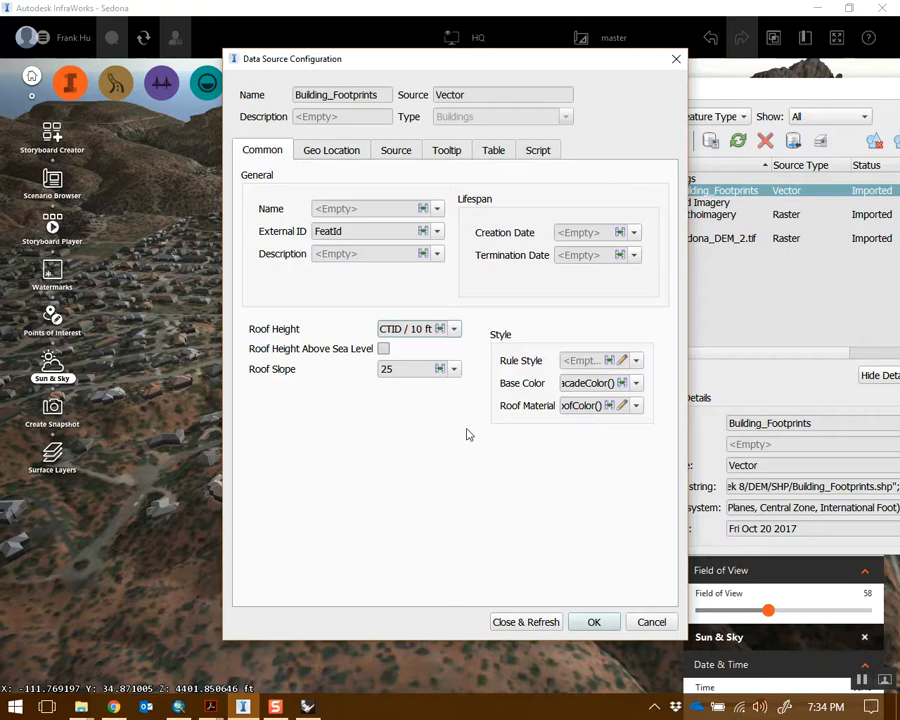
Step: Set the roof slope to 0 and refresh the Building_Footprints data source in the model
{"action": "double_click", "coordinate": [400, 369]}
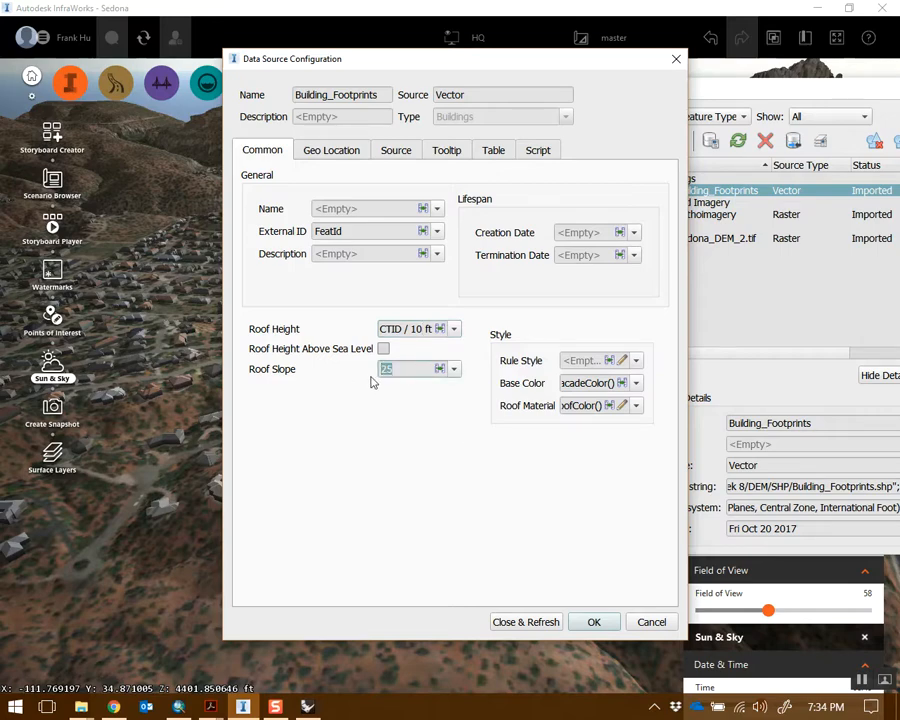
{"action": "left_click_drag", "start_coordinate": [463, 63], "coordinate": [609, 68]}
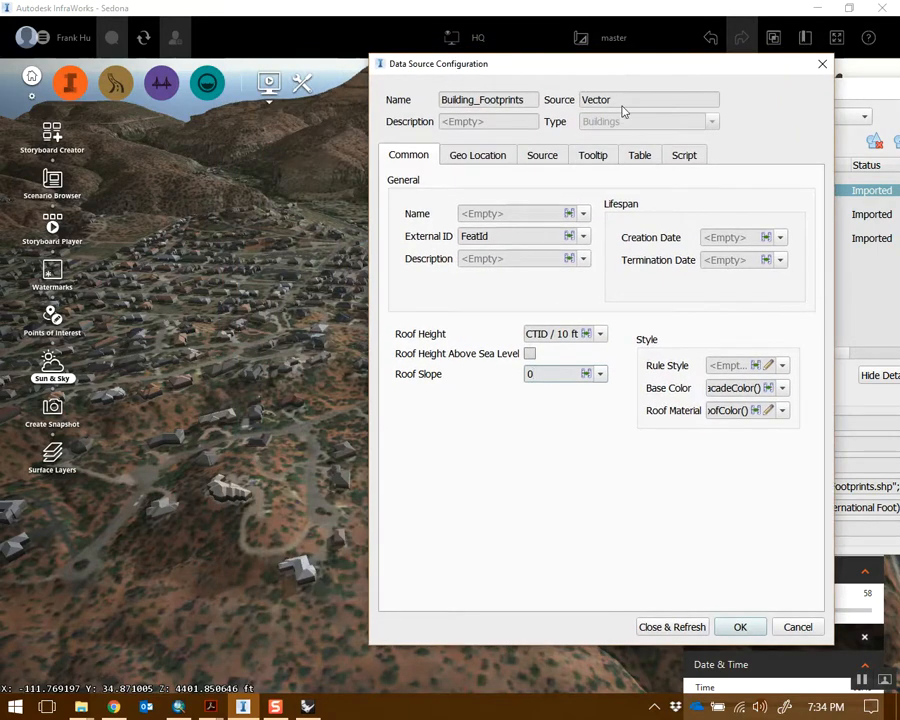
{"action": "left_click", "coordinate": [672, 627]}
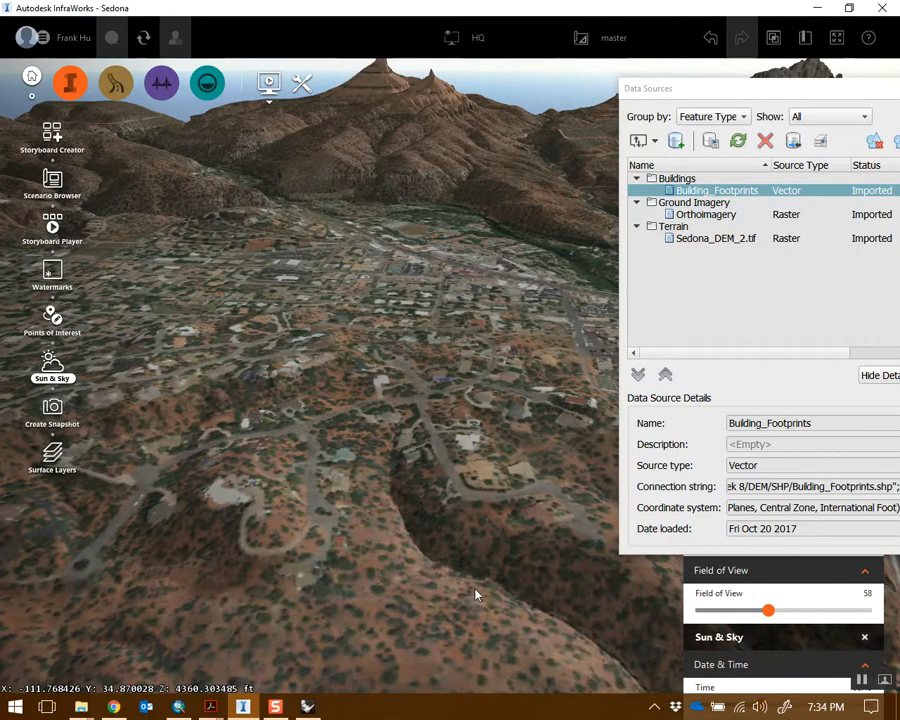
Step: Examine the regenerated building heights across the Sedona terrain from close and distant viewpoints
{"action": "left_click_drag", "start_coordinate": [529, 586], "coordinate": [456, 562]}
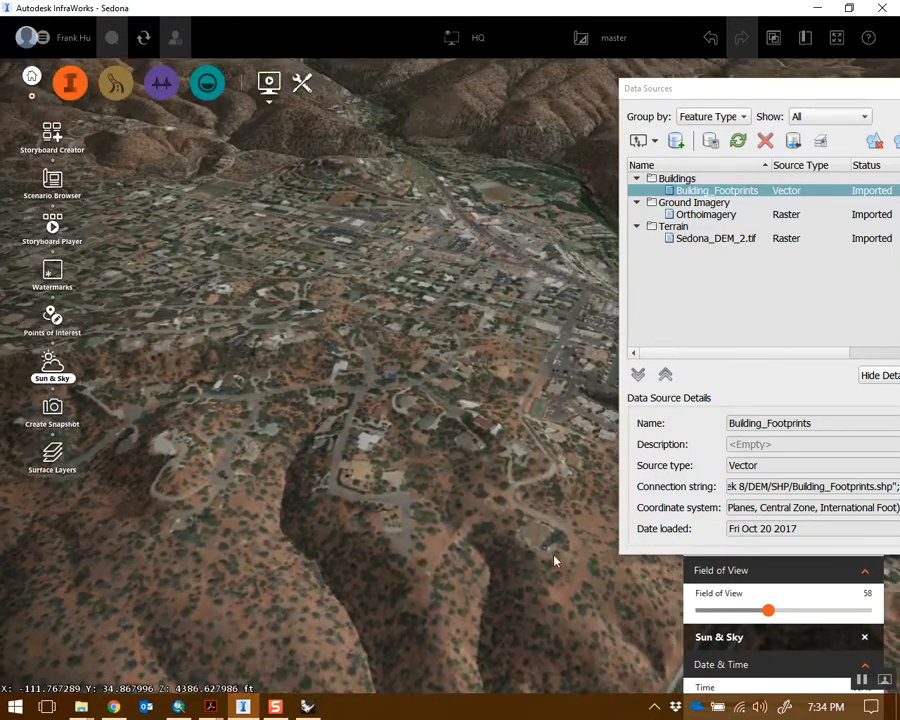
{"action": "scroll", "coordinate": [440, 462], "scroll_direction": "down", "scroll_amount": 5}
{"action": "left_click_drag", "start_coordinate": [440, 462], "coordinate": [488, 548]}
{"action": "scroll", "coordinate": [472, 430], "scroll_direction": "down", "scroll_amount": 3}
{"action": "left_click_drag", "start_coordinate": [472, 430], "coordinate": [444, 425]}
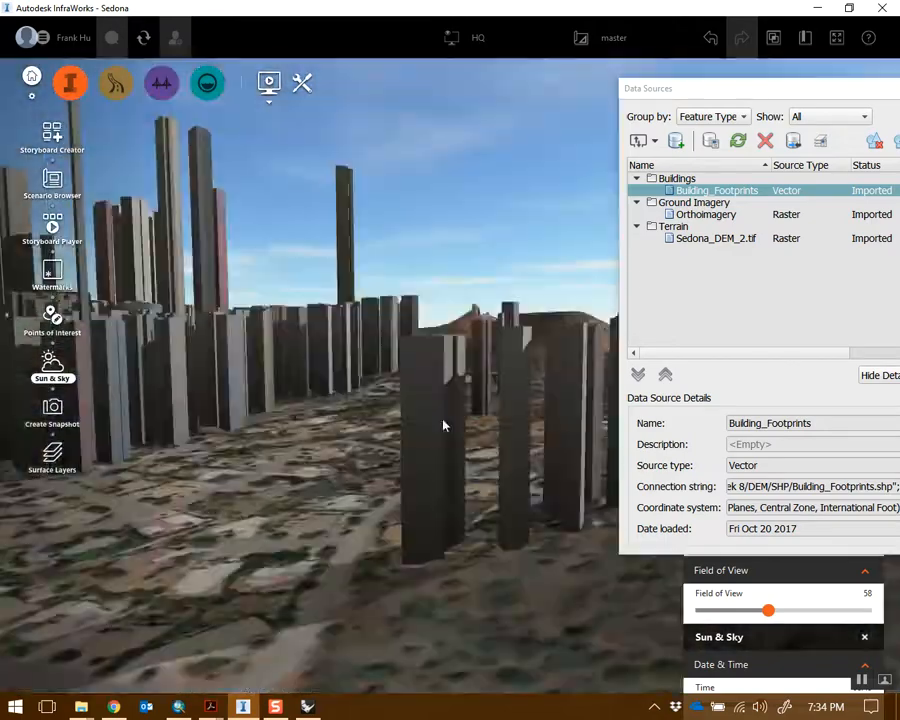
{"action": "scroll", "coordinate": [444, 426], "scroll_direction": "down", "scroll_amount": 5}
{"action": "left_click_drag", "start_coordinate": [396, 500], "coordinate": [500, 441]}
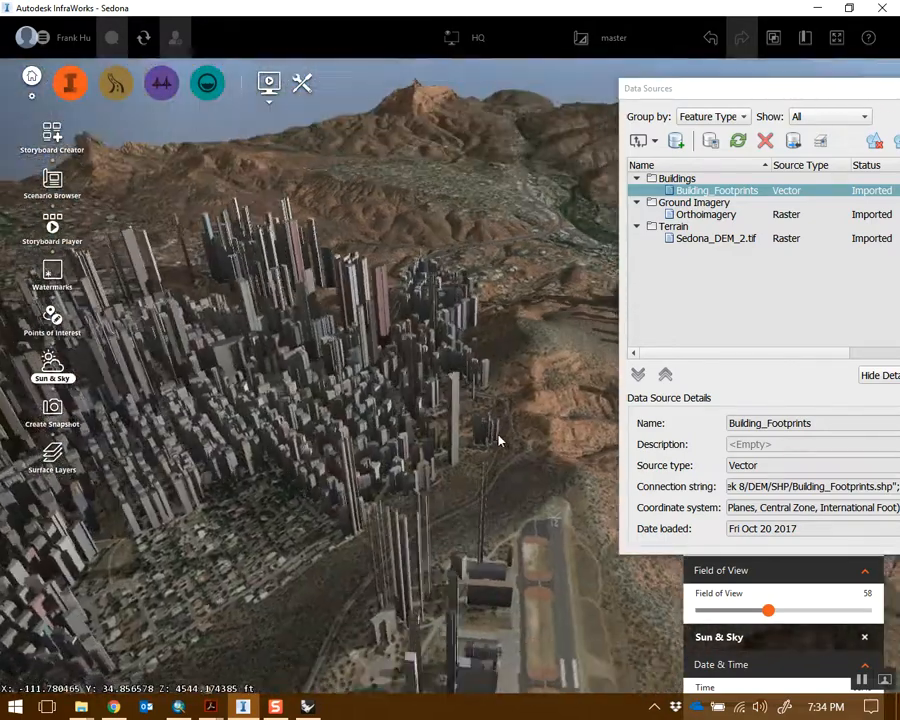
{"action": "left_click_drag", "start_coordinate": [271, 575], "coordinate": [446, 567]}
{"action": "scroll", "coordinate": [456, 466], "scroll_direction": "down", "scroll_amount": 3}
{"action": "left_click_drag", "start_coordinate": [456, 466], "coordinate": [421, 438]}
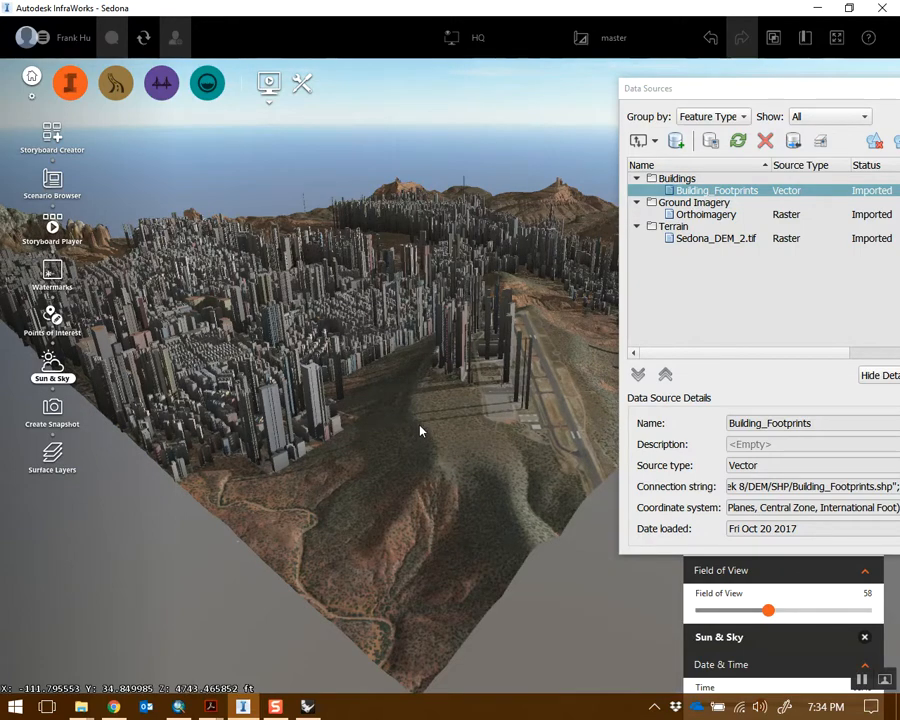
{"action": "middle_click_drag", "start_coordinate": [420, 430], "coordinate": [459, 456]}
{"action": "middle_click_drag", "start_coordinate": [418, 397], "coordinate": [476, 430]}
{"action": "middle_click_drag", "start_coordinate": [372, 434], "coordinate": [398, 412]}
{"action": "middle_click_drag", "start_coordinate": [317, 411], "coordinate": [449, 147]}
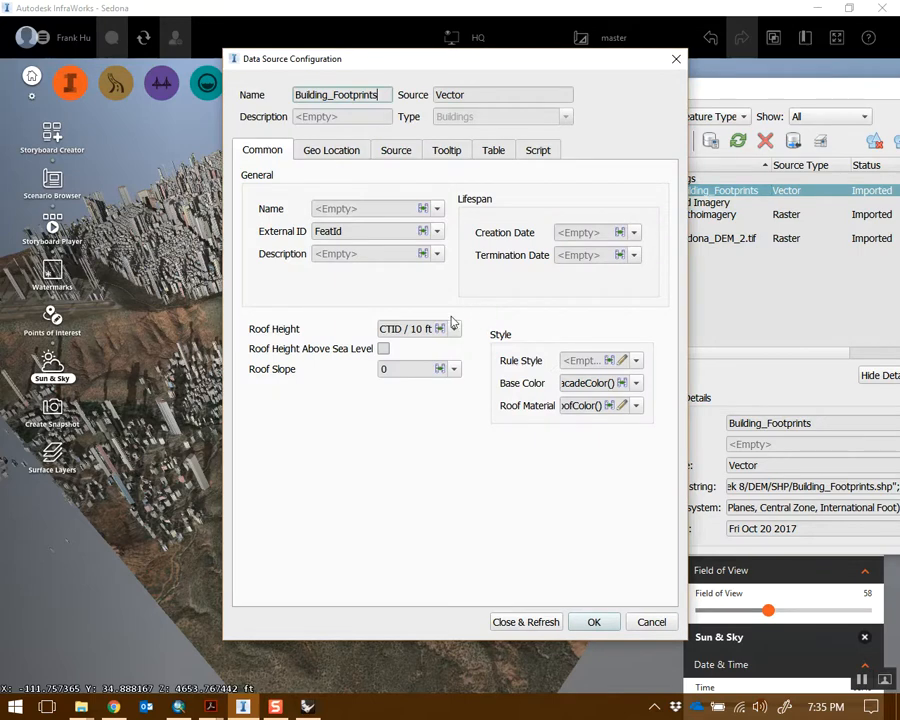
Step: Replace the Building_Footprints roof height expression with 18 ft and set the roof slope to 20
{"action": "left_click", "coordinate": [453, 331]}
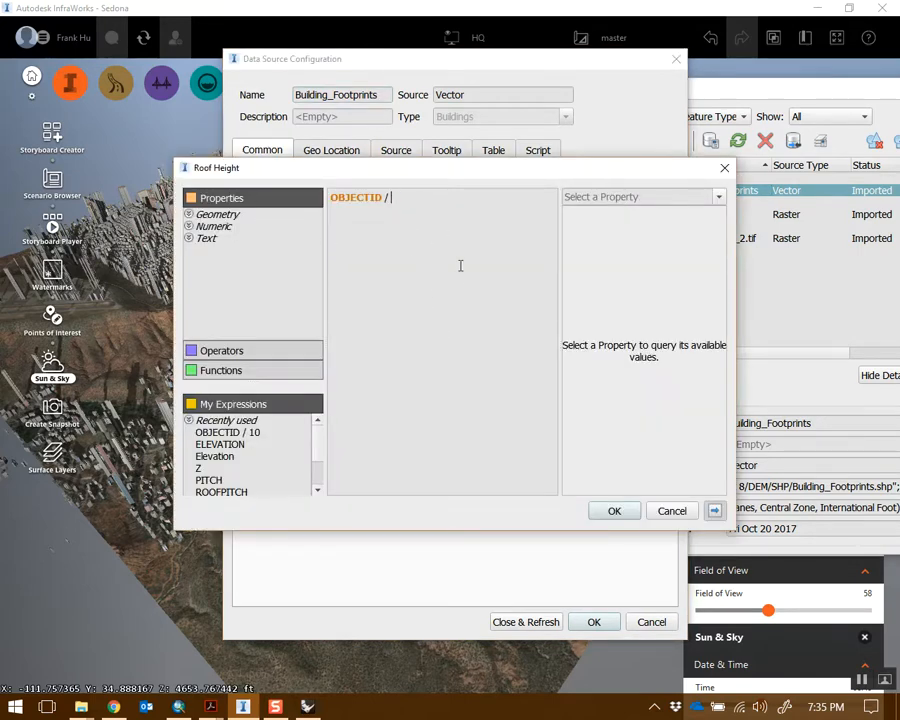
{"action": "key", "text": "BackSpace"}
{"action": "key", "text": "BackSpace"}
{"action": "key", "text": "BackSpace"}
{"action": "key", "text": "BackSpace"}
{"action": "key", "text": "BackSpace"}
{"action": "key", "text": "BackSpace"}
{"action": "key", "text": "BackSpace"}
{"action": "key", "text": "BackSpace"}
{"action": "key", "text": "BackSpace"}
{"action": "key", "text": "BackSpace"}
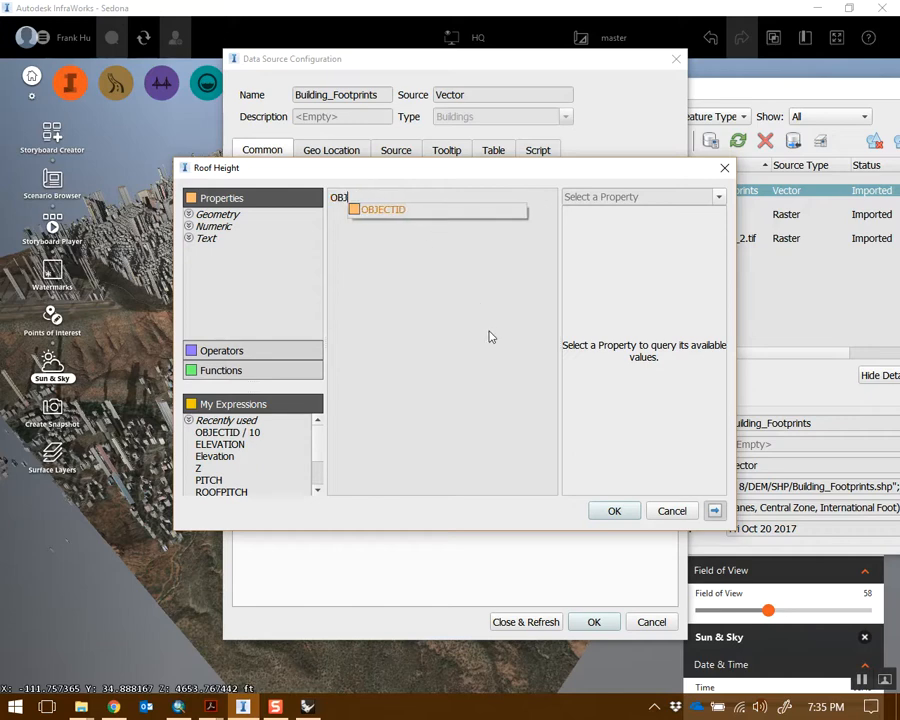
{"action": "left_click", "coordinate": [614, 512]}
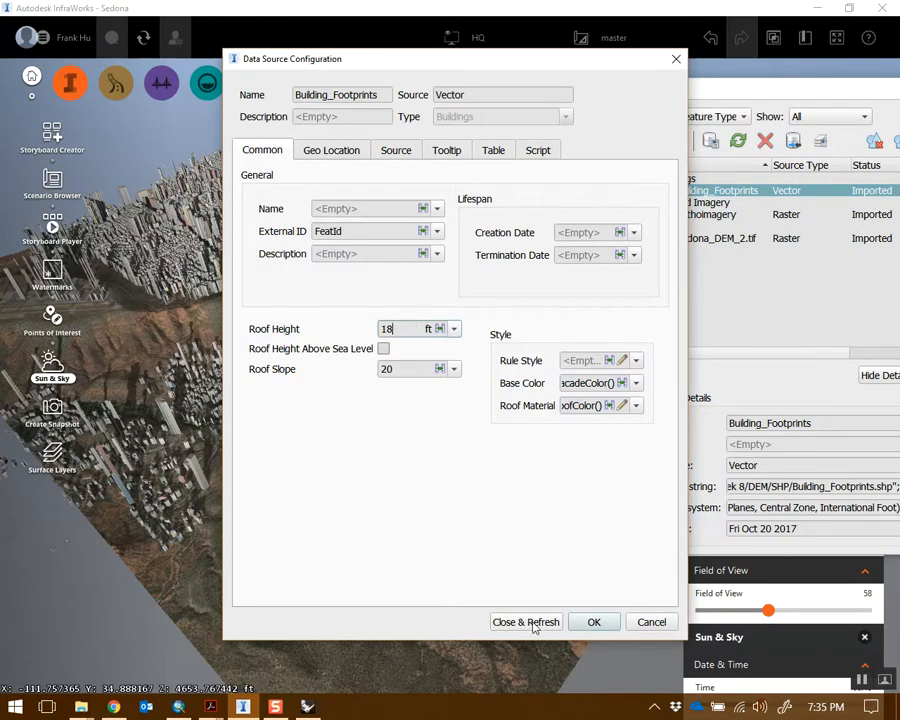
Step: Apply the building configuration, refresh the data source, and view the updated buildings in the model
{"action": "left_click_drag", "start_coordinate": [455, 62], "coordinate": [641, 123]}
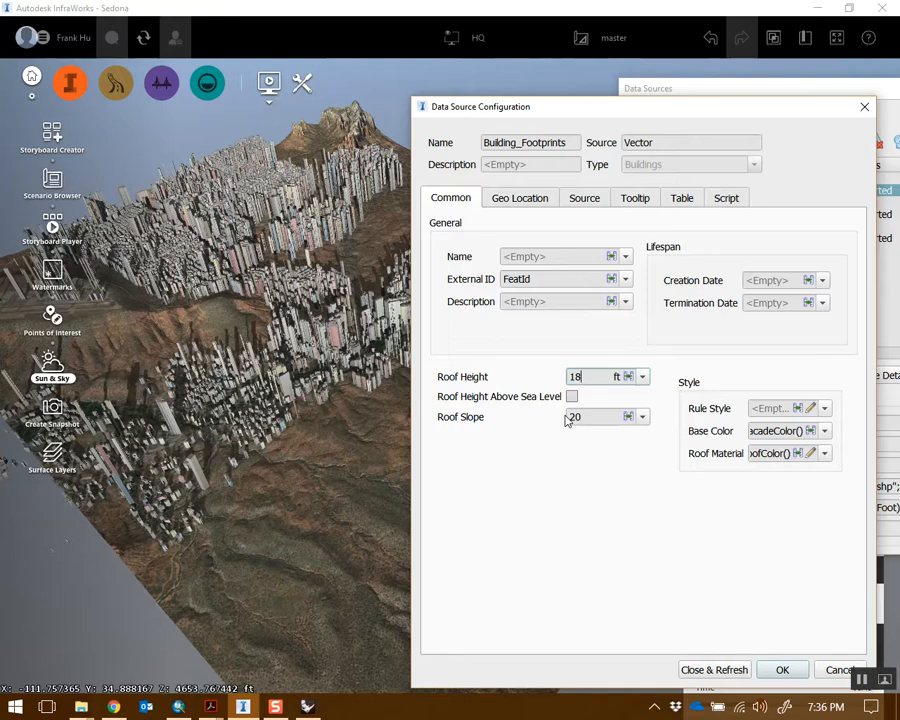
{"action": "left_click_drag", "start_coordinate": [617, 110], "coordinate": [609, 78]}
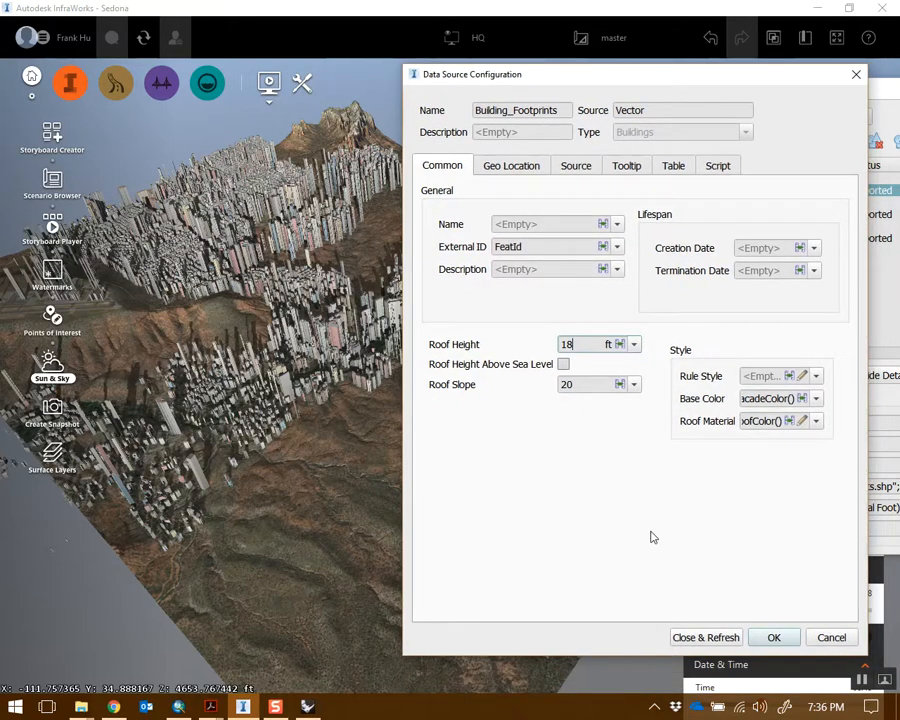
{"action": "left_click", "coordinate": [706, 637]}
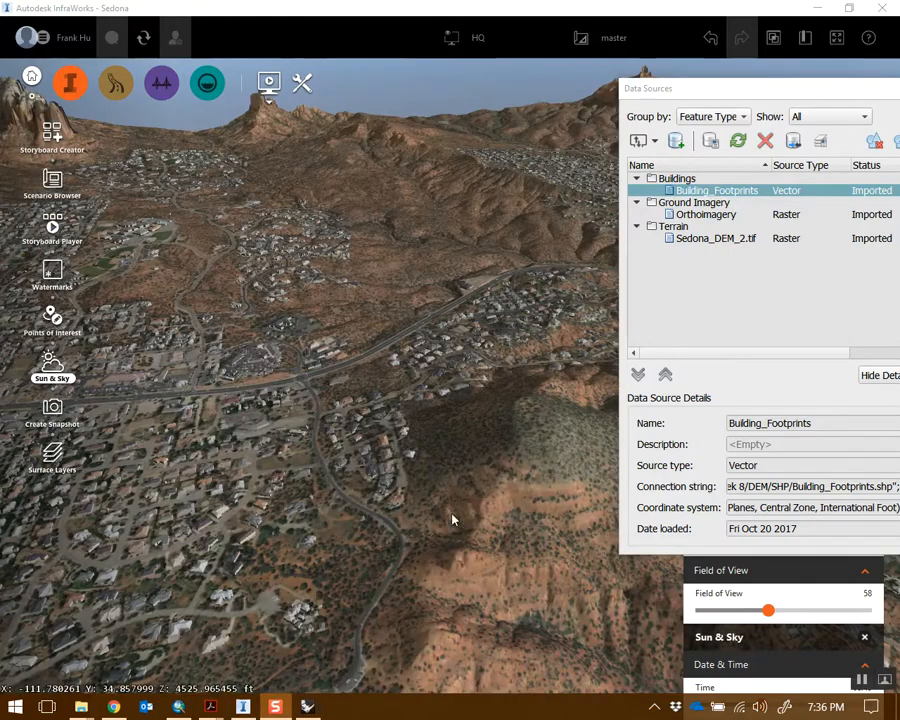
{"action": "left_click_drag", "start_coordinate": [454, 518], "coordinate": [590, 345]}
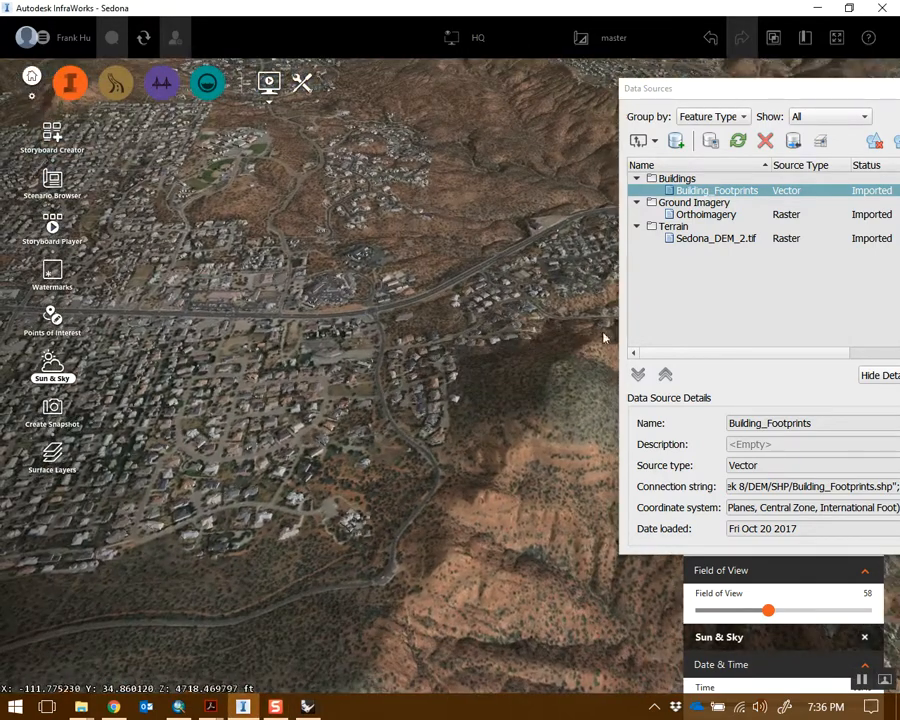
Step: Set the sun time to 08:21 and the view's field of view to 61
{"action": "left_click_drag", "start_coordinate": [762, 92], "coordinate": [717, 102]}
{"action": "left_click", "coordinate": [654, 613]}
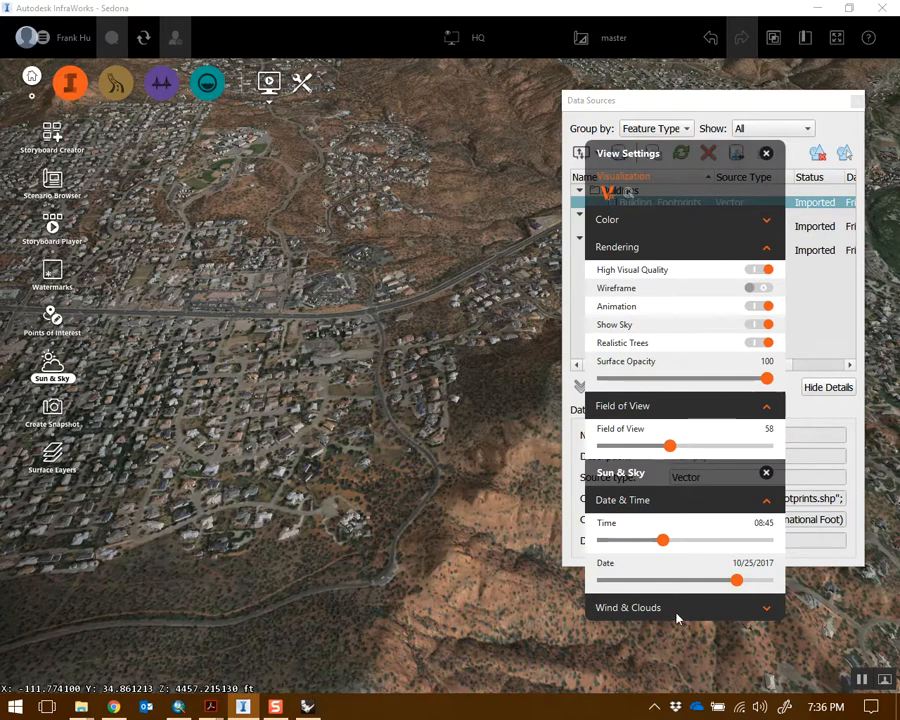
{"action": "left_click_drag", "start_coordinate": [658, 145], "coordinate": [678, 105]}
{"action": "left_click", "coordinate": [703, 506]}
{"action": "left_click_drag", "start_coordinate": [705, 505], "coordinate": [683, 500]}
{"action": "mouse_move", "coordinate": [691, 409]}
{"action": "left_mouse_down"}
{"action": "mouse_move", "coordinate": [705, 406]}
{"action": "mouse_move", "coordinate": [695, 406]}
{"action": "left_mouse_up"}
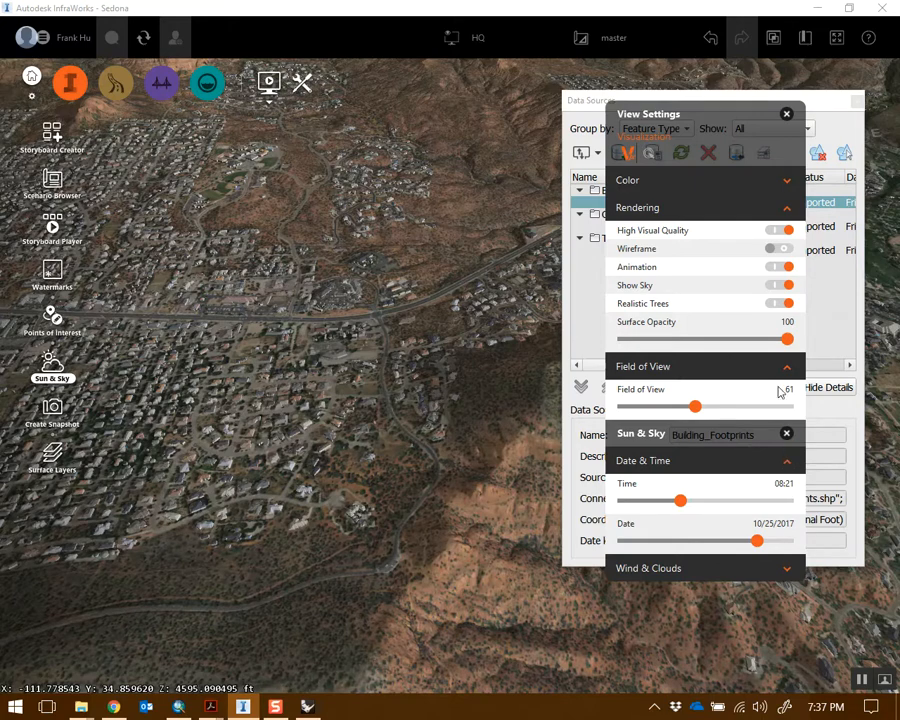
Step: Turn on Sun Color and set the sun time to 10:12 and the date to 11/11/2017
{"action": "left_click", "coordinate": [787, 180]}
{"action": "left_click", "coordinate": [779, 325]}
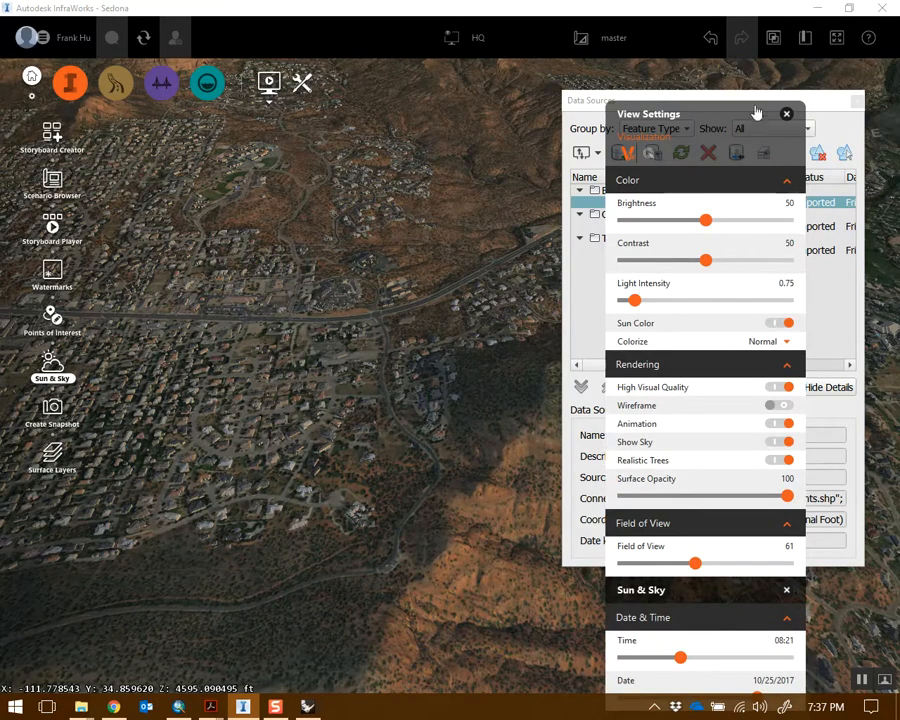
{"action": "left_click", "coordinate": [786, 365]}
{"action": "mouse_move", "coordinate": [682, 526]}
{"action": "left_mouse_down"}
{"action": "mouse_move", "coordinate": [710, 529]}
{"action": "mouse_move", "coordinate": [693, 526]}
{"action": "left_mouse_up"}
{"action": "left_click_drag", "start_coordinate": [757, 566], "coordinate": [766, 568]}
Step: Inspect the pitched-roof buildings around the main road intersection up close
{"action": "left_click_drag", "start_coordinate": [345, 510], "coordinate": [486, 450]}
{"action": "left_click_drag", "start_coordinate": [414, 311], "coordinate": [464, 460]}
{"action": "scroll", "coordinate": [398, 402], "scroll_direction": "up", "scroll_amount": 10}
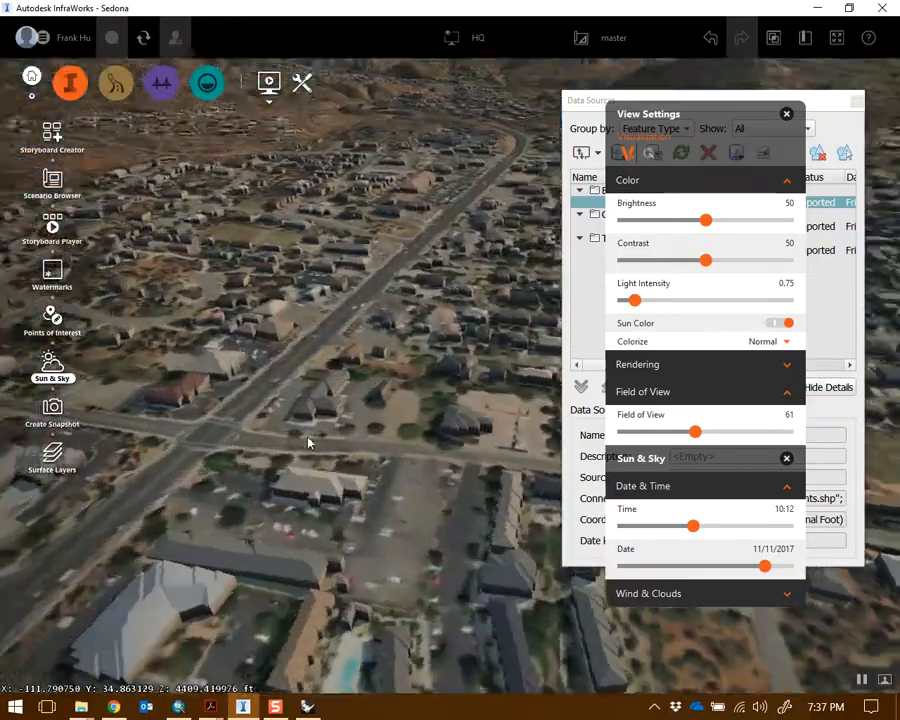
{"action": "left_click_drag", "start_coordinate": [308, 443], "coordinate": [470, 322]}
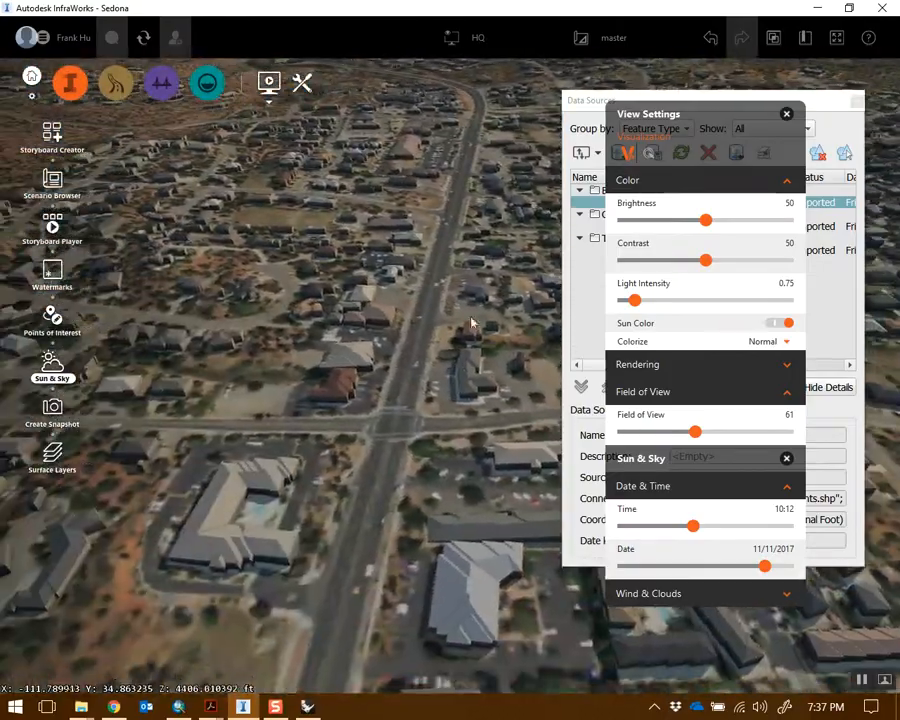
{"action": "left_click_drag", "start_coordinate": [316, 561], "coordinate": [382, 448]}
{"action": "scroll", "coordinate": [382, 448], "scroll_direction": "down", "scroll_amount": 4}
Step: Survey the whole Sedona model from several distant viewpoints, covering the town, valley and surrounding terrain
{"action": "left_click_drag", "start_coordinate": [679, 119], "coordinate": [722, 157]}
{"action": "left_click_drag", "start_coordinate": [501, 298], "coordinate": [399, 329]}
{"action": "scroll", "coordinate": [416, 410], "scroll_direction": "up", "scroll_amount": 3}
{"action": "scroll", "coordinate": [394, 378], "scroll_direction": "down", "scroll_amount": 5}
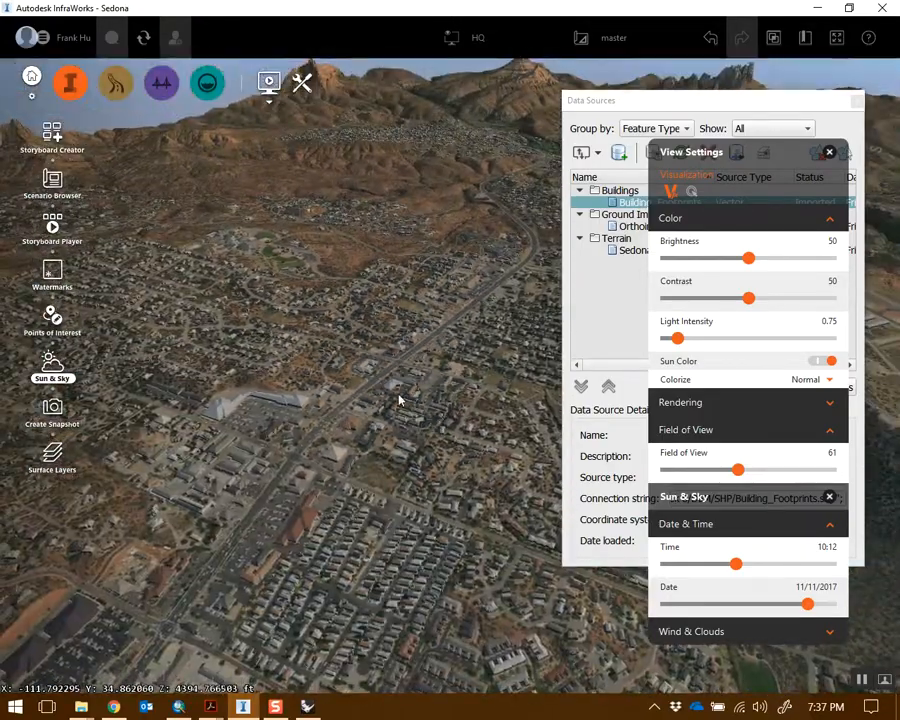
{"action": "middle_click_drag", "start_coordinate": [399, 400], "coordinate": [380, 426]}
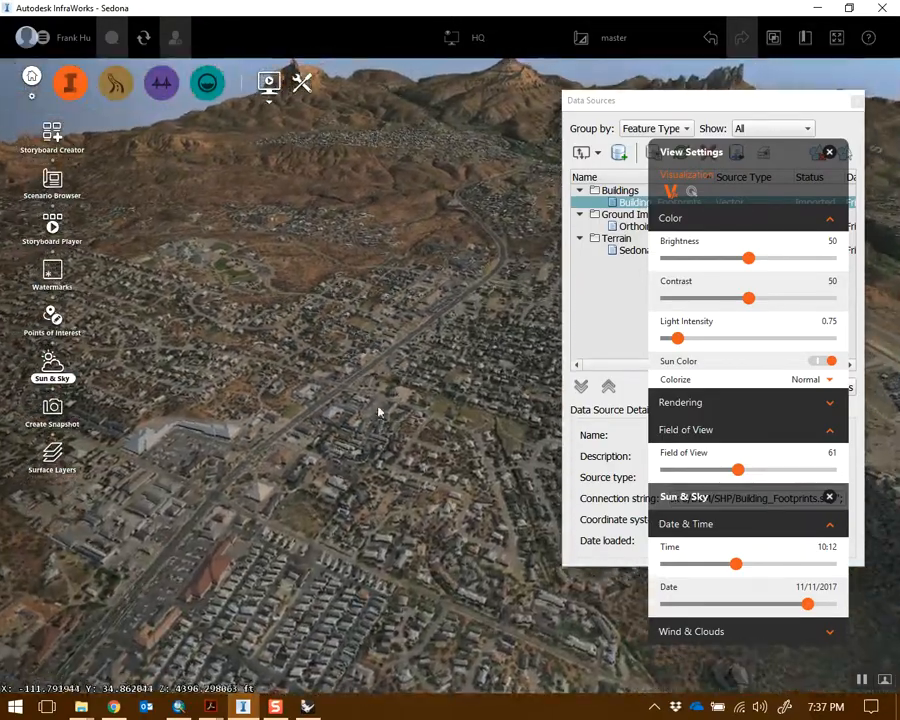
{"action": "scroll", "coordinate": [300, 410], "scroll_direction": "down", "scroll_amount": 3}
{"action": "left_click_drag", "start_coordinate": [370, 470], "coordinate": [424, 426]}
{"action": "scroll", "coordinate": [430, 450], "scroll_direction": "down", "scroll_amount": 3}
{"action": "scroll", "coordinate": [430, 454], "scroll_direction": "up", "scroll_amount": 5}
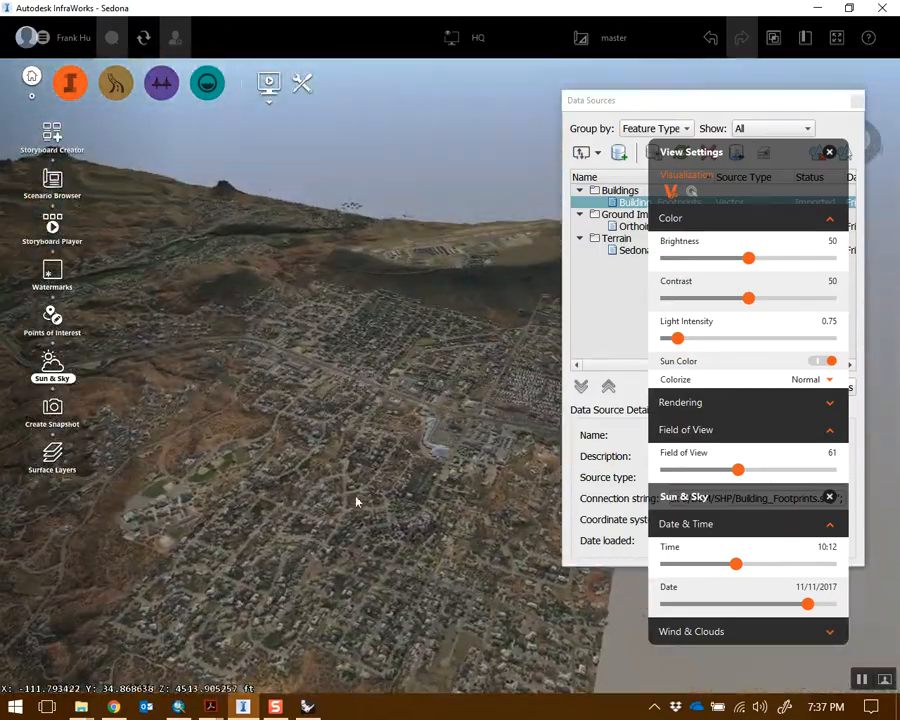
{"action": "scroll", "coordinate": [343, 509], "scroll_direction": "down", "scroll_amount": 4}
{"action": "left_click_drag", "start_coordinate": [404, 440], "coordinate": [440, 480]}
{"action": "left_click_drag", "start_coordinate": [500, 261], "coordinate": [378, 462]}
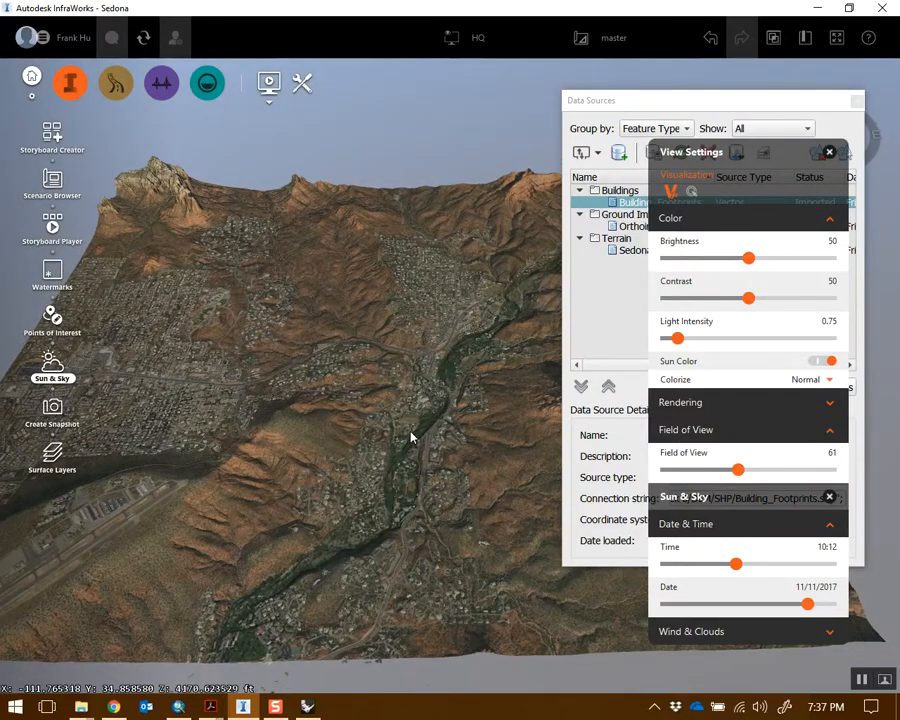
Step: Move the View Settings and Data Sources windows clear of each other and turn off High Visual Quality rendering
{"action": "right_click_drag", "start_coordinate": [342, 457], "coordinate": [383, 421]}
{"action": "left_click_drag", "start_coordinate": [808, 160], "coordinate": [836, 173]}
{"action": "left_click", "coordinate": [801, 102]}
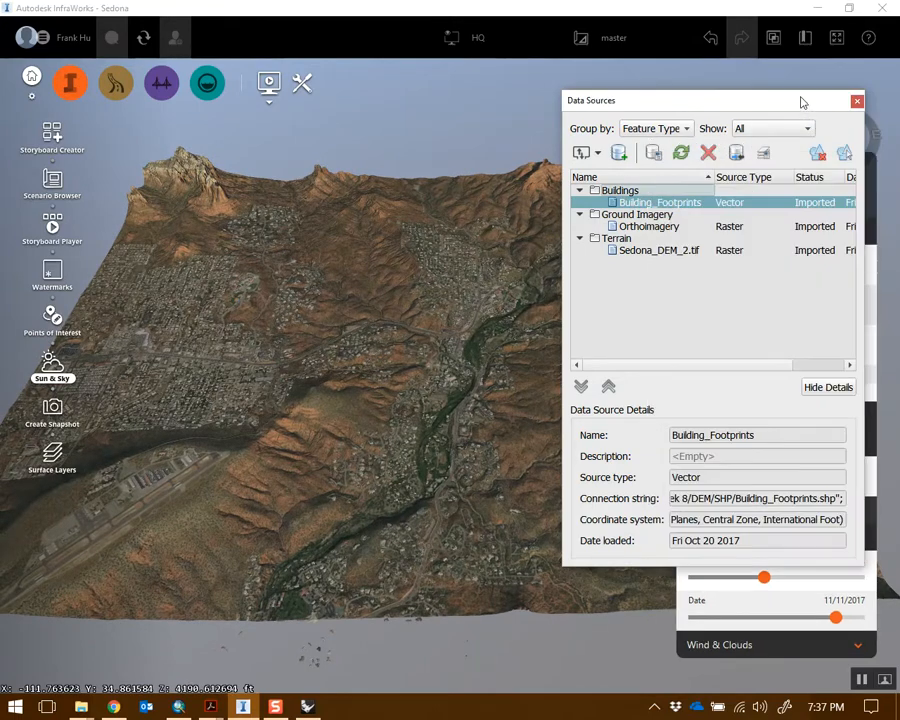
{"action": "left_click_drag", "start_coordinate": [785, 101], "coordinate": [600, 79]}
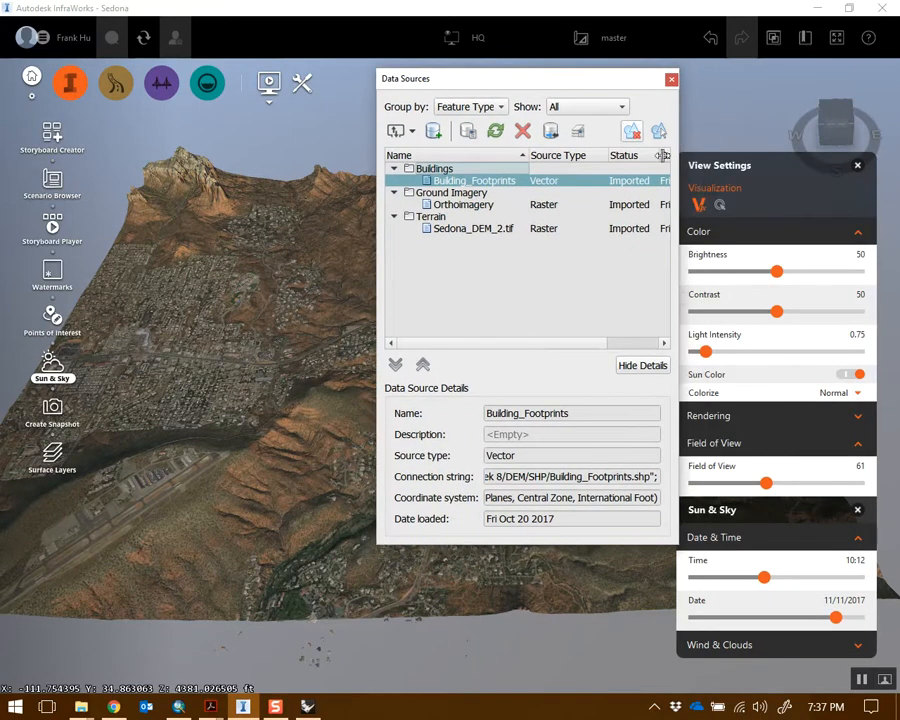
{"action": "left_click", "coordinate": [855, 419]}
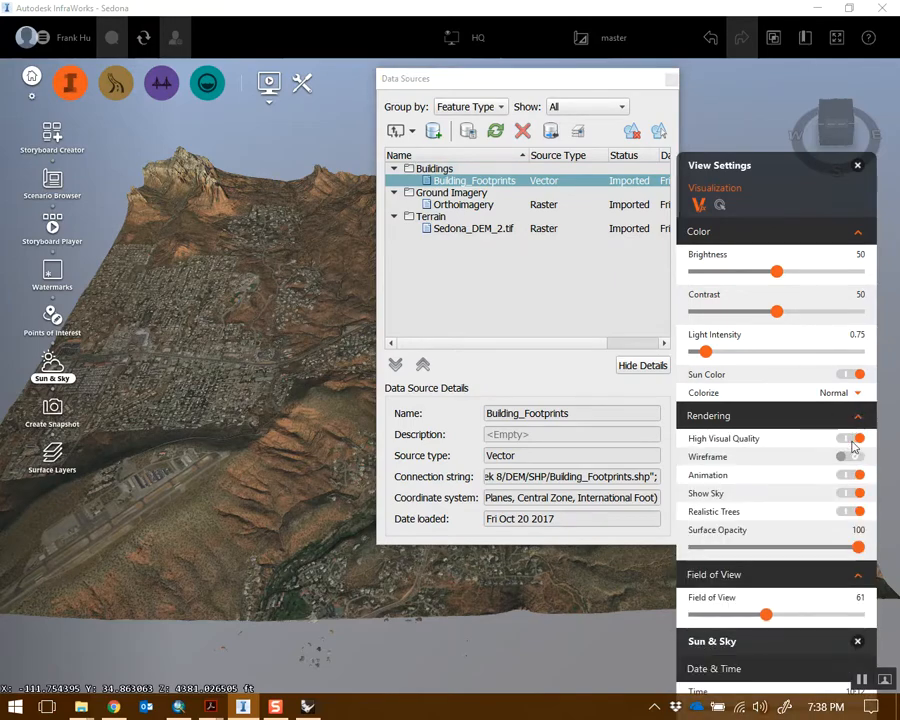
{"action": "left_click", "coordinate": [855, 444]}
Step: Examine the terrain imagery at the edge of the Sedona model up close
{"action": "left_click_drag", "start_coordinate": [329, 428], "coordinate": [226, 384]}
{"action": "scroll", "coordinate": [227, 385], "scroll_direction": "up", "scroll_amount": 3}
{"action": "middle_click_drag", "start_coordinate": [255, 357], "coordinate": [4, 376]}
{"action": "scroll", "coordinate": [231, 370], "scroll_direction": "up", "scroll_amount": 2}
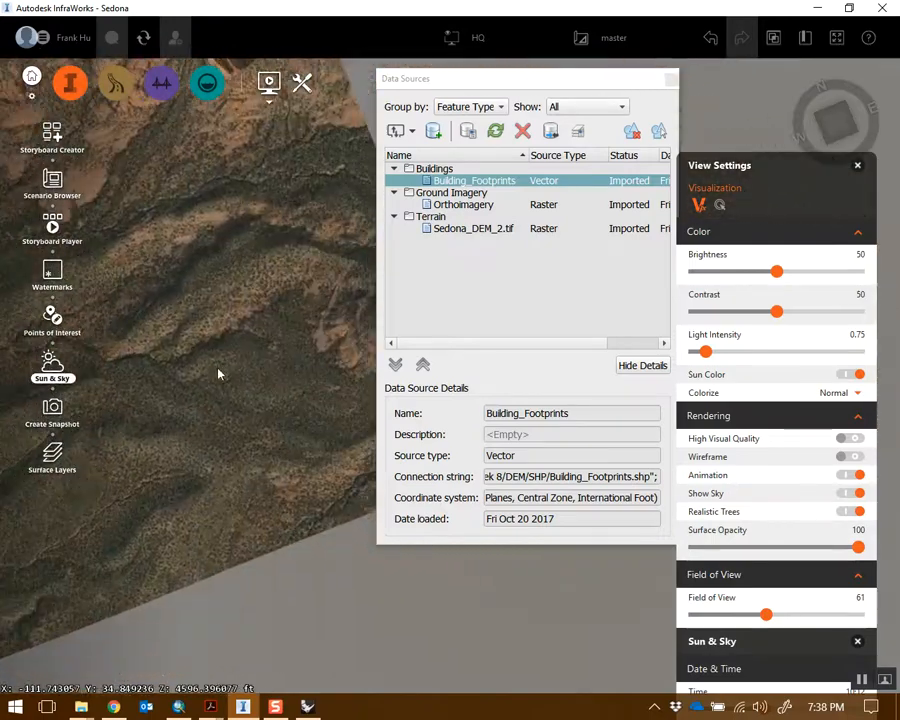
{"action": "scroll", "coordinate": [182, 370], "scroll_direction": "up", "scroll_amount": 8}
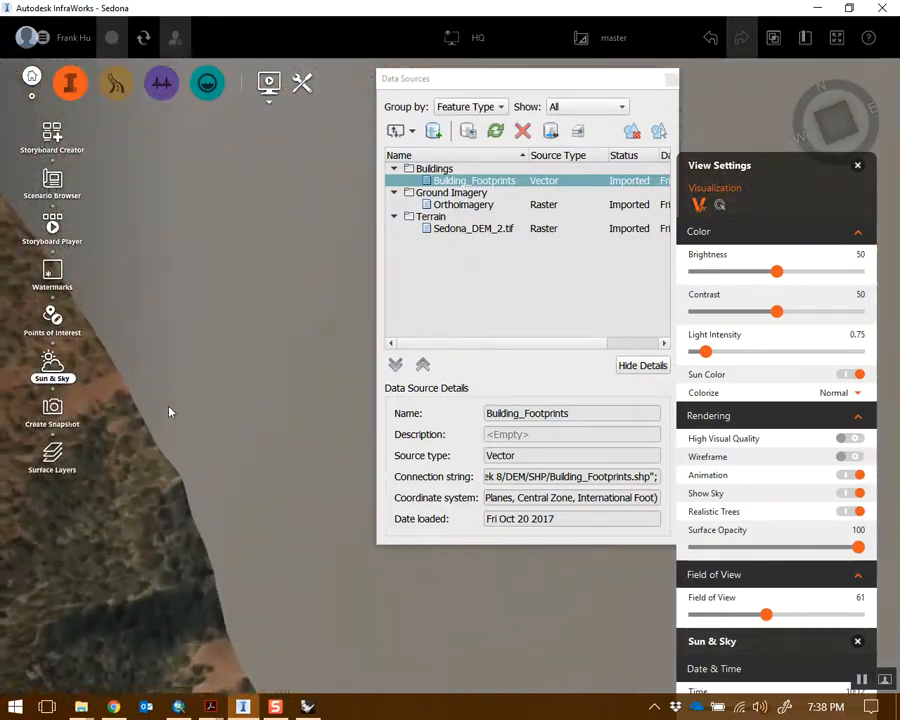
{"action": "left_click_drag", "start_coordinate": [573, 82], "coordinate": [750, 121]}
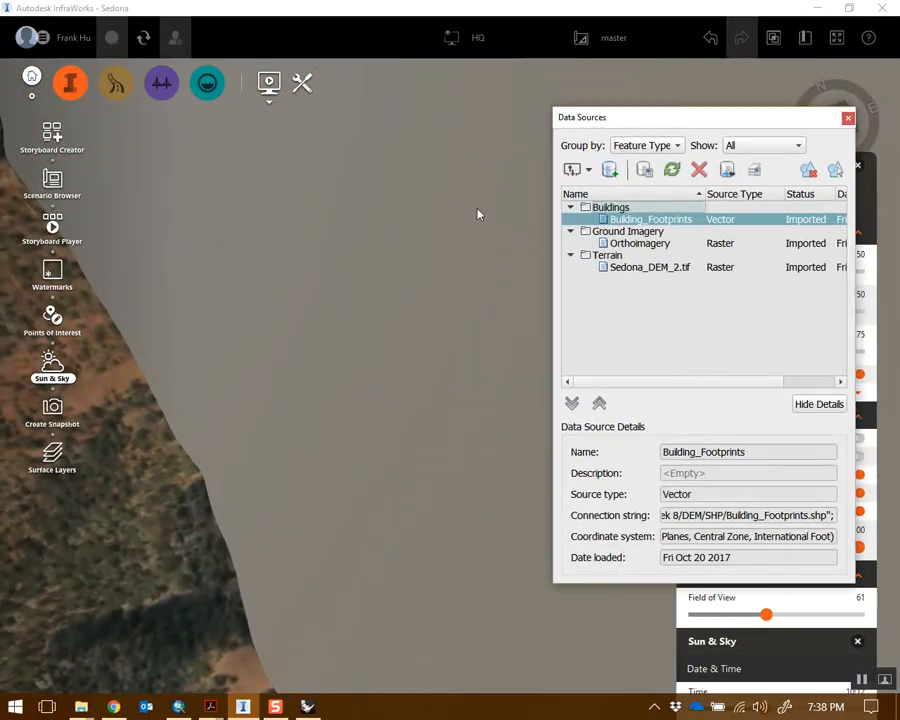
{"action": "scroll", "coordinate": [297, 374], "scroll_direction": "up", "scroll_amount": 8}
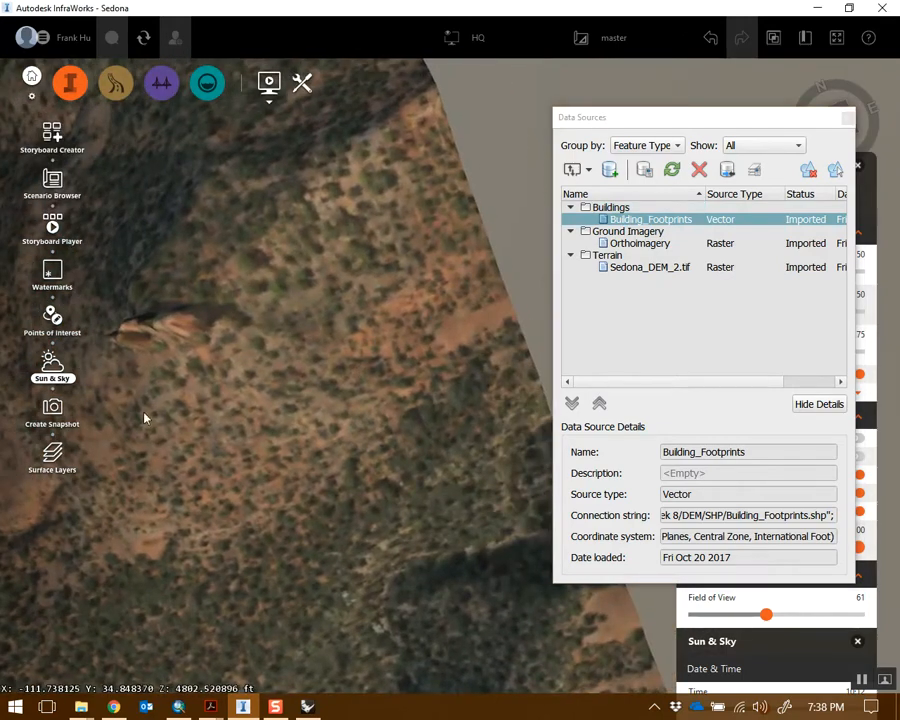
{"action": "middle_click_drag", "start_coordinate": [415, 366], "coordinate": [189, 460]}
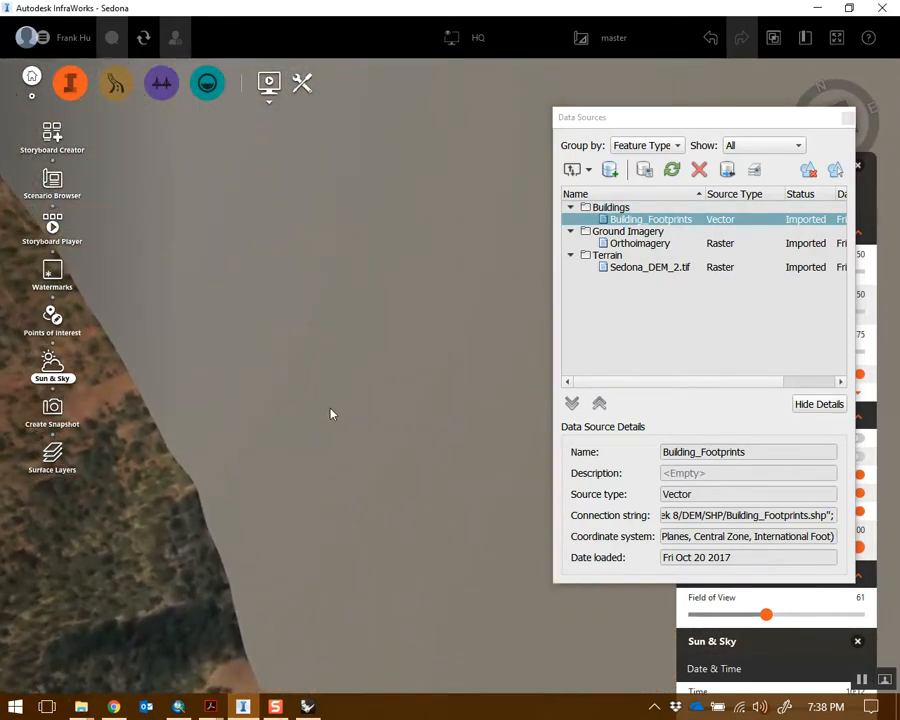
{"action": "middle_click_drag", "start_coordinate": [328, 414], "coordinate": [192, 461]}
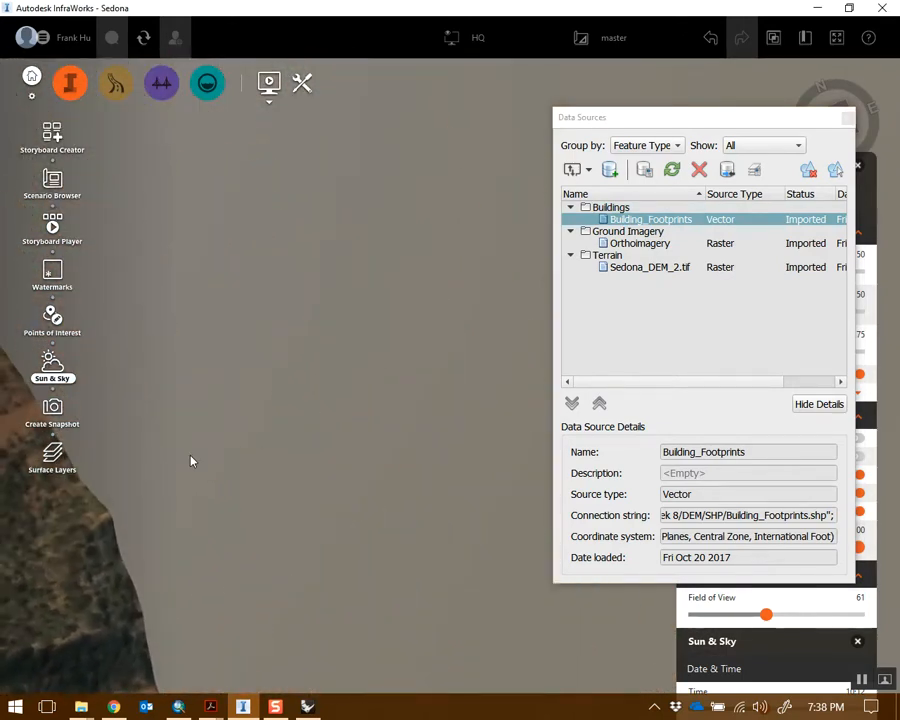
Step: Leave InfraWorks, locate the Sedona DWG file in the Week 8 folder and switch to the Sedona drawing in Rhinoceros
{"action": "left_click", "coordinate": [826, 9]}
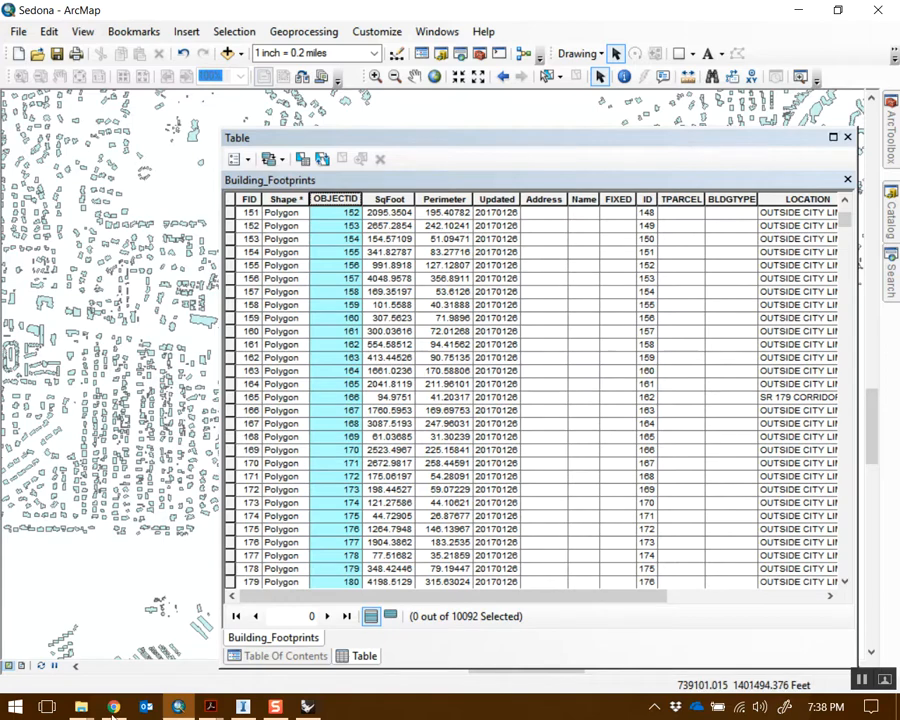
{"action": "mouse_move", "coordinate": [81, 707]}
{"action": "left_click", "coordinate": [766, 645]}
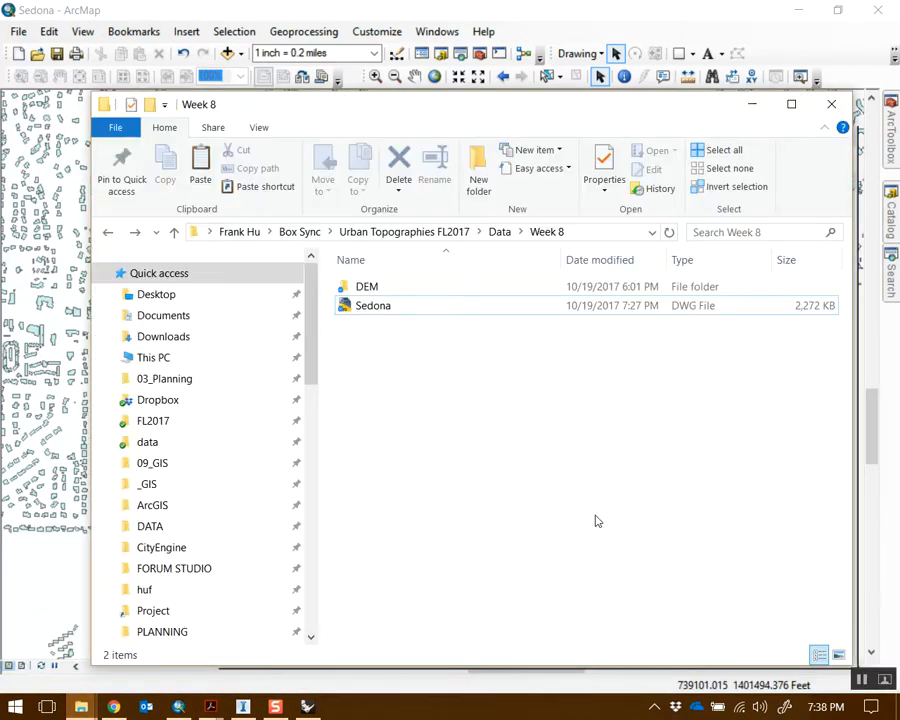
{"action": "left_click", "coordinate": [424, 305]}
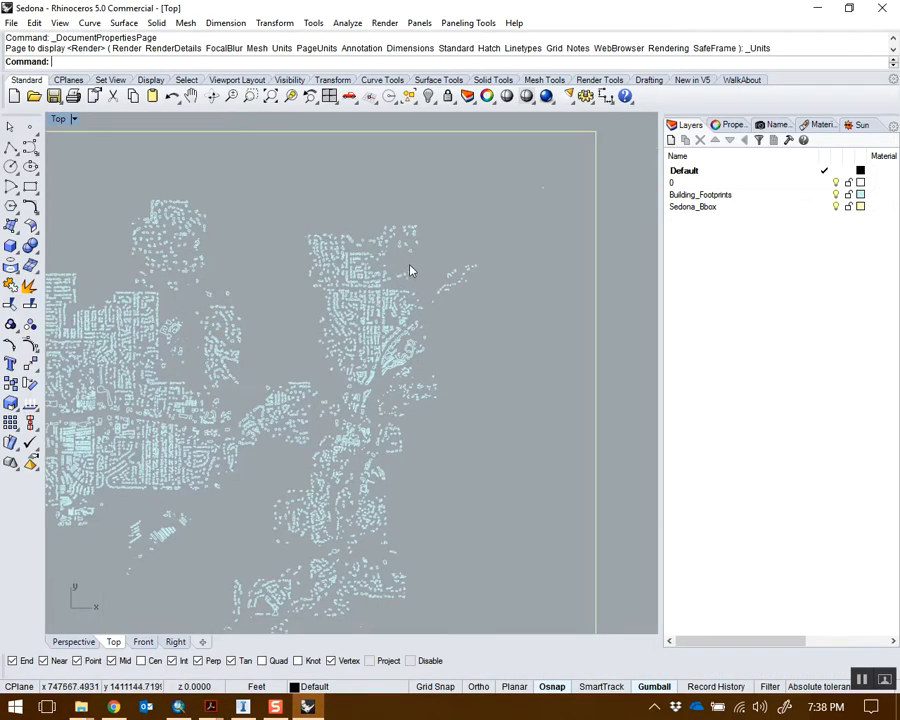
Step: Examine the Sedona building footprints and their bounding box in the Top and Perspective views
{"action": "scroll", "coordinate": [410, 270], "scroll_direction": "down", "scroll_amount": 4}
{"action": "scroll", "coordinate": [370, 330], "scroll_direction": "up", "scroll_amount": 3}
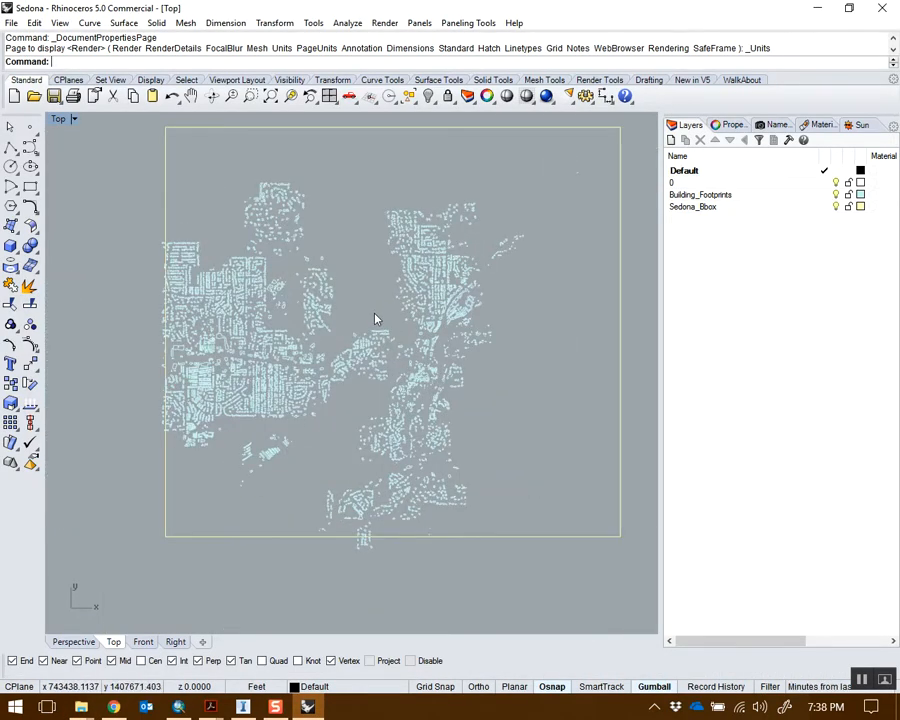
{"action": "mouse_move", "coordinate": [475, 333]}
{"action": "right_mouse_down"}
{"action": "mouse_move", "coordinate": [461, 378]}
{"action": "mouse_move", "coordinate": [443, 373]}
{"action": "right_mouse_up"}
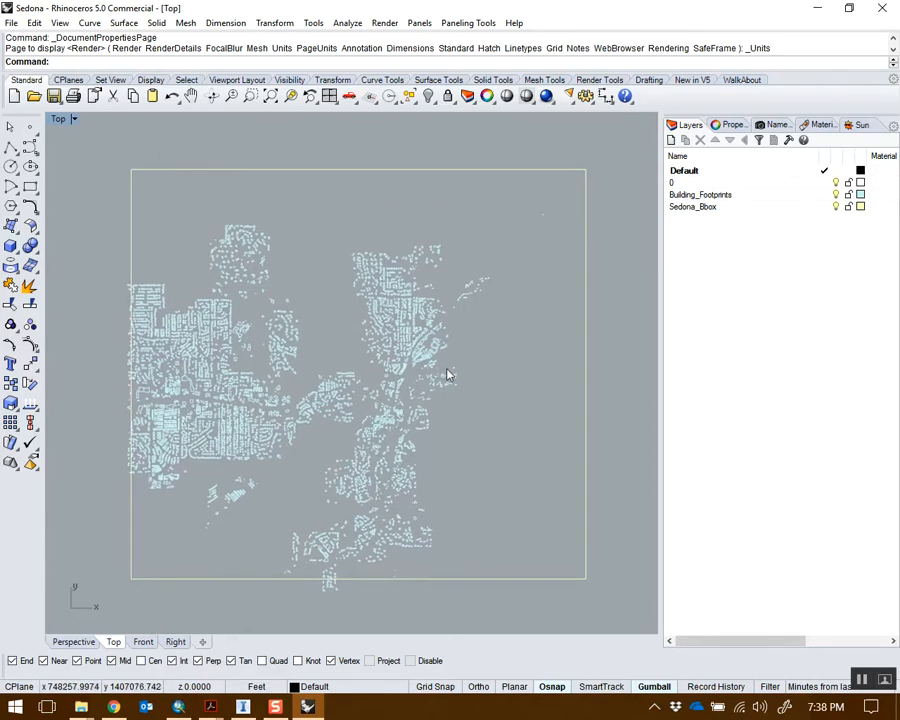
{"action": "left_click", "coordinate": [76, 642]}
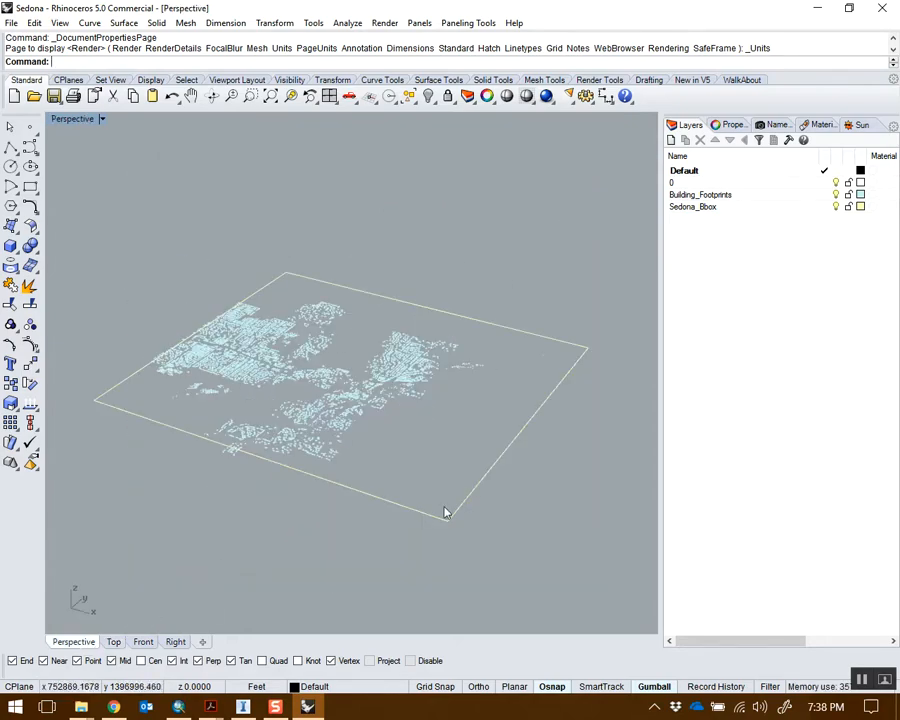
{"action": "scroll", "coordinate": [388, 394], "scroll_direction": "up", "scroll_amount": 6}
{"action": "right_click_drag", "start_coordinate": [388, 394], "coordinate": [448, 388]}
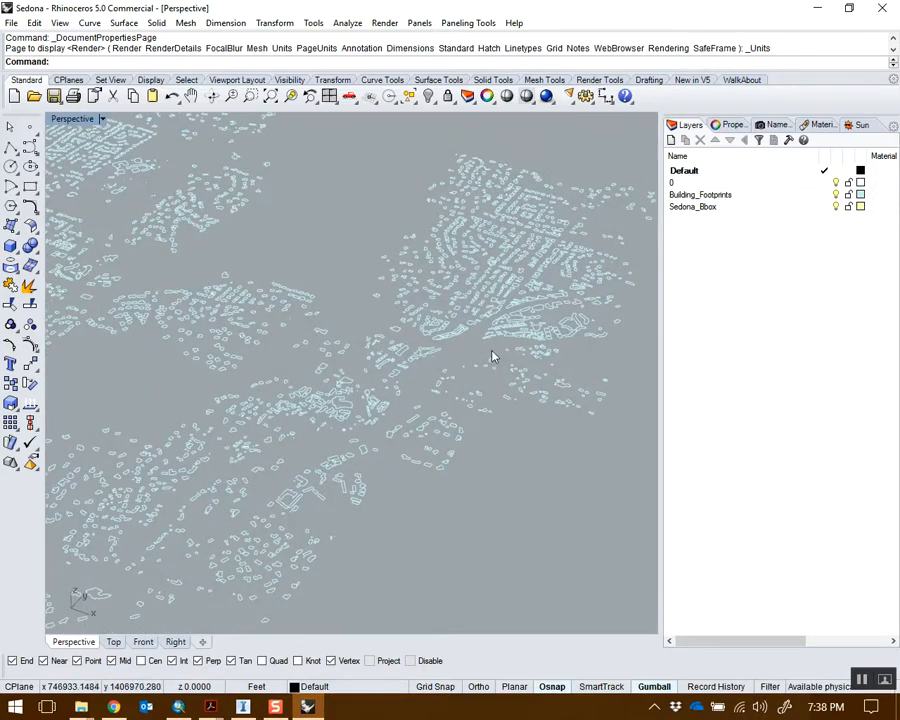
{"action": "scroll", "coordinate": [486, 367], "scroll_direction": "down", "scroll_amount": 5}
{"action": "right_click_drag", "start_coordinate": [482, 370], "coordinate": [483, 403]}
{"action": "right_click_drag", "start_coordinate": [310, 415], "coordinate": [289, 430], "text": "shift"}
{"action": "scroll", "coordinate": [512, 418], "scroll_direction": "up", "scroll_amount": 6}
{"action": "right_click_drag", "start_coordinate": [421, 433], "coordinate": [483, 403], "text": "shift"}
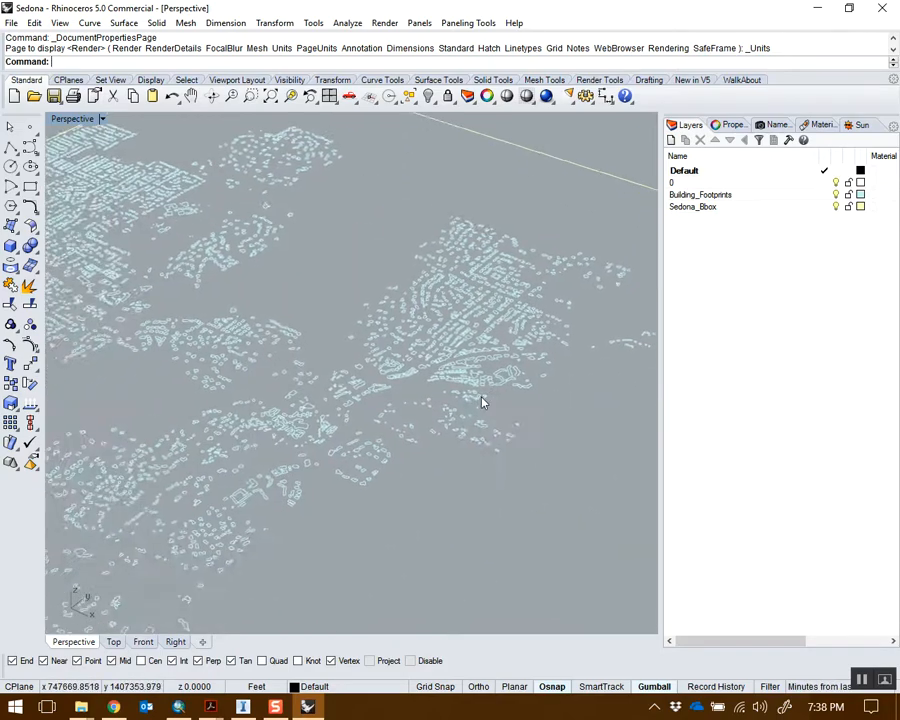
{"action": "scroll", "coordinate": [482, 402], "scroll_direction": "down", "scroll_amount": 6}
{"action": "right_click_drag", "start_coordinate": [602, 311], "coordinate": [555, 302], "text": "shift"}
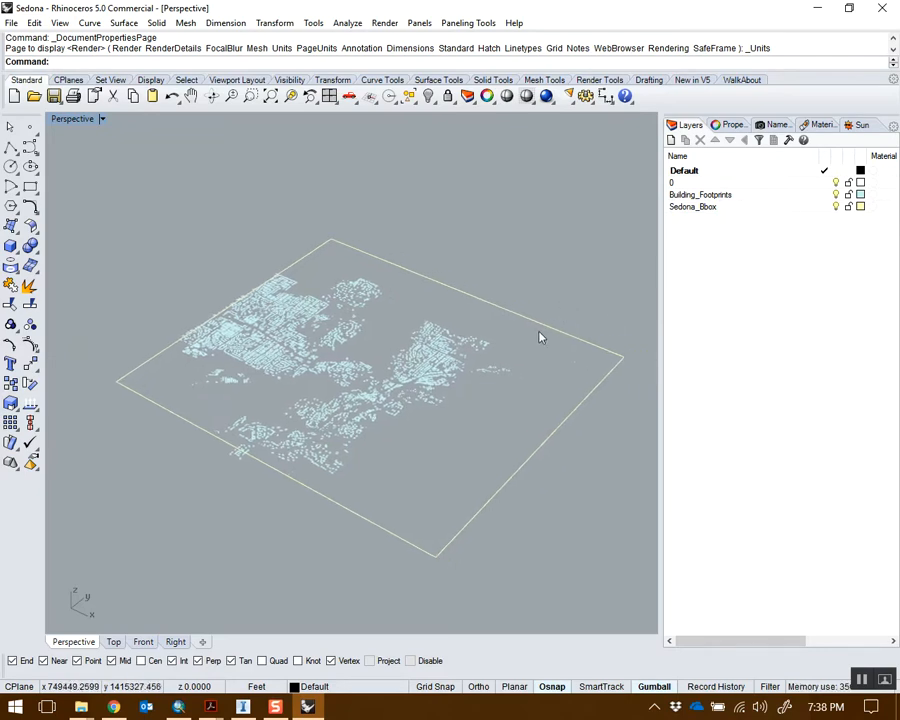
{"action": "mouse_move", "coordinate": [499, 360]}
{"action": "right_mouse_down"}
{"action": "mouse_move", "coordinate": [464, 412]}
{"action": "mouse_move", "coordinate": [492, 359]}
{"action": "right_mouse_up"}
{"action": "scroll", "coordinate": [444, 353], "scroll_direction": "up", "scroll_amount": 8}
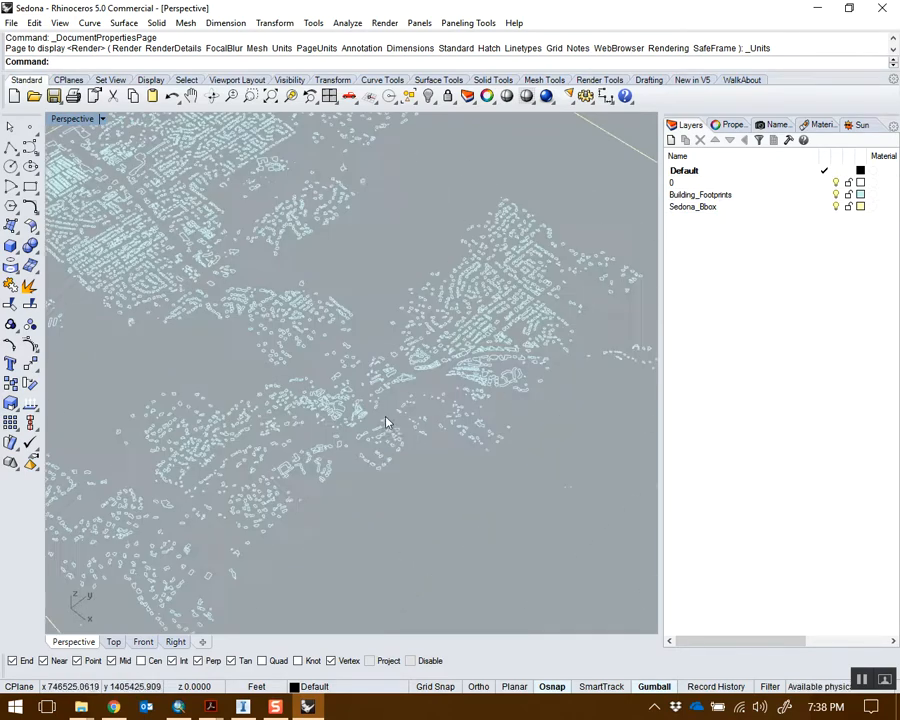
{"action": "mouse_move", "coordinate": [492, 375]}
{"action": "right_mouse_down"}
{"action": "mouse_move", "coordinate": [520, 321]}
{"action": "mouse_move", "coordinate": [484, 382]}
{"action": "right_mouse_up"}
{"action": "scroll", "coordinate": [488, 333], "scroll_direction": "up", "scroll_amount": 8}
{"action": "right_click_drag", "start_coordinate": [470, 325], "coordinate": [428, 396]}
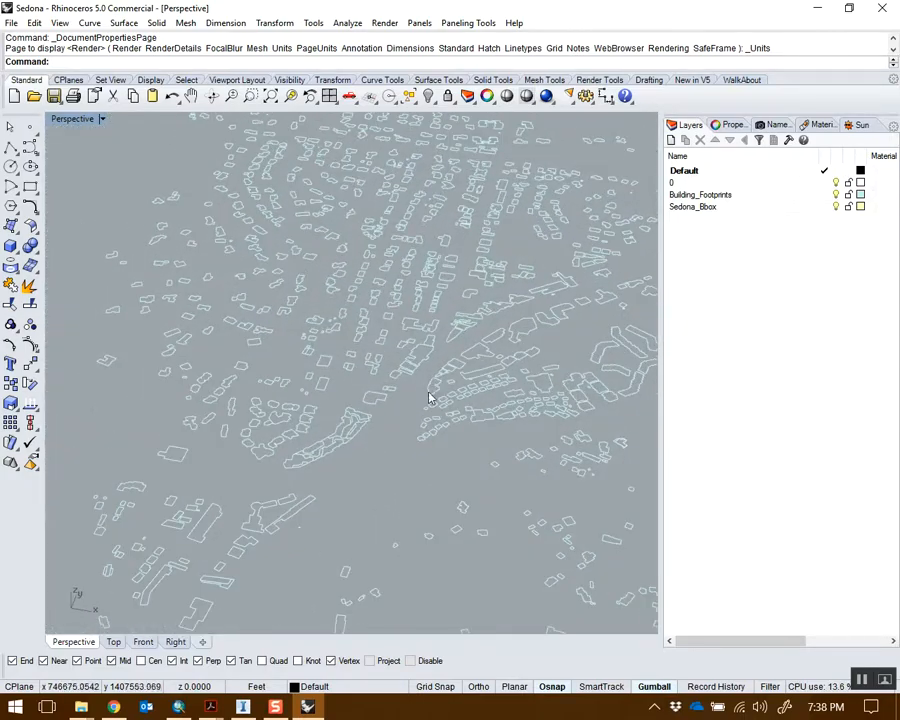
{"action": "scroll", "coordinate": [496, 315], "scroll_direction": "down", "scroll_amount": 10}
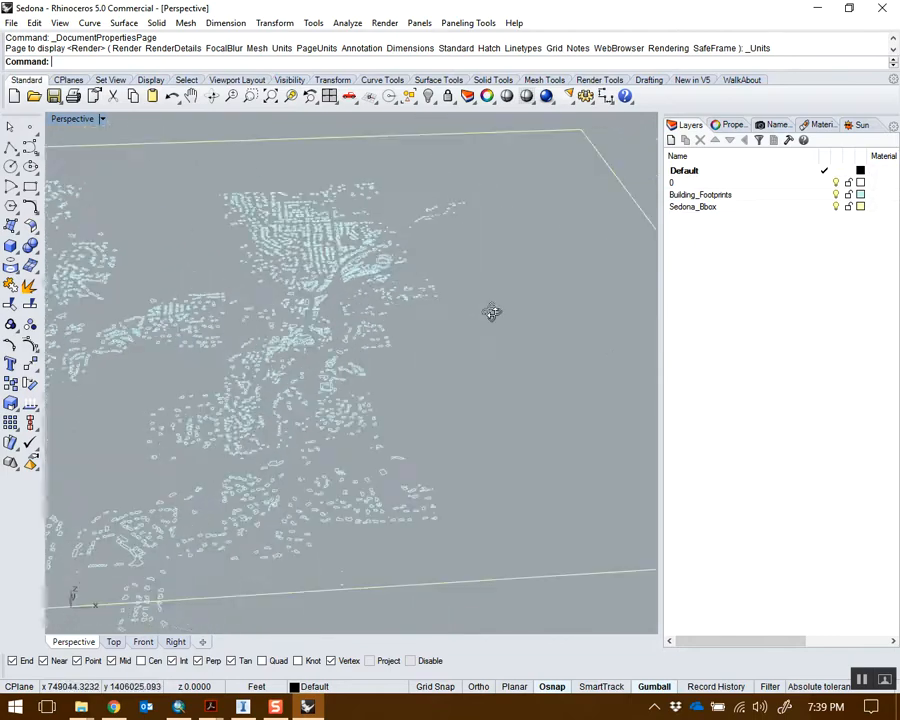
{"action": "right_click_drag", "start_coordinate": [458, 274], "coordinate": [402, 324]}
{"action": "scroll", "coordinate": [409, 326], "scroll_direction": "up", "scroll_amount": 8}
{"action": "scroll", "coordinate": [409, 326], "scroll_direction": "down", "scroll_amount": 6}
{"action": "right_click_drag", "start_coordinate": [450, 301], "coordinate": [429, 314]}
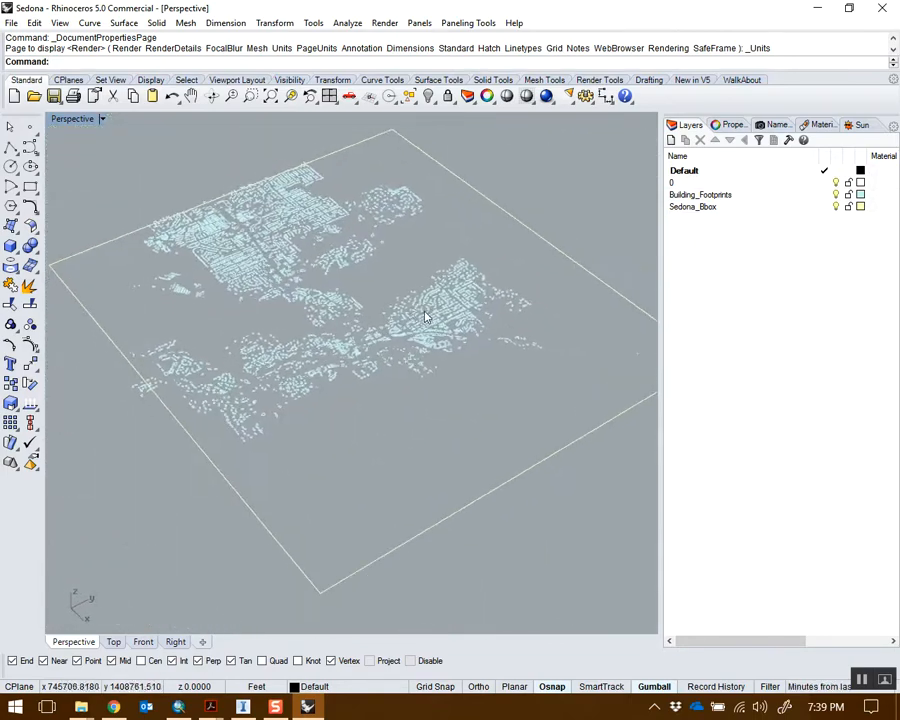
Step: Create a layer named "building" and make it the current layer
{"action": "left_click", "coordinate": [114, 642]}
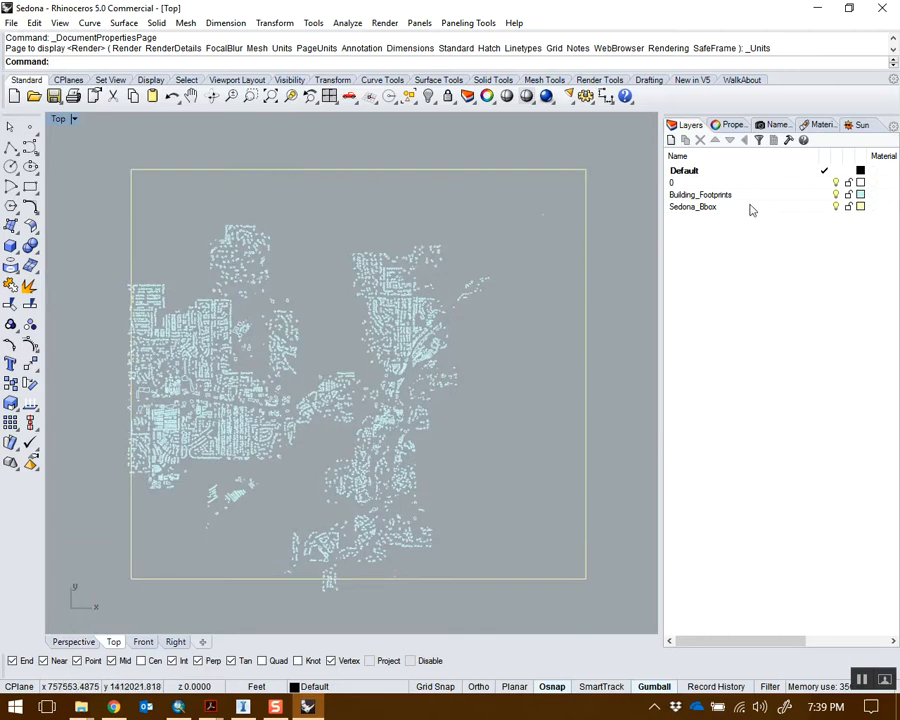
{"action": "left_click", "coordinate": [671, 139]}
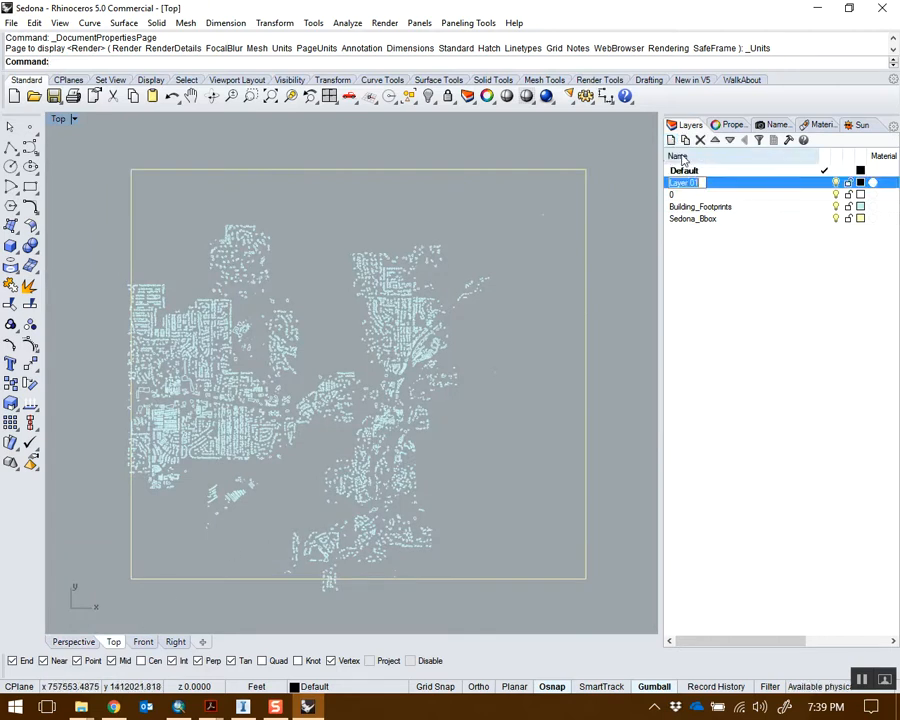
{"action": "type", "text": "building"}
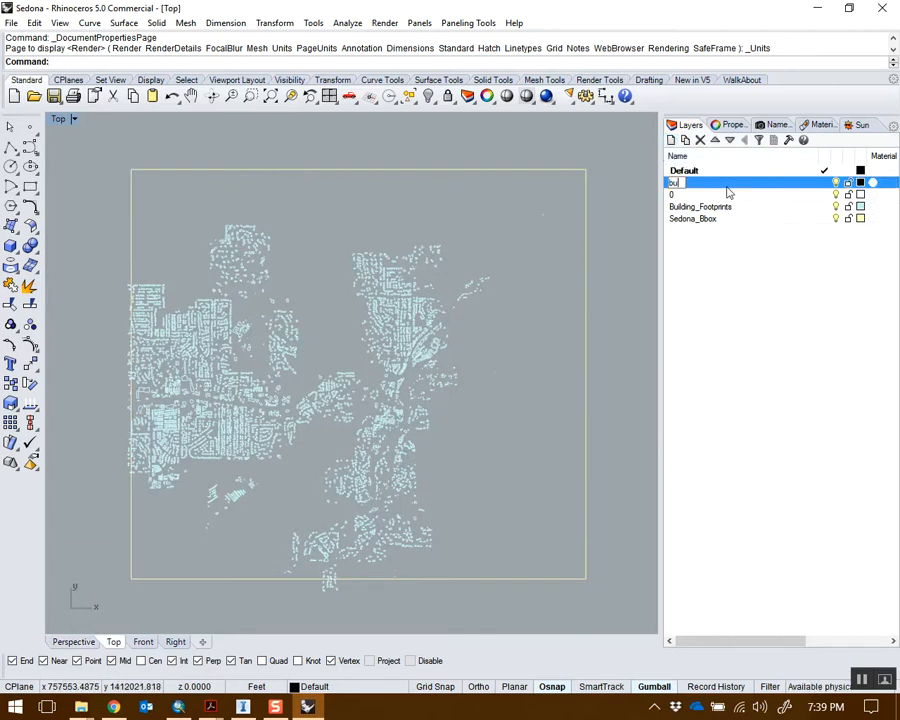
{"action": "key", "text": "Return"}
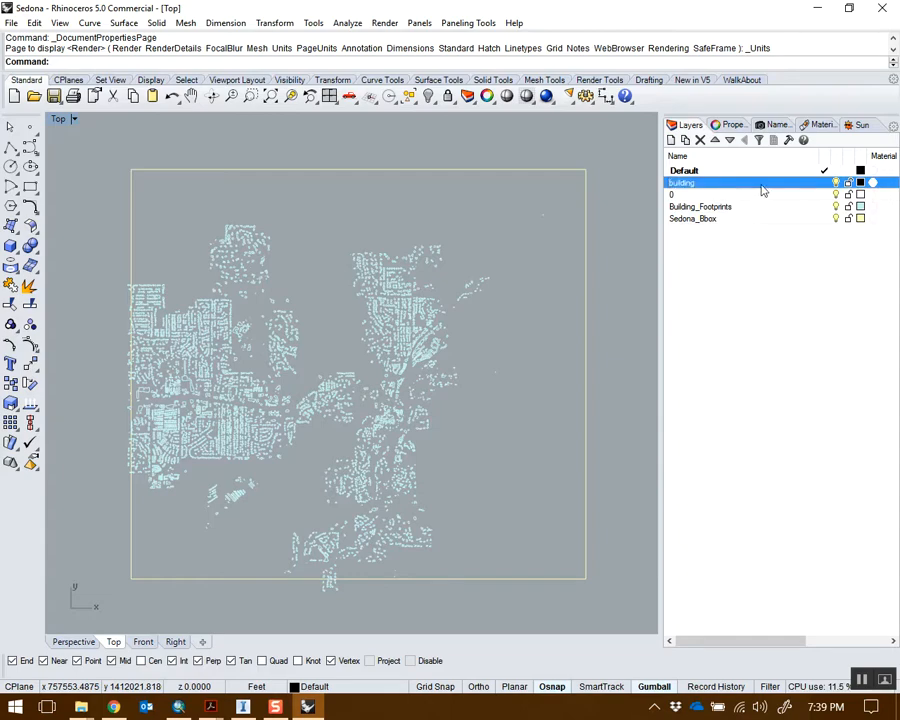
{"action": "double_click", "coordinate": [760, 184]}
Step: Draw a tall freehand box among the town's building footprints in the Perspective view and frame it
{"action": "scroll", "coordinate": [420, 370], "scroll_direction": "up", "scroll_amount": 8}
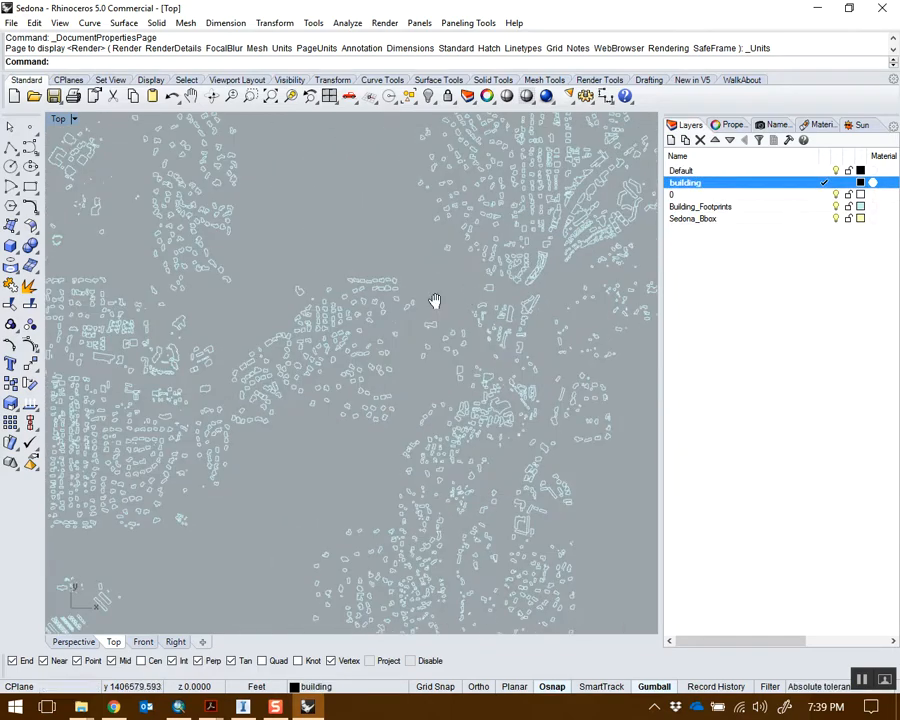
{"action": "left_click", "coordinate": [10, 245]}
{"action": "scroll", "coordinate": [352, 360], "scroll_direction": "up", "scroll_amount": 4}
{"action": "scroll", "coordinate": [316, 447], "scroll_direction": "down", "scroll_amount": 3}
{"action": "left_click", "coordinate": [73, 641]}
{"action": "scroll", "coordinate": [285, 396], "scroll_direction": "up", "scroll_amount": 5}
{"action": "scroll", "coordinate": [281, 388], "scroll_direction": "down", "scroll_amount": 3}
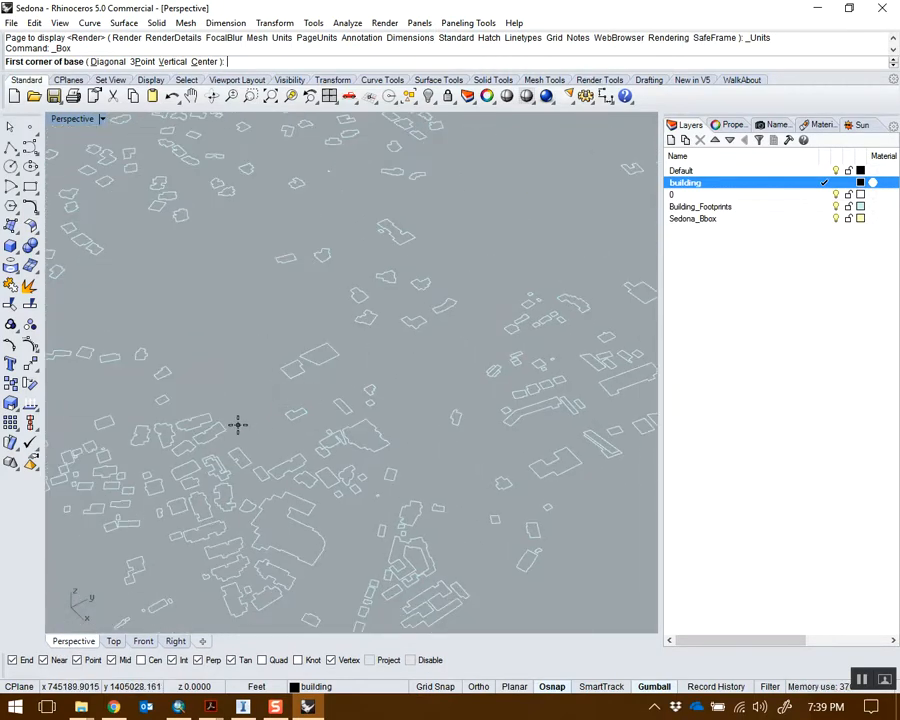
{"action": "left_click", "coordinate": [237, 425]}
{"action": "left_click", "coordinate": [295, 459]}
{"action": "left_click", "coordinate": [283, 409]}
{"action": "right_click_drag", "start_coordinate": [283, 410], "coordinate": [345, 318]}
{"action": "left_click", "coordinate": [353, 278]}
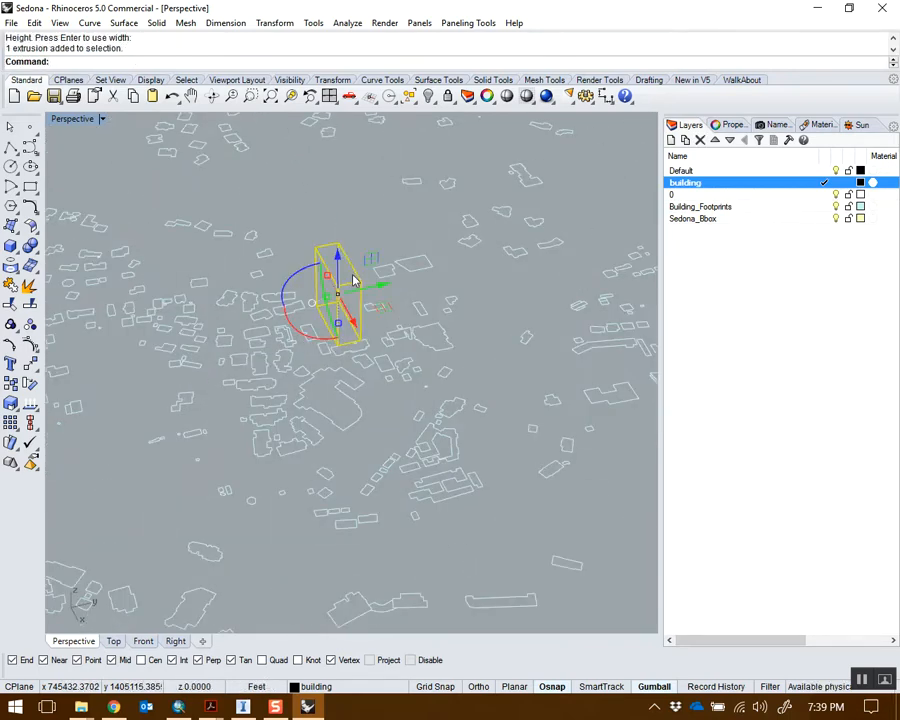
{"action": "type", "text": "zs"}
{"action": "key", "text": "Return"}
Step: Draw a second, thinner box over the footprints a short distance from the tall box
{"action": "right_click_drag", "start_coordinate": [420, 312], "coordinate": [477, 355]}
{"action": "left_click", "coordinate": [477, 356]}
{"action": "scroll", "coordinate": [477, 356], "scroll_direction": "down", "scroll_amount": 4}
{"action": "left_click", "coordinate": [395, 317]}
{"action": "left_click", "coordinate": [456, 312]}
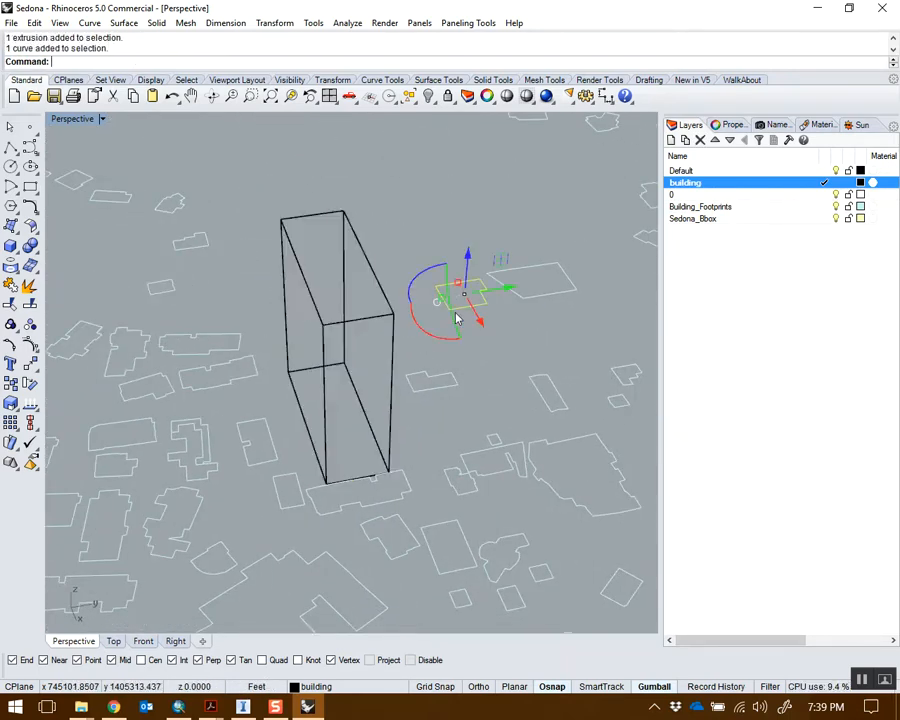
{"action": "left_click", "coordinate": [10, 245]}
{"action": "left_click", "coordinate": [440, 453]}
{"action": "left_click", "coordinate": [509, 450]}
{"action": "left_click", "coordinate": [505, 365]}
Step: Draw a third, shorter box on the opposite side of the tall box
{"action": "right_click", "coordinate": [212, 468]}
{"action": "left_click", "coordinate": [216, 462]}
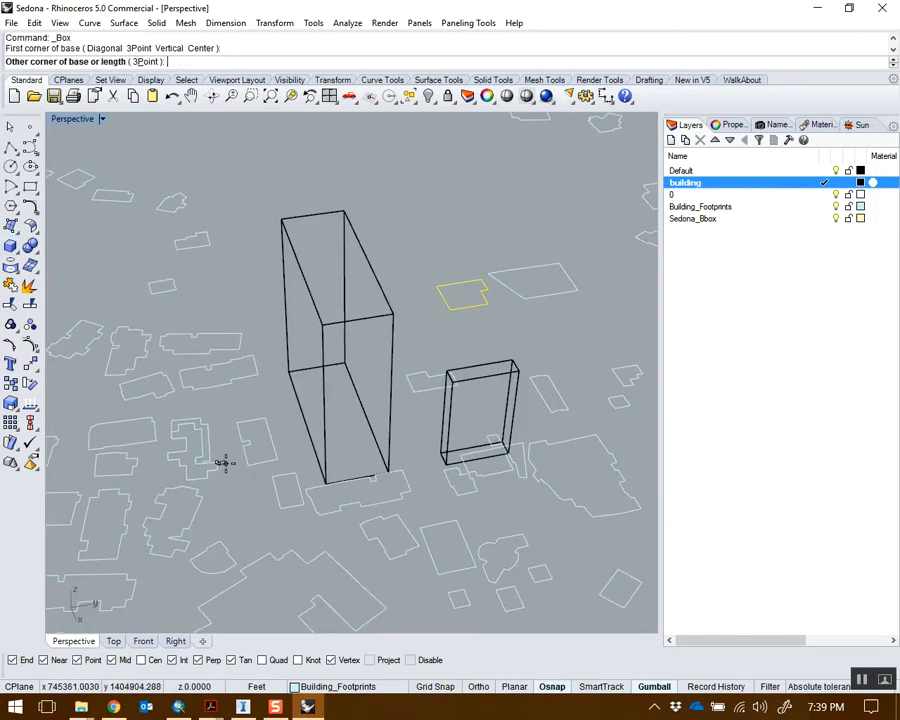
{"action": "left_click", "coordinate": [232, 385]}
{"action": "left_click", "coordinate": [252, 315]}
{"action": "right_click_drag", "start_coordinate": [265, 352], "coordinate": [267, 295]}
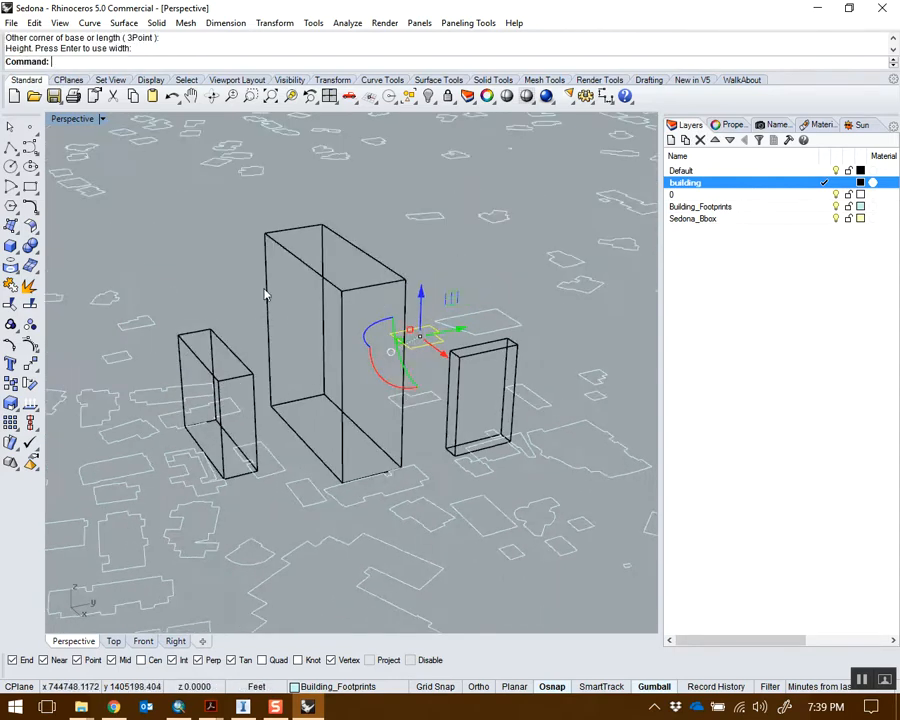
Step: Draw a connecting box from the top corner of the short box to the tall box
{"action": "right_click", "coordinate": [242, 337]}
{"action": "left_click", "coordinate": [211, 326]}
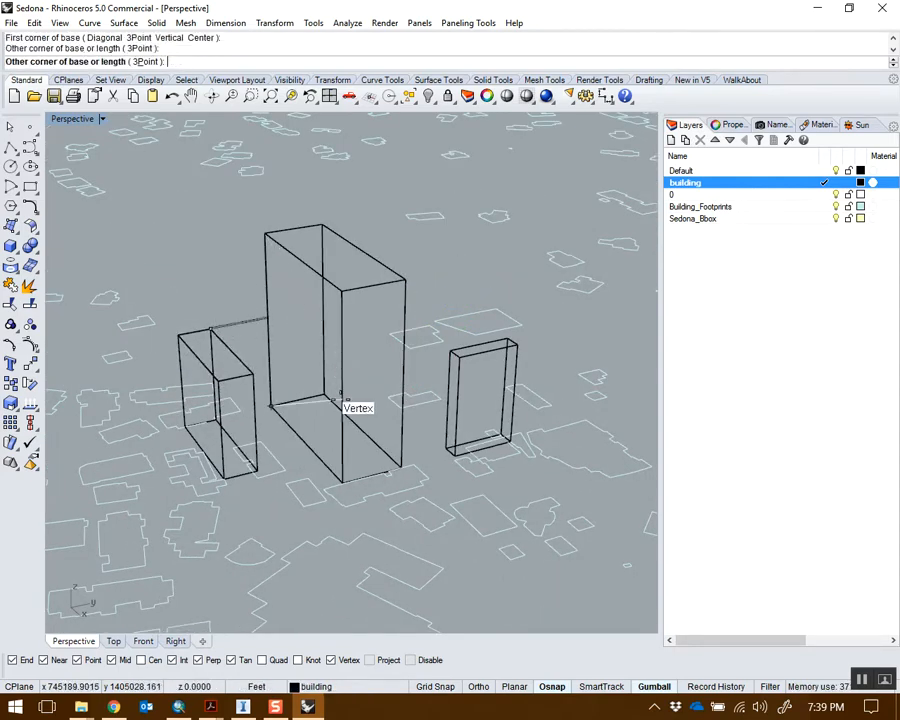
{"action": "left_click", "coordinate": [341, 411]}
{"action": "left_click", "coordinate": [329, 403]}
Step: Switch the Perspective view to Shaded display
{"action": "scroll", "coordinate": [286, 364], "scroll_direction": "down", "scroll_amount": 6}
{"action": "mouse_move", "coordinate": [285, 367]}
{"action": "right_mouse_down"}
{"action": "mouse_move", "coordinate": [393, 346]}
{"action": "mouse_move", "coordinate": [415, 360]}
{"action": "mouse_move", "coordinate": [405, 380]}
{"action": "right_mouse_up"}
{"action": "left_click", "coordinate": [101, 119]}
{"action": "left_click", "coordinate": [88, 170]}
{"action": "mouse_move", "coordinate": [288, 398]}
{"action": "right_mouse_down"}
{"action": "mouse_move", "coordinate": [327, 278]}
{"action": "mouse_move", "coordinate": [428, 321]}
{"action": "mouse_move", "coordinate": [383, 414]}
{"action": "mouse_move", "coordinate": [291, 364]}
{"action": "mouse_move", "coordinate": [317, 382]}
{"action": "mouse_move", "coordinate": [337, 484]}
{"action": "mouse_move", "coordinate": [325, 440]}
{"action": "mouse_move", "coordinate": [353, 500]}
{"action": "right_mouse_up"}
{"action": "left_click", "coordinate": [312, 465]}
{"action": "left_click", "coordinate": [310, 493], "text": "shift"}
{"action": "left_click", "coordinate": [393, 463], "text": "shift"}
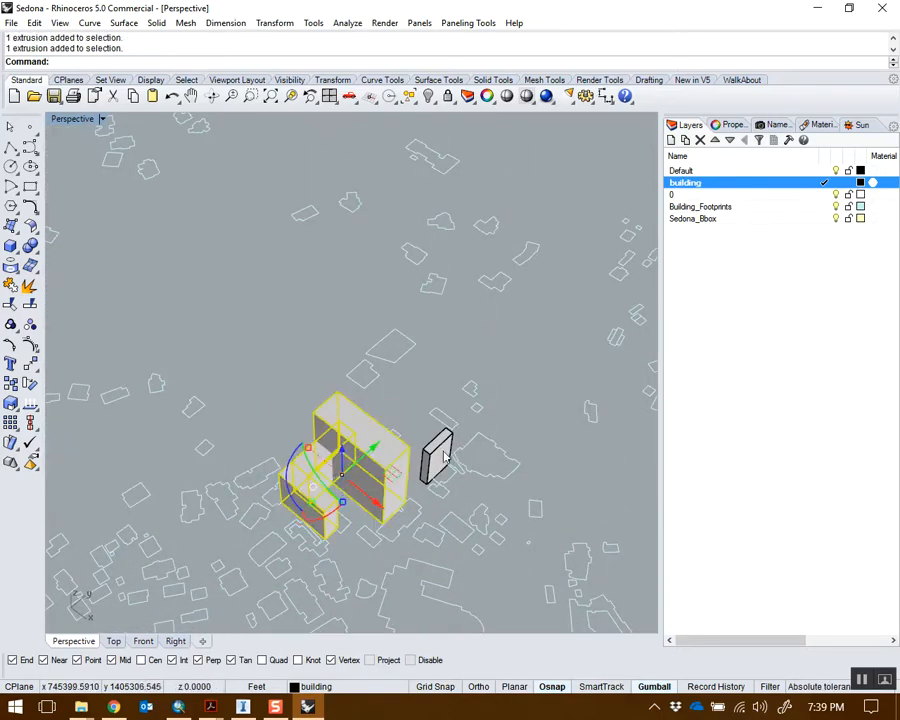
{"action": "scroll", "coordinate": [446, 456], "scroll_direction": "down", "scroll_amount": 5}
{"action": "left_click_drag", "start_coordinate": [436, 445], "coordinate": [410, 385]}
{"action": "scroll", "coordinate": [374, 388], "scroll_direction": "up", "scroll_amount": 6}
{"action": "left_click", "coordinate": [378, 364]}
{"action": "right_click_drag", "start_coordinate": [378, 364], "coordinate": [446, 307]}
{"action": "scroll", "coordinate": [426, 293], "scroll_direction": "down", "scroll_amount": 6}
{"action": "scroll", "coordinate": [432, 322], "scroll_direction": "up", "scroll_amount": 6}
{"action": "mouse_move", "coordinate": [458, 358]}
{"action": "right_mouse_down"}
{"action": "mouse_move", "coordinate": [458, 267]}
{"action": "mouse_move", "coordinate": [446, 346]}
{"action": "right_mouse_up"}
Step: Select all four building boxes: the tall box, the connecting box, the short box and the thin detached box
{"action": "left_click", "coordinate": [380, 382]}
{"action": "left_click", "coordinate": [317, 350], "text": "shift"}
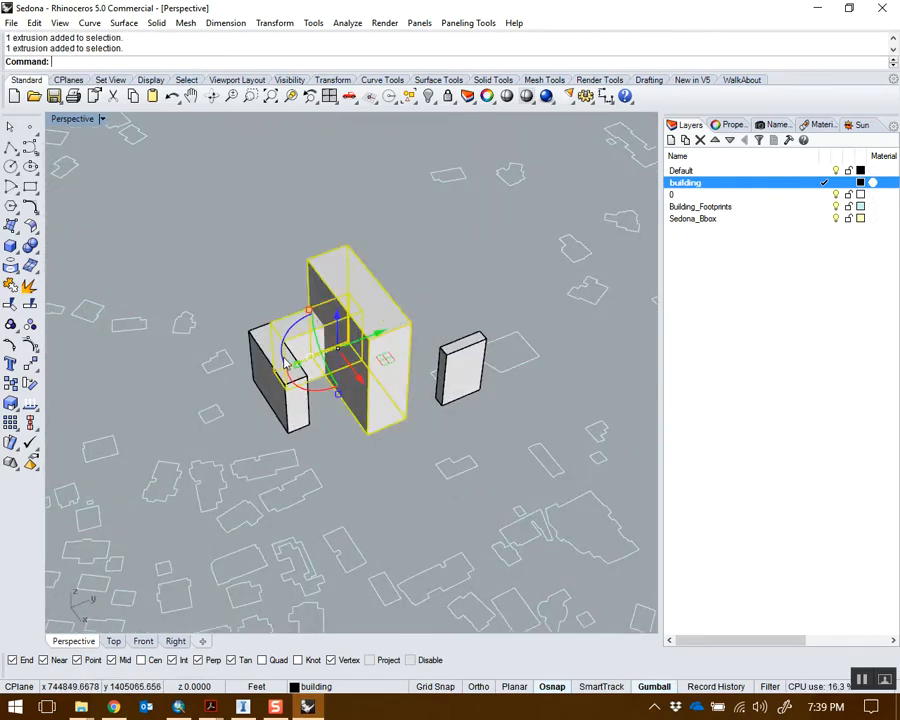
{"action": "left_click", "coordinate": [283, 366], "text": "shift"}
{"action": "left_click", "coordinate": [462, 394], "text": "shift"}
{"action": "scroll", "coordinate": [460, 400], "scroll_direction": "down", "scroll_amount": 5}
{"action": "right_click_drag", "start_coordinate": [460, 400], "coordinate": [502, 414]}
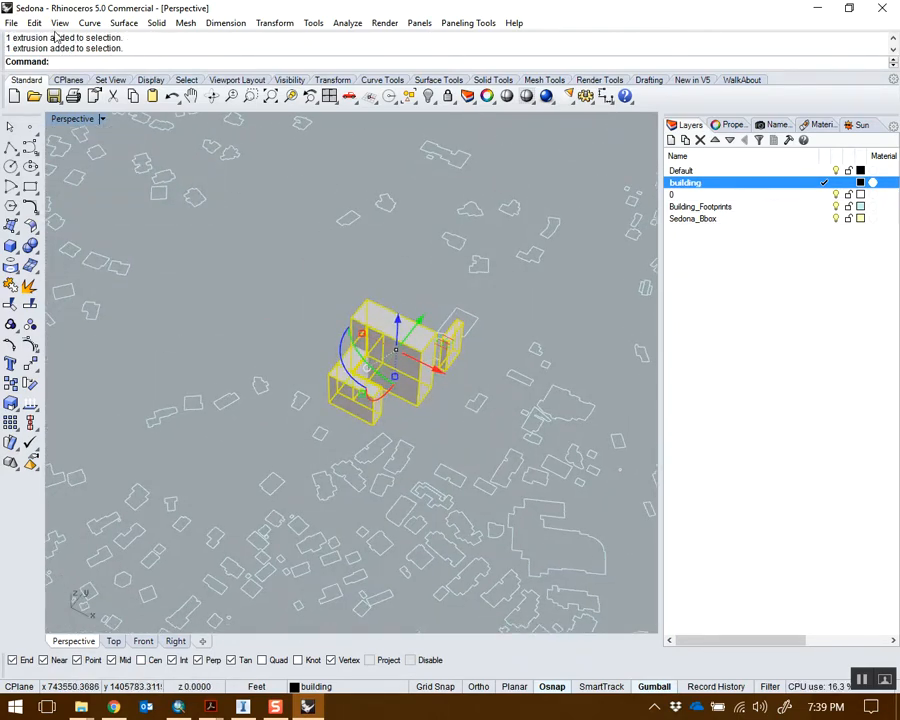
Step: Export the selected boxes to the Desktop as a MotionBuilder (*.fbx) file named Massing
{"action": "left_click", "coordinate": [11, 22]}
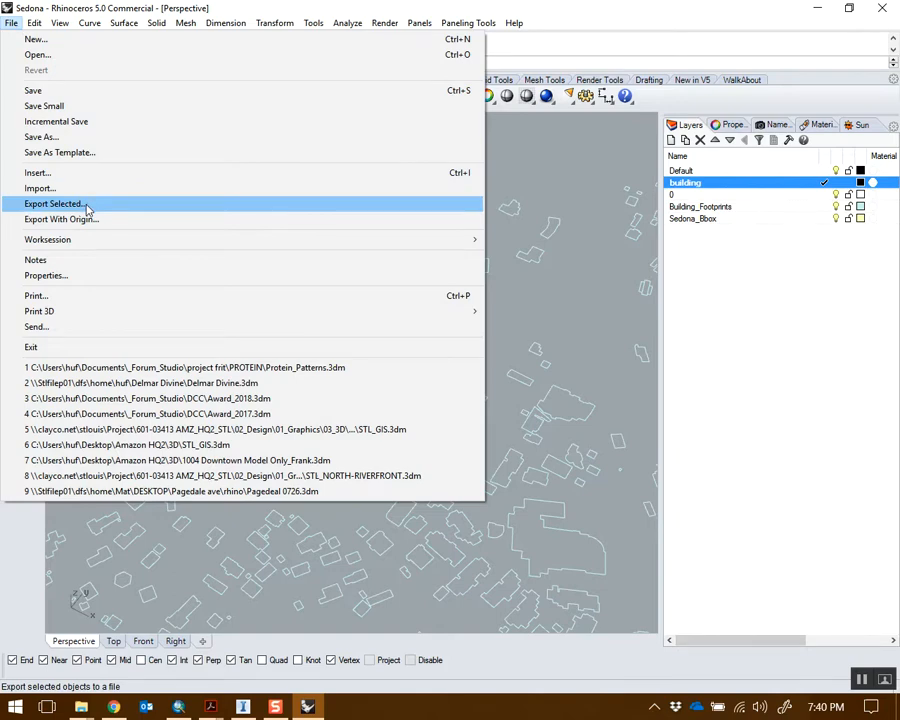
{"action": "left_click", "coordinate": [55, 204]}
{"action": "scroll", "coordinate": [187, 255], "scroll_direction": "up", "scroll_amount": 10}
{"action": "left_click", "coordinate": [86, 125]}
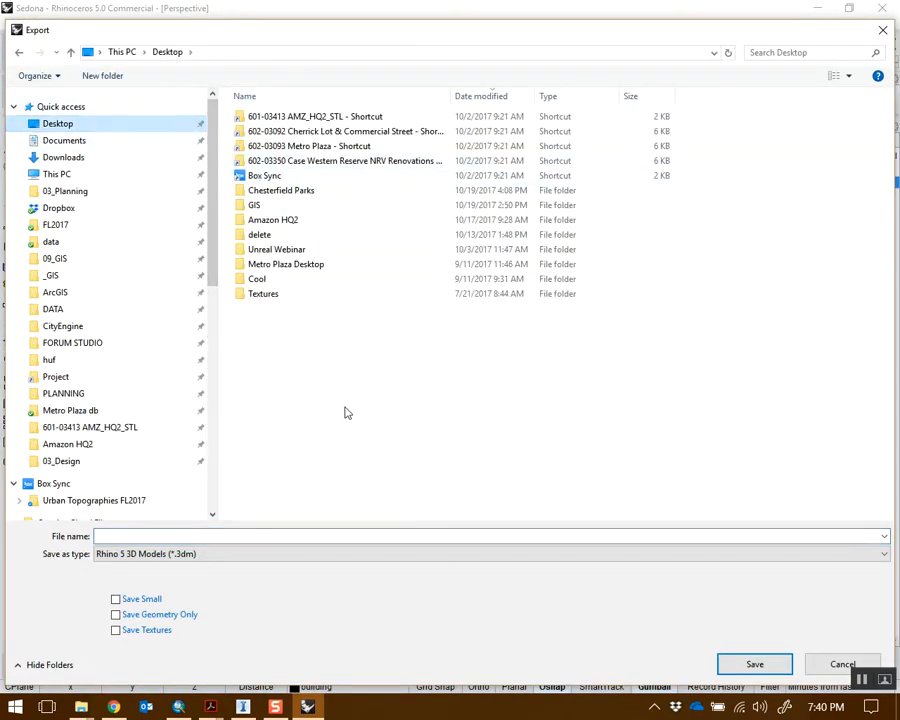
{"action": "left_click", "coordinate": [250, 555]}
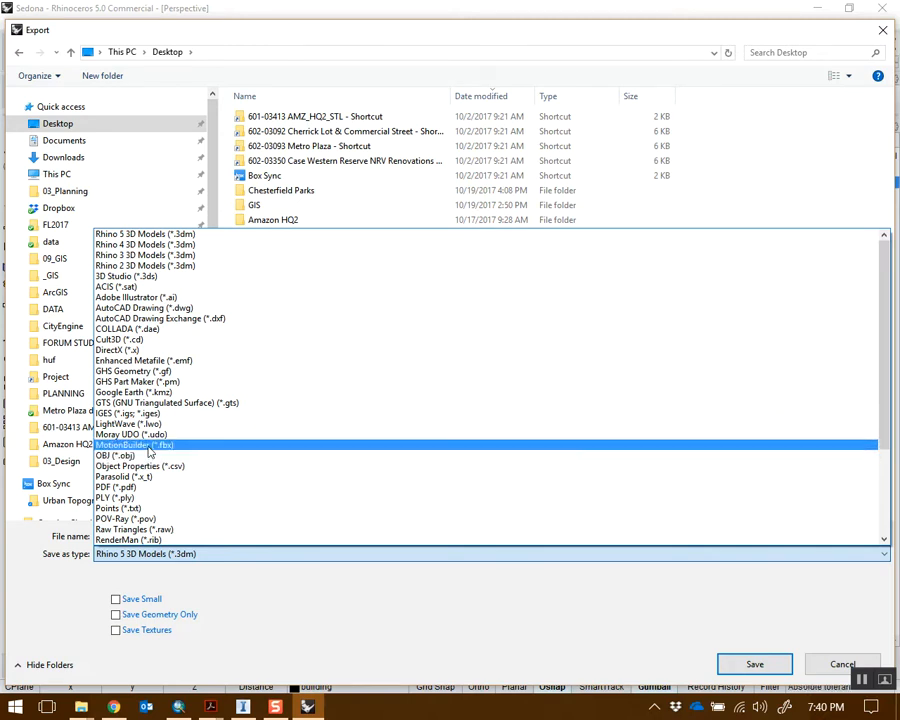
{"action": "left_click", "coordinate": [150, 447]}
{"action": "left_click", "coordinate": [212, 536]}
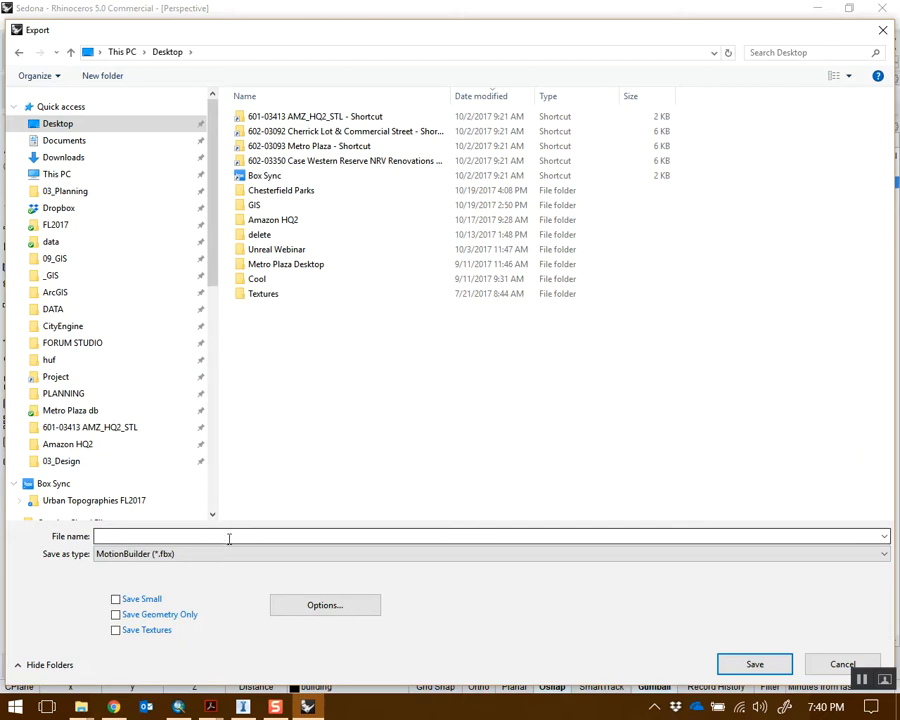
{"action": "left_click", "coordinate": [230, 534]}
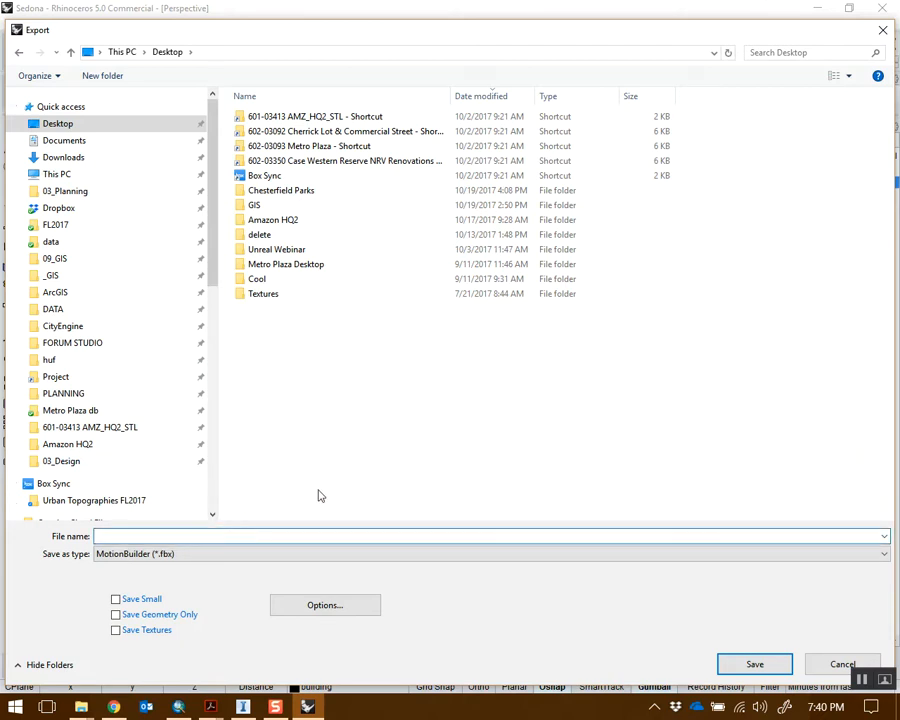
{"action": "type", "text": "Massing"}
{"action": "left_click", "coordinate": [758, 667]}
Step: Accept the FBX export options with Meshes only, Phong materials and Version 7 binary
{"action": "left_click_drag", "start_coordinate": [458, 263], "coordinate": [408, 203]}
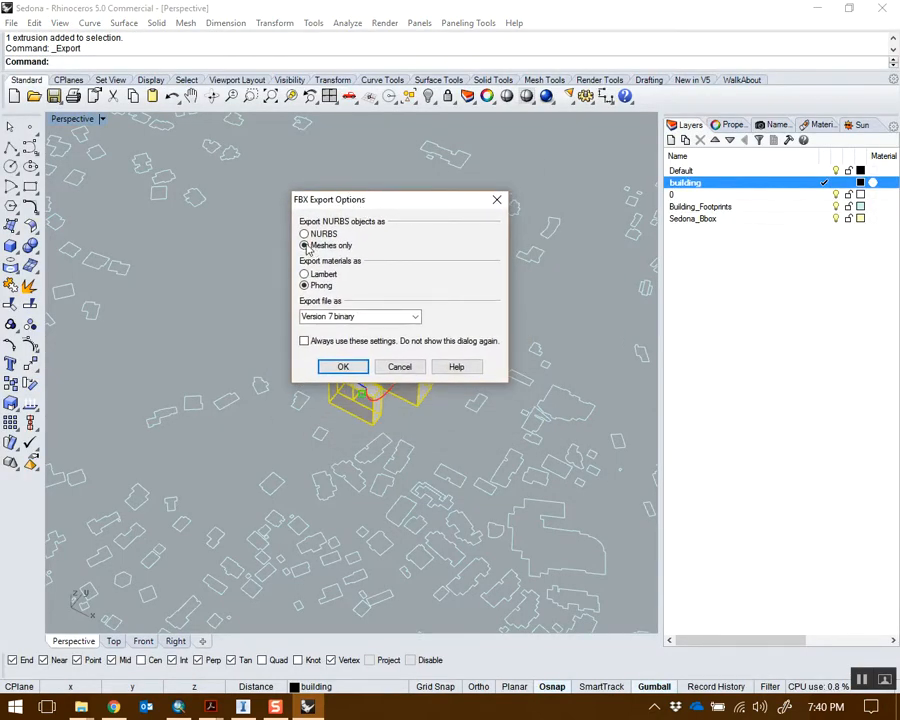
{"action": "left_click_drag", "start_coordinate": [359, 200], "coordinate": [491, 215]}
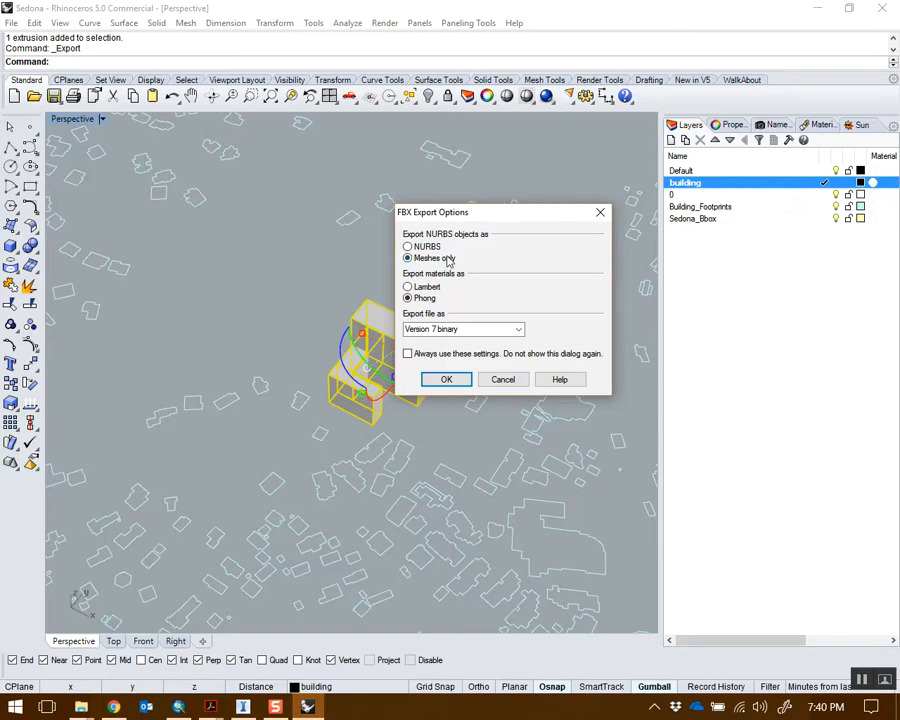
{"action": "left_click", "coordinate": [408, 298]}
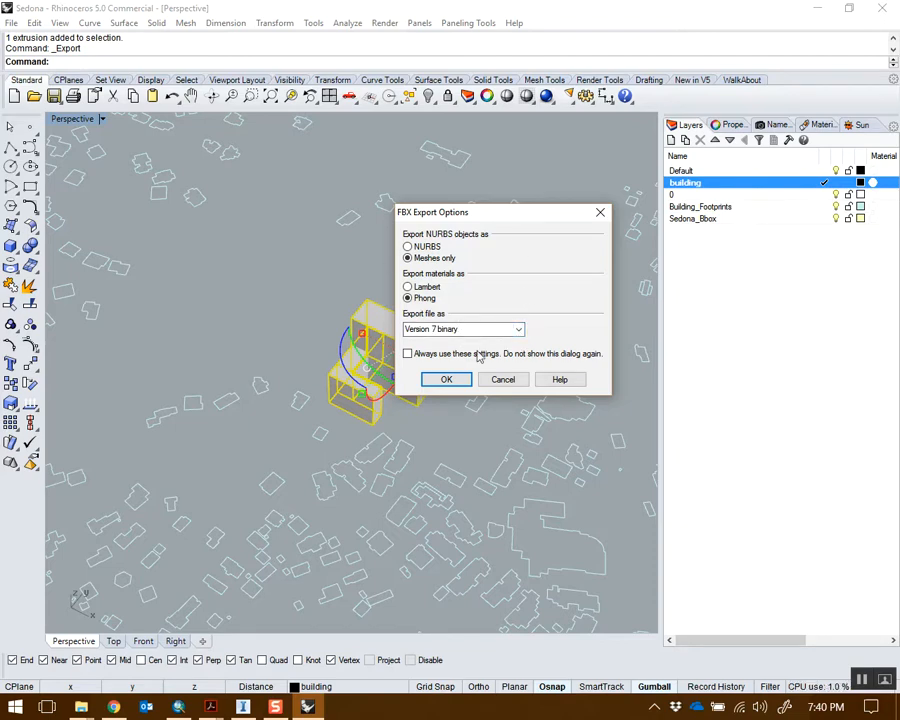
{"action": "left_click", "coordinate": [446, 379]}
Step: Set a moderately high polygon density for the export meshes and complete the FBX export
{"action": "left_click_drag", "start_coordinate": [497, 323], "coordinate": [435, 237]}
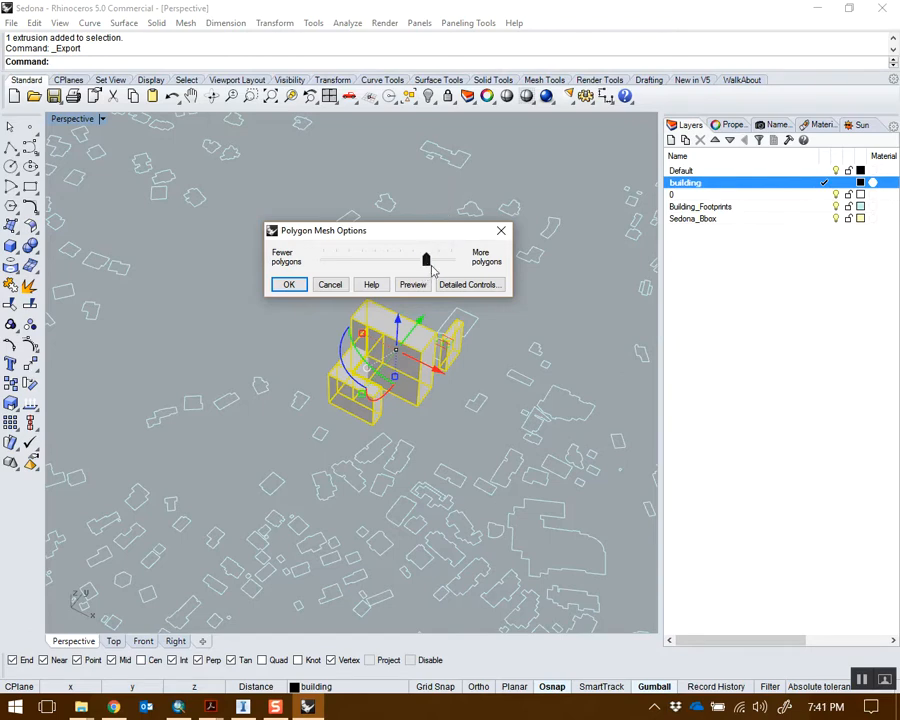
{"action": "mouse_move", "coordinate": [426, 259]}
{"action": "left_mouse_down"}
{"action": "mouse_move", "coordinate": [324, 260]}
{"action": "mouse_move", "coordinate": [416, 267]}
{"action": "left_mouse_up"}
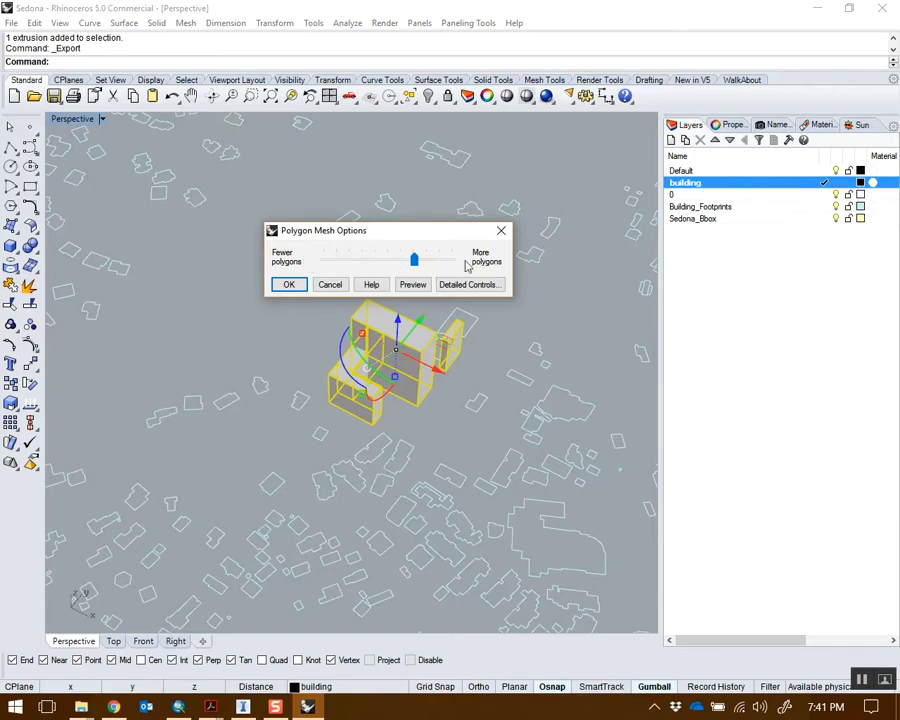
{"action": "left_click_drag", "start_coordinate": [421, 266], "coordinate": [415, 262]}
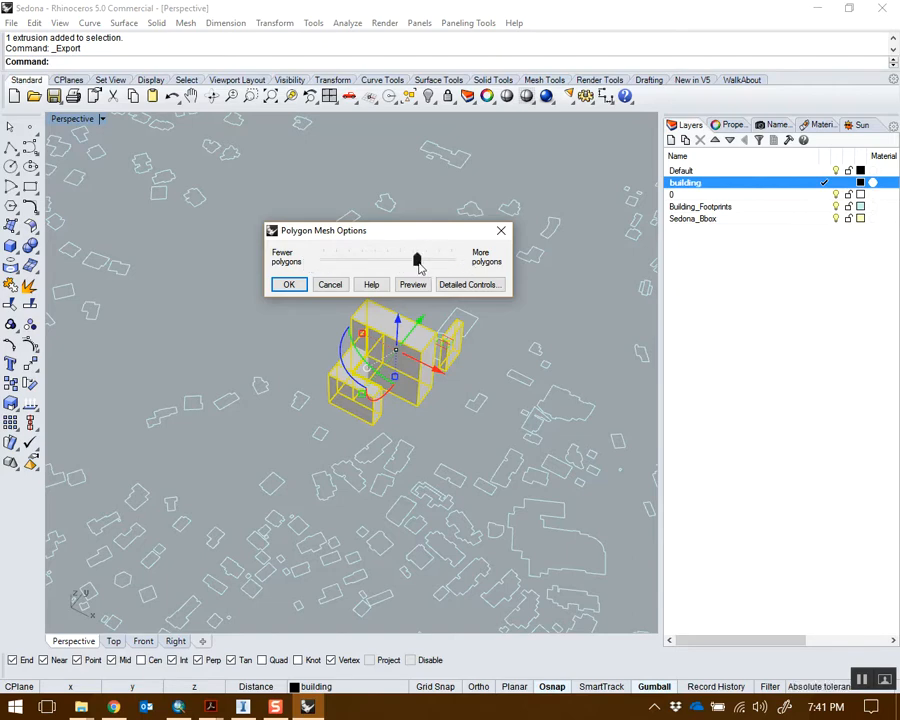
{"action": "left_click", "coordinate": [293, 286]}
{"action": "left_click", "coordinate": [268, 397]}
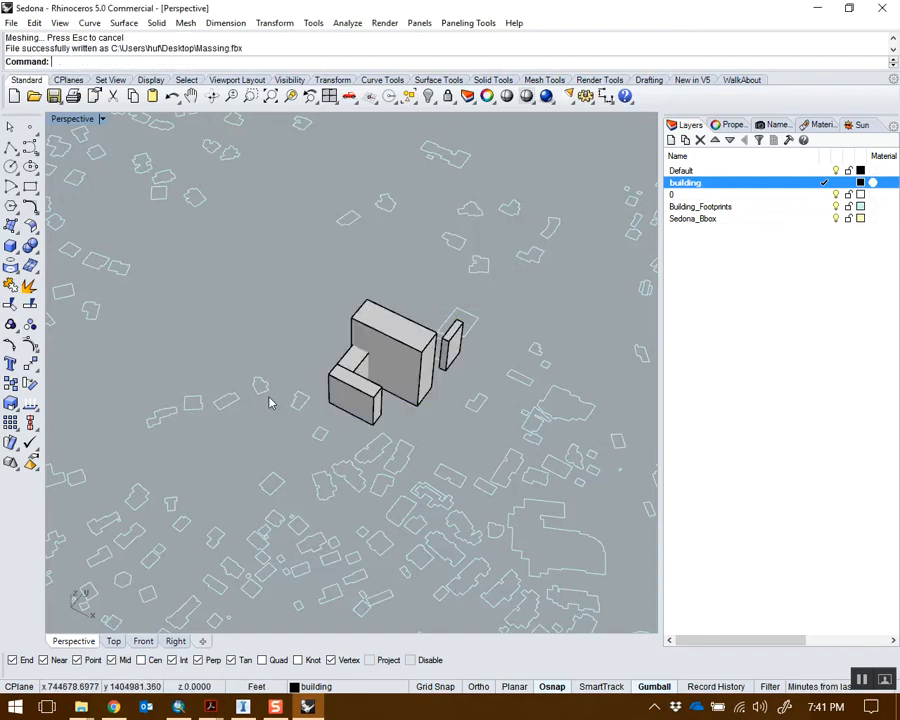
Step: Switch to InfraWorks and add the Massing FBX file from the Desktop as a 3D Model data source
{"action": "left_click", "coordinate": [243, 707]}
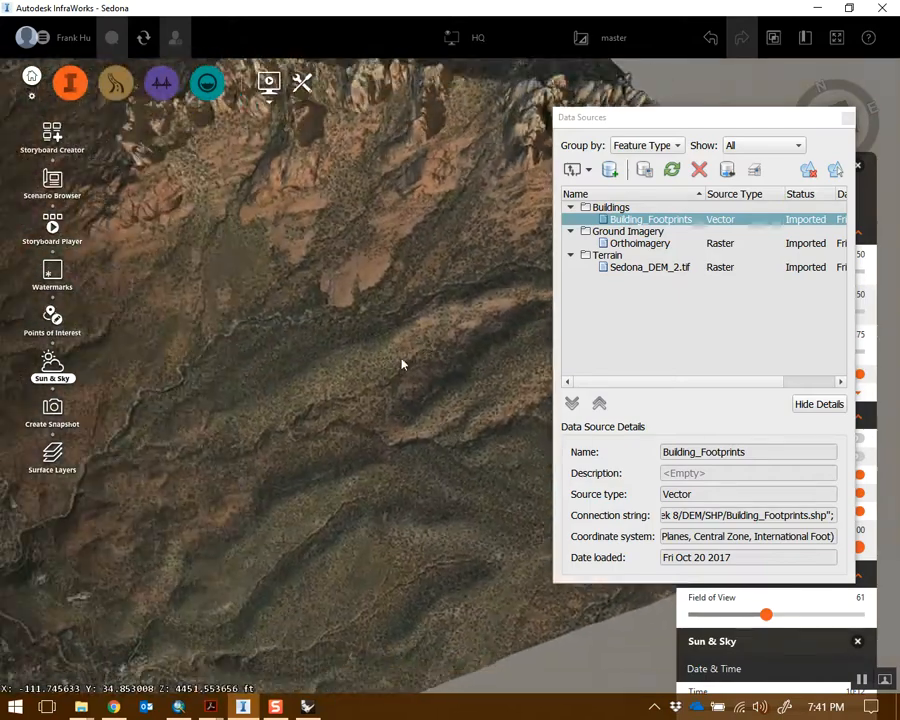
{"action": "scroll", "coordinate": [403, 364], "scroll_direction": "down", "scroll_amount": 4}
{"action": "middle_click_drag", "start_coordinate": [335, 354], "coordinate": [476, 424]}
{"action": "left_click_drag", "start_coordinate": [476, 424], "coordinate": [364, 386]}
{"action": "scroll", "coordinate": [363, 385], "scroll_direction": "down", "scroll_amount": 3}
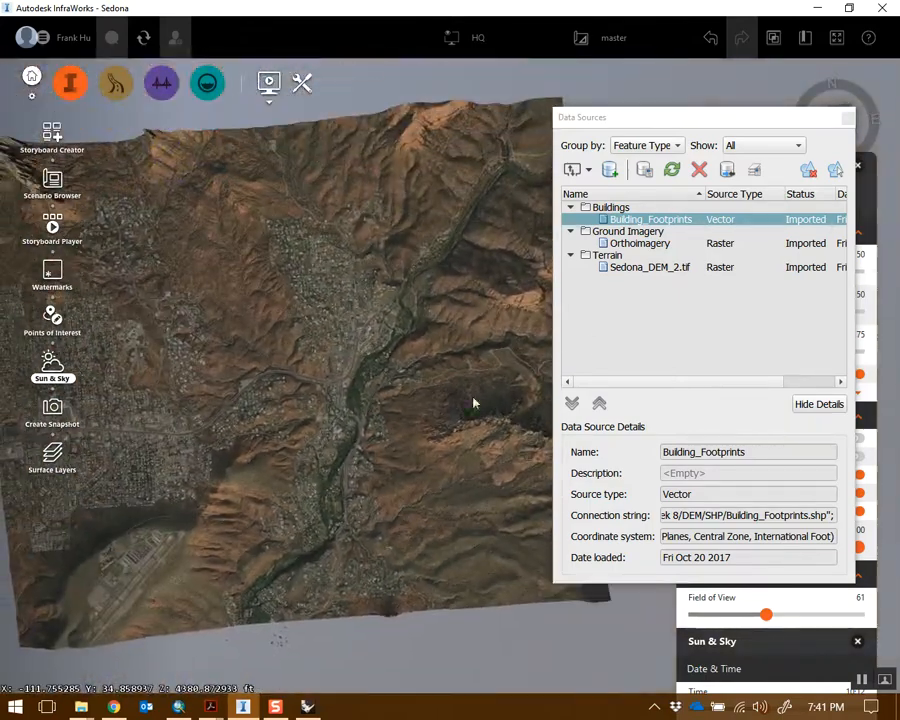
{"action": "left_click_drag", "start_coordinate": [717, 127], "coordinate": [720, 154]}
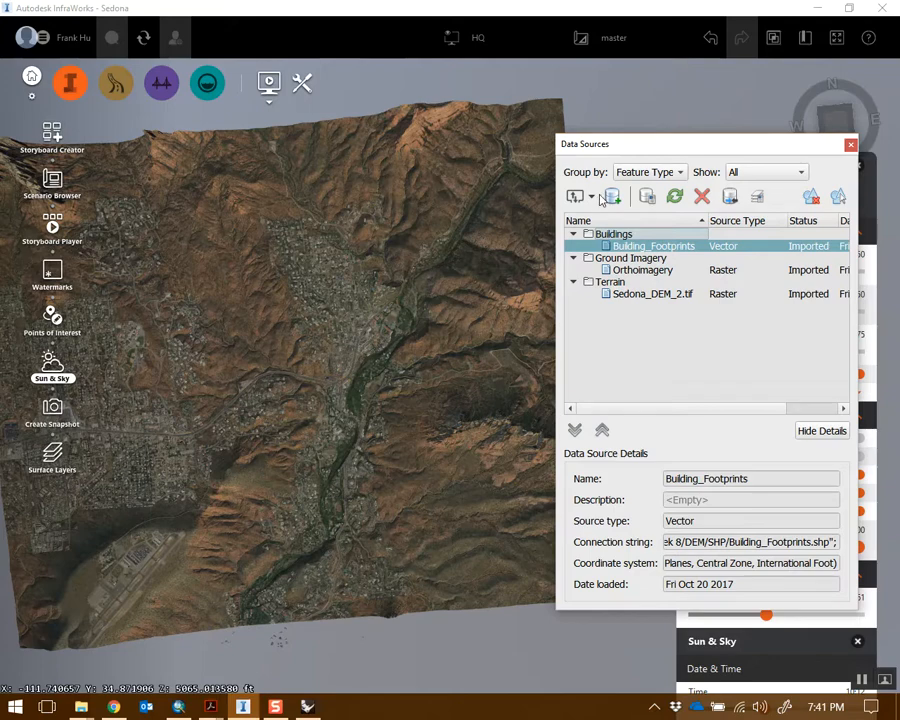
{"action": "left_click", "coordinate": [592, 197]}
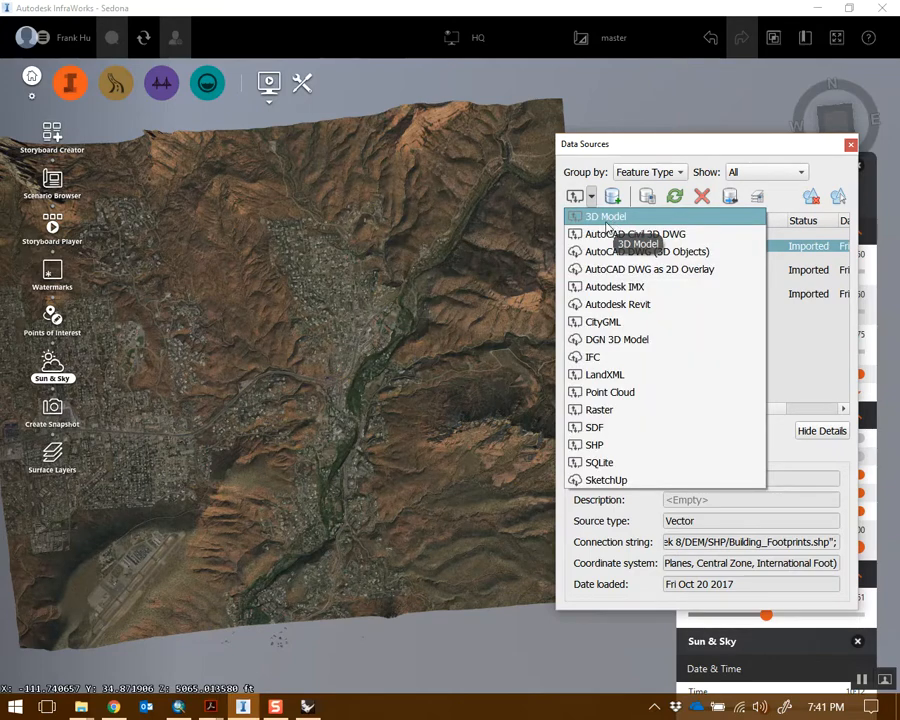
{"action": "left_click", "coordinate": [605, 223]}
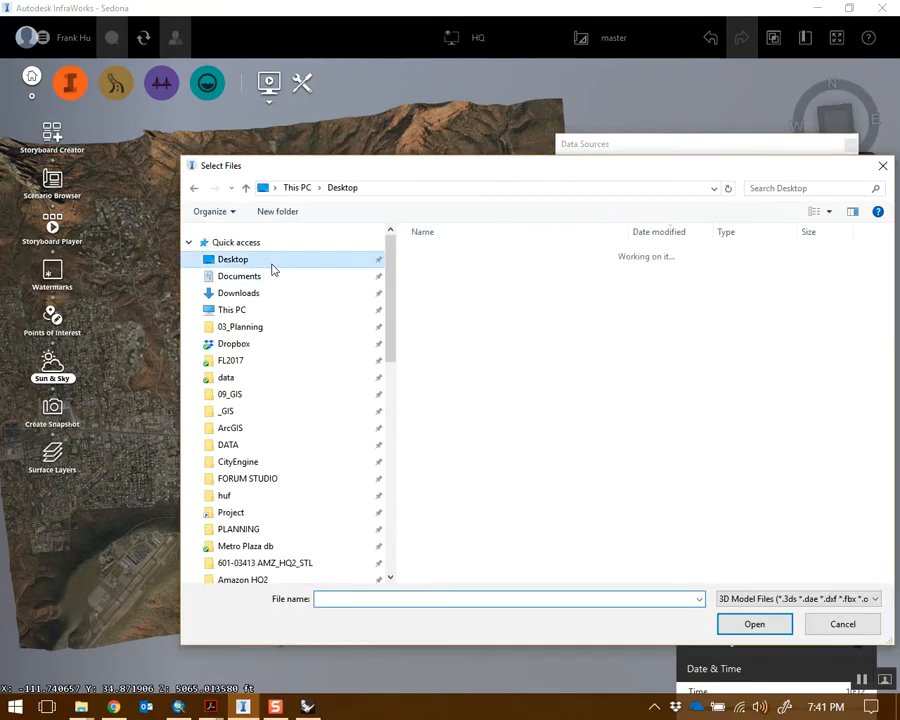
{"action": "left_click", "coordinate": [456, 254]}
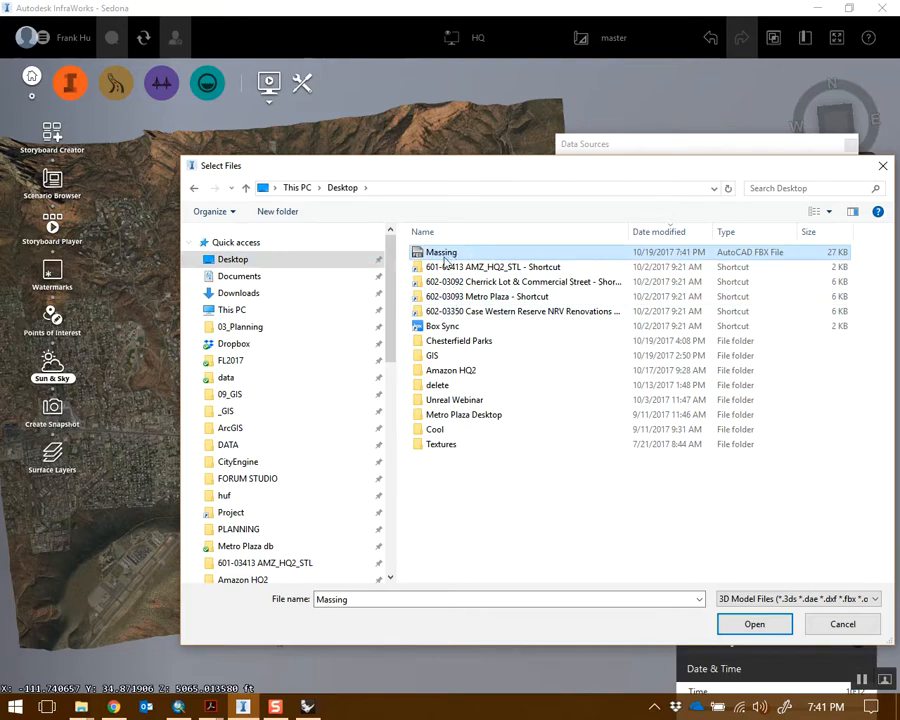
{"action": "double_click", "coordinate": [459, 256]}
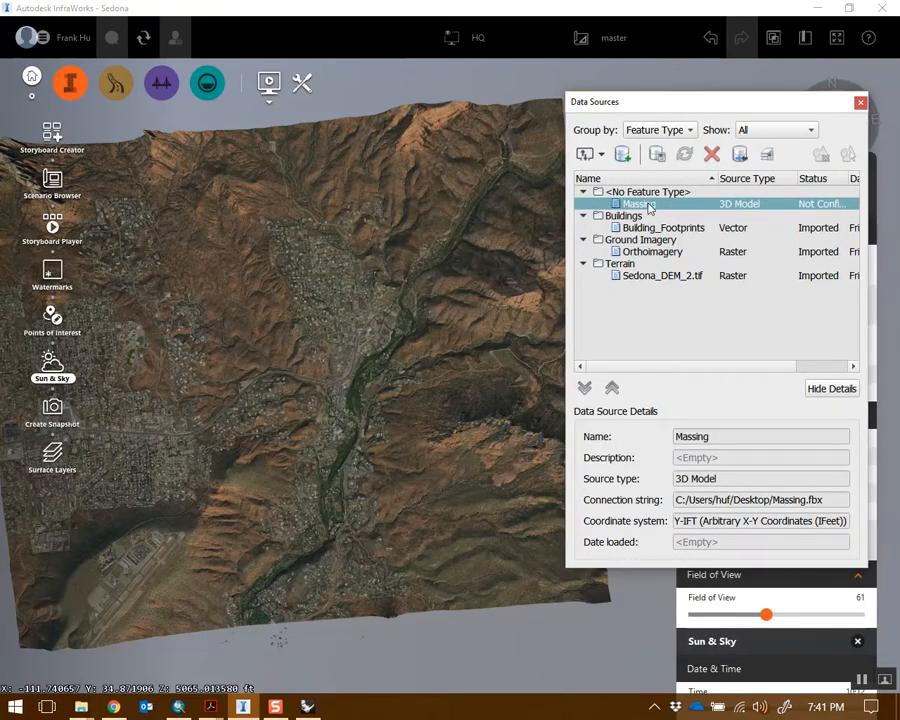
Step: Open the configuration of the Massing data source and set its type to Roads
{"action": "double_click", "coordinate": [650, 205]}
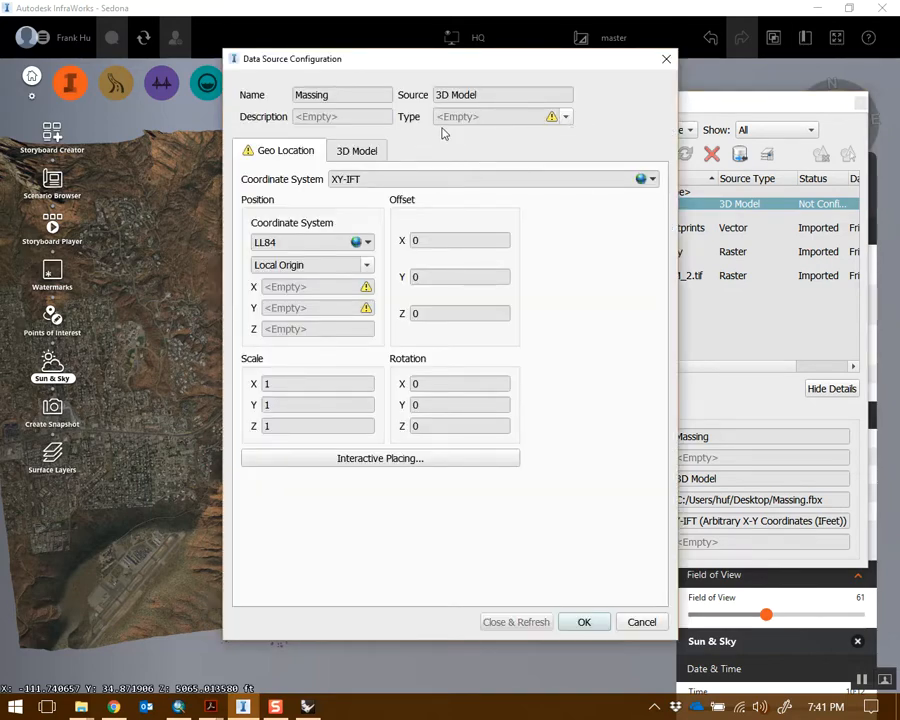
{"action": "left_click", "coordinate": [565, 117]}
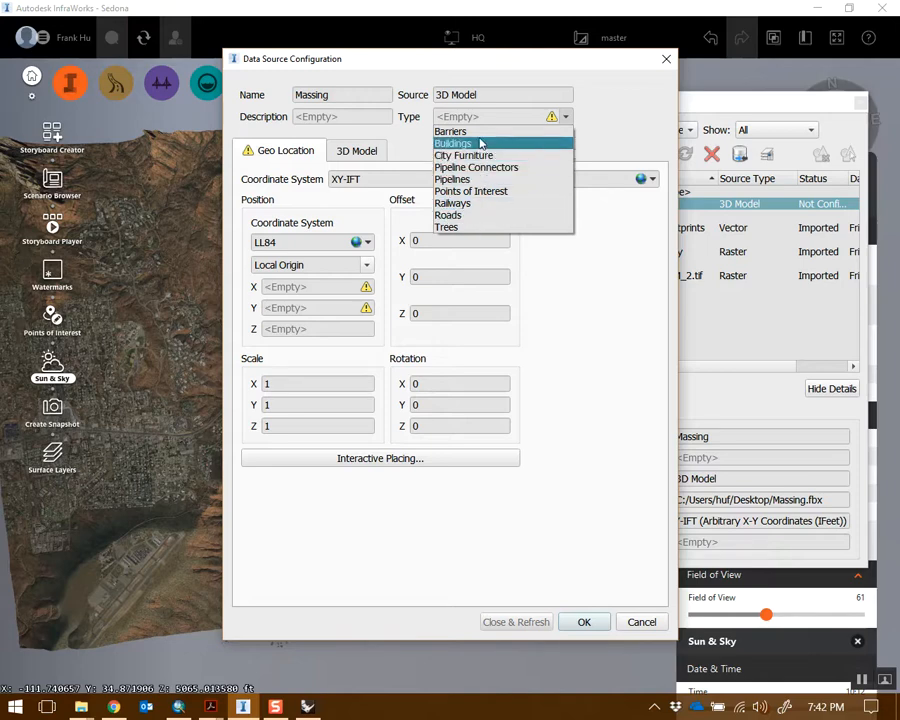
{"action": "left_click", "coordinate": [463, 216]}
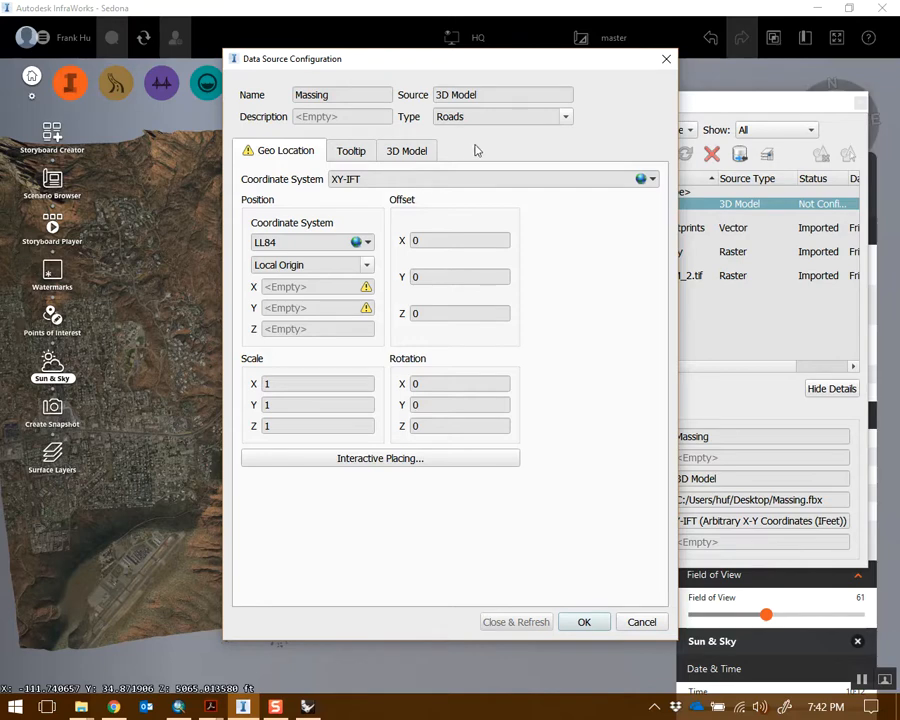
Step: Repair the Massing model's orientation by flipping Y and Z, and check the boxes stand upright in the preview
{"action": "left_click", "coordinate": [410, 152]}
{"action": "scroll", "coordinate": [482, 412], "scroll_direction": "down", "scroll_amount": 4}
{"action": "left_click_drag", "start_coordinate": [500, 447], "coordinate": [562, 364]}
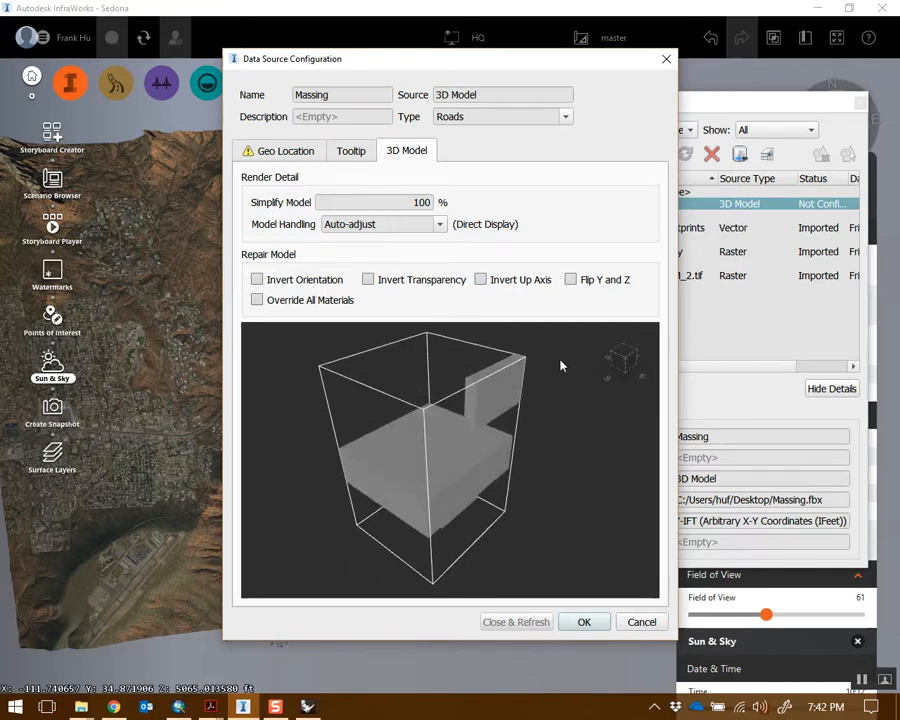
{"action": "left_click", "coordinate": [570, 280]}
{"action": "left_click_drag", "start_coordinate": [432, 484], "coordinate": [406, 397]}
{"action": "left_click_drag", "start_coordinate": [461, 491], "coordinate": [445, 460]}
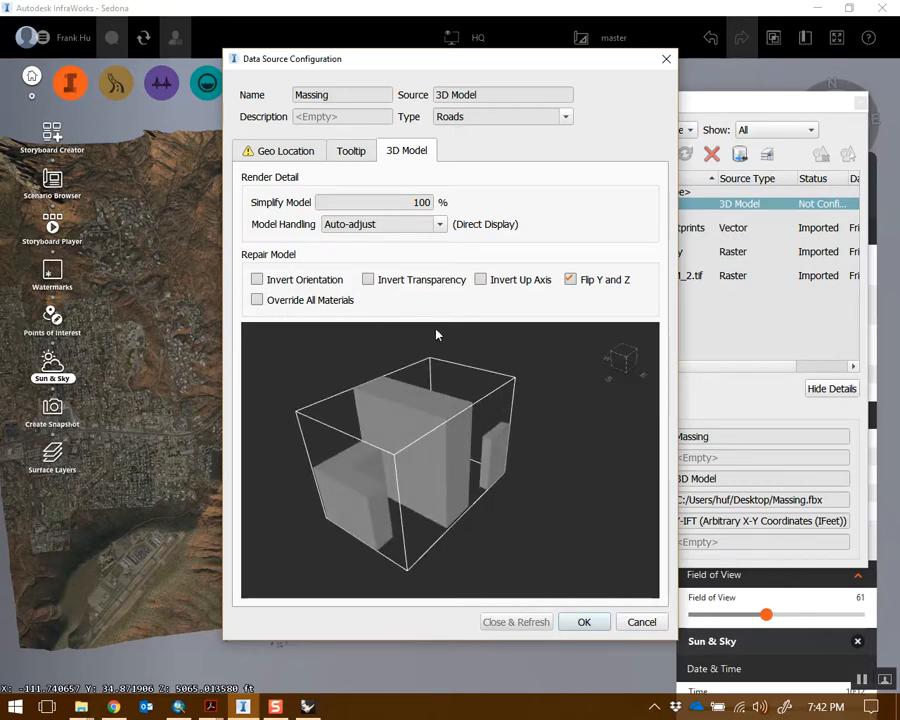
Step: Set the Massing model's coordinate system to AZ83-CIF, close the configuration and refresh the data source
{"action": "left_click", "coordinate": [290, 151]}
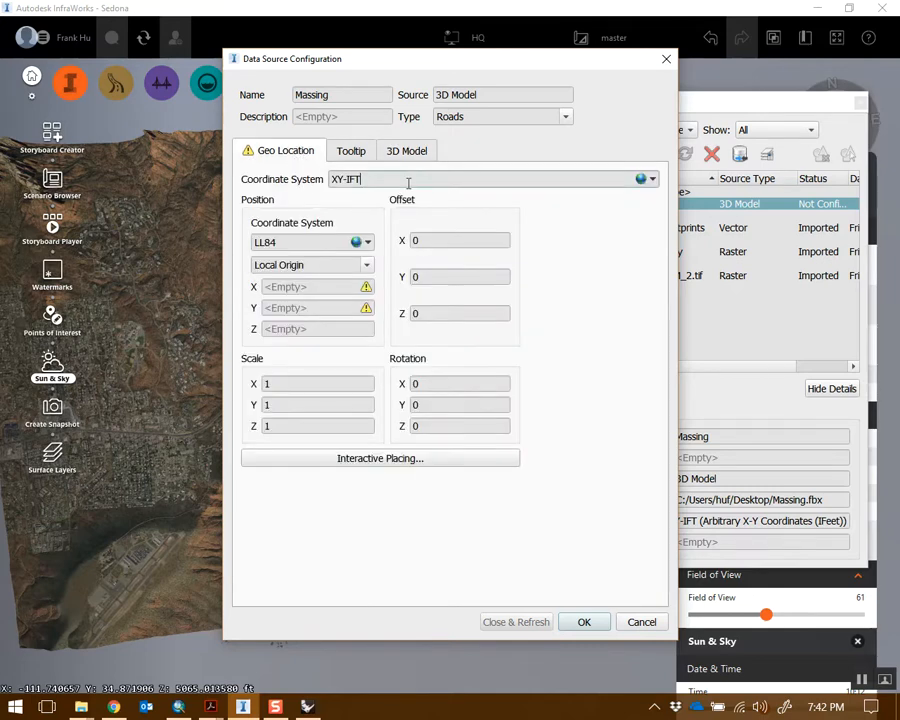
{"action": "left_click", "coordinate": [652, 180]}
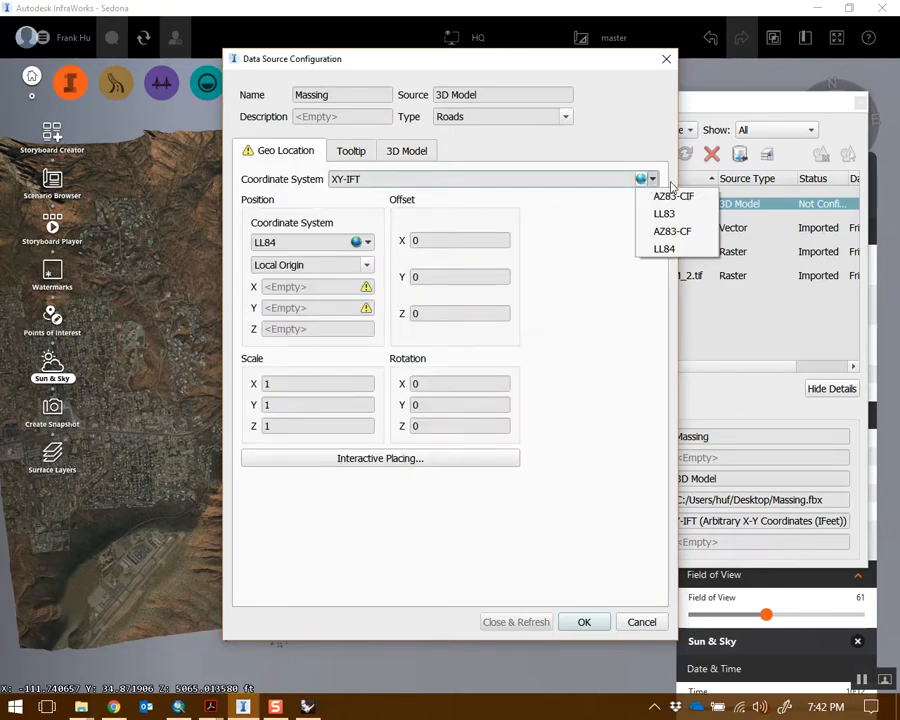
{"action": "left_click", "coordinate": [689, 197]}
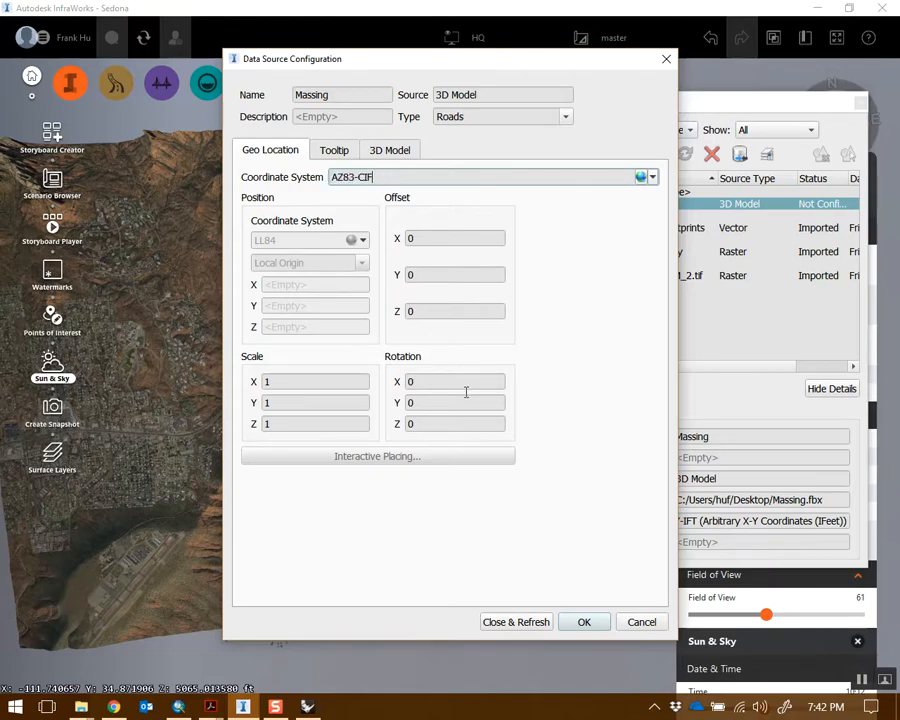
{"action": "left_click", "coordinate": [516, 622]}
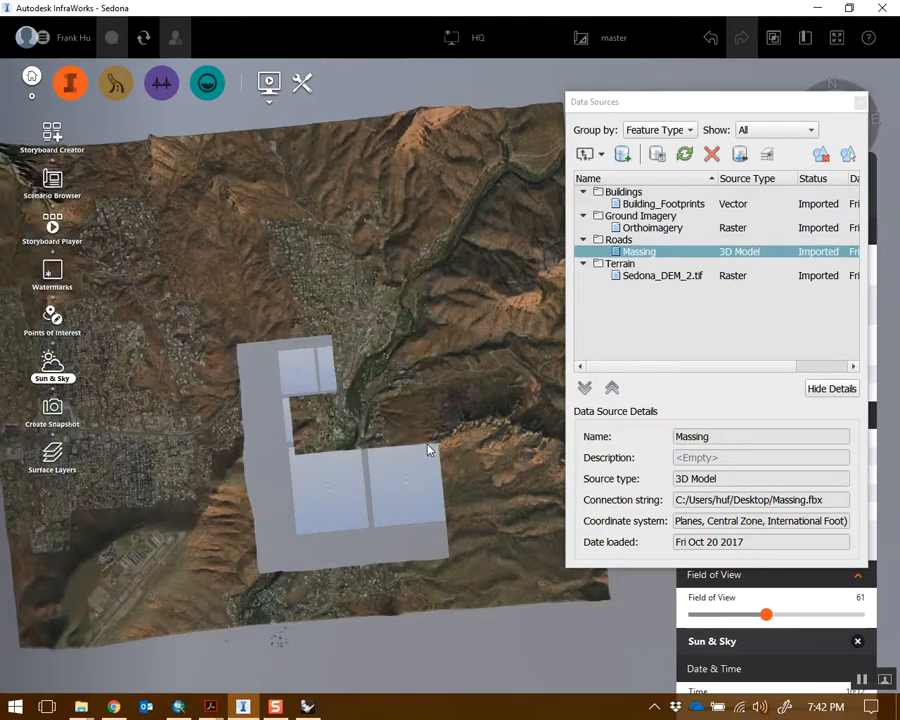
Step: Inspect the imported massing's height relative to the terrain from a low angle, and compare it with the source boxes in Rhinoceros
{"action": "middle_click_drag", "start_coordinate": [426, 538], "coordinate": [390, 418], "text": "shift"}
{"action": "left_click", "coordinate": [390, 418]}
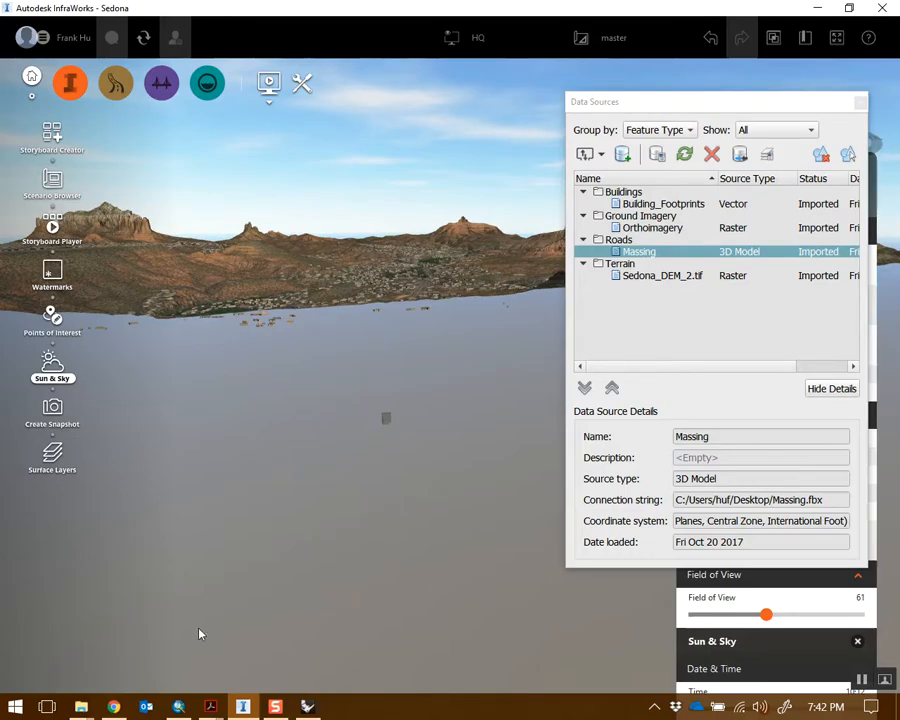
{"action": "left_click", "coordinate": [307, 707]}
{"action": "scroll", "coordinate": [400, 438], "scroll_direction": "down", "scroll_amount": 10}
{"action": "mouse_move", "coordinate": [415, 423]}
{"action": "right_mouse_down"}
{"action": "mouse_move", "coordinate": [400, 438]}
{"action": "mouse_move", "coordinate": [446, 376]}
{"action": "mouse_move", "coordinate": [462, 401]}
{"action": "mouse_move", "coordinate": [508, 416]}
{"action": "mouse_move", "coordinate": [414, 424]}
{"action": "mouse_move", "coordinate": [409, 442]}
{"action": "right_mouse_up"}
{"action": "scroll", "coordinate": [433, 408], "scroll_direction": "up", "scroll_amount": 5}
{"action": "scroll", "coordinate": [433, 408], "scroll_direction": "up", "scroll_amount": 5}
{"action": "scroll", "coordinate": [409, 442], "scroll_direction": "down", "scroll_amount": 10}
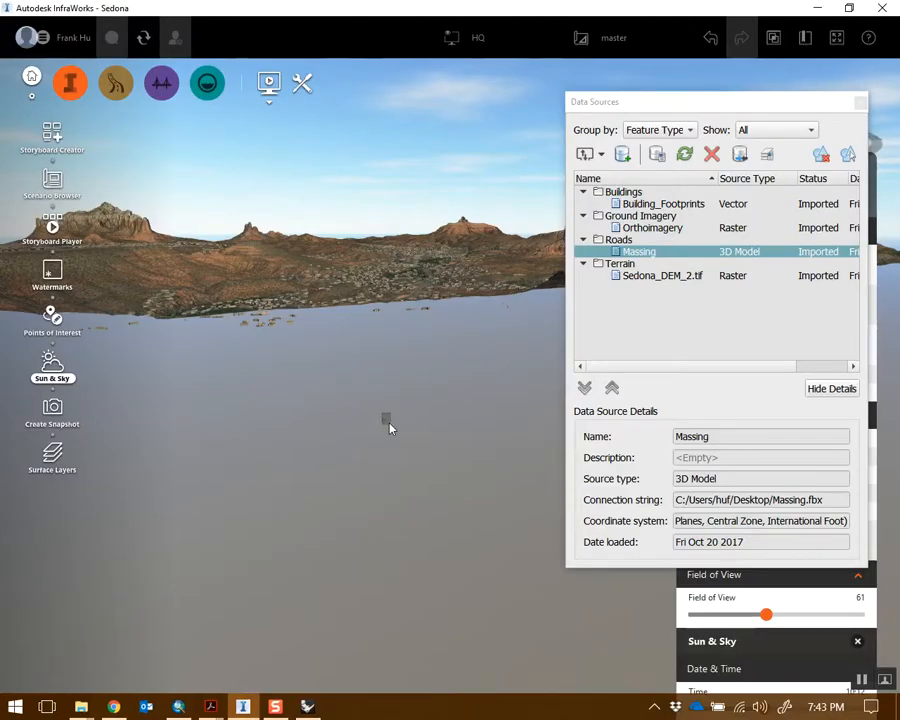
Step: Return to InfraWorks, select the imported massing and raise it vertically by about 4178 ft
{"action": "left_click_drag", "start_coordinate": [431, 477], "coordinate": [398, 494]}
{"action": "left_click_drag", "start_coordinate": [82, 510], "coordinate": [134, 488]}
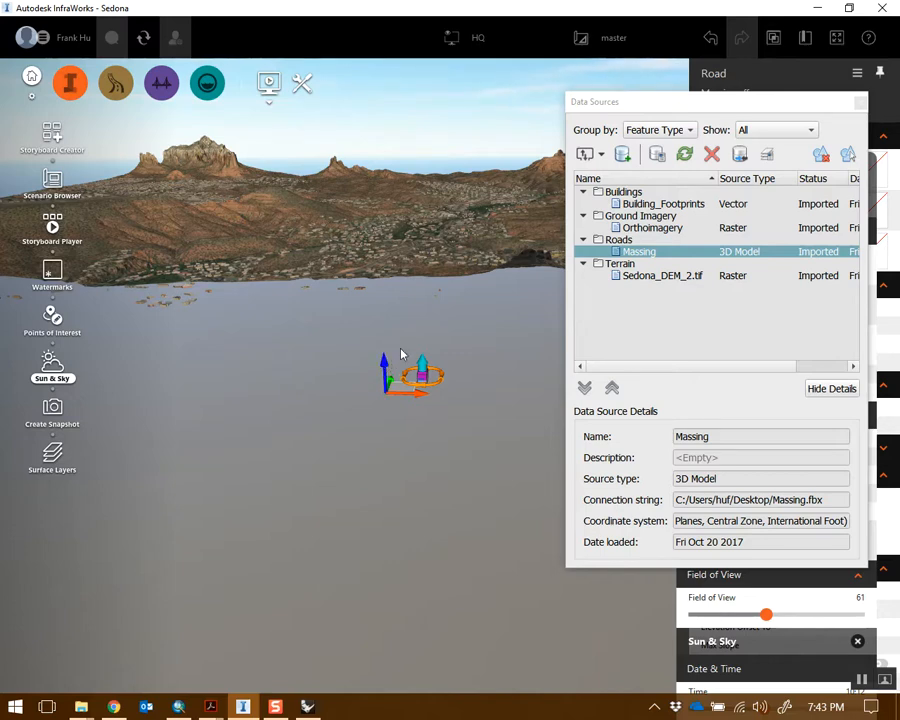
{"action": "left_click_drag", "start_coordinate": [384, 372], "coordinate": [381, 196]}
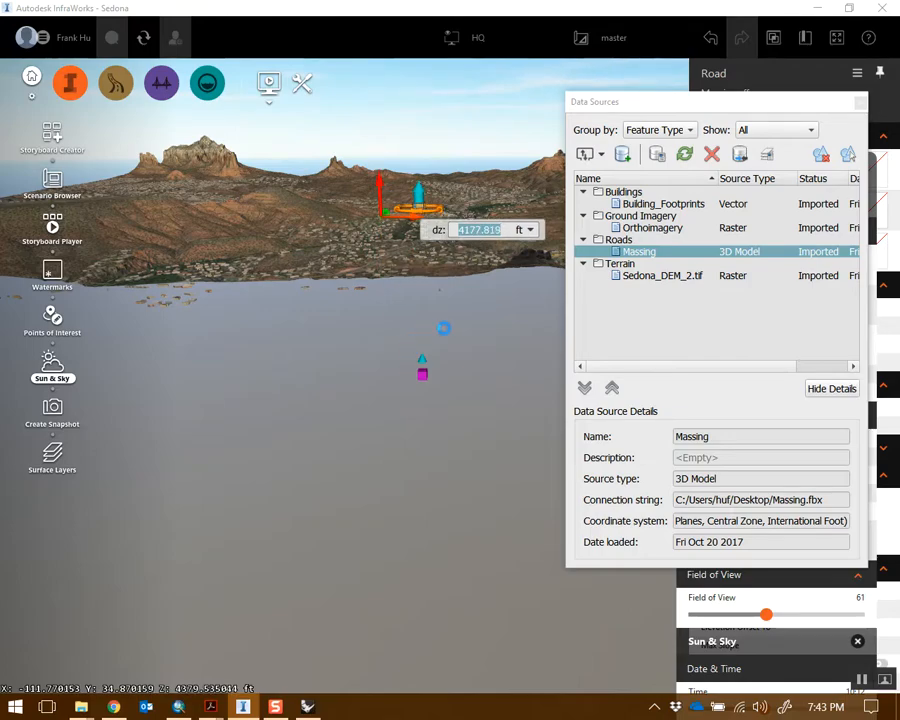
Step: Examine the raised massing's position on the terrain and among the surrounding buildings, finishing with a close plan view from above
{"action": "left_click_drag", "start_coordinate": [448, 340], "coordinate": [460, 157]}
{"action": "middle_click_drag", "start_coordinate": [460, 157], "coordinate": [438, 380]}
{"action": "middle_click_drag", "start_coordinate": [345, 325], "coordinate": [339, 450]}
{"action": "left_click", "coordinate": [403, 451]}
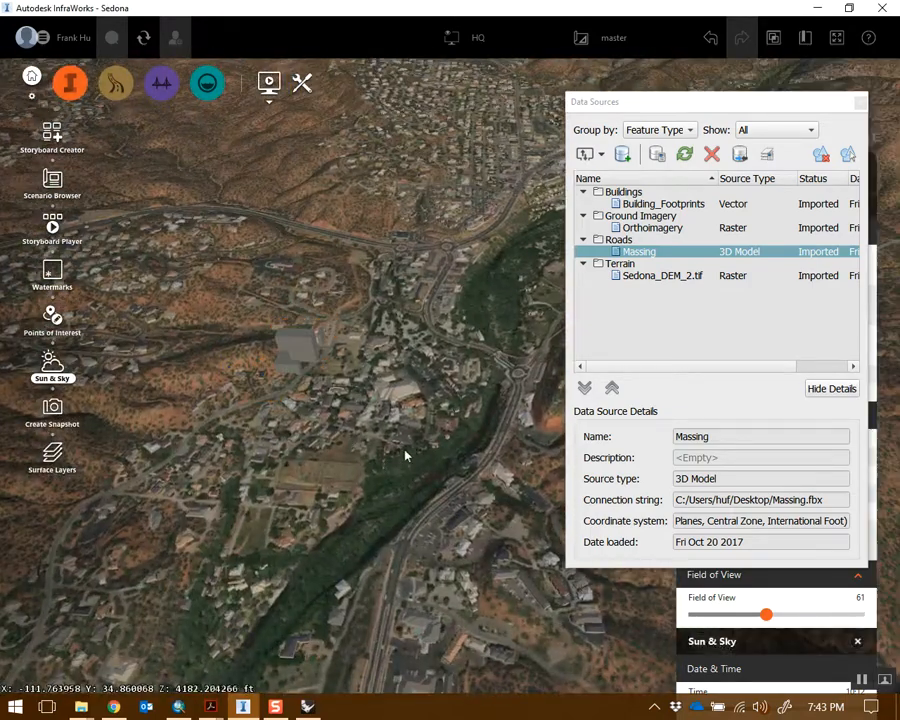
{"action": "middle_click_drag", "start_coordinate": [375, 352], "coordinate": [402, 412]}
{"action": "scroll", "coordinate": [408, 455], "scroll_direction": "up", "scroll_amount": 3}
{"action": "left_click_drag", "start_coordinate": [410, 466], "coordinate": [445, 418]}
{"action": "left_click_drag", "start_coordinate": [355, 515], "coordinate": [422, 538]}
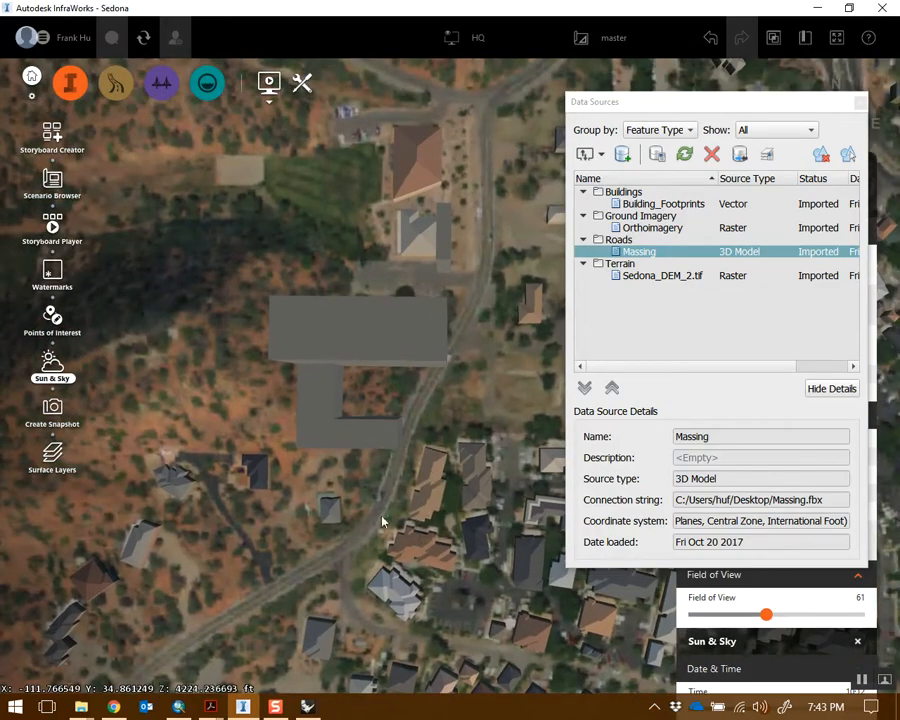
Step: Compare the massing's plan layout with the source boxes in the Rhinoceros top view and return to InfraWorks
{"action": "left_click", "coordinate": [307, 707]}
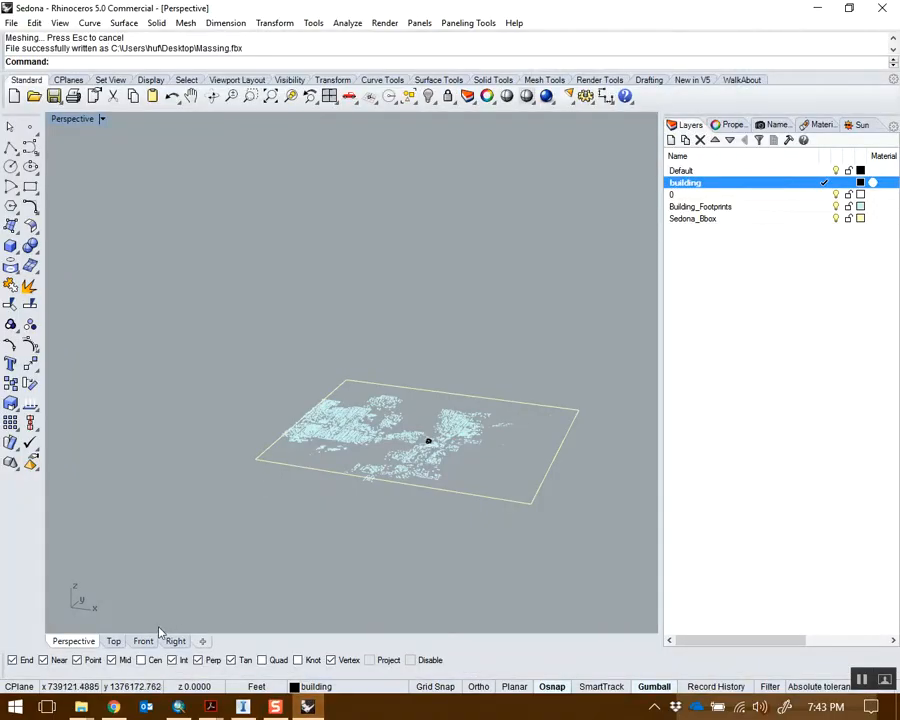
{"action": "left_click", "coordinate": [113, 641]}
{"action": "scroll", "coordinate": [518, 489], "scroll_direction": "up", "scroll_amount": 8}
{"action": "scroll", "coordinate": [488, 420], "scroll_direction": "down", "scroll_amount": 2}
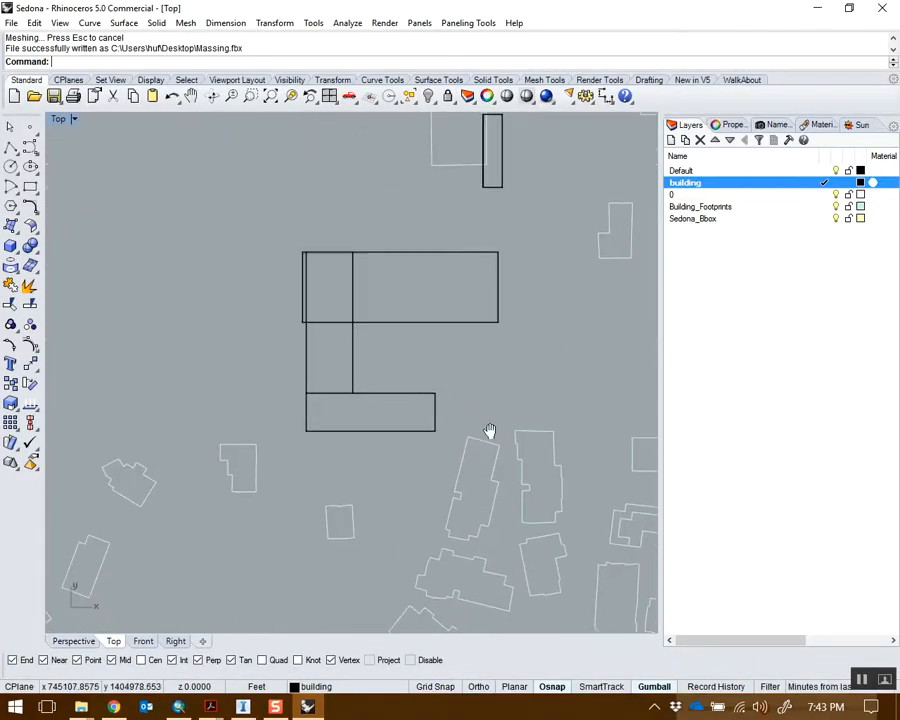
{"action": "left_click", "coordinate": [243, 707]}
{"action": "left_click", "coordinate": [309, 707]}
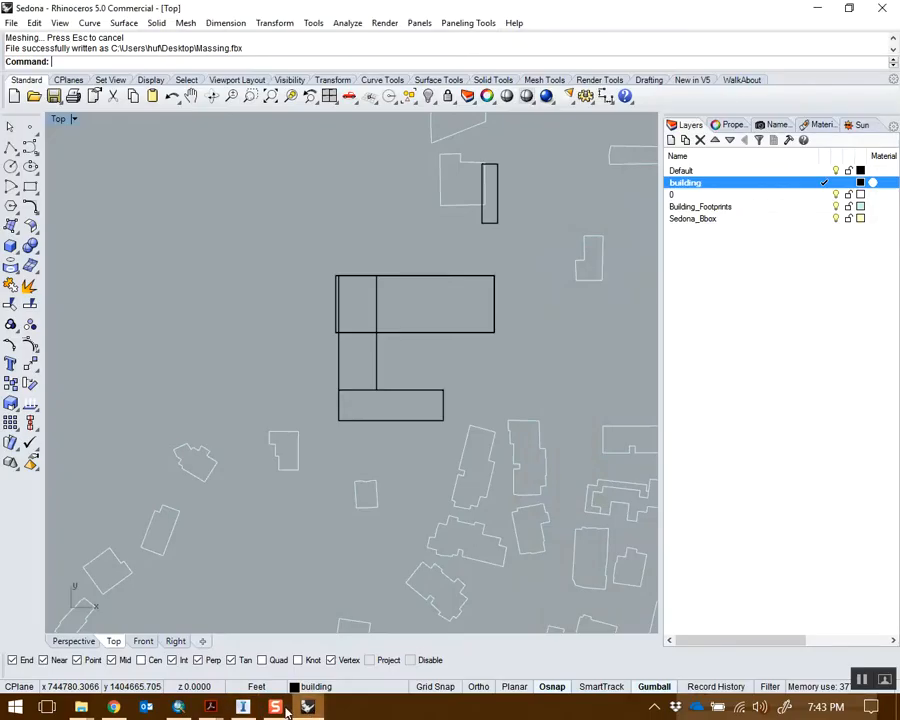
{"action": "left_click", "coordinate": [243, 707]}
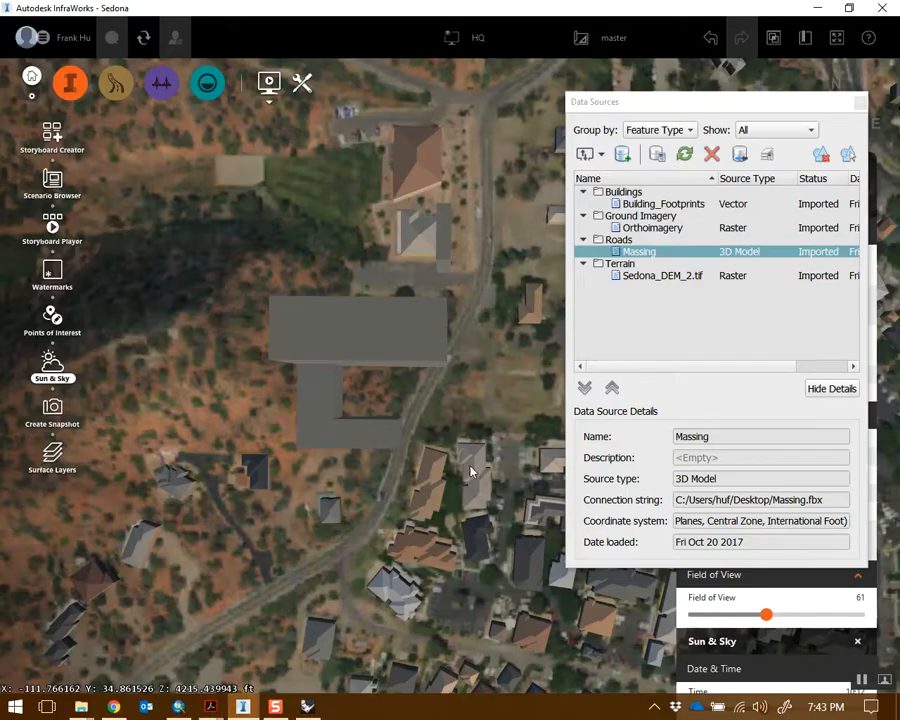
Step: Select the massing in a low-angle view, shift it vertically by about 46 ft relative to the terrain and deselect it
{"action": "left_click_drag", "start_coordinate": [415, 309], "coordinate": [373, 270]}
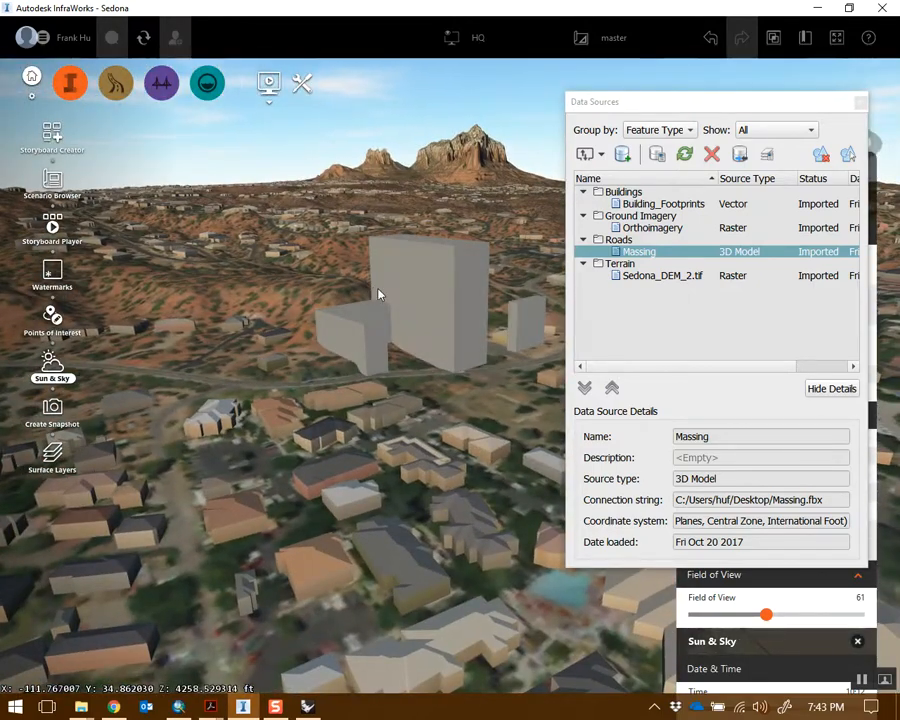
{"action": "left_click_drag", "start_coordinate": [475, 404], "coordinate": [443, 340]}
{"action": "left_click", "coordinate": [443, 345]}
{"action": "left_click_drag", "start_coordinate": [438, 412], "coordinate": [250, 317]}
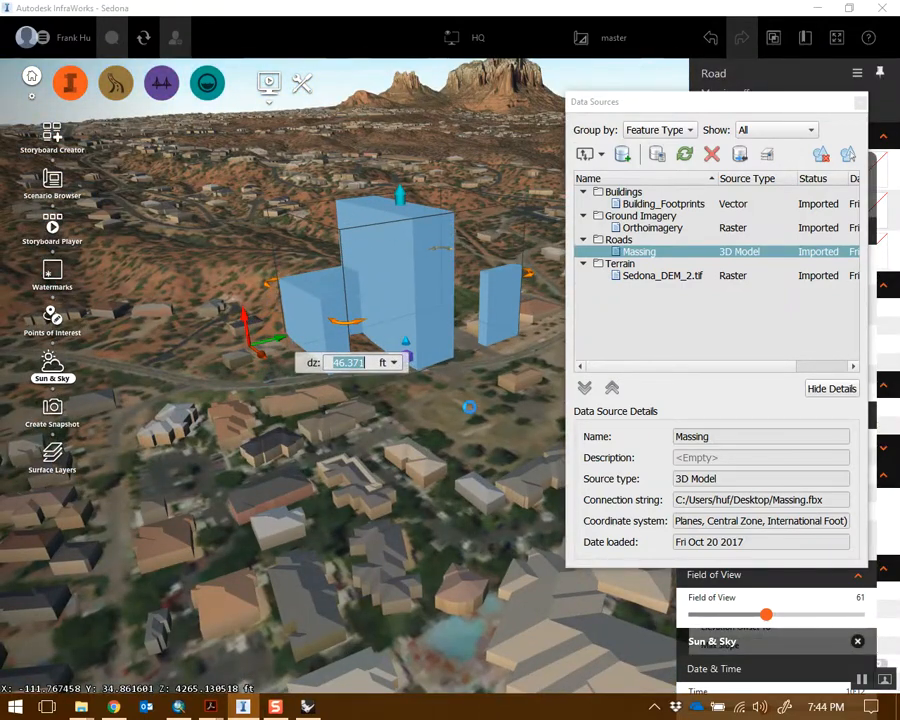
{"action": "left_click", "coordinate": [457, 400]}
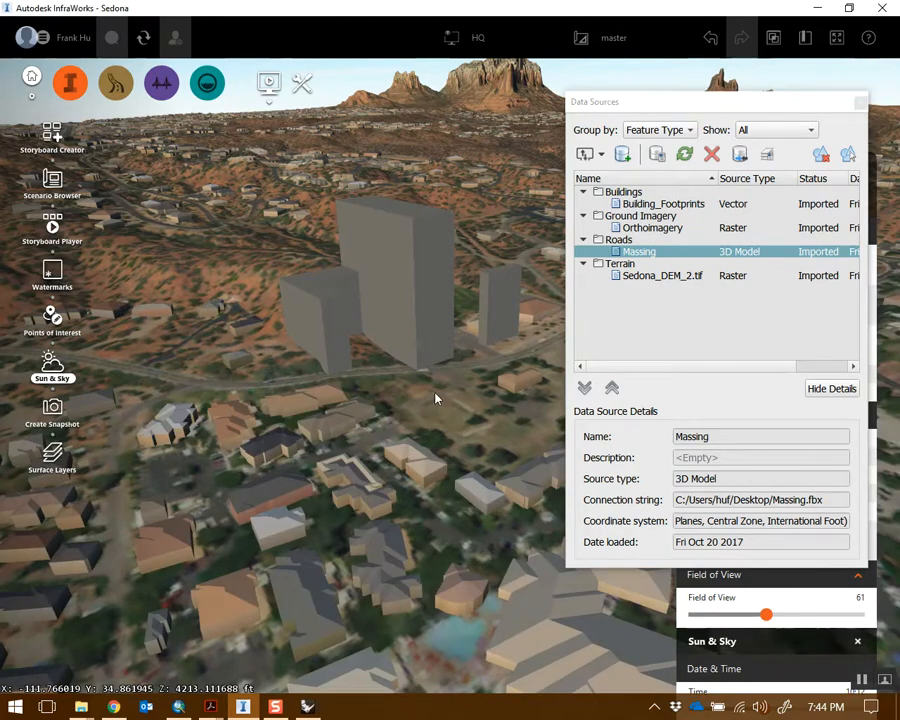
Step: Remove the Massing data source and its imported geometry from the Sedona model
{"action": "left_click_drag", "start_coordinate": [436, 398], "coordinate": [457, 408]}
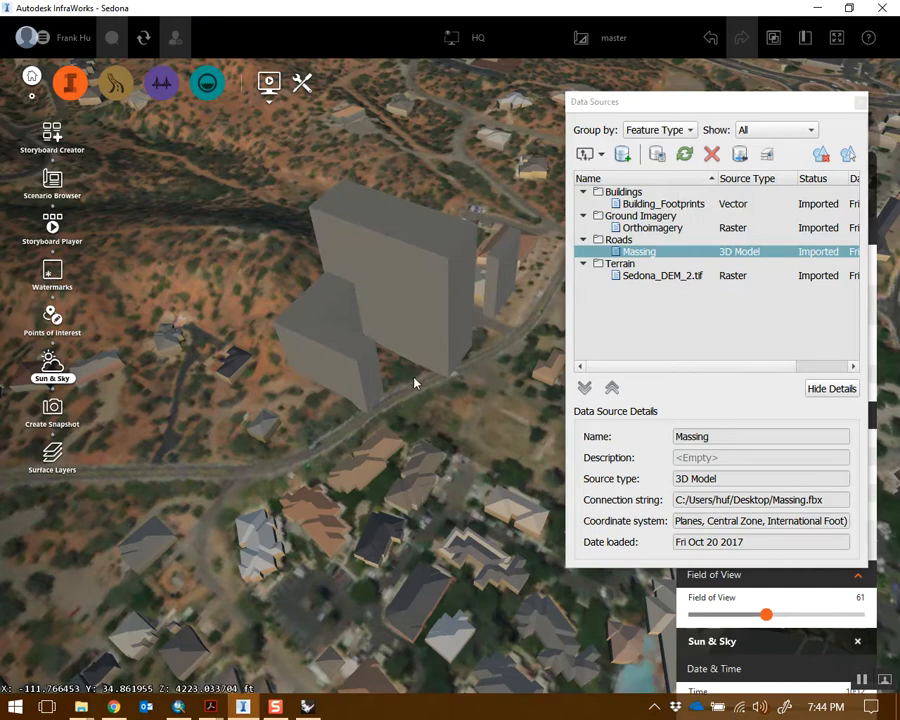
{"action": "left_click_drag", "start_coordinate": [415, 383], "coordinate": [408, 518]}
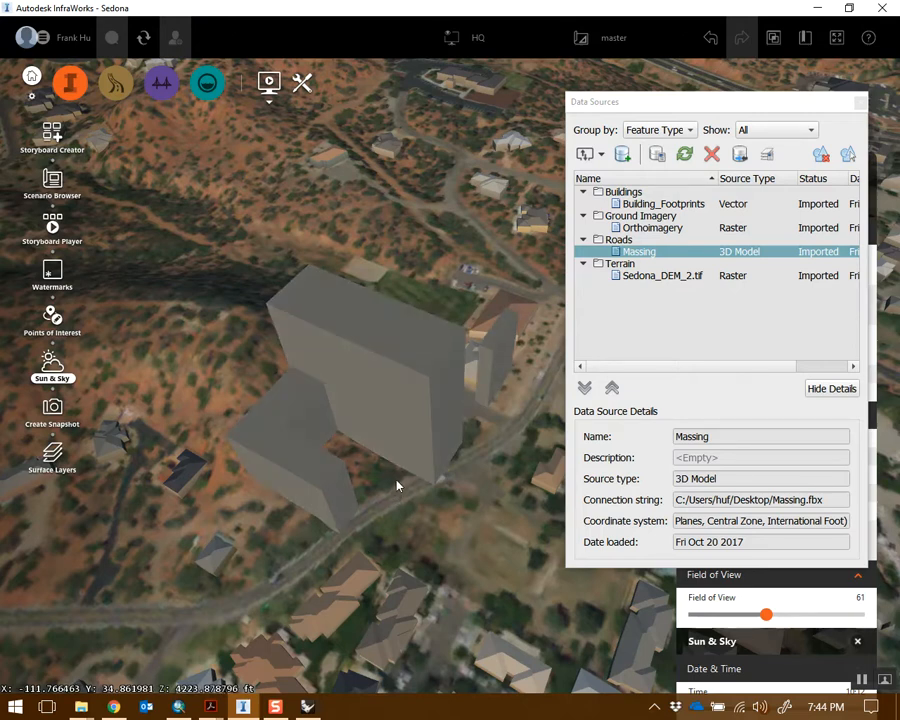
{"action": "left_click", "coordinate": [443, 443]}
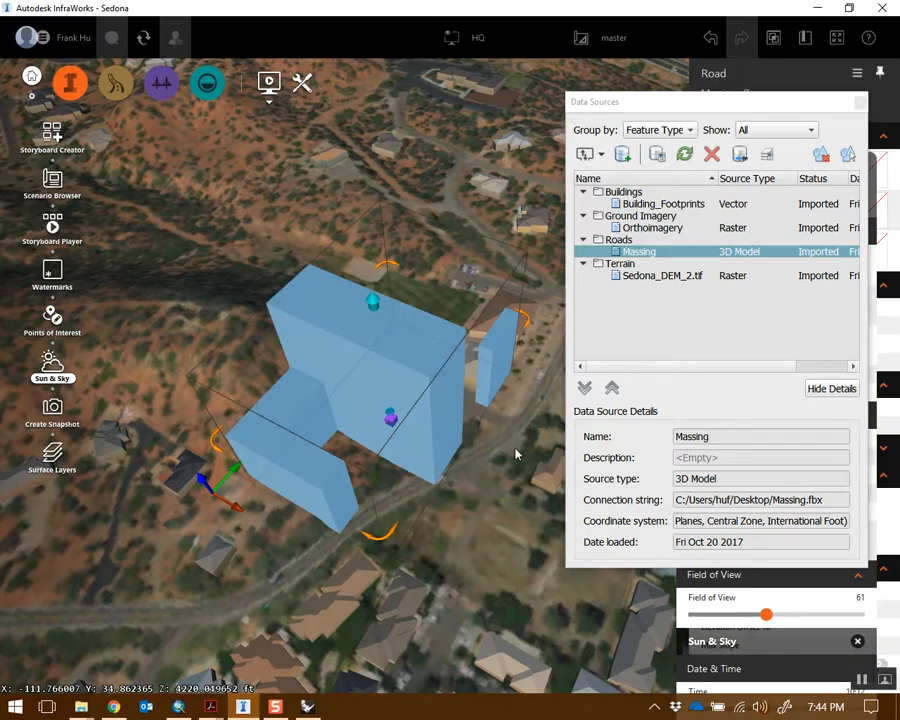
{"action": "right_click", "coordinate": [670, 248]}
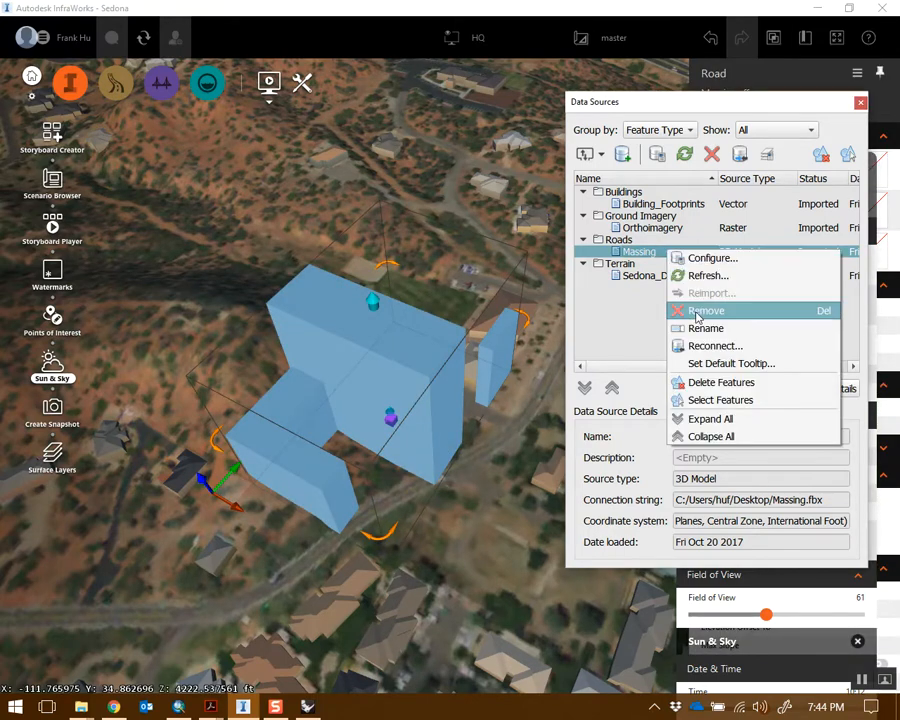
{"action": "left_click", "coordinate": [693, 311]}
{"action": "left_click", "coordinate": [745, 354]}
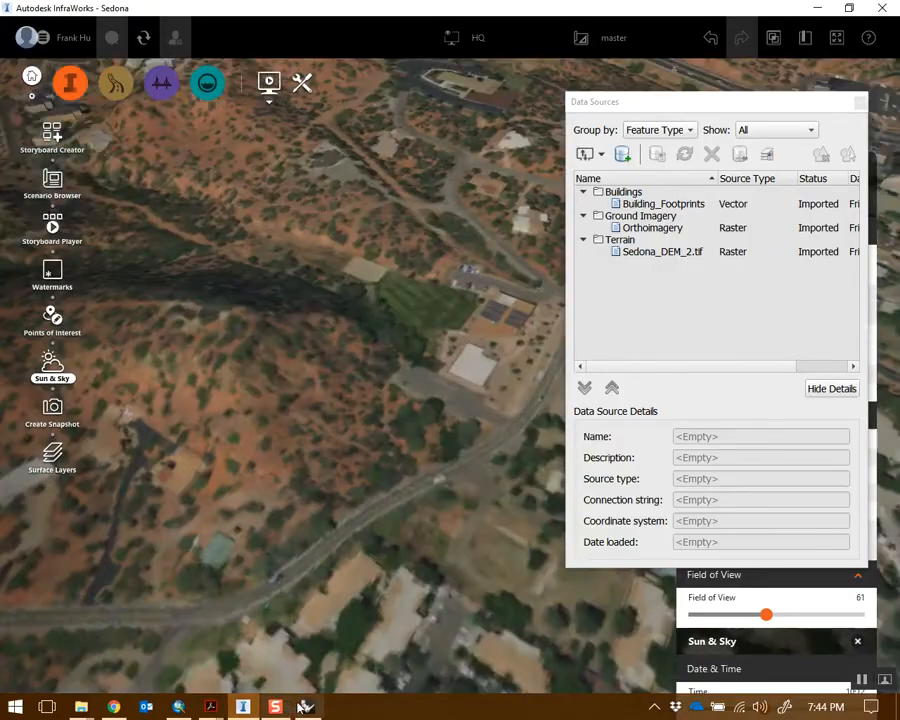
Step: Switch to Rhinoceros and frame the building boxes closely in the perspective view
{"action": "left_click", "coordinate": [308, 707]}
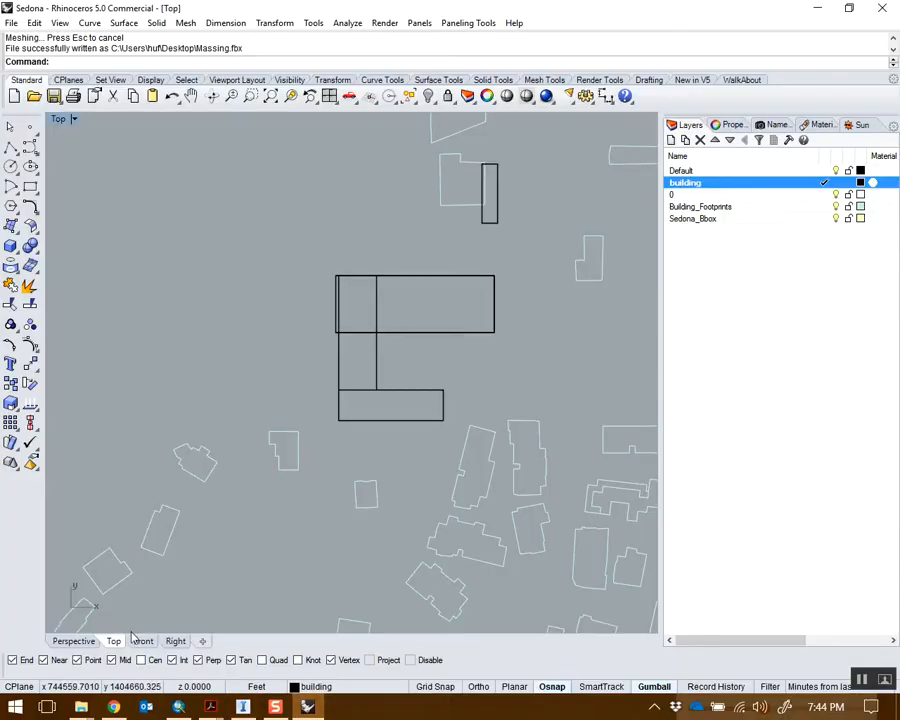
{"action": "left_click", "coordinate": [73, 641]}
{"action": "scroll", "coordinate": [440, 440], "scroll_direction": "up", "scroll_amount": 6}
{"action": "left_click", "coordinate": [405, 497]}
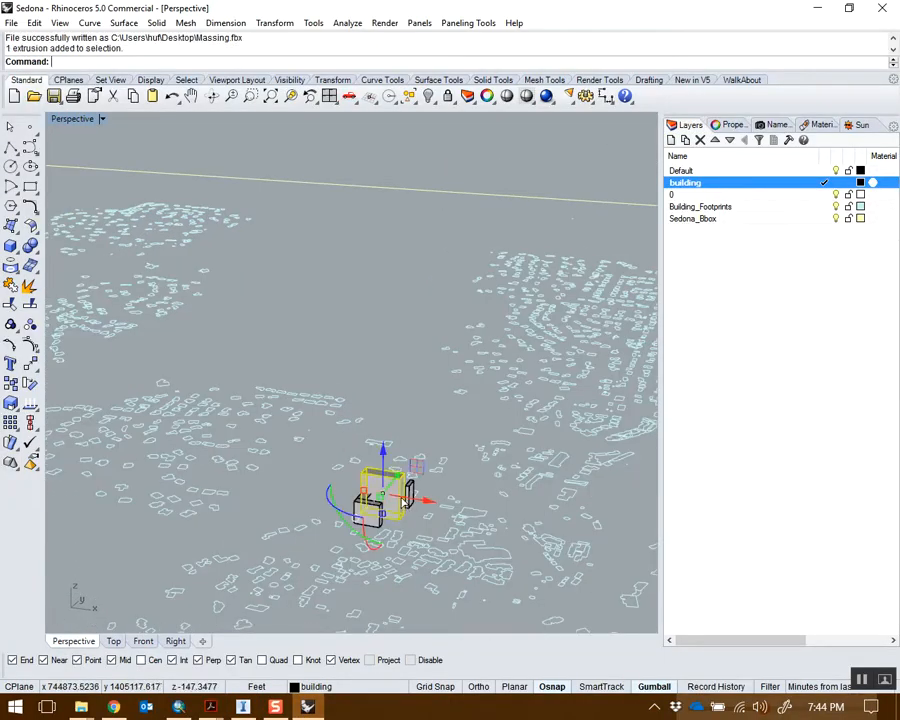
{"action": "type", "text": "zs"}
{"action": "key", "text": "Return"}
{"action": "right_click_drag", "start_coordinate": [416, 522], "coordinate": [333, 504]}
{"action": "scroll", "coordinate": [332, 505], "scroll_direction": "down", "scroll_amount": 6}
Step: Select all the building boxes and move them up 4222 ft above the footprints
{"action": "left_click", "coordinate": [270, 442], "text": "shift"}
{"action": "left_click", "coordinate": [250, 474], "text": "shift"}
{"action": "left_click", "coordinate": [500, 491], "text": "shift"}
{"action": "left_click", "coordinate": [357, 389]}
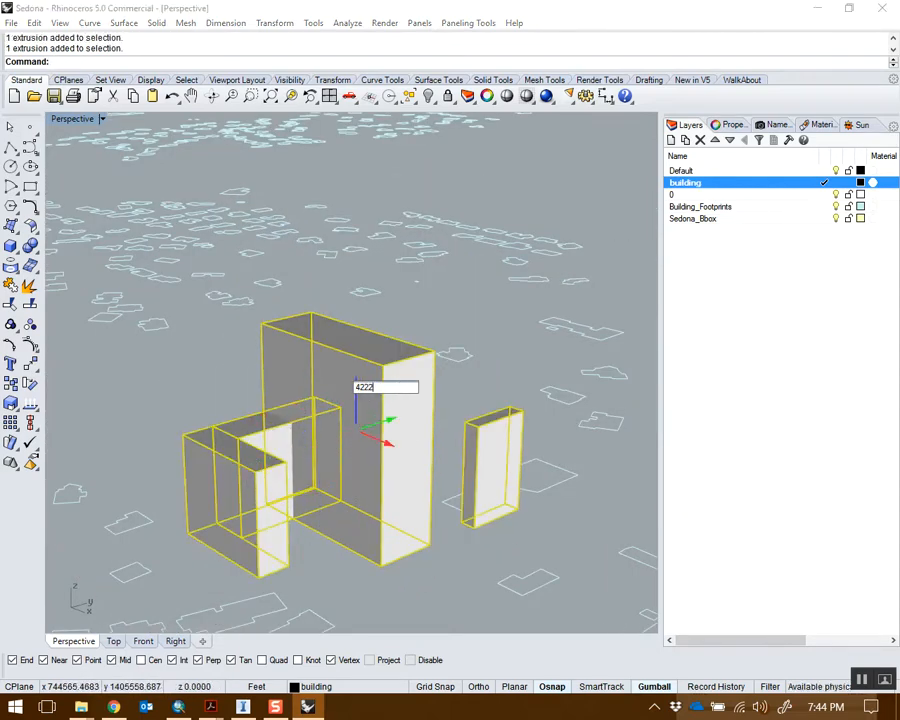
{"action": "type", "text": "4222"}
{"action": "key", "text": "Return"}
{"action": "type", "text": "zs"}
{"action": "key", "text": "Return"}
{"action": "scroll", "coordinate": [397, 393], "scroll_direction": "down", "scroll_amount": 10}
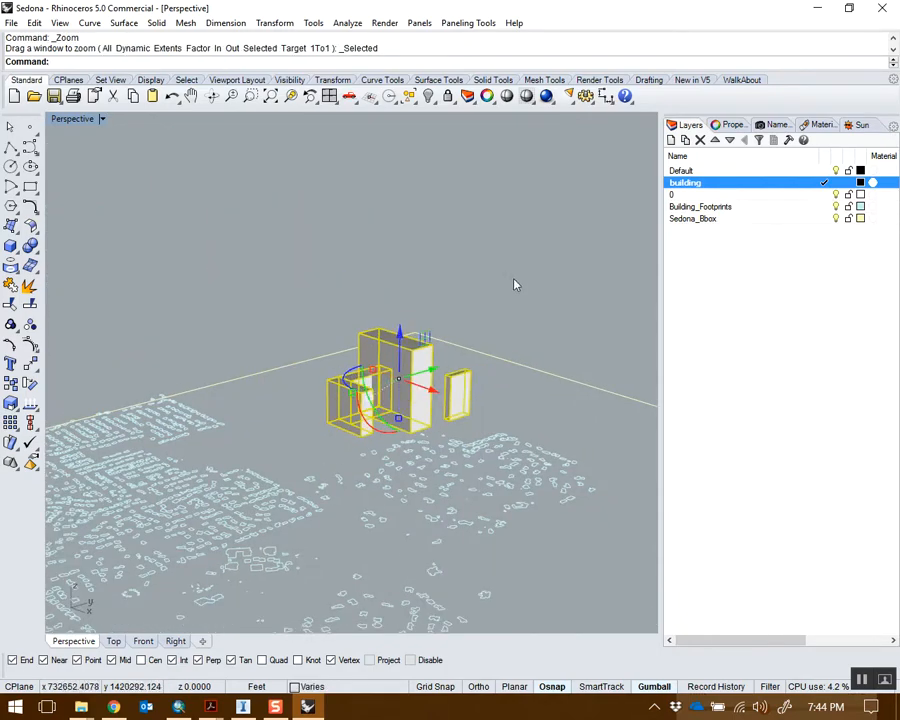
{"action": "left_click", "coordinate": [510, 289]}
{"action": "scroll", "coordinate": [416, 295], "scroll_direction": "down", "scroll_amount": 4}
{"action": "right_click_drag", "start_coordinate": [416, 295], "coordinate": [450, 311]}
{"action": "scroll", "coordinate": [441, 301], "scroll_direction": "down", "scroll_amount": 8}
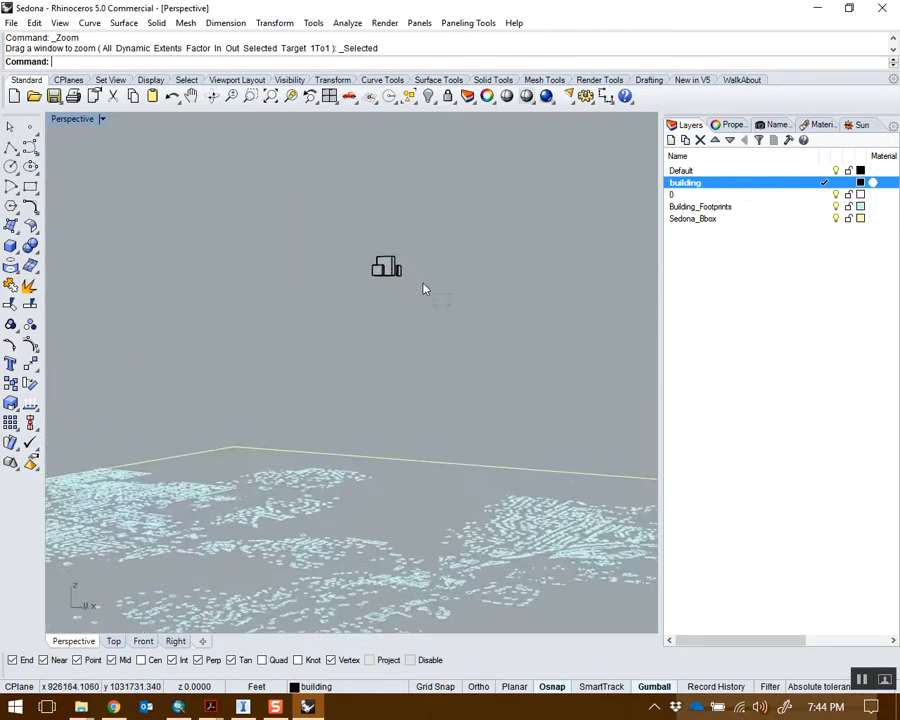
Step: Export the raised boxes to the Desktop as Massing.fbx, replacing the existing file and accepting the export options
{"action": "left_click_drag", "start_coordinate": [450, 311], "coordinate": [345, 232]}
{"action": "left_click", "coordinate": [10, 22]}
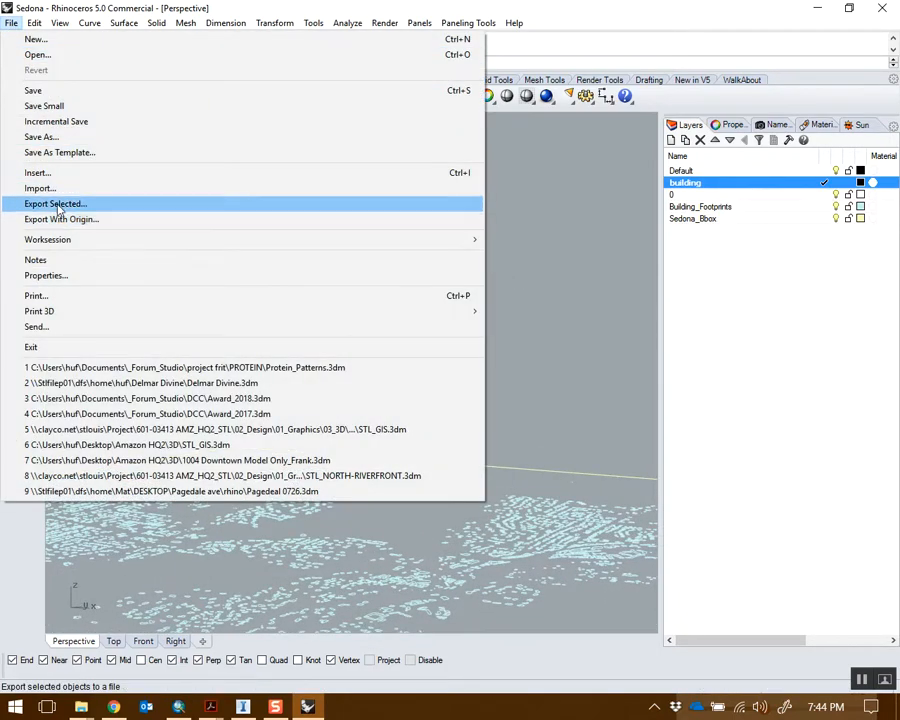
{"action": "left_click", "coordinate": [66, 202]}
{"action": "left_click", "coordinate": [323, 118]}
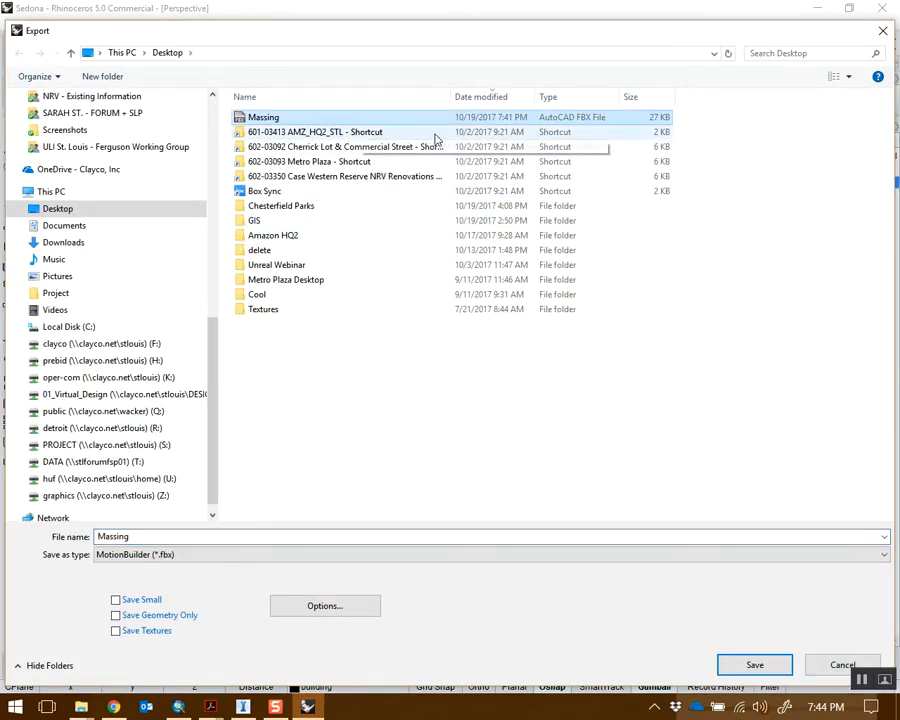
{"action": "left_click", "coordinate": [749, 662]}
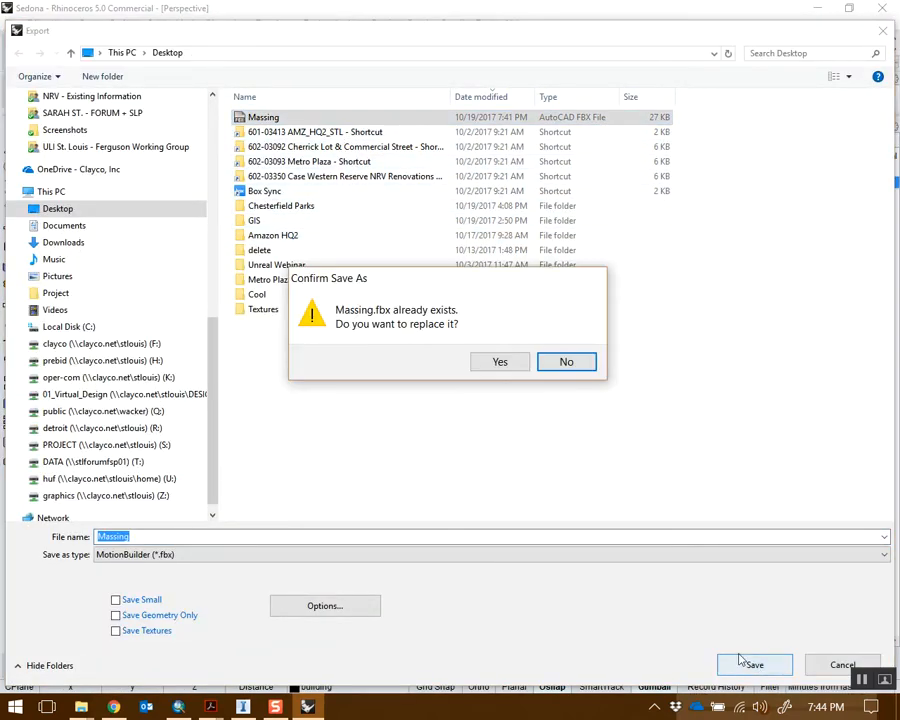
{"action": "left_click", "coordinate": [500, 363]}
{"action": "left_click", "coordinate": [460, 372]}
{"action": "left_click", "coordinate": [288, 285]}
{"action": "key", "text": "Escape"}
Step: Switch to InfraWorks and add Massing.fbx from the Desktop as a 3D model data source
{"action": "left_click", "coordinate": [242, 706]}
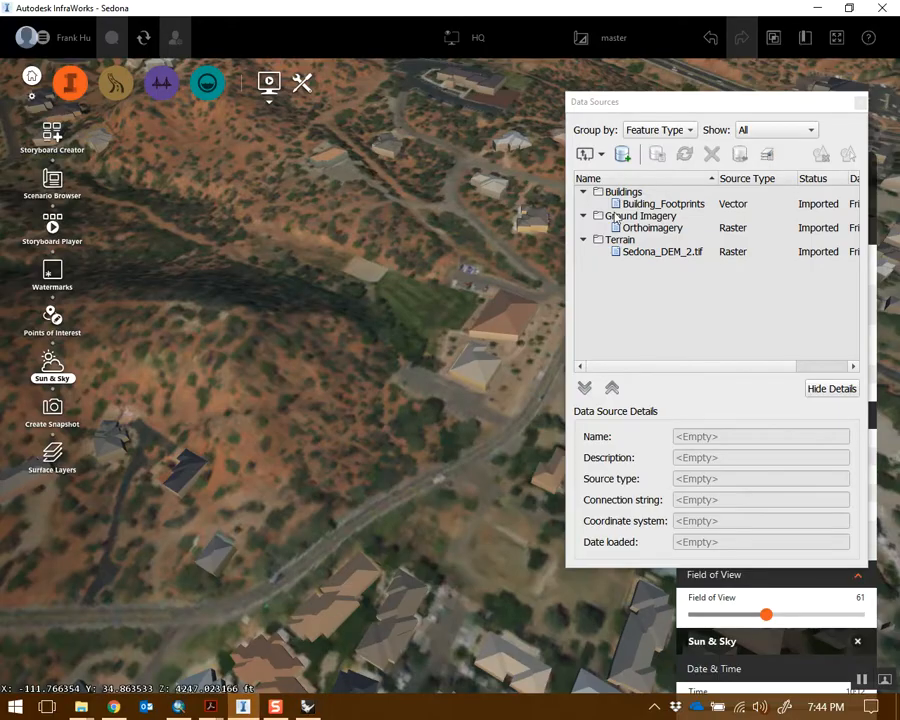
{"action": "left_click", "coordinate": [601, 153]}
{"action": "left_click", "coordinate": [617, 177]}
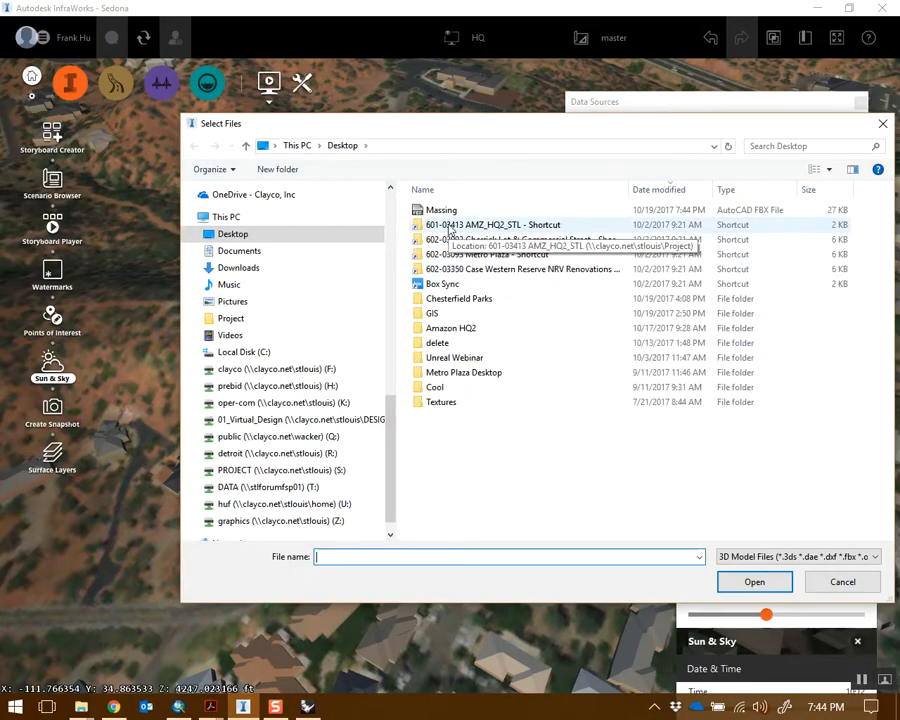
{"action": "double_click", "coordinate": [445, 207]}
Step: Configure the Massing source as Roads with Y and Z flipped and coordinate system AZ83-CIF, and close and refresh it
{"action": "double_click", "coordinate": [650, 205]}
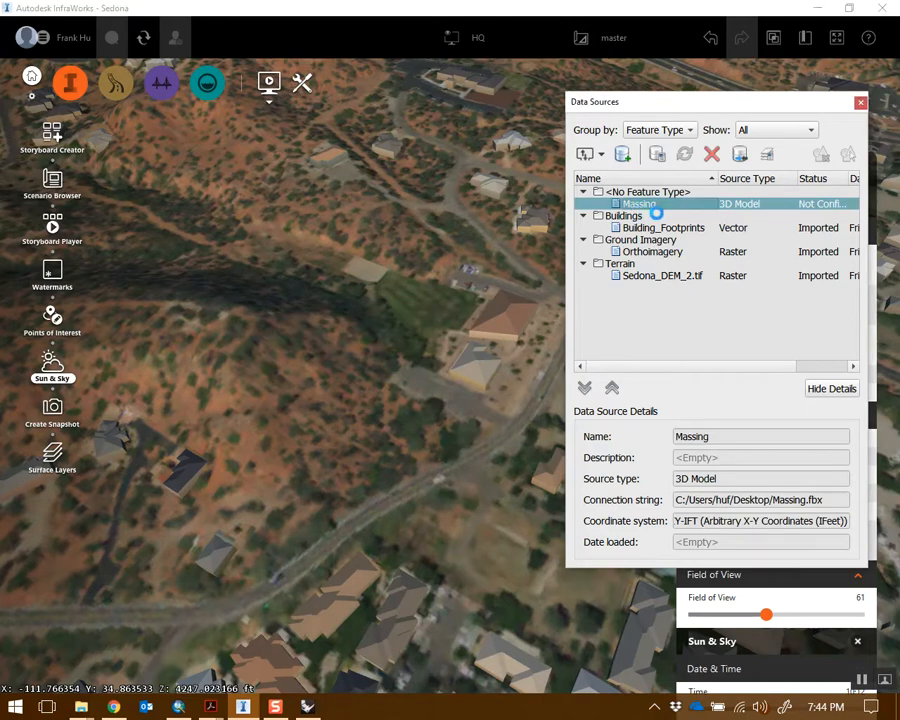
{"action": "left_click", "coordinate": [567, 119]}
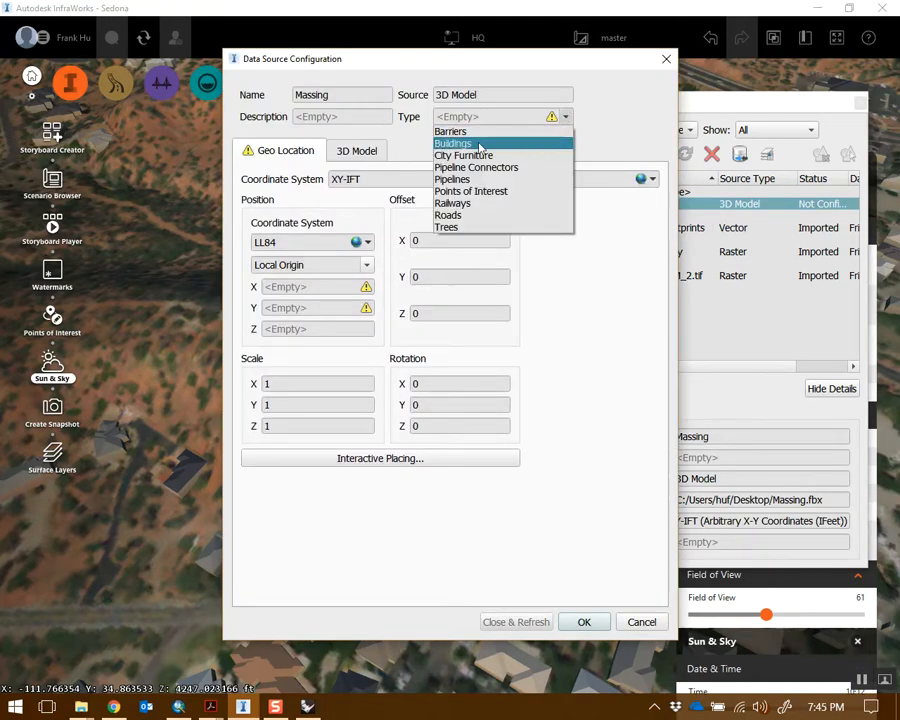
{"action": "left_click", "coordinate": [478, 217]}
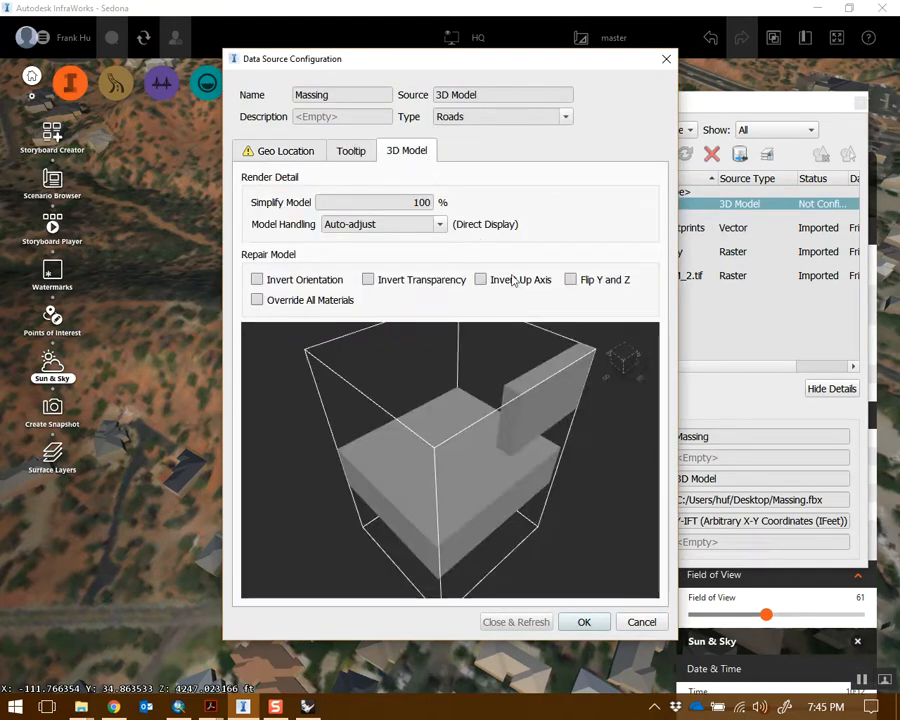
{"action": "left_click", "coordinate": [284, 150]}
{"action": "left_click", "coordinate": [652, 179]}
{"action": "left_click", "coordinate": [662, 195]}
{"action": "left_click", "coordinate": [518, 622]}
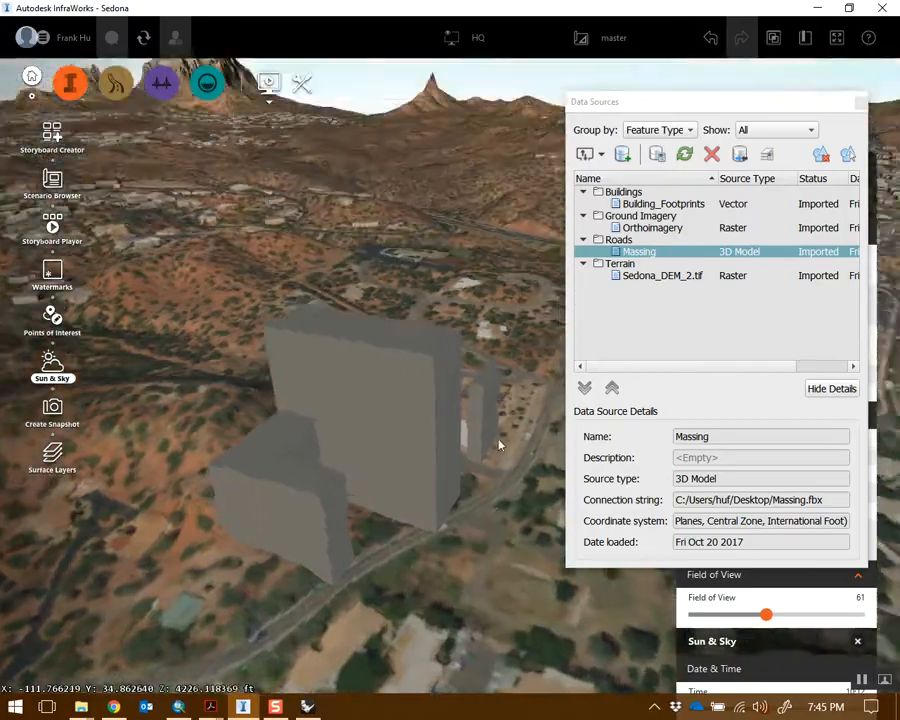
Step: Inspect how the reimported massing sits on the terrain from several angles
{"action": "left_click_drag", "start_coordinate": [500, 445], "coordinate": [414, 578]}
{"action": "middle_click_drag", "start_coordinate": [414, 578], "coordinate": [466, 464]}
{"action": "left_click_drag", "start_coordinate": [466, 464], "coordinate": [334, 524]}
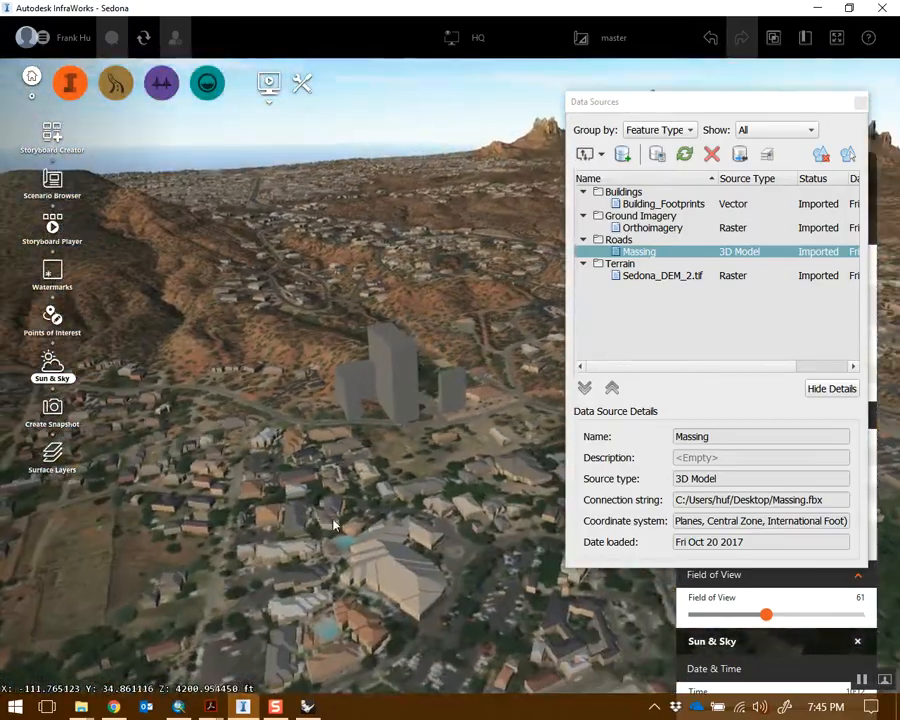
{"action": "scroll", "coordinate": [424, 456], "scroll_direction": "up", "scroll_amount": 3}
{"action": "left_click_drag", "start_coordinate": [424, 458], "coordinate": [299, 507]}
Step: Switch to Rhinoceros and frame the raised building boxes closely in the perspective view
{"action": "left_click", "coordinate": [308, 707]}
{"action": "left_click_drag", "start_coordinate": [440, 232], "coordinate": [352, 298]}
{"action": "type", "text": "zs"}
{"action": "key", "text": "Return"}
{"action": "right_click_drag", "start_coordinate": [572, 256], "coordinate": [551, 253]}
{"action": "left_click", "coordinate": [551, 279]}
{"action": "scroll", "coordinate": [551, 279], "scroll_direction": "down", "scroll_amount": 5}
Step: Copy the largest box directly on top of itself, from its bottom corner to the matching top corner
{"action": "left_click", "coordinate": [404, 296]}
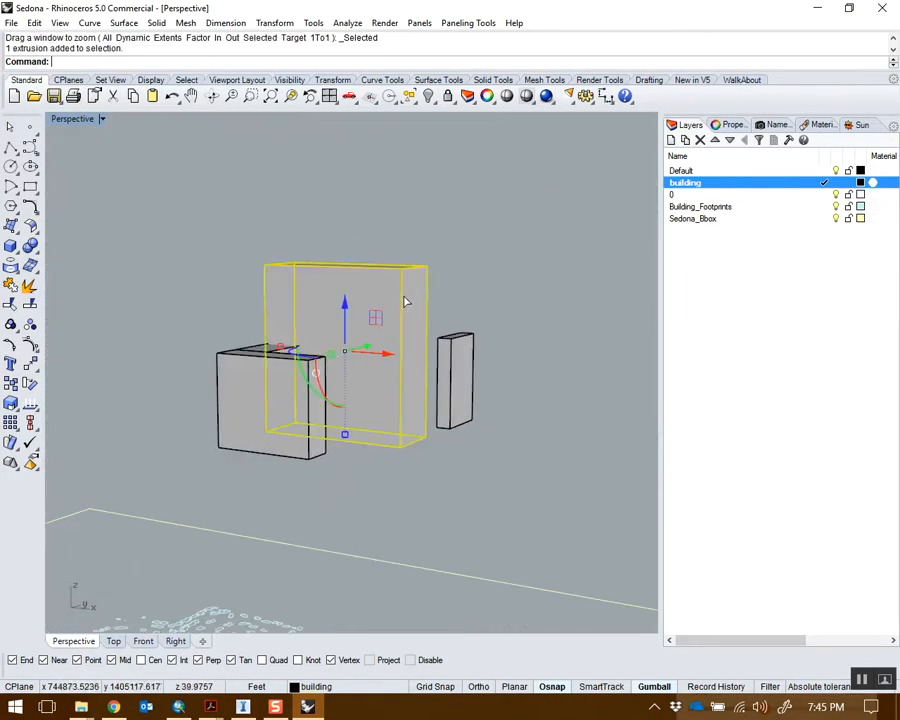
{"action": "type", "text": "c"}
{"action": "key", "text": "Return"}
{"action": "left_click", "coordinate": [425, 438]}
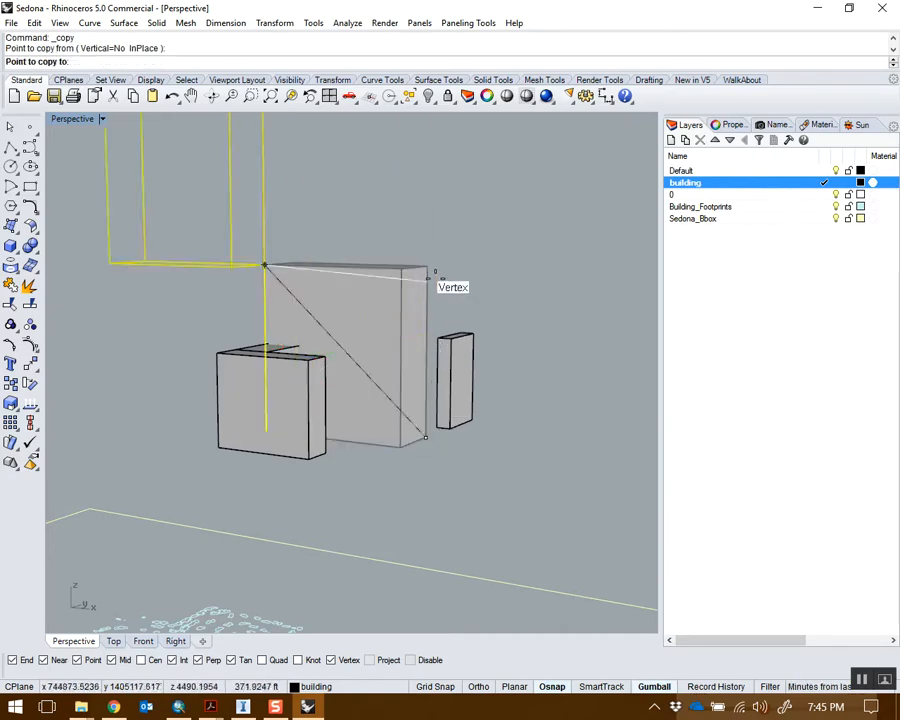
{"action": "left_click", "coordinate": [428, 267]}
{"action": "scroll", "coordinate": [440, 273], "scroll_direction": "down", "scroll_amount": 5}
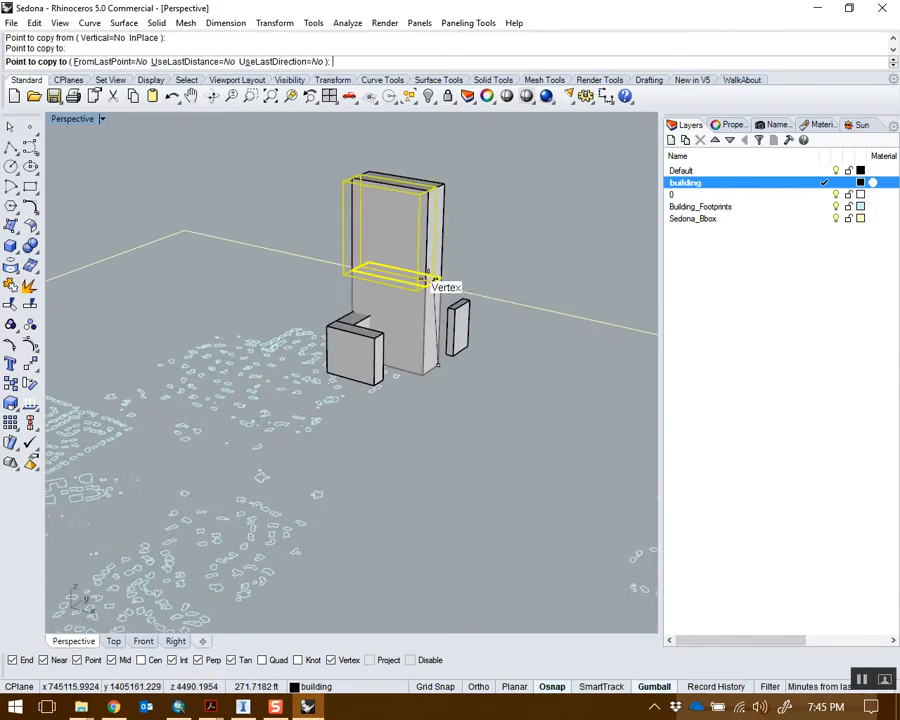
Step: Place another copy of the large box beside the stacked one so it overhangs at the upper level, and end copying
{"action": "scroll", "coordinate": [345, 273], "scroll_direction": "up", "scroll_amount": 6}
{"action": "mouse_move", "coordinate": [397, 278]}
{"action": "right_mouse_down"}
{"action": "mouse_move", "coordinate": [440, 274]}
{"action": "mouse_move", "coordinate": [506, 214]}
{"action": "mouse_move", "coordinate": [382, 301]}
{"action": "mouse_move", "coordinate": [486, 315]}
{"action": "mouse_move", "coordinate": [369, 318]}
{"action": "mouse_move", "coordinate": [400, 277]}
{"action": "right_mouse_up"}
{"action": "left_click", "coordinate": [331, 257]}
{"action": "scroll", "coordinate": [356, 277], "scroll_direction": "down", "scroll_amount": 7}
{"action": "key", "text": "Return"}
{"action": "key", "text": "Escape"}
Step: Copy the overhanging box end to end, from its inner bottom corner to its outer one, to lengthen the cantilever
{"action": "left_click", "coordinate": [400, 277]}
{"action": "type", "text": "cc"}
{"action": "key", "text": "Return"}
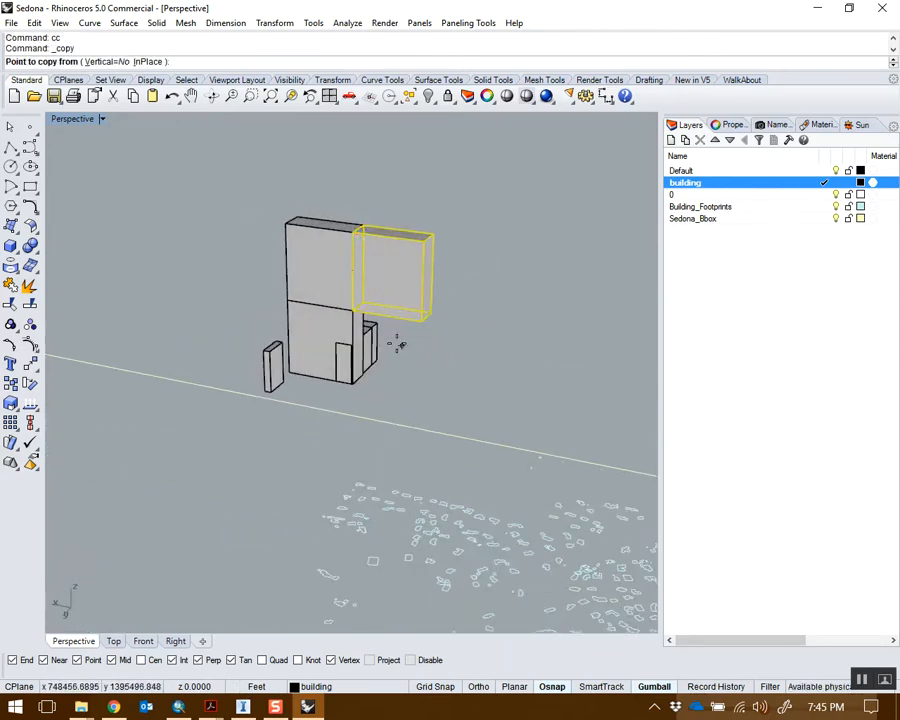
{"action": "scroll", "coordinate": [412, 346], "scroll_direction": "up", "scroll_amount": 3}
{"action": "left_click", "coordinate": [336, 278]}
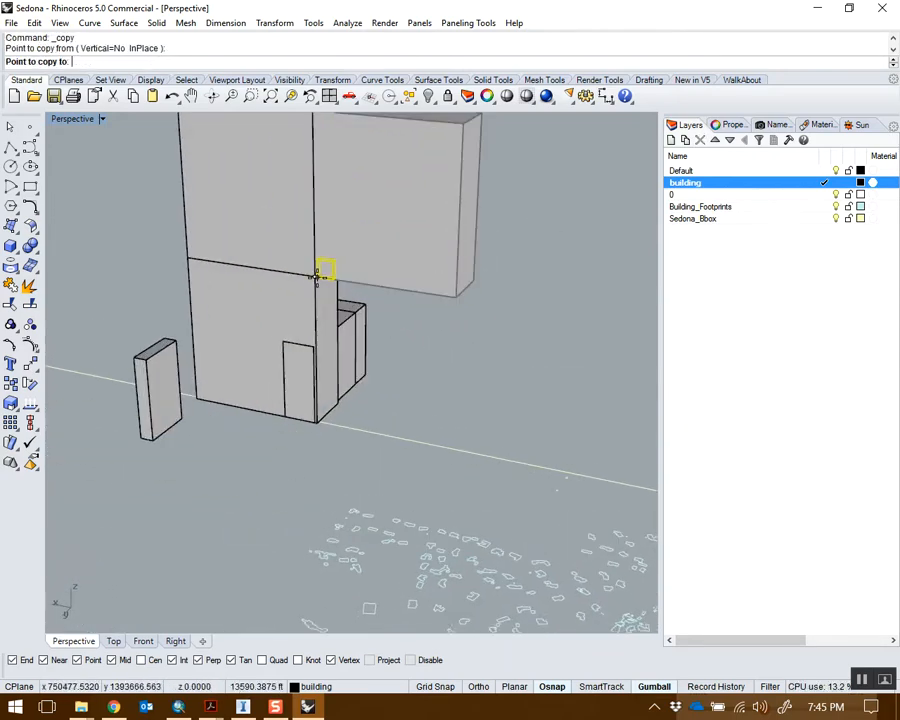
{"action": "left_click", "coordinate": [456, 298]}
{"action": "key", "text": "Return"}
{"action": "scroll", "coordinate": [461, 358], "scroll_direction": "down", "scroll_amount": 3}
{"action": "key", "text": "Escape"}
Step: Place another copy of the large box at the far end of the cantilever, slightly offset from it, and end copying
{"action": "left_click", "coordinate": [377, 308]}
{"action": "type", "text": "cc"}
{"action": "key", "text": "Return"}
{"action": "left_click", "coordinate": [345, 318]}
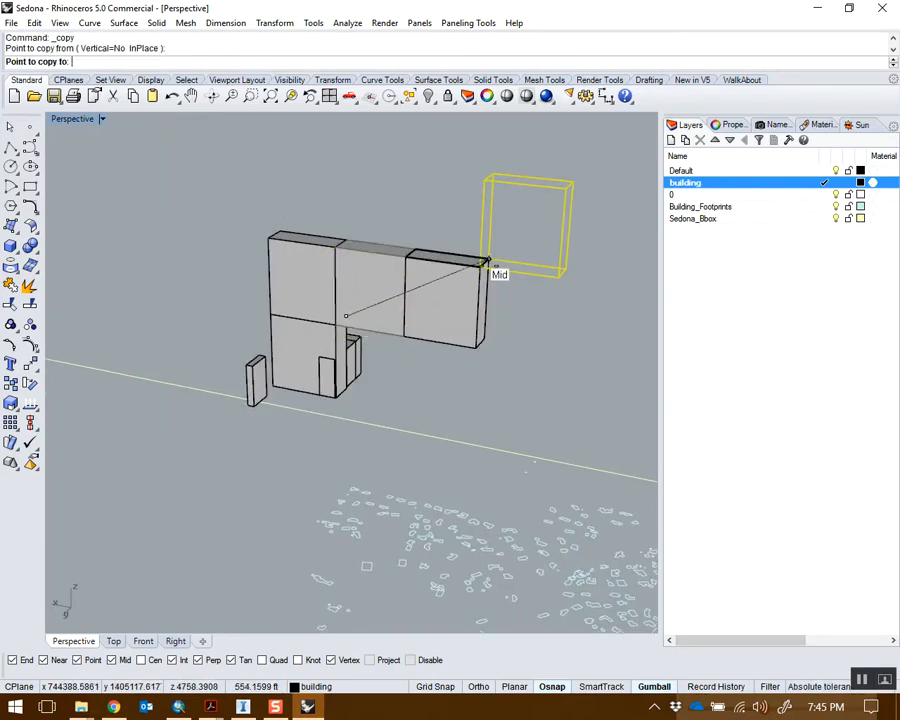
{"action": "left_click", "coordinate": [481, 338]}
{"action": "key", "text": "Return"}
{"action": "key", "text": "Escape"}
Step: Select all the building boxes and export them as a meshes-only FBX, overwriting the Massing file on the Desktop
{"action": "right_click_drag", "start_coordinate": [525, 275], "coordinate": [400, 380]}
{"action": "left_click_drag", "start_coordinate": [470, 416], "coordinate": [226, 184]}
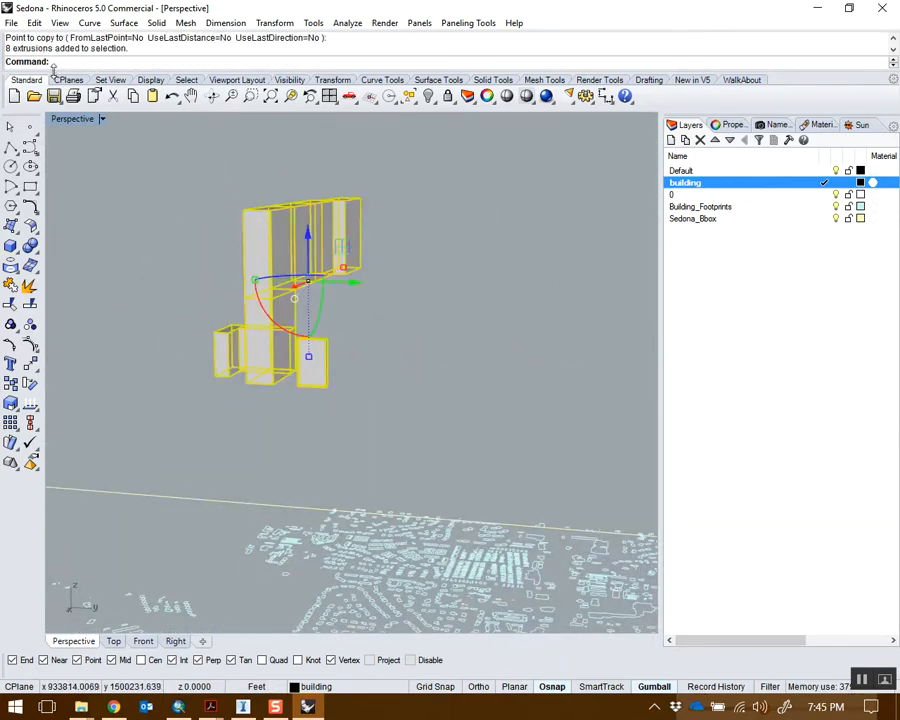
{"action": "left_click", "coordinate": [9, 22]}
{"action": "left_click", "coordinate": [88, 202]}
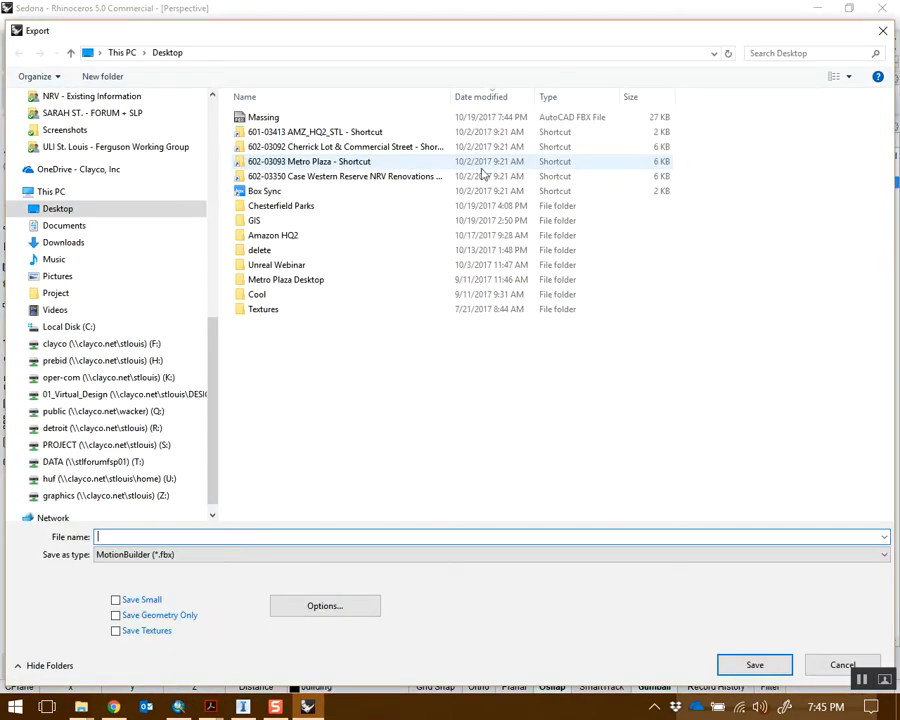
{"action": "left_click", "coordinate": [325, 120]}
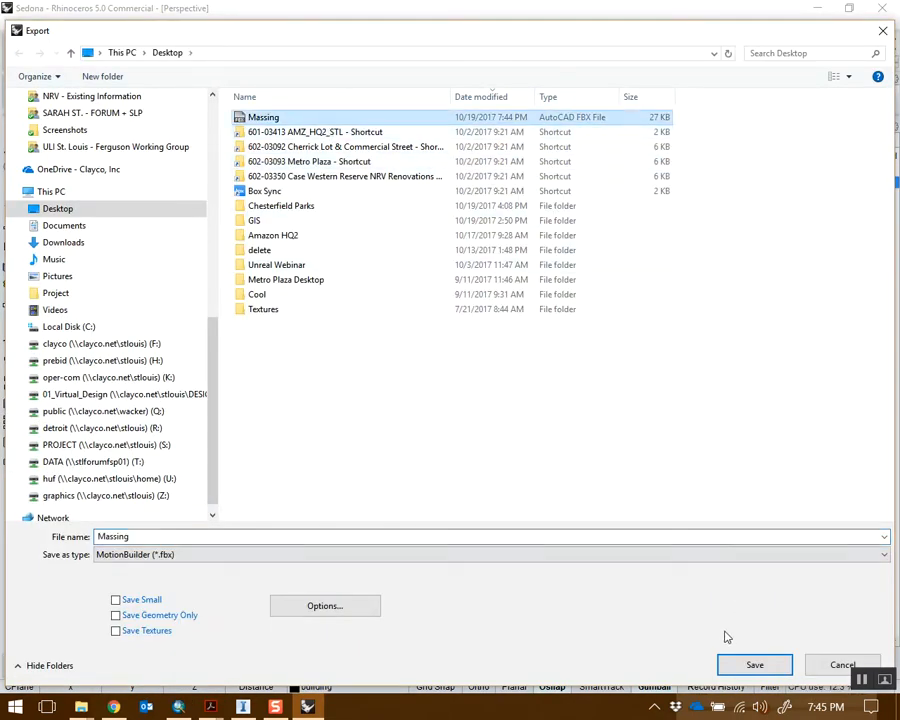
{"action": "left_click", "coordinate": [747, 666]}
{"action": "left_click", "coordinate": [490, 360]}
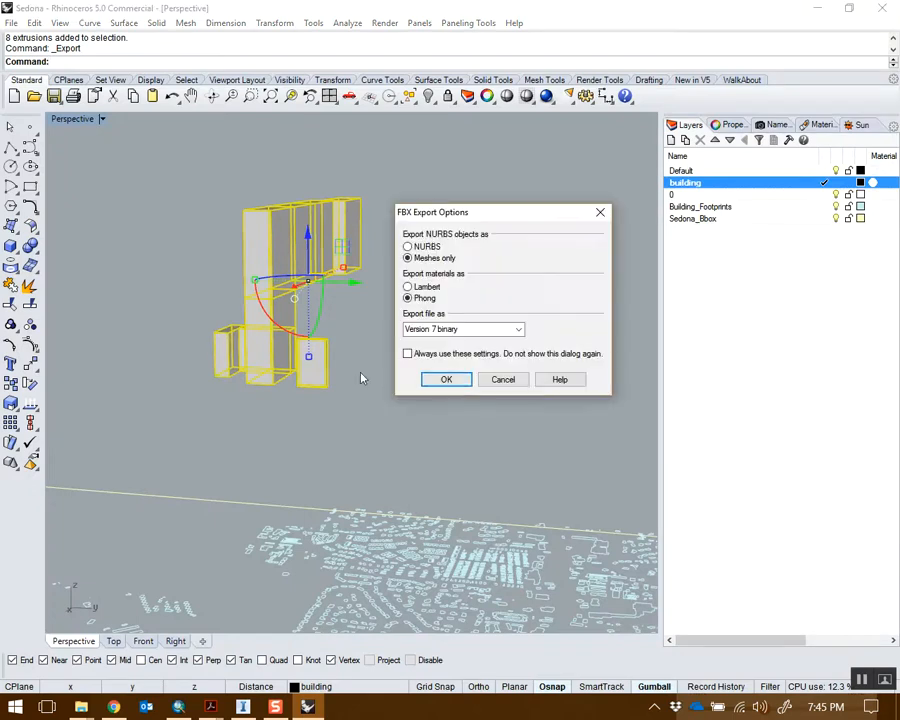
{"action": "left_click", "coordinate": [448, 377]}
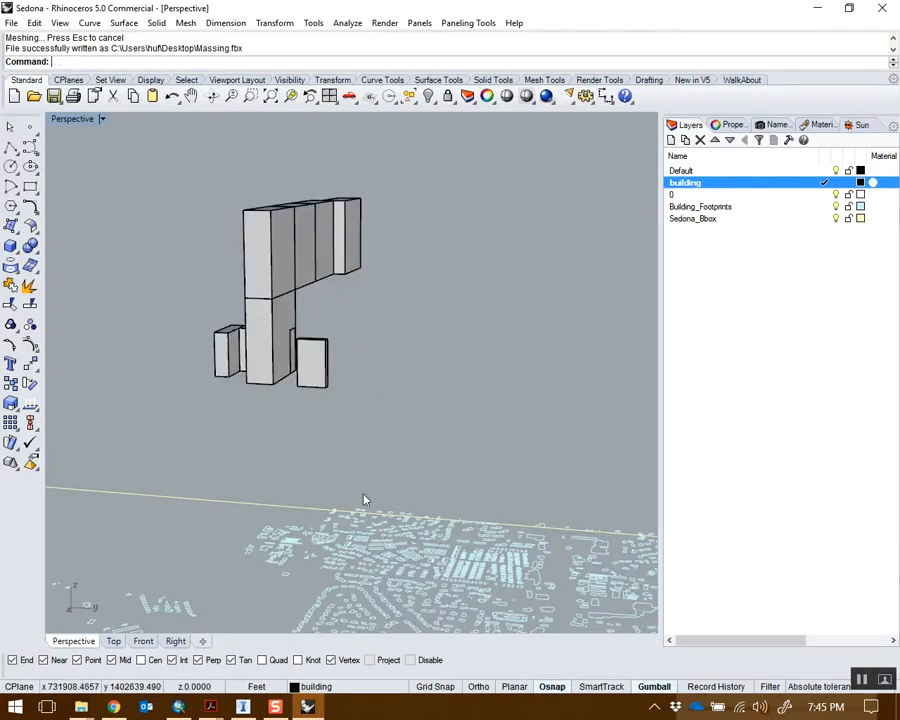
Step: Switch to InfraWorks and refresh the Massing data source from the updated FBX
{"action": "left_click", "coordinate": [242, 707]}
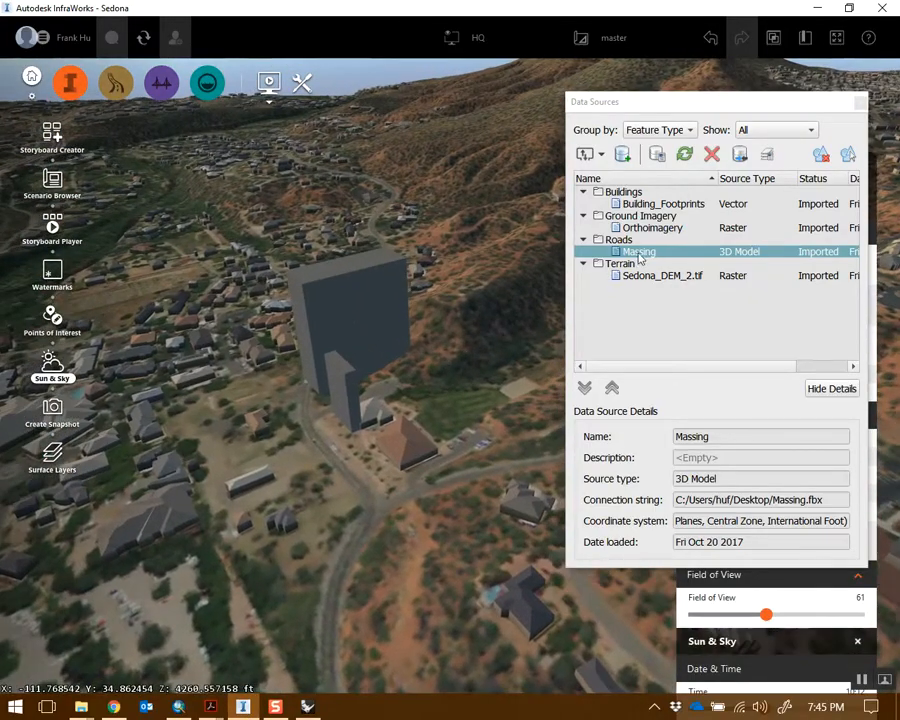
{"action": "right_click", "coordinate": [645, 252]}
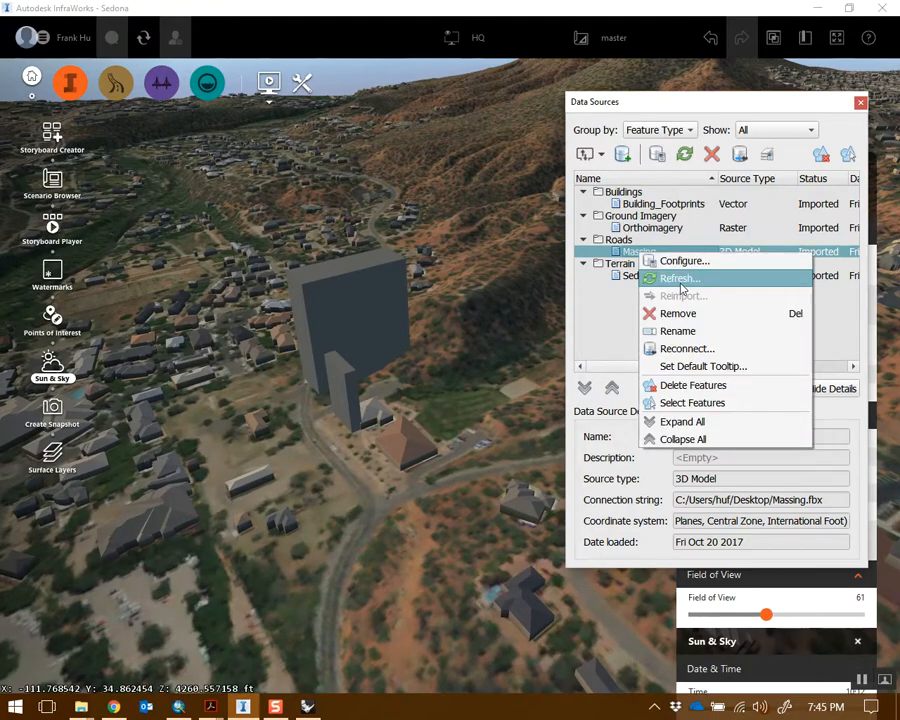
{"action": "left_click", "coordinate": [680, 282]}
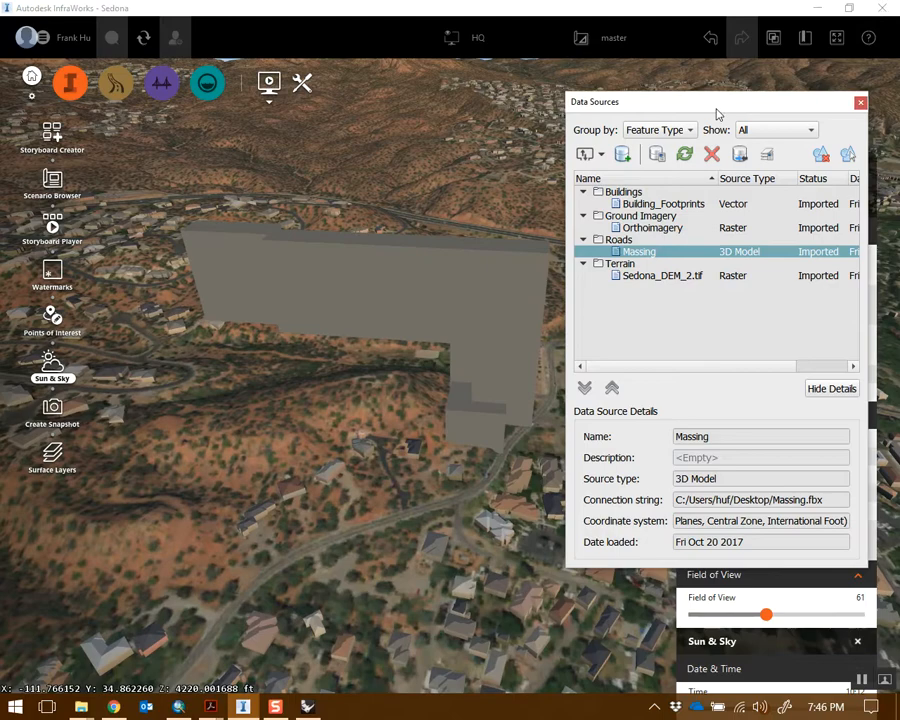
Step: Bring the view settings in front of the data sources, set the sun time to 08:27 and collapse the Rendering section
{"action": "left_click_drag", "start_coordinate": [716, 114], "coordinate": [729, 94]}
{"action": "left_click", "coordinate": [784, 574]}
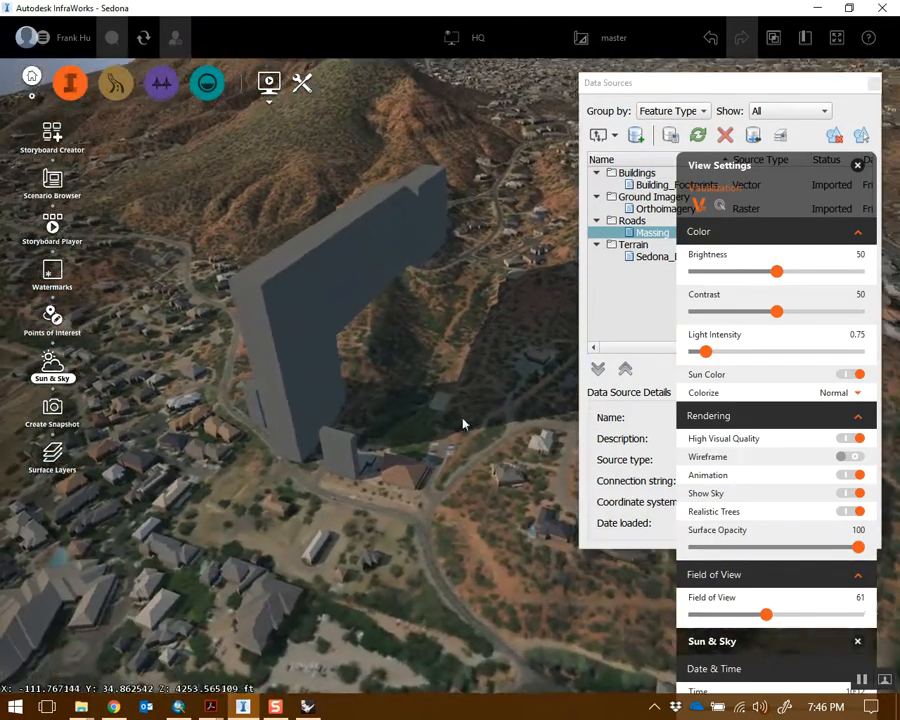
{"action": "left_click_drag", "start_coordinate": [776, 177], "coordinate": [741, 105]}
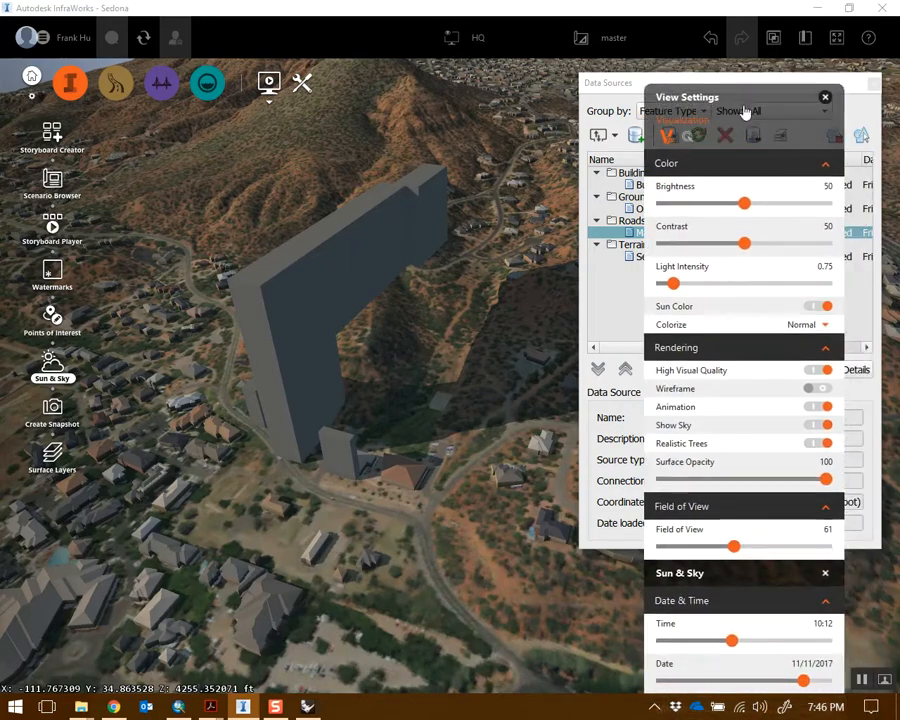
{"action": "mouse_move", "coordinate": [732, 640]}
{"action": "left_mouse_down"}
{"action": "mouse_move", "coordinate": [763, 643]}
{"action": "mouse_move", "coordinate": [722, 645]}
{"action": "left_mouse_up"}
{"action": "middle_click_drag", "start_coordinate": [351, 508], "coordinate": [476, 402]}
{"action": "left_click_drag", "start_coordinate": [708, 113], "coordinate": [718, 99]}
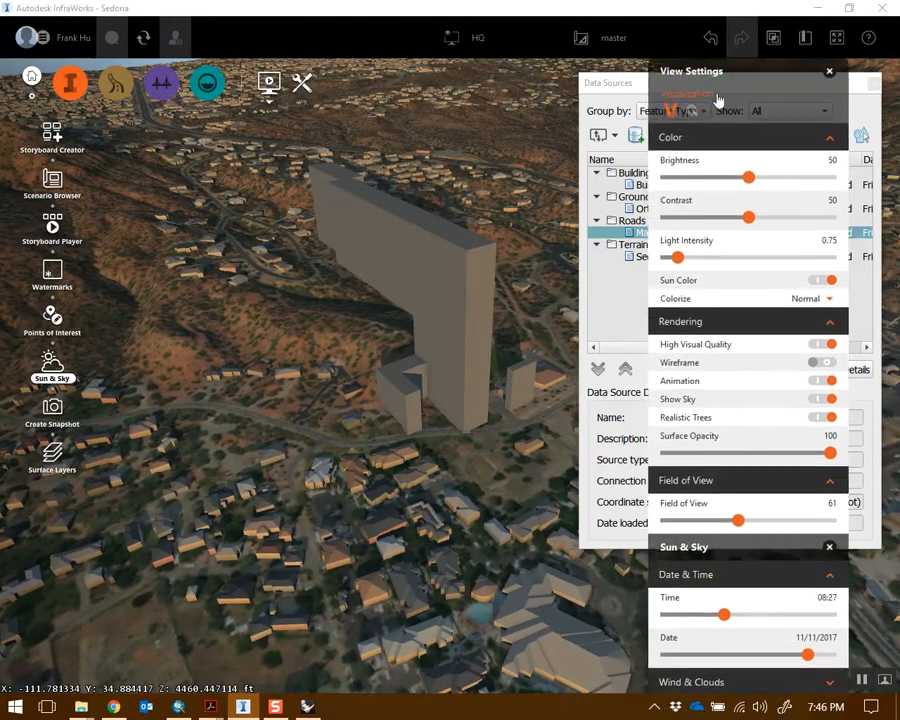
{"action": "left_click", "coordinate": [827, 323]}
Step: Switch to Rhinoceros, select the overhanging box next to the tower and add the Bamboo material from the Wood library
{"action": "left_click", "coordinate": [818, 8]}
{"action": "right_click_drag", "start_coordinate": [380, 330], "coordinate": [358, 283]}
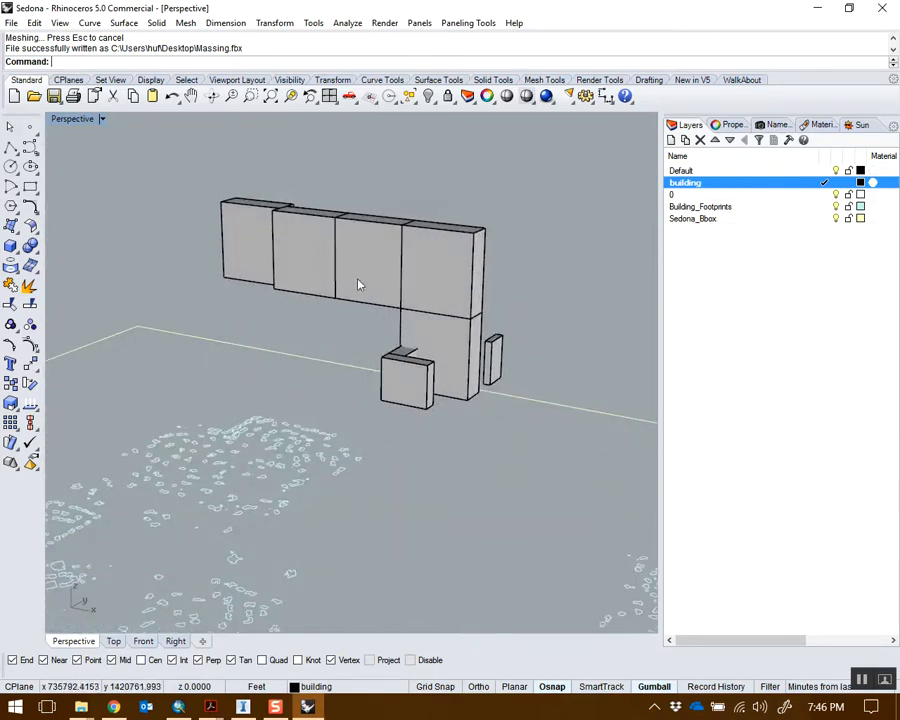
{"action": "scroll", "coordinate": [358, 283], "scroll_direction": "up", "scroll_amount": 3}
{"action": "left_click", "coordinate": [370, 284]}
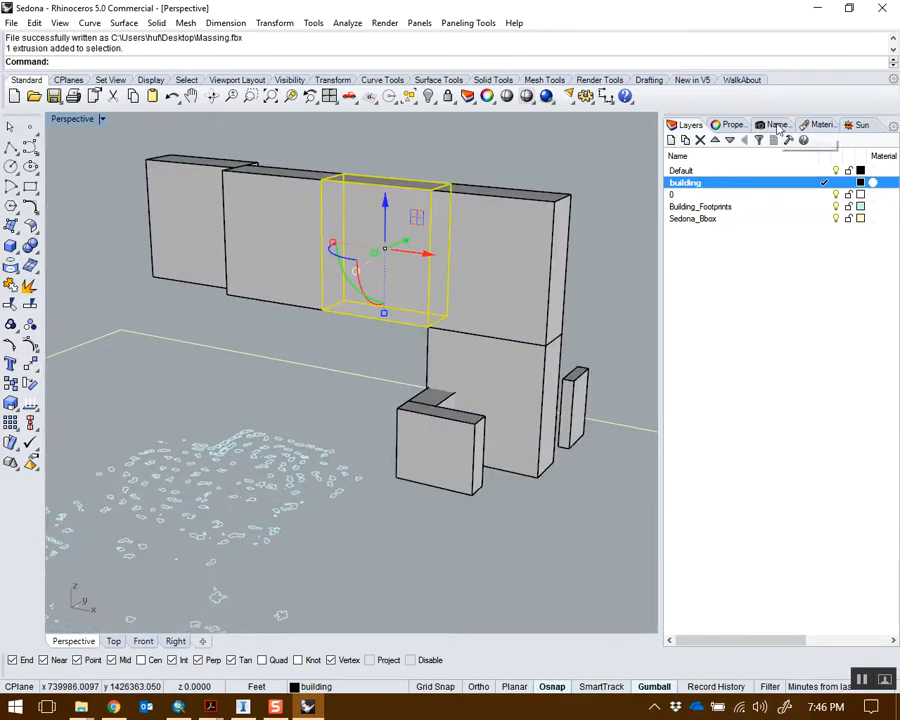
{"action": "left_click", "coordinate": [820, 125]}
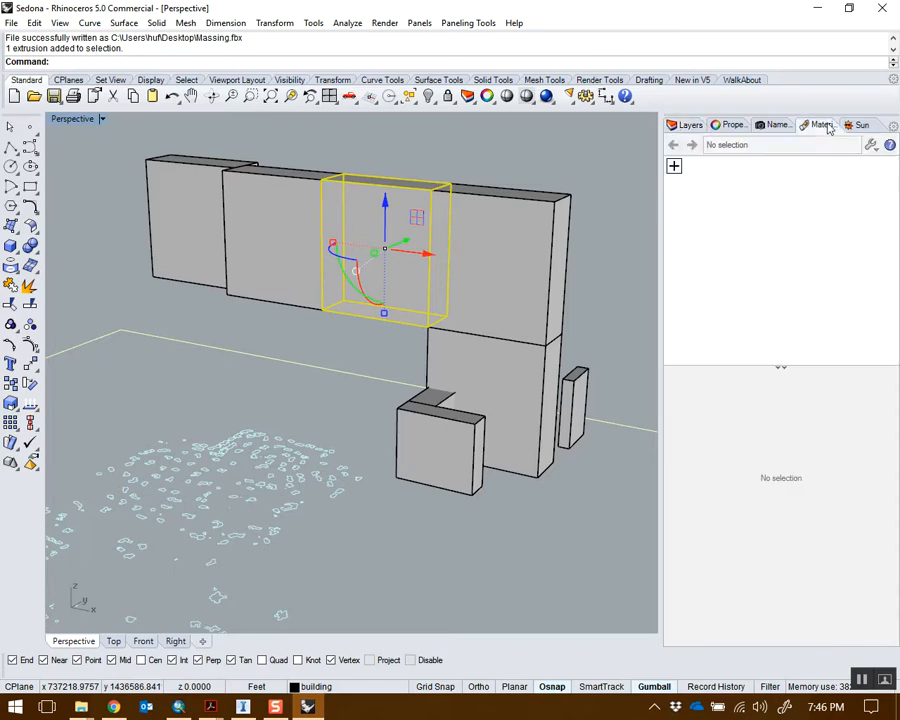
{"action": "left_click", "coordinate": [674, 167]}
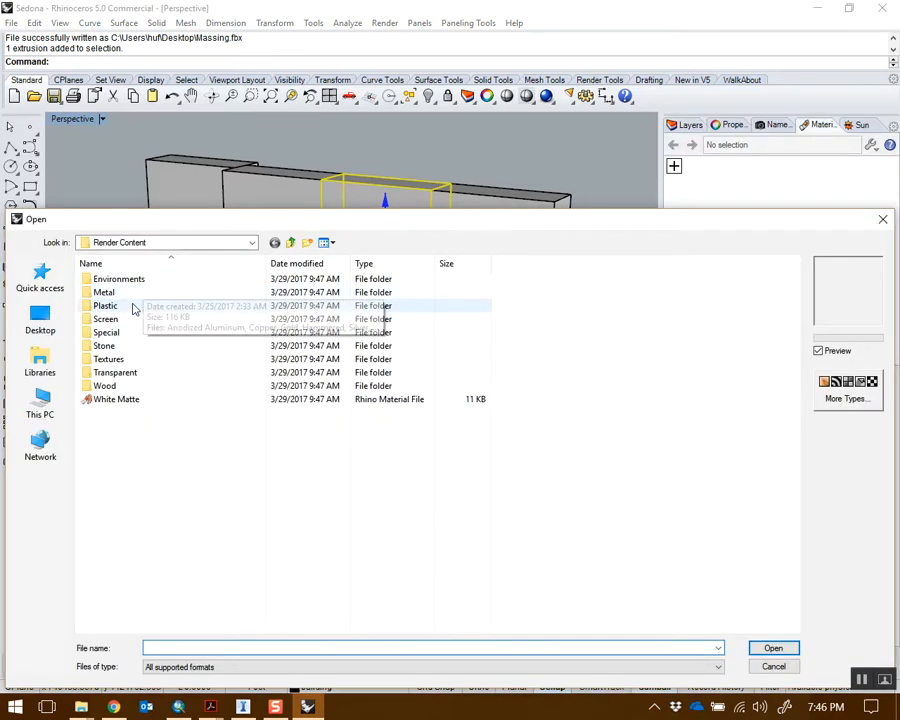
{"action": "double_click", "coordinate": [128, 386]}
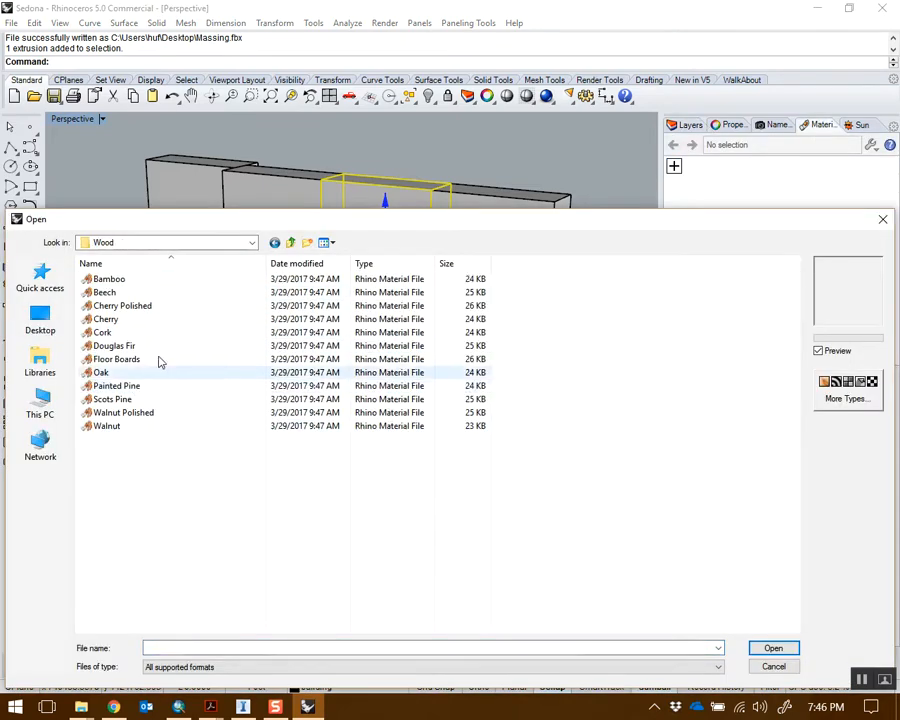
{"action": "double_click", "coordinate": [115, 280]}
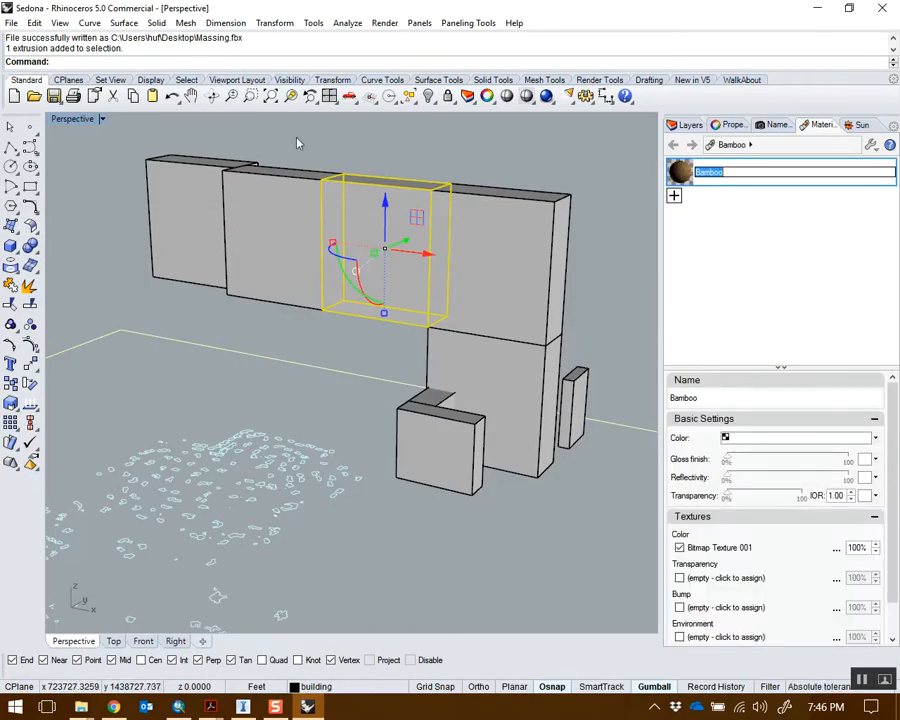
Step: Show the perspective view in Rendered mode and assign Bamboo by object to the overhanging box next to the tower
{"action": "left_click", "coordinate": [82, 119]}
{"action": "left_click", "coordinate": [120, 184]}
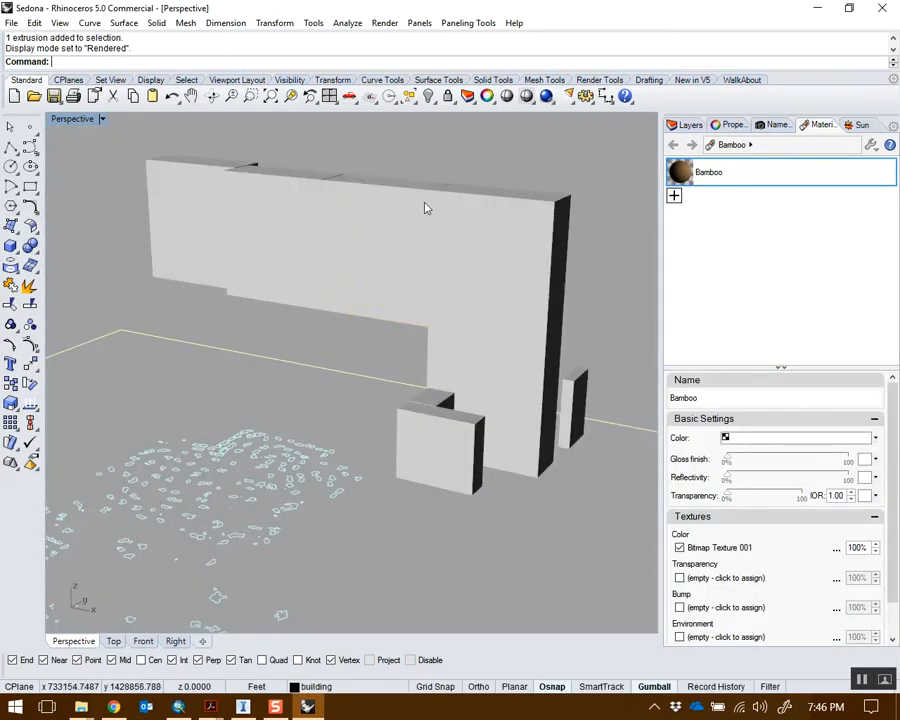
{"action": "right_click_drag", "start_coordinate": [437, 190], "coordinate": [394, 236]}
{"action": "left_click", "coordinate": [391, 233]}
{"action": "right_click_drag", "start_coordinate": [505, 203], "coordinate": [502, 152]}
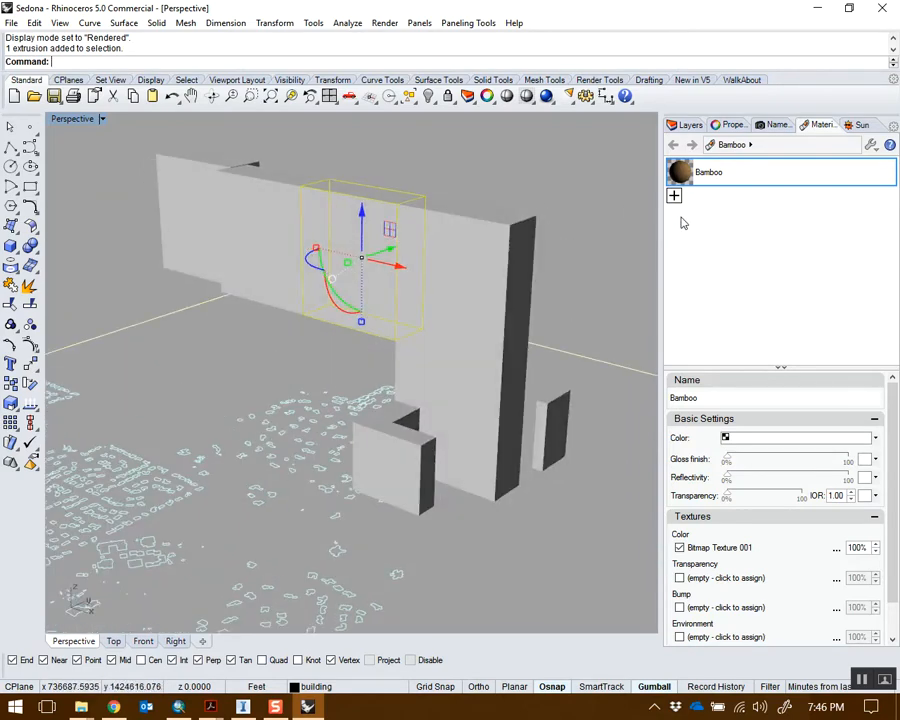
{"action": "left_click", "coordinate": [728, 124]}
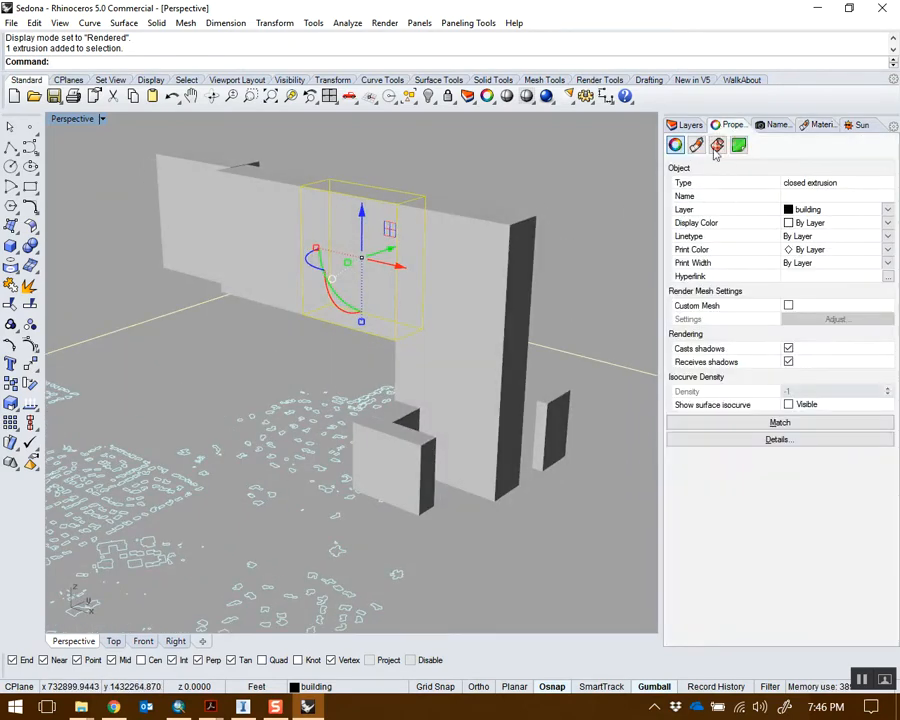
{"action": "left_click", "coordinate": [697, 145]}
{"action": "left_click", "coordinate": [765, 197]}
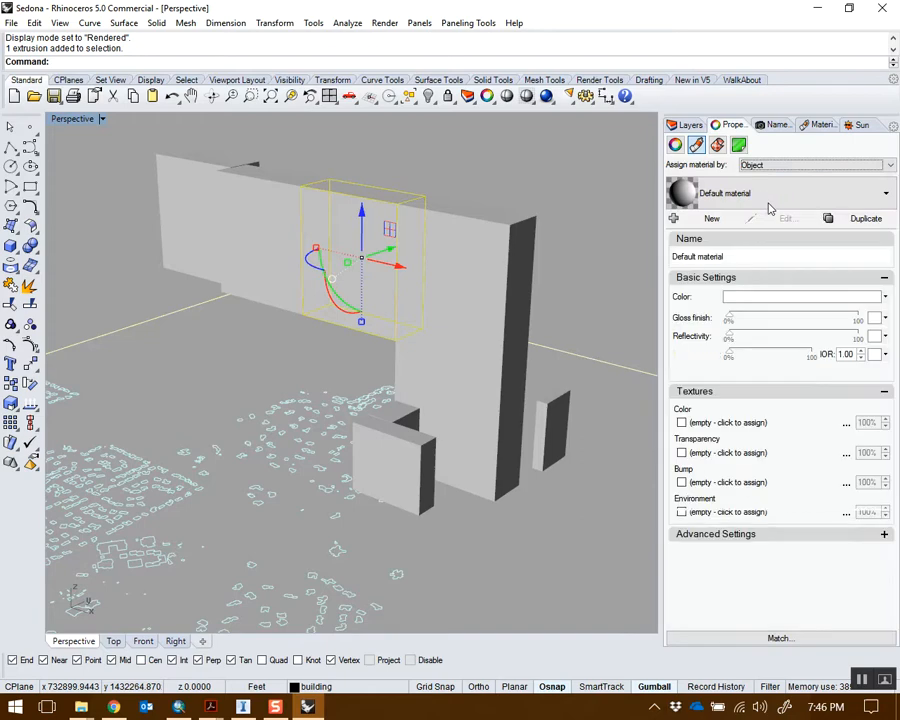
{"action": "left_click", "coordinate": [755, 197]}
{"action": "left_click", "coordinate": [729, 257]}
{"action": "key", "text": "Escape"}
{"action": "right_click_drag", "start_coordinate": [415, 226], "coordinate": [464, 225]}
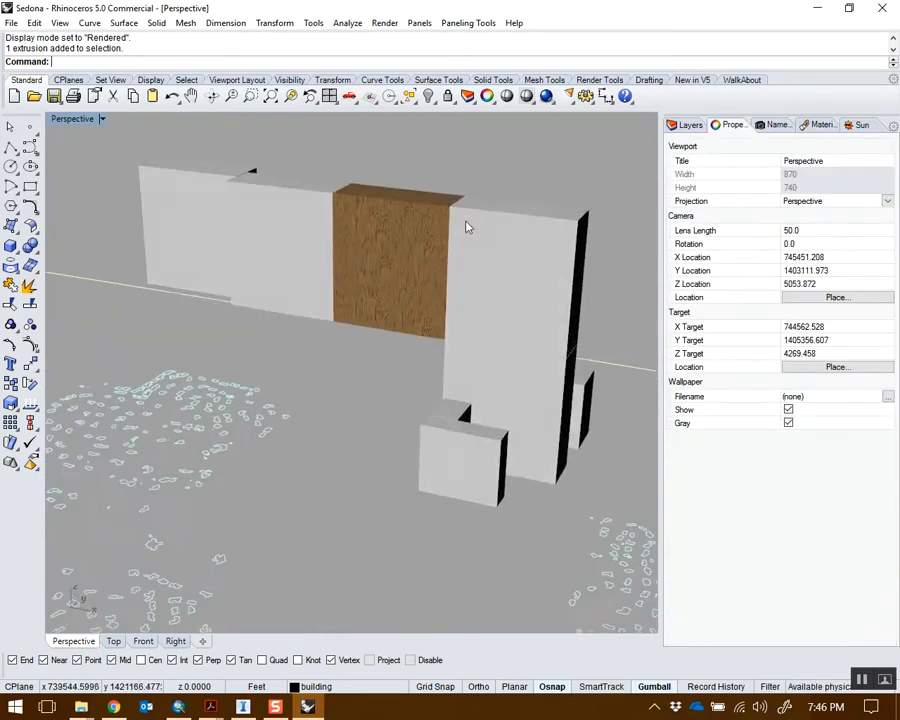
Step: Assign the Bamboo material by object to the box at the far end of the cantilever
{"action": "left_click", "coordinate": [334, 237]}
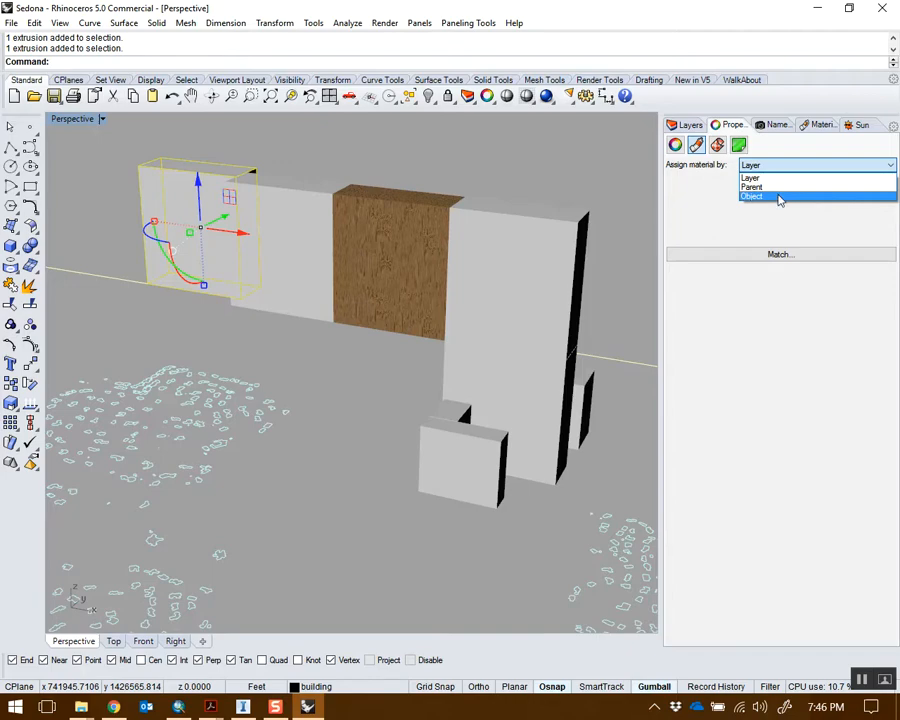
{"action": "left_click", "coordinate": [779, 197]}
{"action": "left_click", "coordinate": [740, 195]}
{"action": "left_click", "coordinate": [740, 254]}
{"action": "key", "text": "Escape"}
{"action": "right_click_drag", "start_coordinate": [534, 210], "coordinate": [556, 430]}
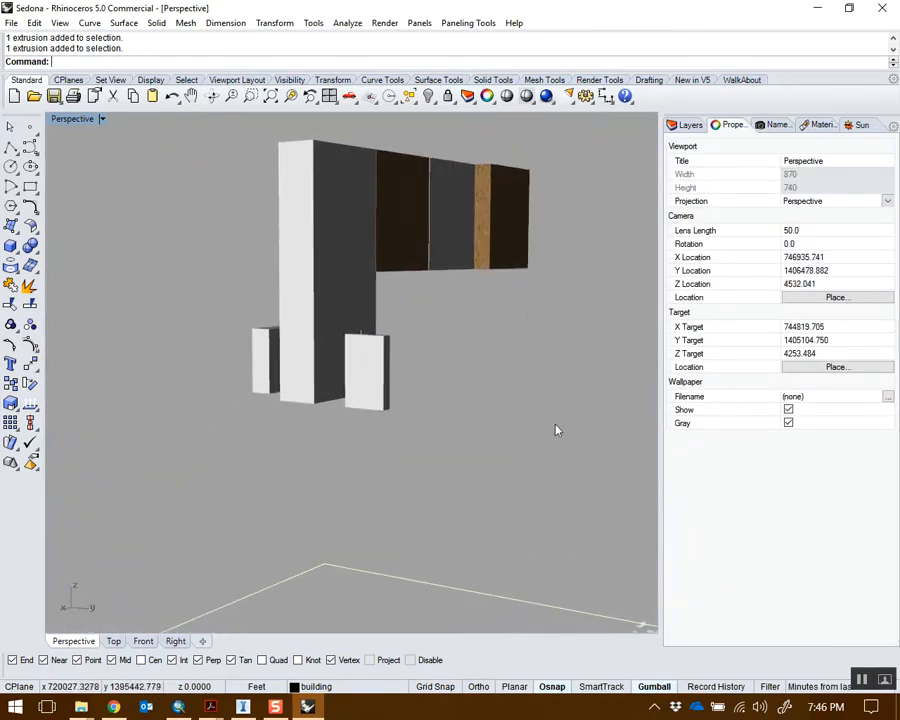
Step: Export all the building boxes with their new materials to FBX, replacing the Massing file and accepting the export and mesh options
{"action": "left_click_drag", "start_coordinate": [214, 131], "coordinate": [208, 127]}
{"action": "right_click_drag", "start_coordinate": [560, 245], "coordinate": [560, 365]}
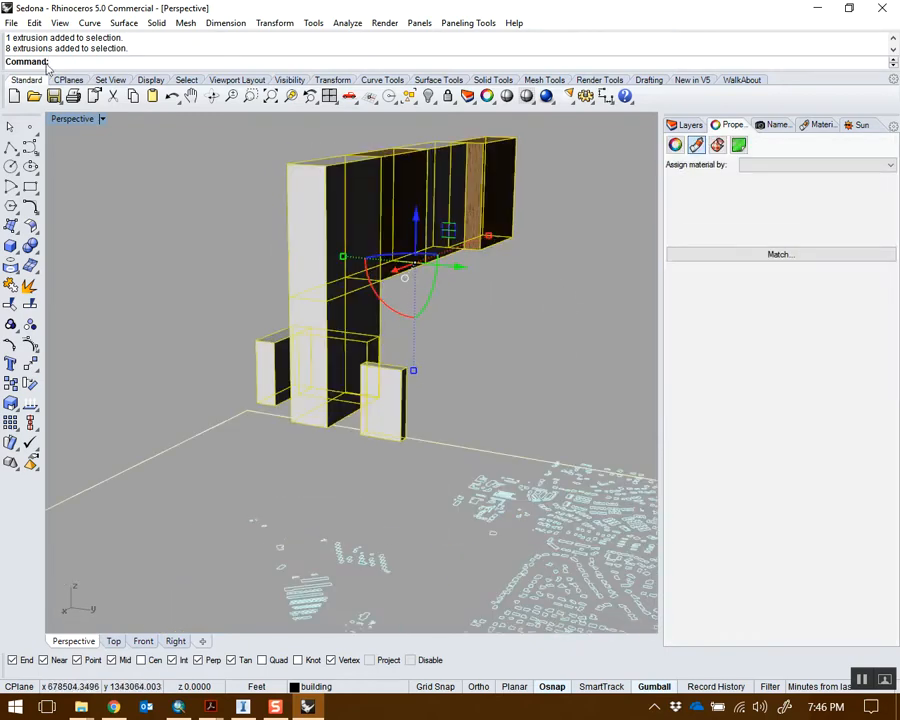
{"action": "left_click", "coordinate": [12, 23]}
{"action": "left_click", "coordinate": [90, 202]}
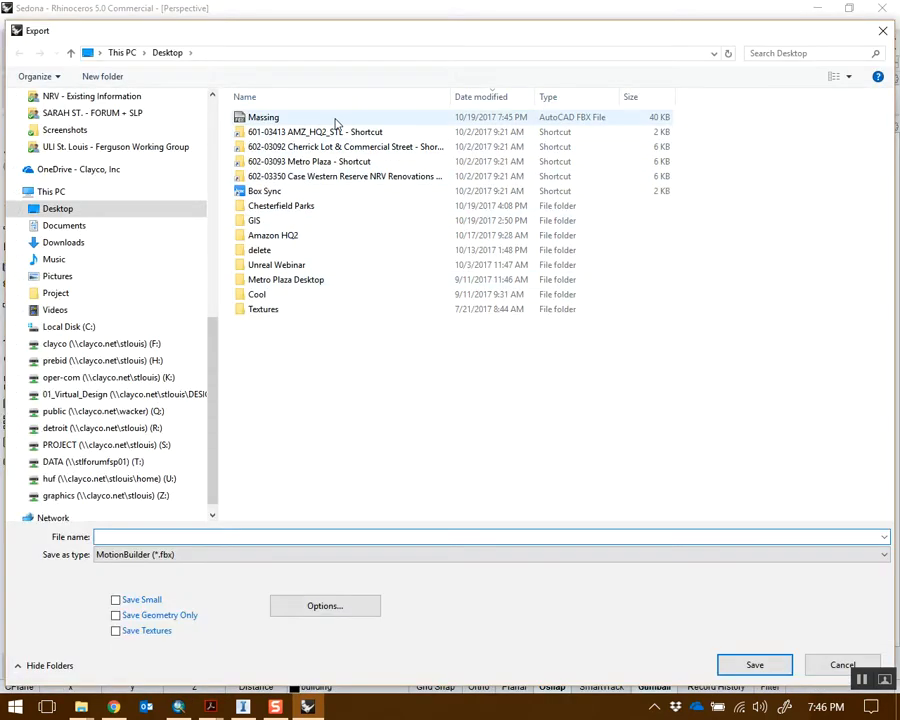
{"action": "double_click", "coordinate": [337, 120]}
{"action": "left_click", "coordinate": [508, 366]}
{"action": "left_click", "coordinate": [432, 377]}
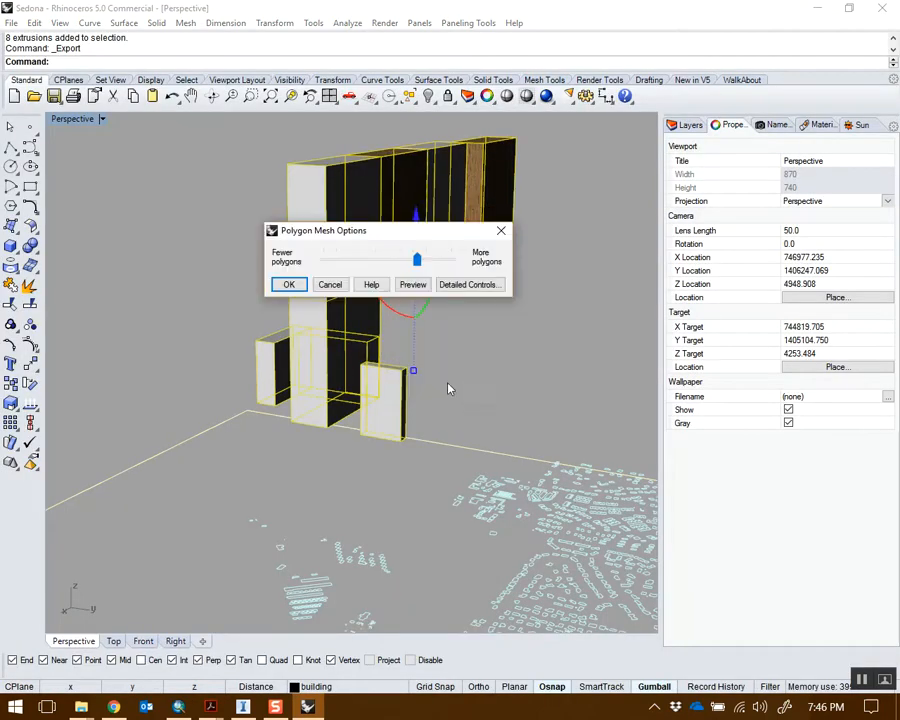
{"action": "left_click", "coordinate": [288, 285]}
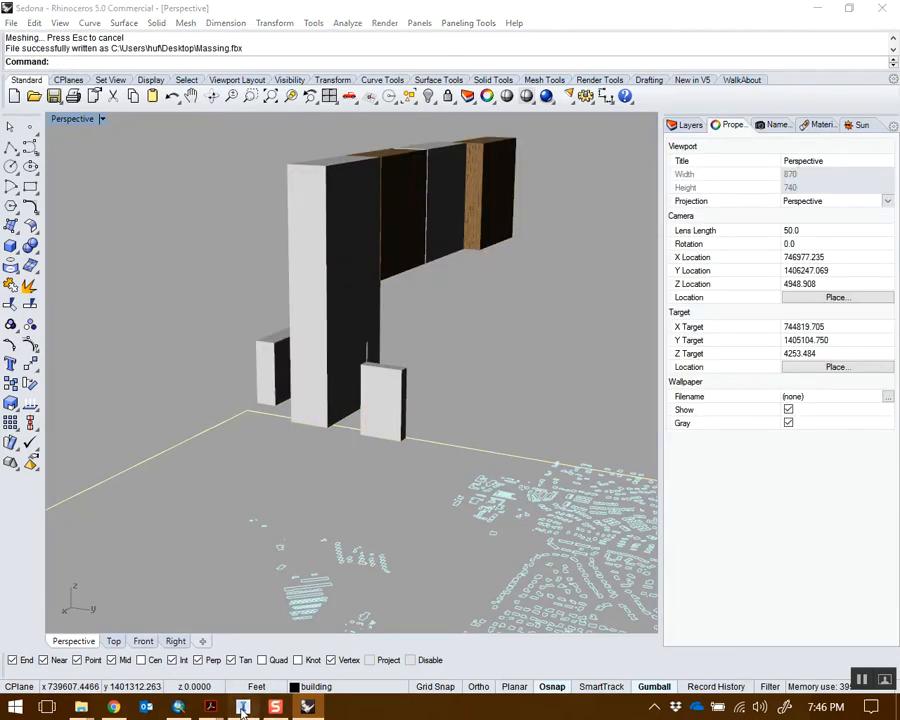
Step: Switch back to InfraWorks and refresh the Massing data source to load the textured boxes
{"action": "left_click", "coordinate": [242, 707]}
{"action": "left_click", "coordinate": [627, 87]}
{"action": "right_click", "coordinate": [665, 232]}
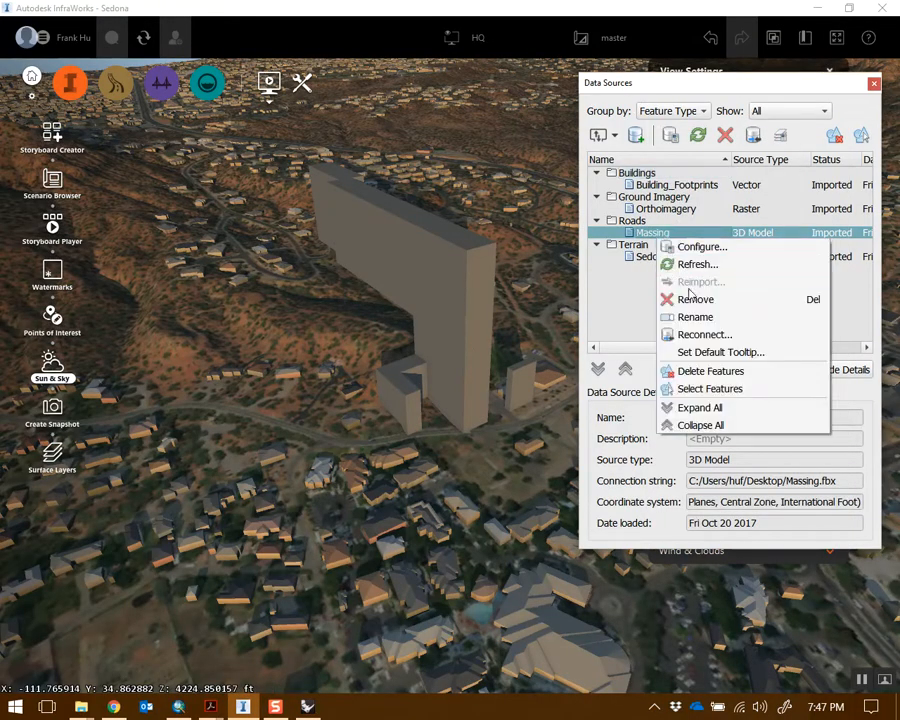
{"action": "left_click", "coordinate": [702, 265]}
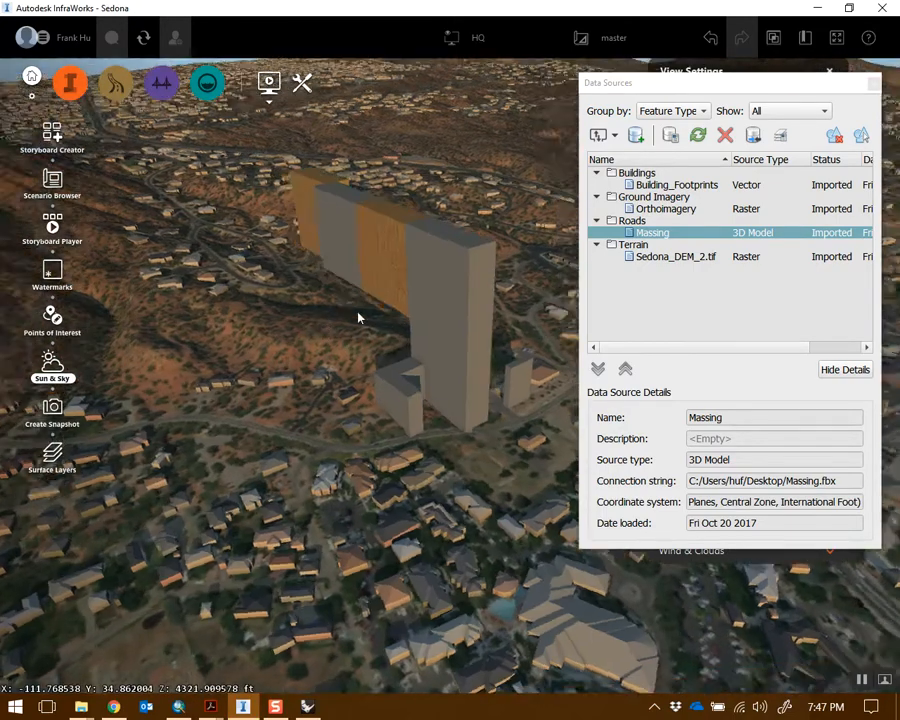
Step: Move the data sources aside and examine the textured massing from close up and from afar within the Sedona terrain
{"action": "left_click_drag", "start_coordinate": [358, 312], "coordinate": [320, 414]}
{"action": "scroll", "coordinate": [321, 415], "scroll_direction": "up", "scroll_amount": 3}
{"action": "left_click_drag", "start_coordinate": [392, 430], "coordinate": [349, 469]}
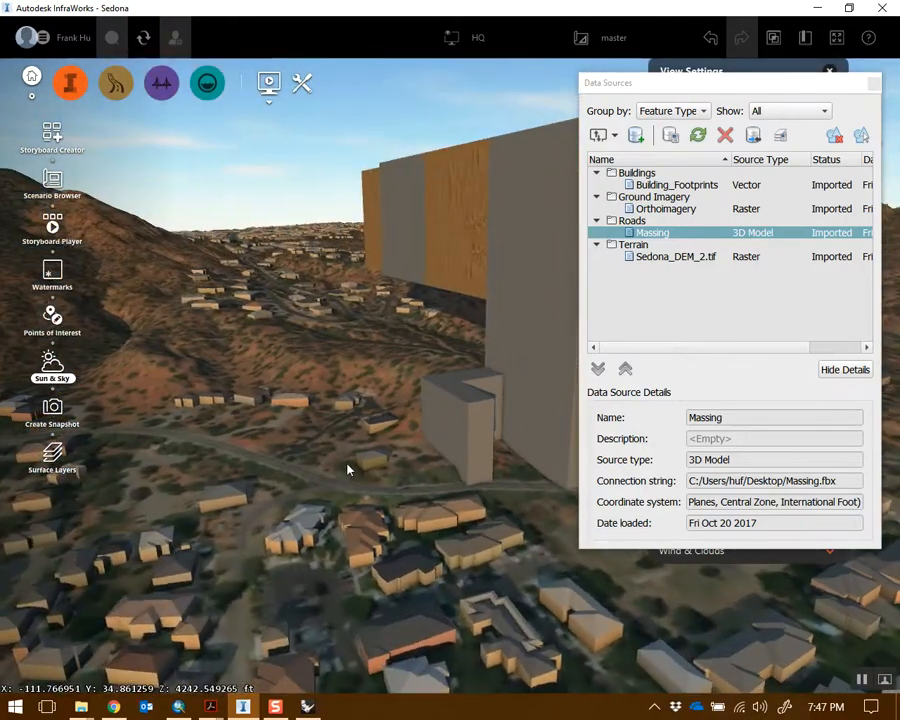
{"action": "left_click_drag", "start_coordinate": [707, 85], "coordinate": [837, 110]}
{"action": "middle_click_drag", "start_coordinate": [338, 384], "coordinate": [319, 372]}
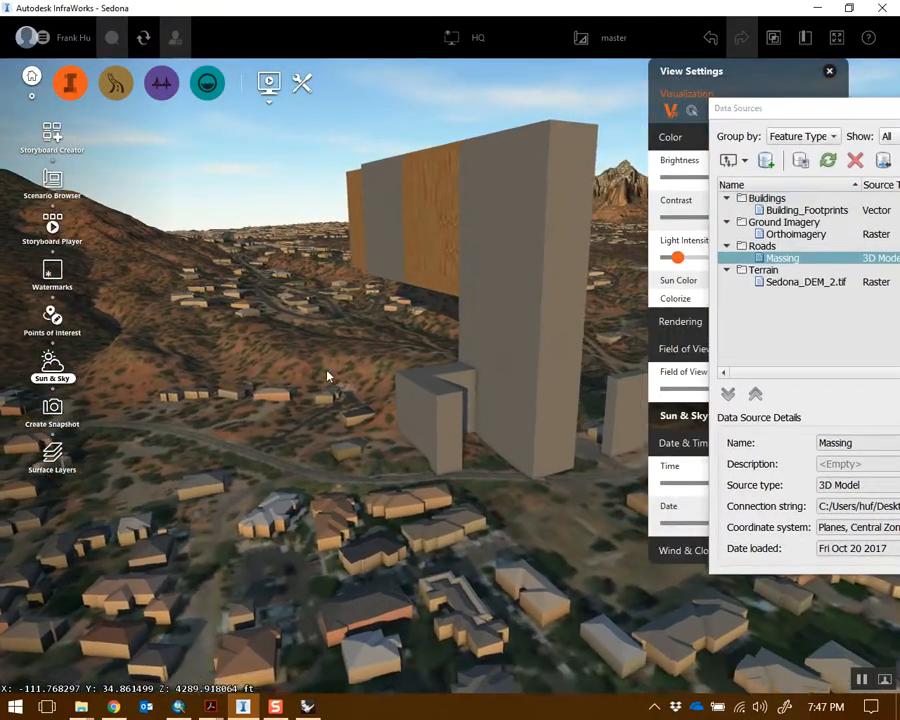
{"action": "left_click_drag", "start_coordinate": [437, 481], "coordinate": [502, 482]}
{"action": "left_click", "coordinate": [745, 78]}
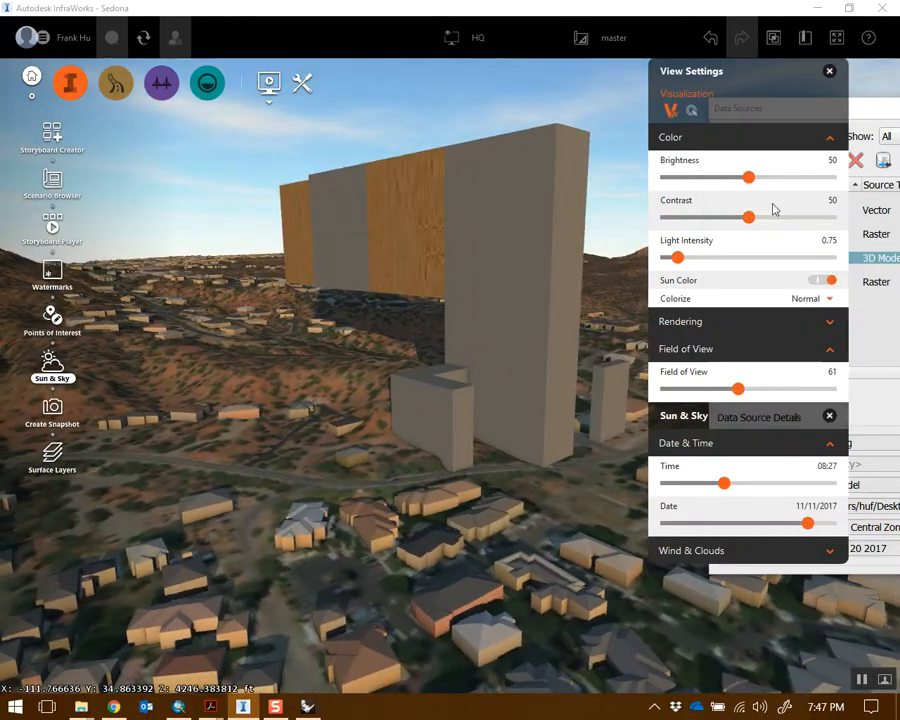
{"action": "left_click_drag", "start_coordinate": [551, 507], "coordinate": [161, 668]}
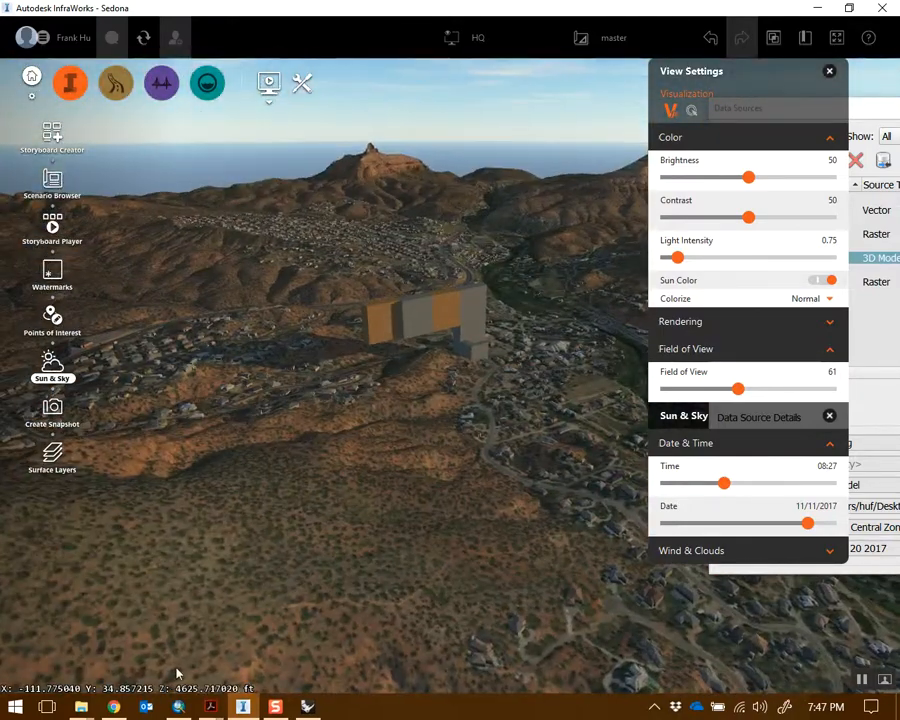
Step: Switch to Rhinoceros and examine the textured building boxes in relation to the surrounding building footprints
{"action": "left_click", "coordinate": [307, 706]}
{"action": "scroll", "coordinate": [482, 394], "scroll_direction": "down", "scroll_amount": 10}
{"action": "right_click_drag", "start_coordinate": [540, 358], "coordinate": [538, 478]}
{"action": "scroll", "coordinate": [538, 478], "scroll_direction": "down", "scroll_amount": 10}
{"action": "right_click_drag", "start_coordinate": [599, 340], "coordinate": [424, 370]}
{"action": "scroll", "coordinate": [466, 399], "scroll_direction": "up", "scroll_amount": 8}
{"action": "right_click_drag", "start_coordinate": [466, 399], "coordinate": [507, 440]}
{"action": "right_click_drag", "start_coordinate": [568, 372], "coordinate": [440, 420], "text": "shift"}
{"action": "right_click_drag", "start_coordinate": [440, 420], "coordinate": [392, 428], "text": "shift"}
{"action": "scroll", "coordinate": [392, 428], "scroll_direction": "down", "scroll_amount": 6}
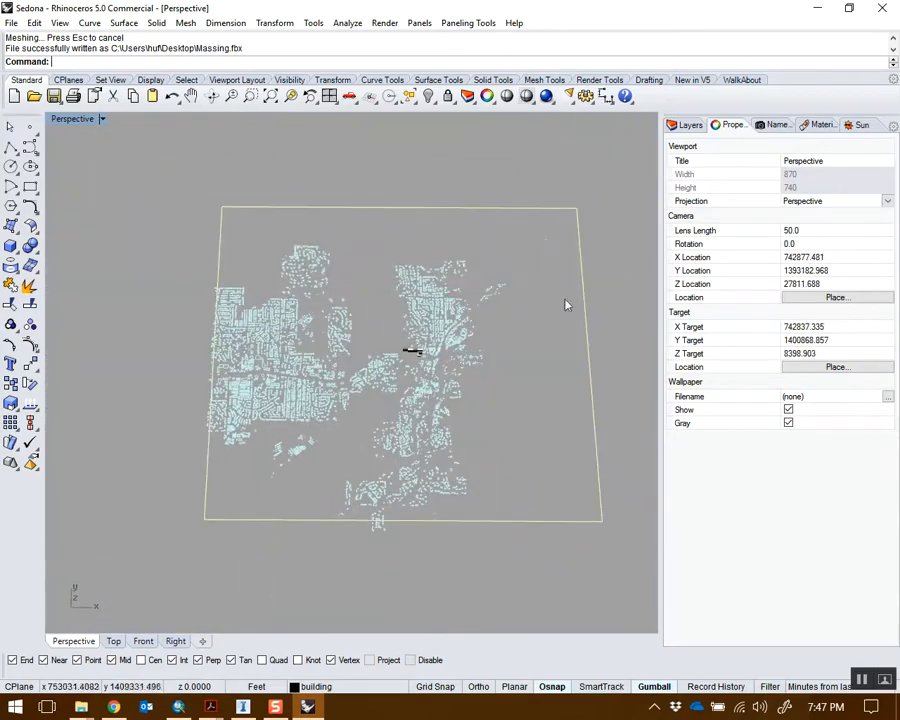
{"action": "scroll", "coordinate": [426, 364], "scroll_direction": "up", "scroll_amount": 10}
{"action": "right_click_drag", "start_coordinate": [422, 386], "coordinate": [386, 327]}
{"action": "scroll", "coordinate": [480, 538], "scroll_direction": "up", "scroll_amount": 4}
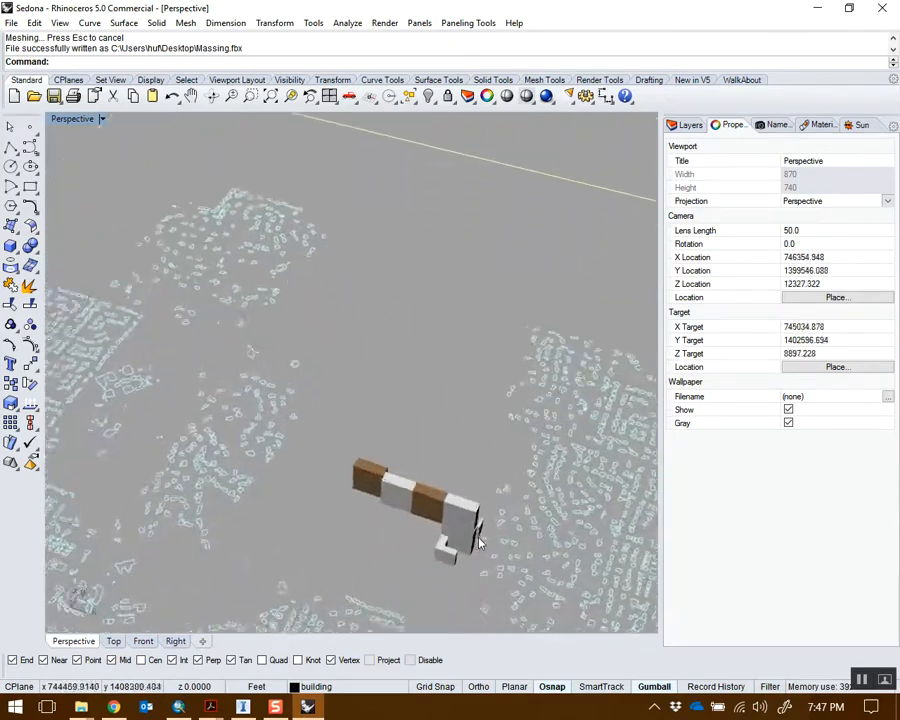
{"action": "scroll", "coordinate": [466, 436], "scroll_direction": "down", "scroll_amount": 3}
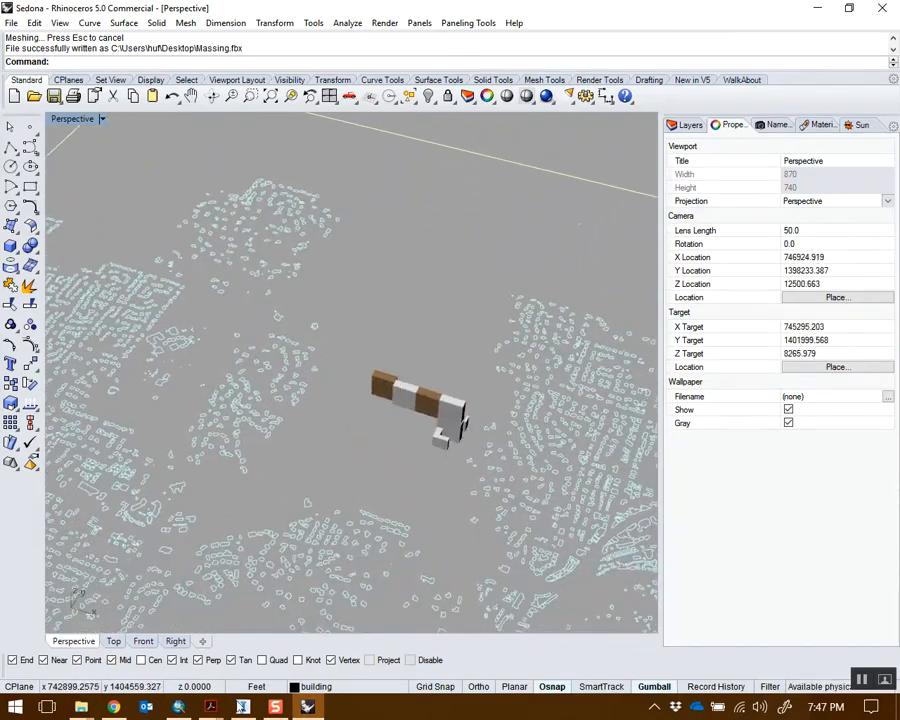
Step: Switch back to InfraWorks and examine the textured massing within the Sedona terrain from near and far
{"action": "left_click", "coordinate": [242, 707]}
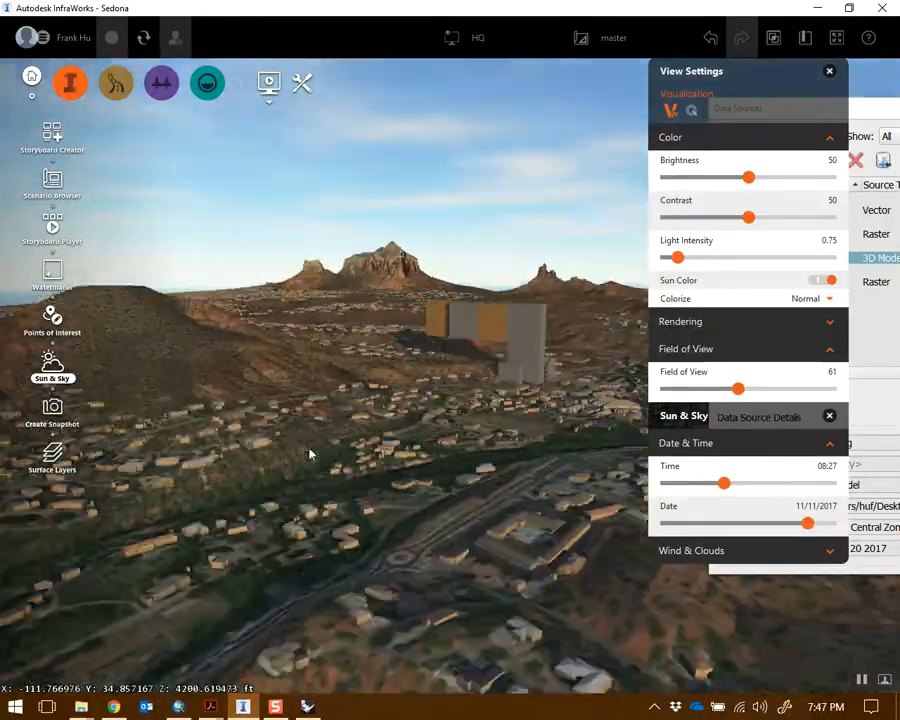
{"action": "left_click_drag", "start_coordinate": [309, 454], "coordinate": [464, 415]}
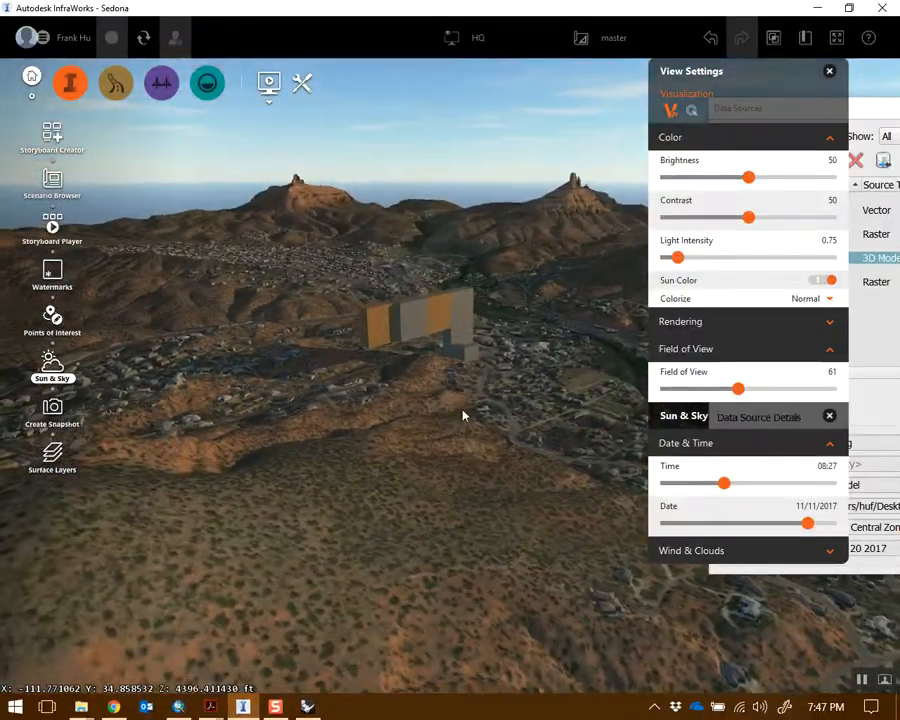
{"action": "scroll", "coordinate": [433, 371], "scroll_direction": "up", "scroll_amount": 3}
{"action": "middle_click_drag", "start_coordinate": [433, 371], "coordinate": [424, 481]}
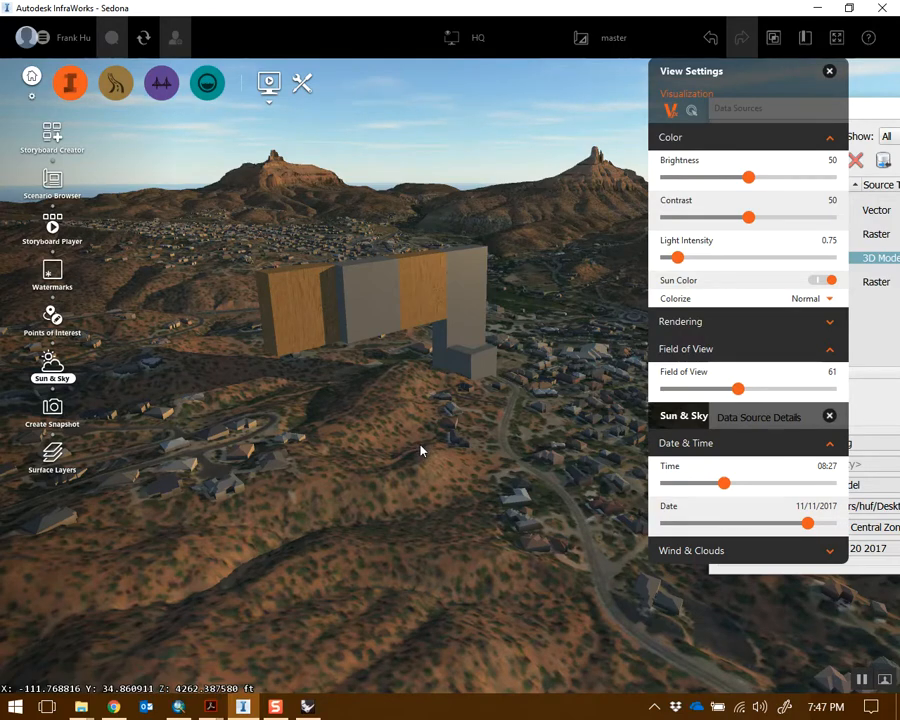
{"action": "left_click_drag", "start_coordinate": [409, 413], "coordinate": [389, 444]}
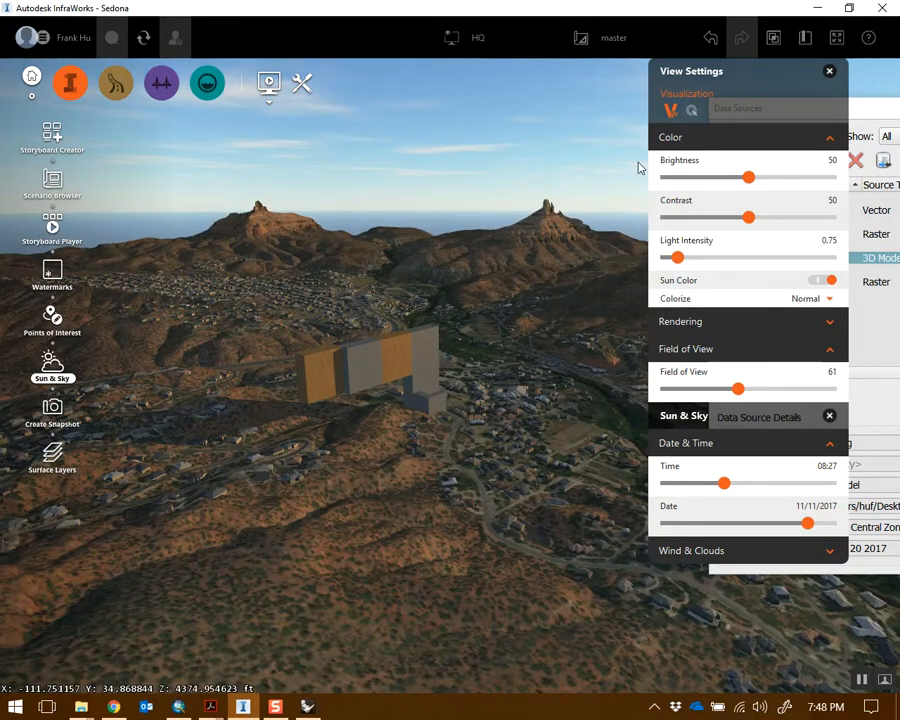
Step: Bring the Data Sources window back into view and place the View Settings beside the massing
{"action": "left_click_drag", "start_coordinate": [856, 110], "coordinate": [768, 206]}
{"action": "left_click_drag", "start_coordinate": [444, 480], "coordinate": [401, 464]}
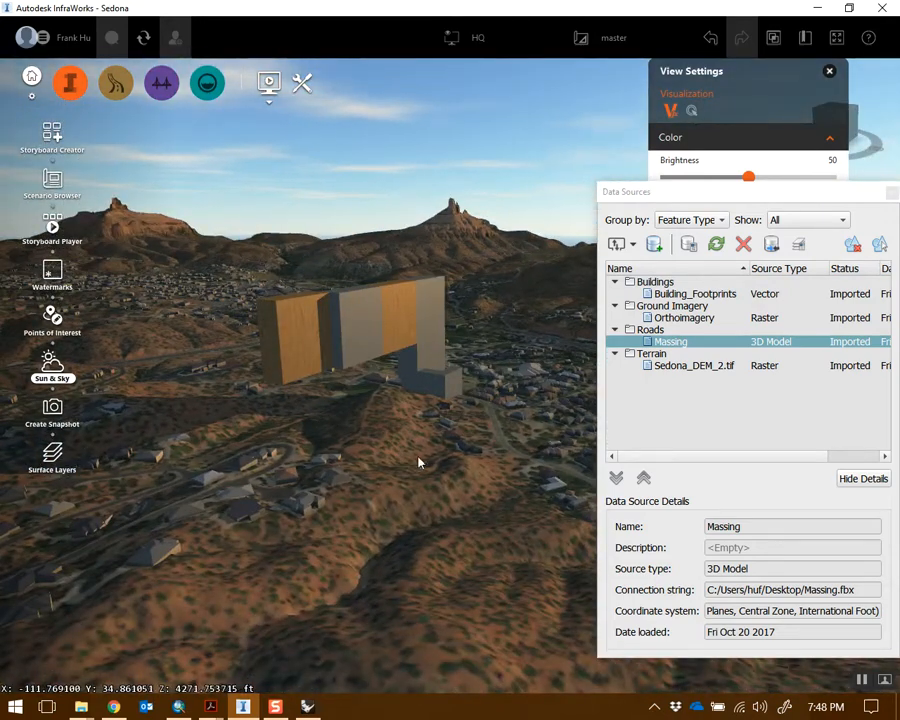
{"action": "scroll", "coordinate": [405, 437], "scroll_direction": "up", "scroll_amount": 2}
{"action": "left_click_drag", "start_coordinate": [766, 178], "coordinate": [720, 194]}
{"action": "left_click_drag", "start_coordinate": [741, 143], "coordinate": [737, 167]}
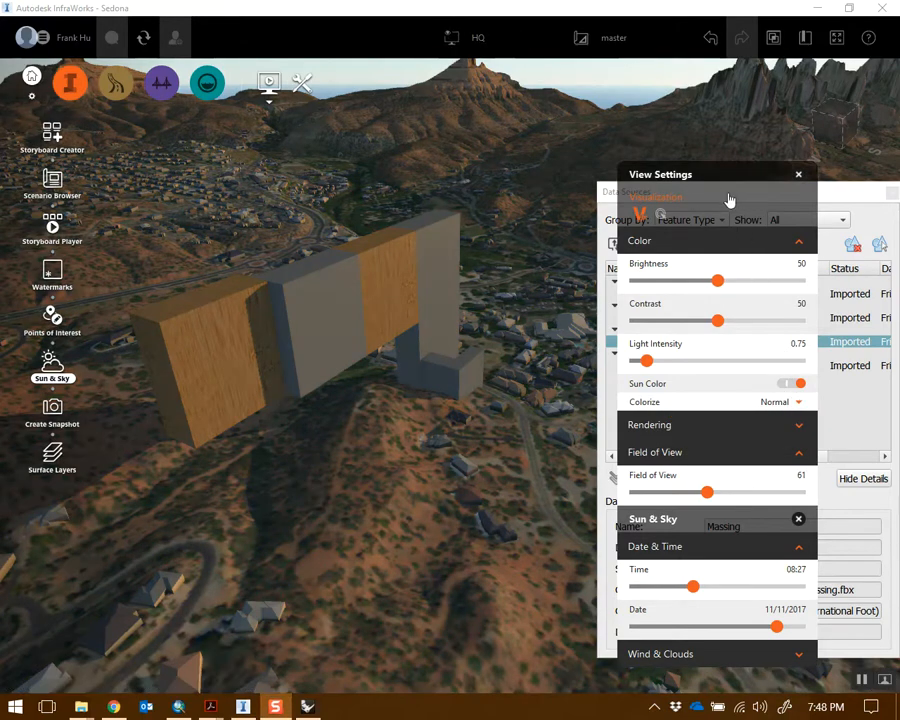
{"action": "left_click_drag", "start_coordinate": [712, 171], "coordinate": [684, 108]}
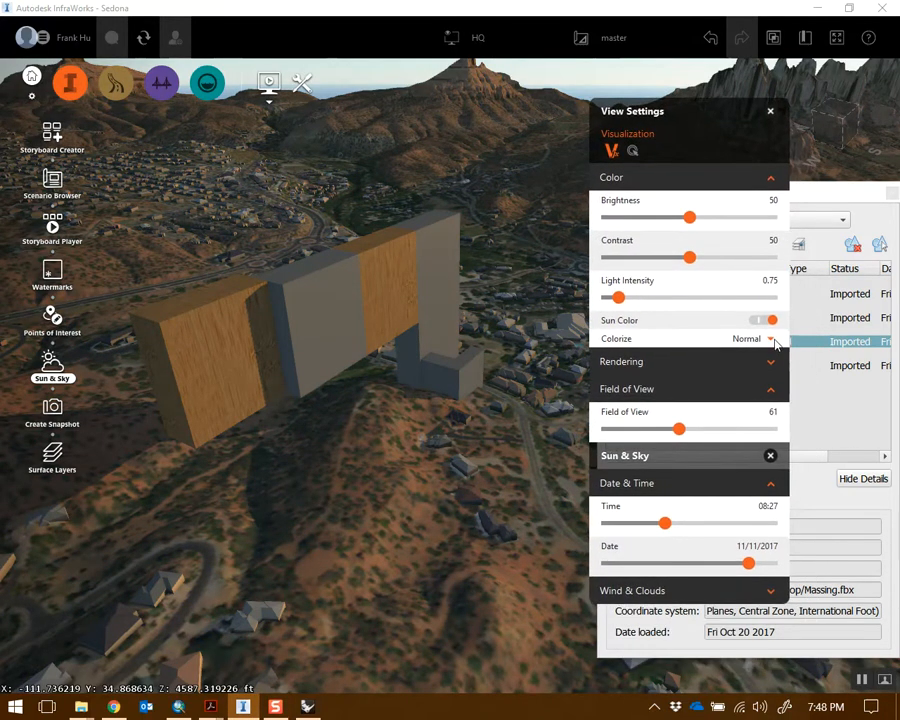
Step: Preview the scene in the Grayscale and Sepia colorize options and return it to Normal
{"action": "middle_click_drag", "start_coordinate": [424, 515], "coordinate": [418, 474]}
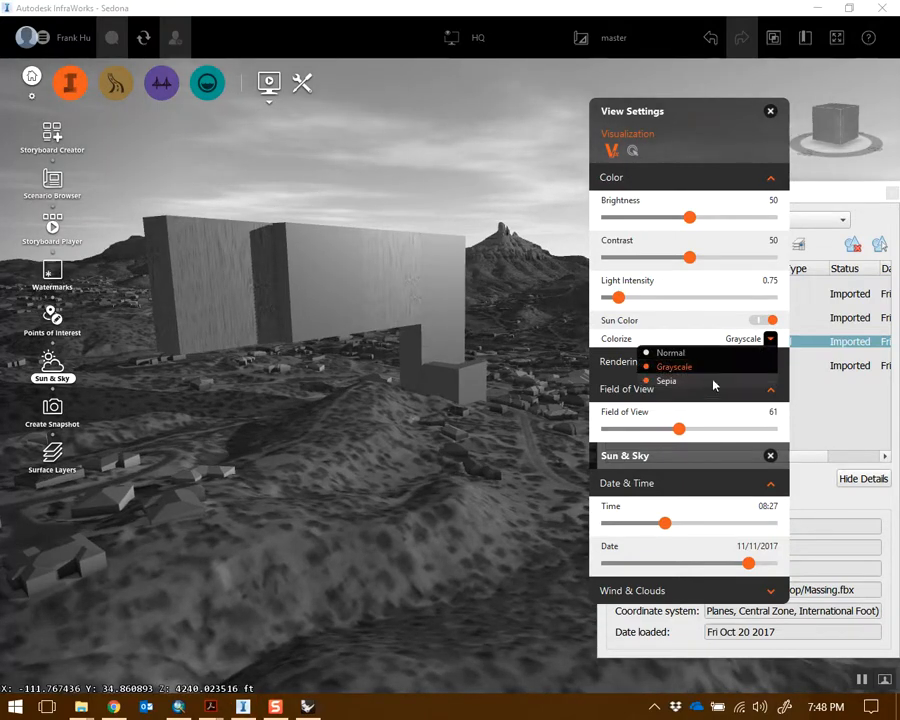
{"action": "left_click", "coordinate": [720, 383]}
{"action": "left_click_drag", "start_coordinate": [356, 432], "coordinate": [312, 456]}
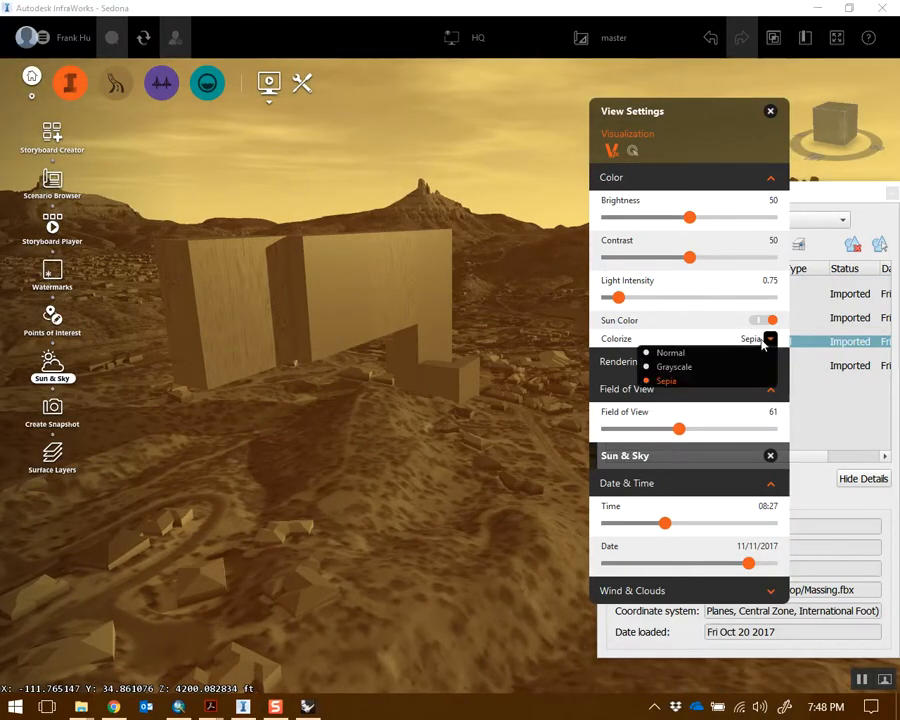
{"action": "left_click", "coordinate": [672, 353]}
{"action": "left_click_drag", "start_coordinate": [414, 438], "coordinate": [450, 458]}
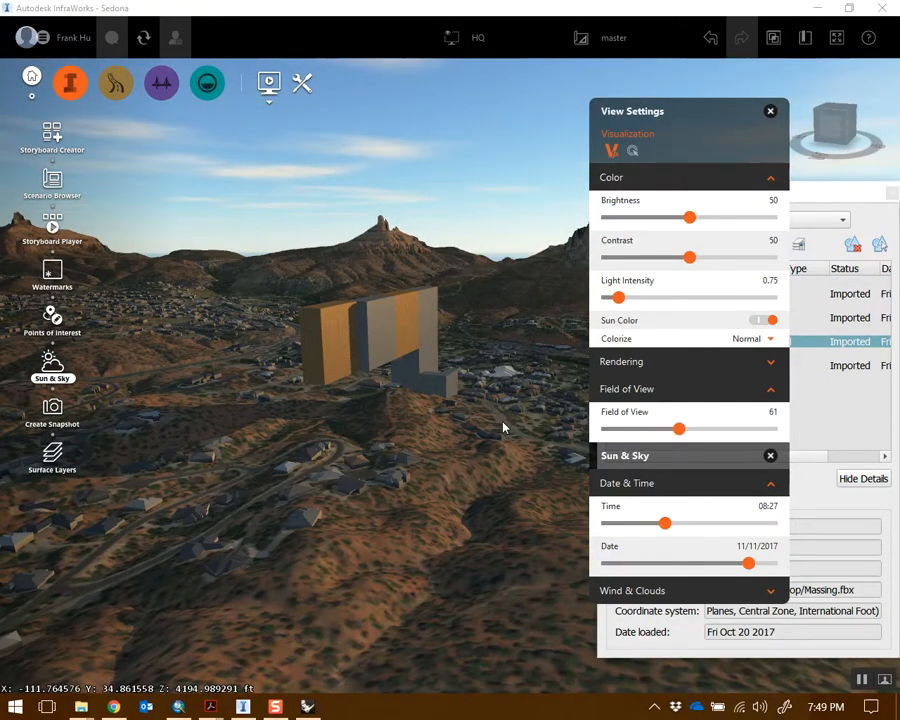
Step: Switch to Rhinoceros and move the connected building boxes, excluding the far end box and the small detached one, to the origin 0,0,0
{"action": "left_click", "coordinate": [307, 707]}
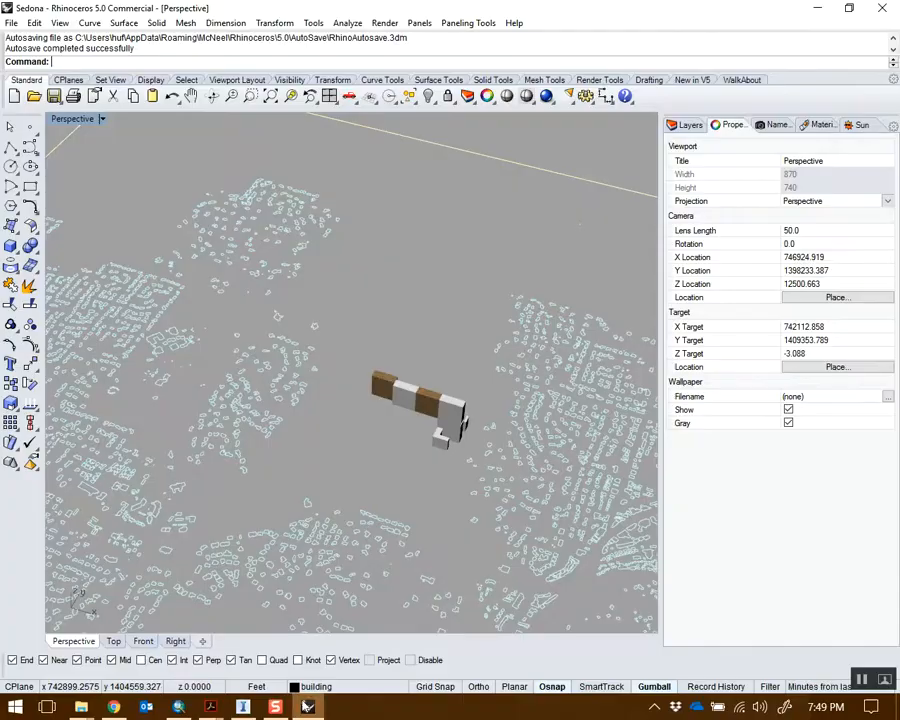
{"action": "left_click", "coordinate": [114, 641]}
{"action": "scroll", "coordinate": [493, 327], "scroll_direction": "down", "scroll_amount": 10}
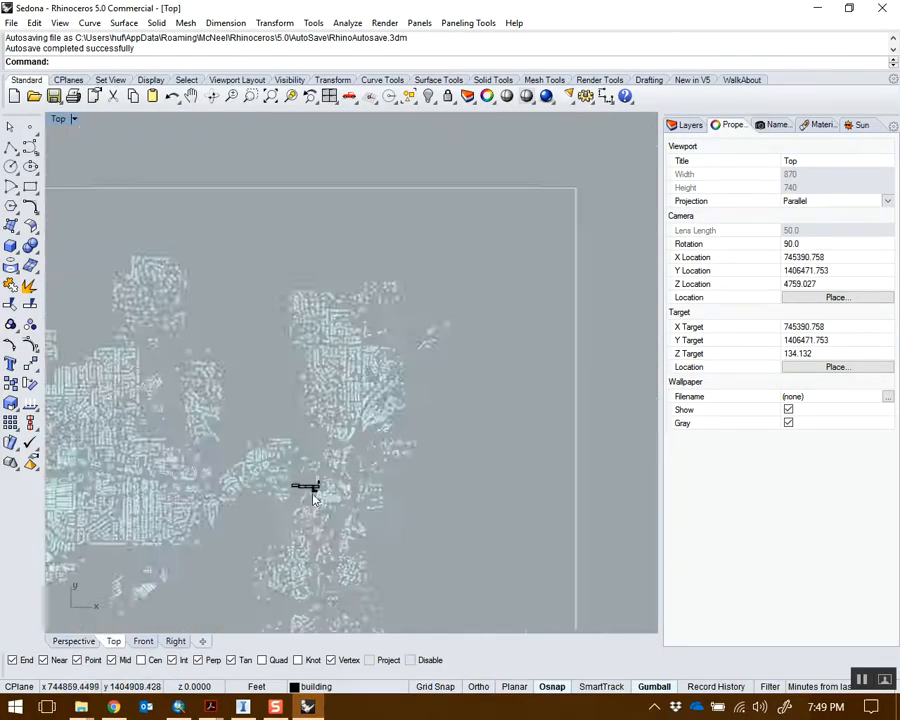
{"action": "scroll", "coordinate": [555, 305], "scroll_direction": "up", "scroll_amount": 5}
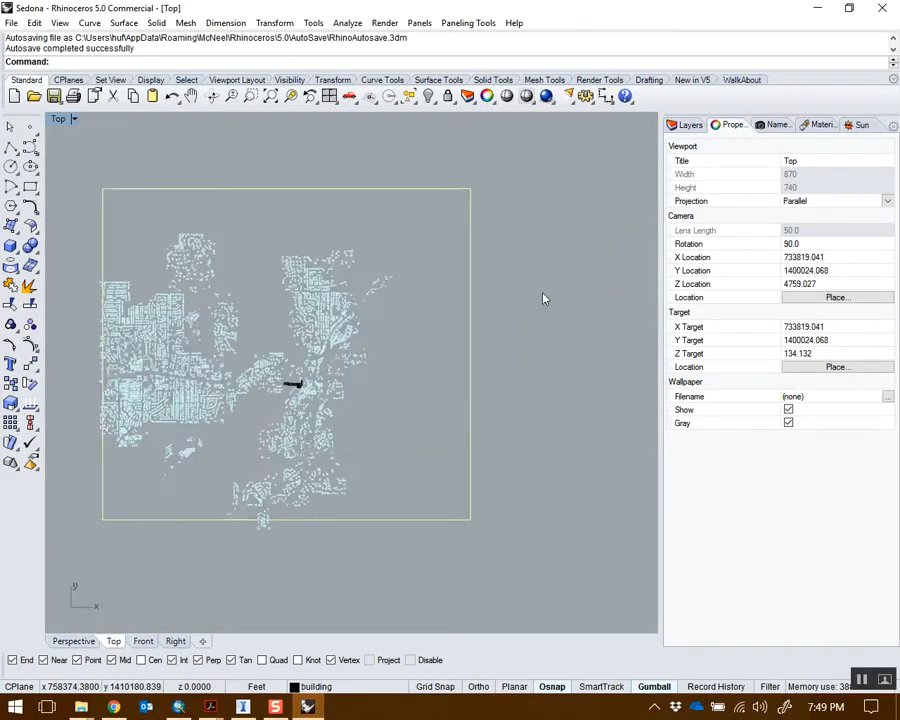
{"action": "scroll", "coordinate": [300, 385], "scroll_direction": "up", "scroll_amount": 8}
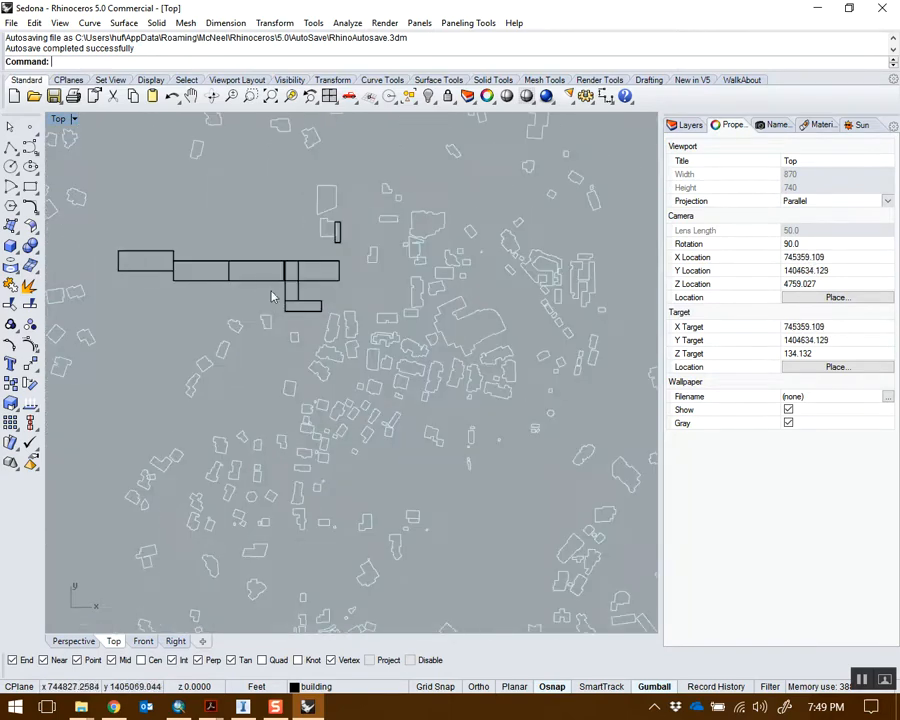
{"action": "left_click_drag", "start_coordinate": [186, 306], "coordinate": [187, 305]}
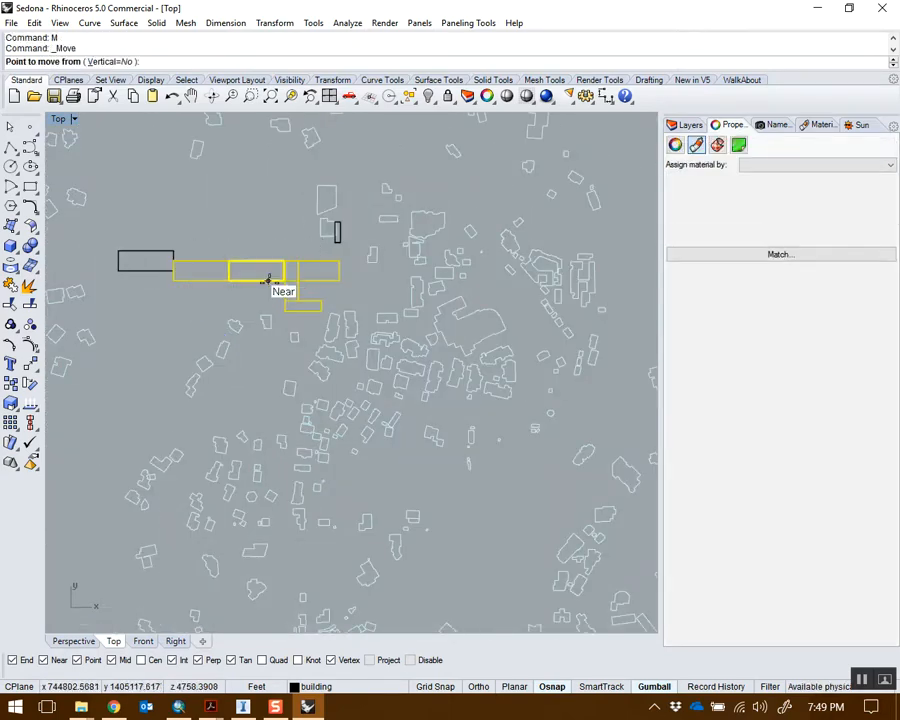
{"action": "left_click", "coordinate": [267, 280]}
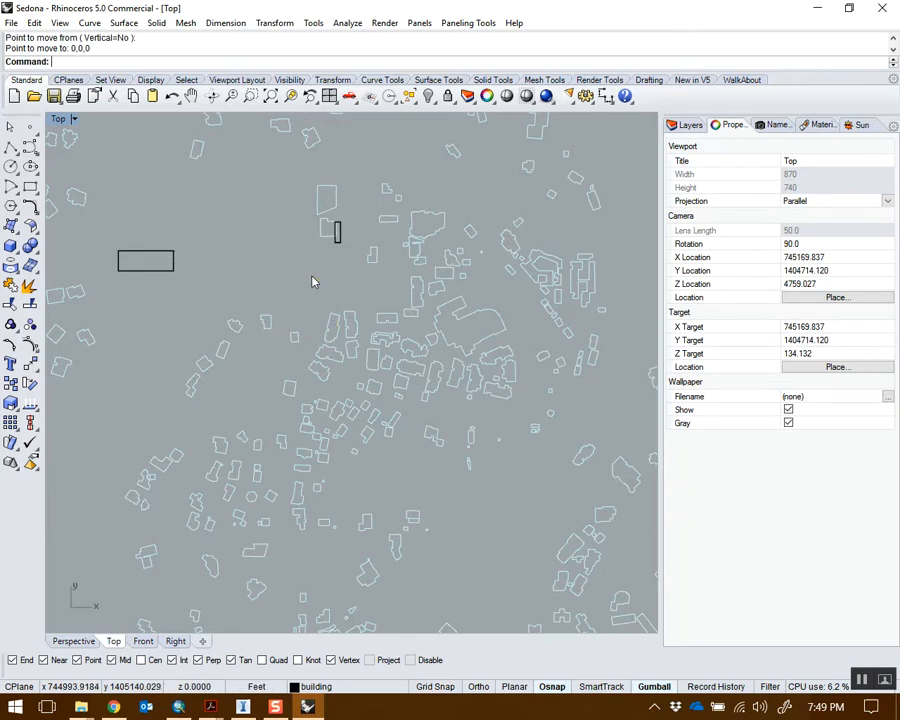
Step: Duplicate the boxes at the origin as a second parallel set behind the first
{"action": "type", "text": "zs"}
{"action": "key", "text": "Return"}
{"action": "left_click", "coordinate": [75, 642]}
{"action": "type", "text": "zs"}
{"action": "key", "text": "Return"}
{"action": "left_click", "coordinate": [256, 457]}
{"action": "right_click_drag", "start_coordinate": [293, 548], "coordinate": [361, 451]}
{"action": "scroll", "coordinate": [262, 450], "scroll_direction": "down", "scroll_amount": 5}
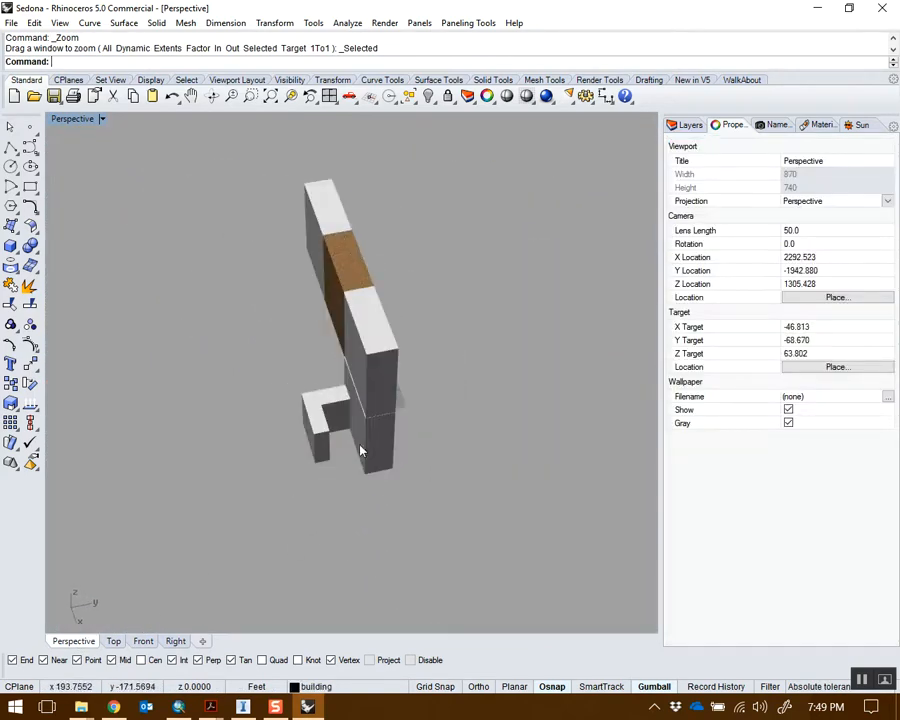
{"action": "left_click_drag", "start_coordinate": [325, 240], "coordinate": [325, 240]}
{"action": "right_click_drag", "start_coordinate": [325, 240], "coordinate": [370, 290]}
{"action": "left_click_drag", "start_coordinate": [388, 321], "coordinate": [478, 335]}
{"action": "key", "text": "Escape"}
{"action": "right_click_drag", "start_coordinate": [478, 335], "coordinate": [569, 313]}
Step: Duplicate both parallel sets of boxes upward to stack a second level on top of them
{"action": "left_click_drag", "start_coordinate": [278, 252], "coordinate": [278, 252]}
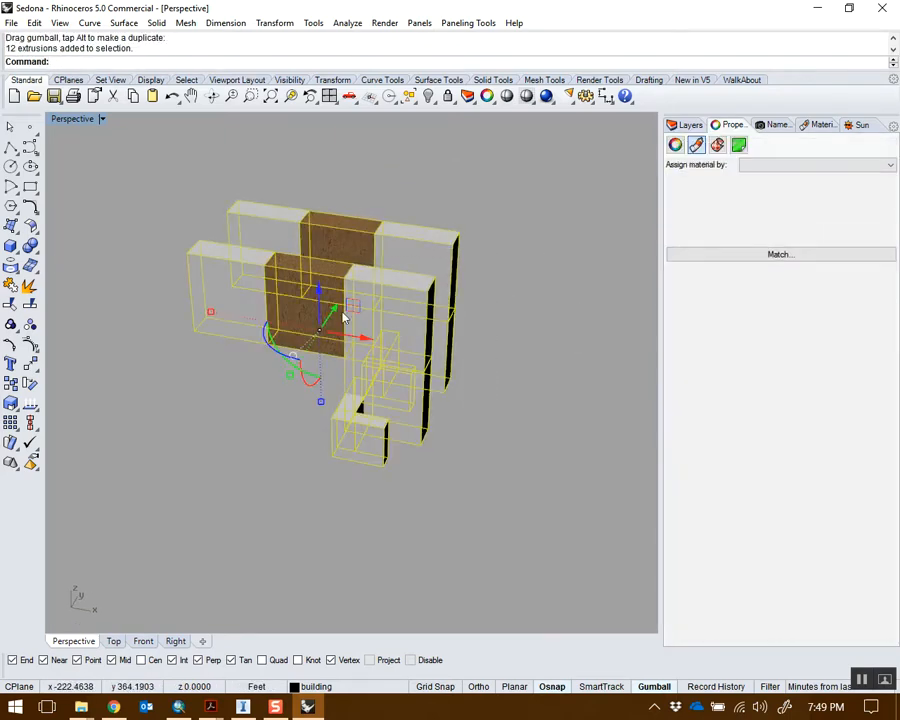
{"action": "left_click_drag", "start_coordinate": [321, 298], "coordinate": [333, 177]}
{"action": "key", "text": "alt"}
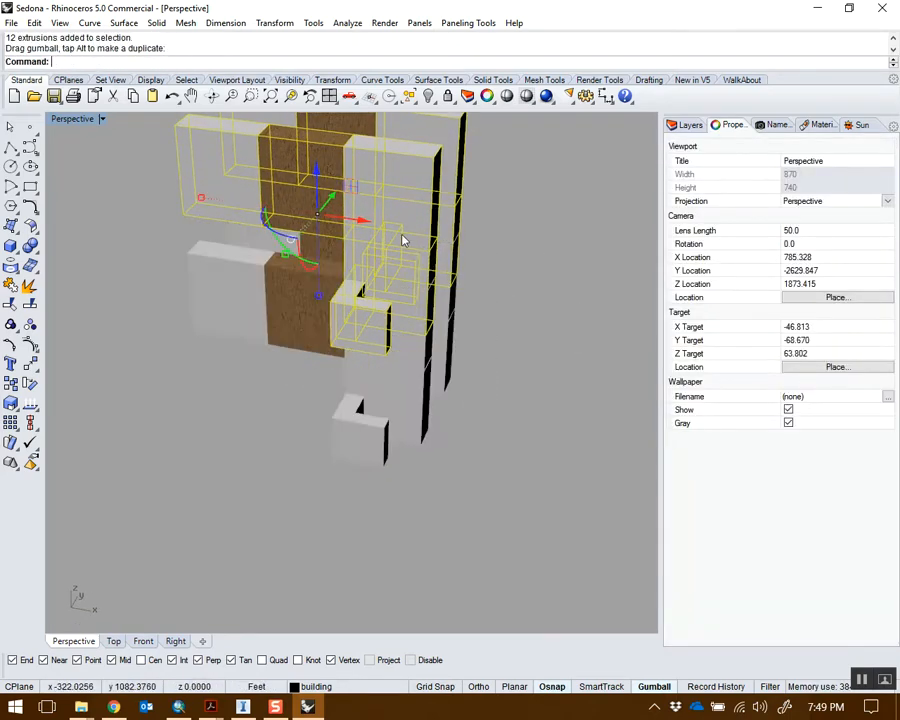
Step: Rotate six of the upper-level boxes with the gumball so they tilt diagonally across the stack
{"action": "scroll", "coordinate": [502, 322], "scroll_direction": "down", "scroll_amount": 4}
{"action": "left_click_drag", "start_coordinate": [475, 285], "coordinate": [412, 284]}
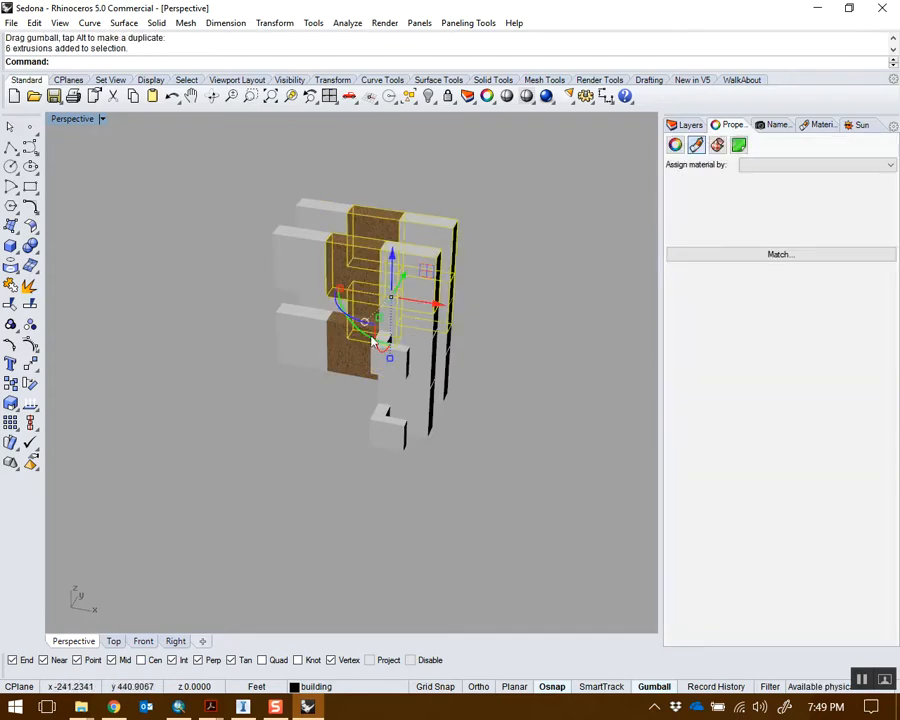
{"action": "left_click_drag", "start_coordinate": [375, 340], "coordinate": [388, 344]}
{"action": "key", "text": "ctrl+z"}
{"action": "right_click_drag", "start_coordinate": [358, 339], "coordinate": [328, 322]}
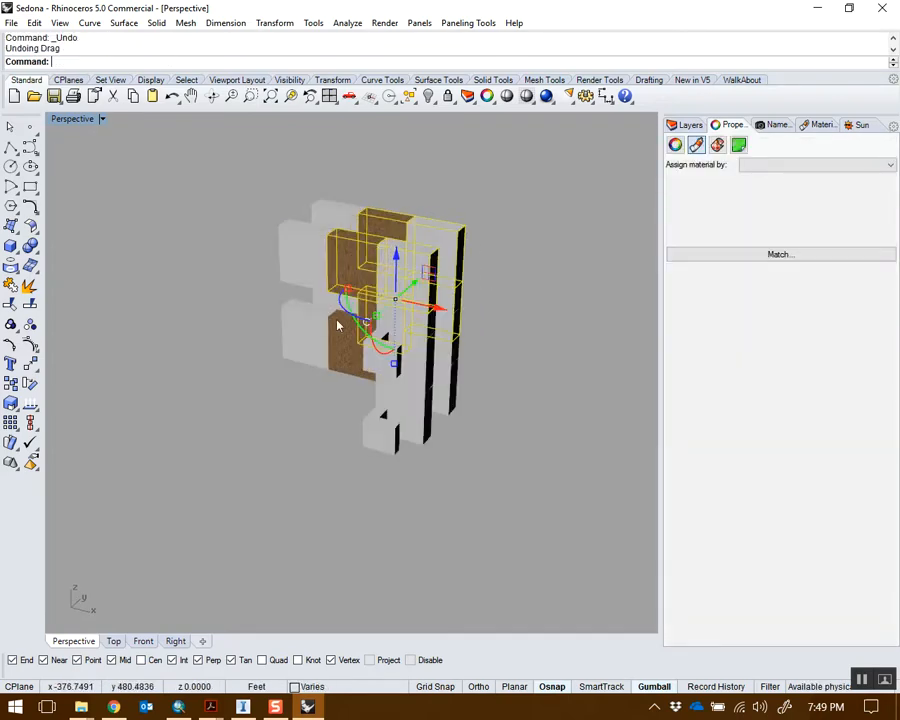
{"action": "scroll", "coordinate": [371, 330], "scroll_direction": "up", "scroll_amount": 6}
{"action": "left_click_drag", "start_coordinate": [395, 303], "coordinate": [440, 326]}
{"action": "left_click", "coordinate": [577, 307]}
{"action": "scroll", "coordinate": [575, 308], "scroll_direction": "down", "scroll_amount": 6}
{"action": "right_click_drag", "start_coordinate": [560, 318], "coordinate": [412, 360]}
Step: Move the tilted boxes on the near side outward from the stack along the gumball's green axis
{"action": "scroll", "coordinate": [380, 365], "scroll_direction": "up", "scroll_amount": 3}
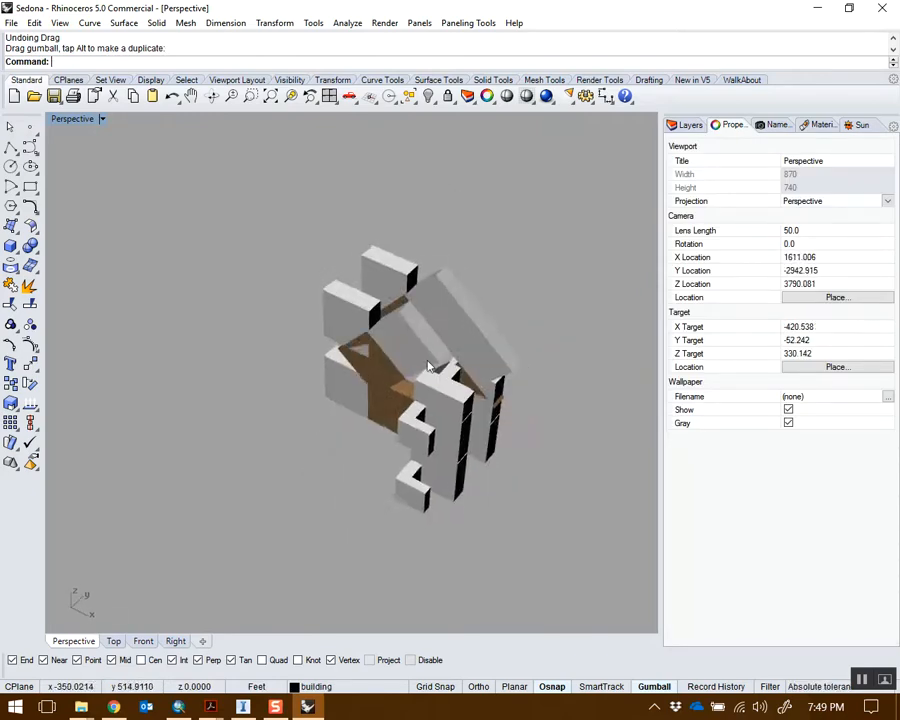
{"action": "left_click", "coordinate": [378, 362]}
{"action": "left_click", "coordinate": [377, 360]}
{"action": "scroll", "coordinate": [375, 357], "scroll_direction": "up", "scroll_amount": 1}
{"action": "left_click_drag", "start_coordinate": [376, 357], "coordinate": [343, 376]}
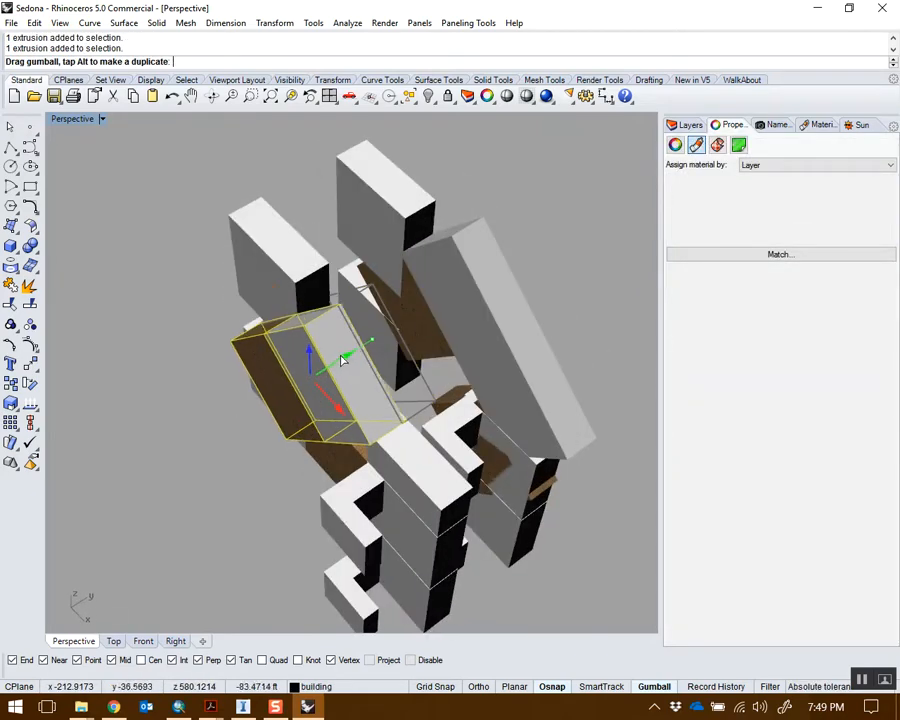
{"action": "right_click_drag", "start_coordinate": [567, 227], "coordinate": [499, 287]}
Step: Shift the tilted Bamboo box embedded in the far tower outward along the gumball's green axis
{"action": "left_click", "coordinate": [463, 430]}
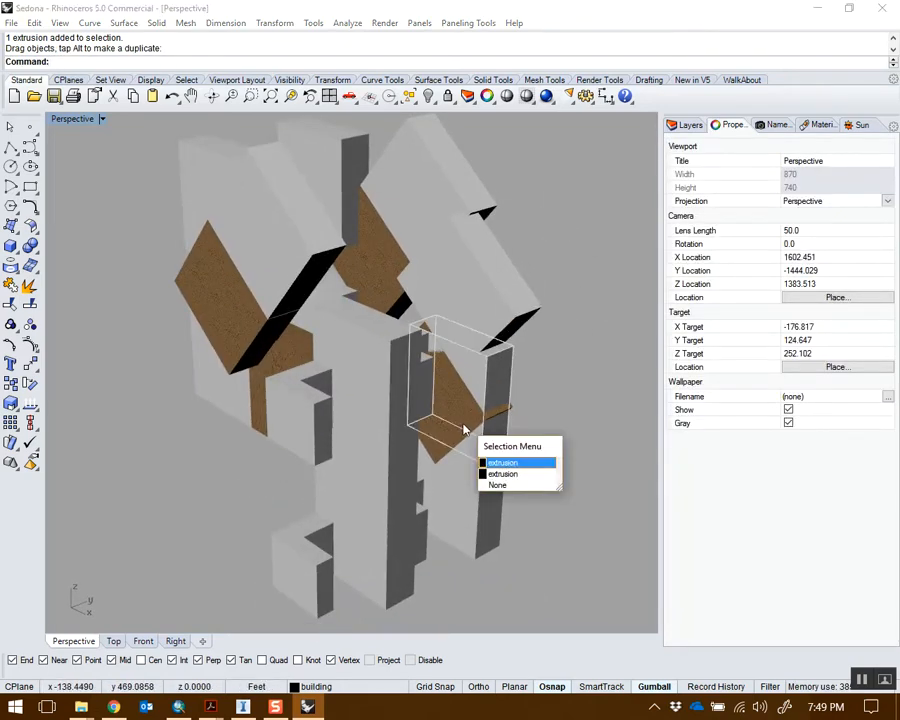
{"action": "left_click", "coordinate": [557, 416]}
{"action": "scroll", "coordinate": [516, 411], "scroll_direction": "up", "scroll_amount": 6}
{"action": "left_click", "coordinate": [506, 408]}
{"action": "right_click_drag", "start_coordinate": [506, 408], "coordinate": [464, 438]}
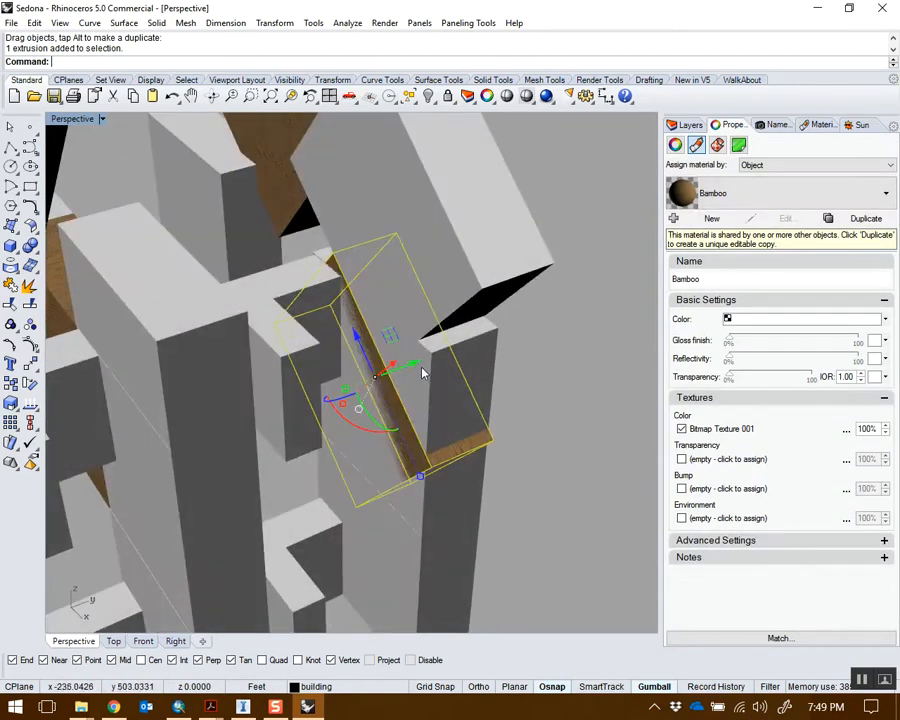
{"action": "left_click_drag", "start_coordinate": [420, 369], "coordinate": [447, 363]}
{"action": "left_click", "coordinate": [550, 366]}
Step: Inspect the stacked and tilted boxes from several sides, picking individual boxes to check the arrangement
{"action": "scroll", "coordinate": [552, 368], "scroll_direction": "down", "scroll_amount": 6}
{"action": "right_click_drag", "start_coordinate": [452, 362], "coordinate": [589, 333]}
{"action": "scroll", "coordinate": [514, 348], "scroll_direction": "down", "scroll_amount": 8}
{"action": "scroll", "coordinate": [476, 374], "scroll_direction": "down", "scroll_amount": 2}
{"action": "scroll", "coordinate": [476, 373], "scroll_direction": "up", "scroll_amount": 6}
{"action": "right_click_drag", "start_coordinate": [476, 318], "coordinate": [376, 450]}
{"action": "scroll", "coordinate": [482, 392], "scroll_direction": "up", "scroll_amount": 4}
{"action": "left_click", "coordinate": [512, 404]}
{"action": "left_click", "coordinate": [527, 411]}
{"action": "left_click", "coordinate": [512, 372]}
{"action": "right_click_drag", "start_coordinate": [540, 374], "coordinate": [440, 346]}
{"action": "left_click", "coordinate": [560, 406]}
Step: Export all the boxes of the new massing to an FBX file named Massing2, accepting the export and mesh options
{"action": "scroll", "coordinate": [560, 404], "scroll_direction": "down", "scroll_amount": 2}
{"action": "scroll", "coordinate": [504, 356], "scroll_direction": "down", "scroll_amount": 8}
{"action": "right_click_drag", "start_coordinate": [504, 356], "coordinate": [520, 441]}
{"action": "left_click_drag", "start_coordinate": [269, 221], "coordinate": [258, 216]}
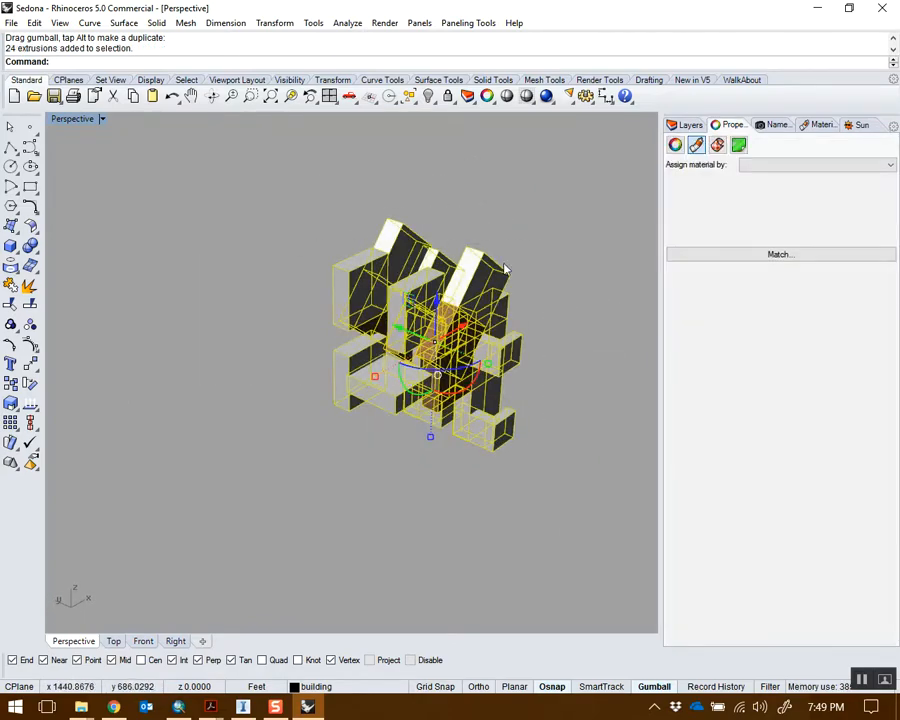
{"action": "right_click_drag", "start_coordinate": [525, 265], "coordinate": [312, 298]}
{"action": "scroll", "coordinate": [227, 267], "scroll_direction": "up", "scroll_amount": 5}
{"action": "left_click", "coordinate": [18, 21]}
{"action": "left_click", "coordinate": [84, 205]}
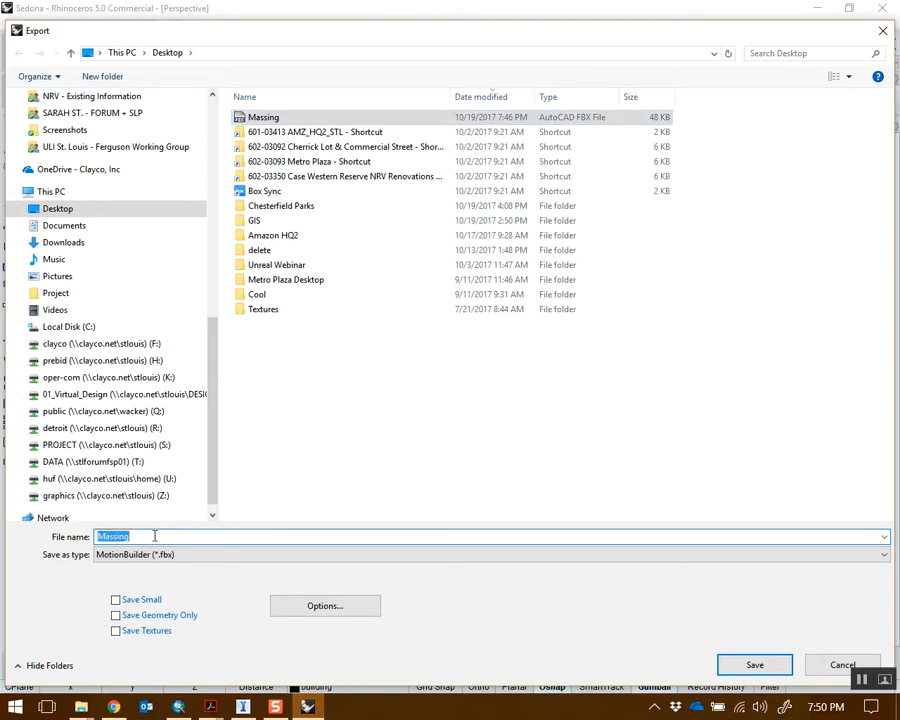
{"action": "left_click", "coordinate": [771, 668]}
{"action": "left_click", "coordinate": [432, 376]}
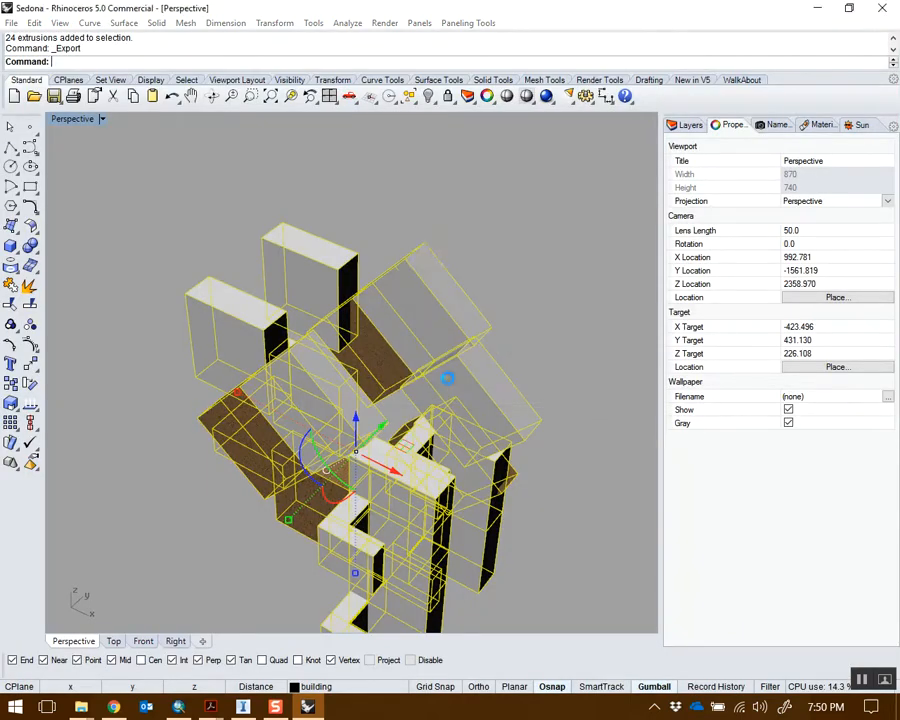
{"action": "left_click", "coordinate": [296, 285]}
Step: Switch to InfraWorks, add Massing2.fbx as a 3D model data source and open its configuration
{"action": "right_click_drag", "start_coordinate": [546, 342], "coordinate": [470, 342]}
{"action": "scroll", "coordinate": [470, 344], "scroll_direction": "down", "scroll_amount": 8}
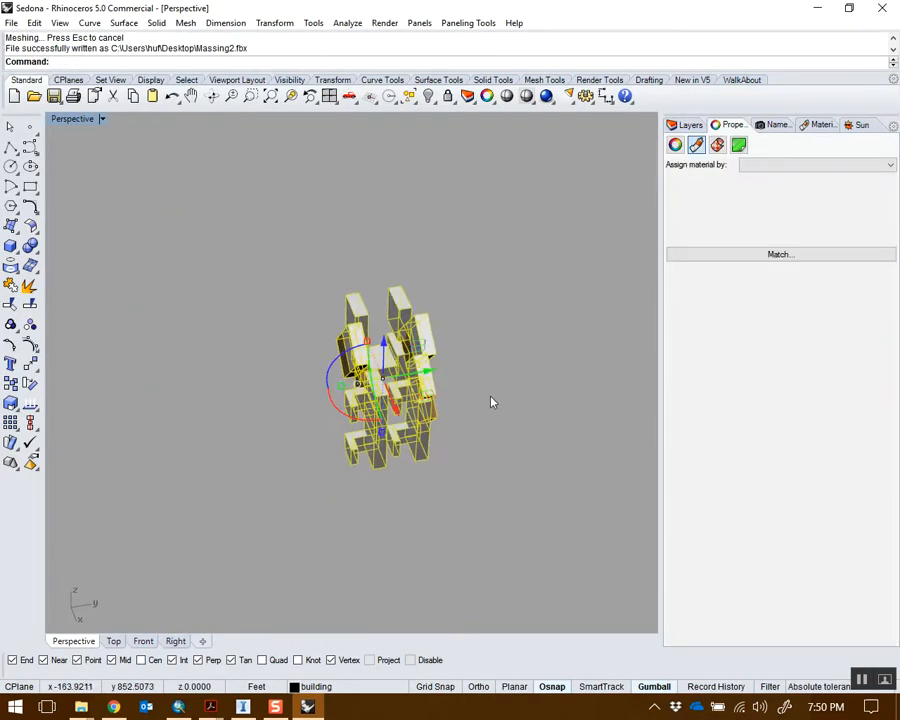
{"action": "right_click_drag", "start_coordinate": [492, 402], "coordinate": [516, 366], "text": "shift"}
{"action": "left_click", "coordinate": [518, 364]}
{"action": "left_click", "coordinate": [815, 8]}
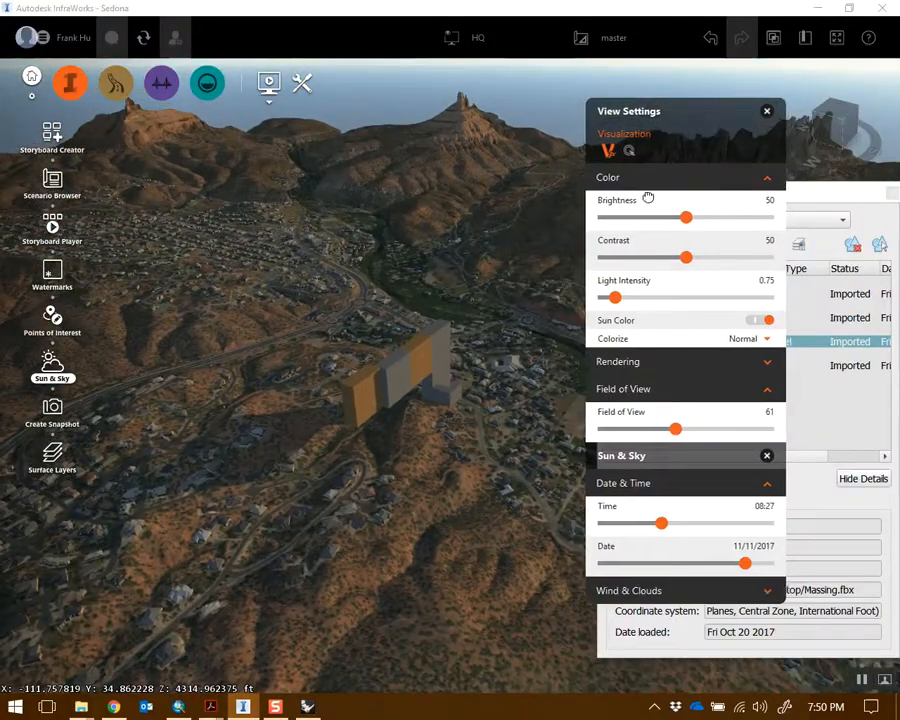
{"action": "left_click", "coordinate": [676, 200]}
{"action": "left_click", "coordinate": [634, 240]}
{"action": "left_click", "coordinate": [646, 262]}
{"action": "double_click", "coordinate": [450, 300]}
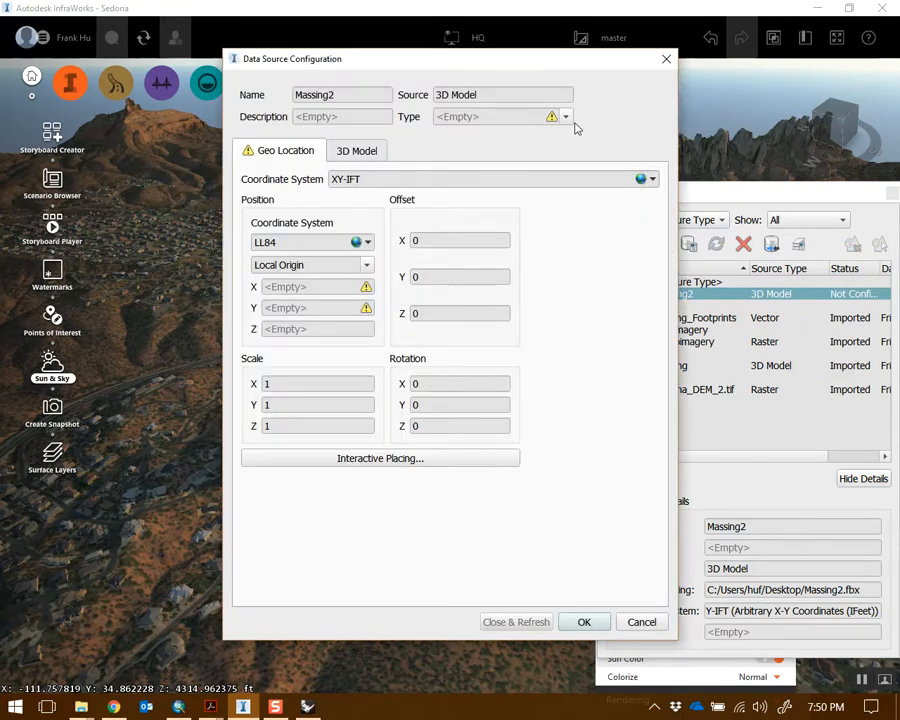
Step: Set the Massing2 source type to Roads and flip the model's Y and Z axes, checking its orientation in the preview
{"action": "left_click", "coordinate": [566, 117]}
{"action": "left_click", "coordinate": [478, 215]}
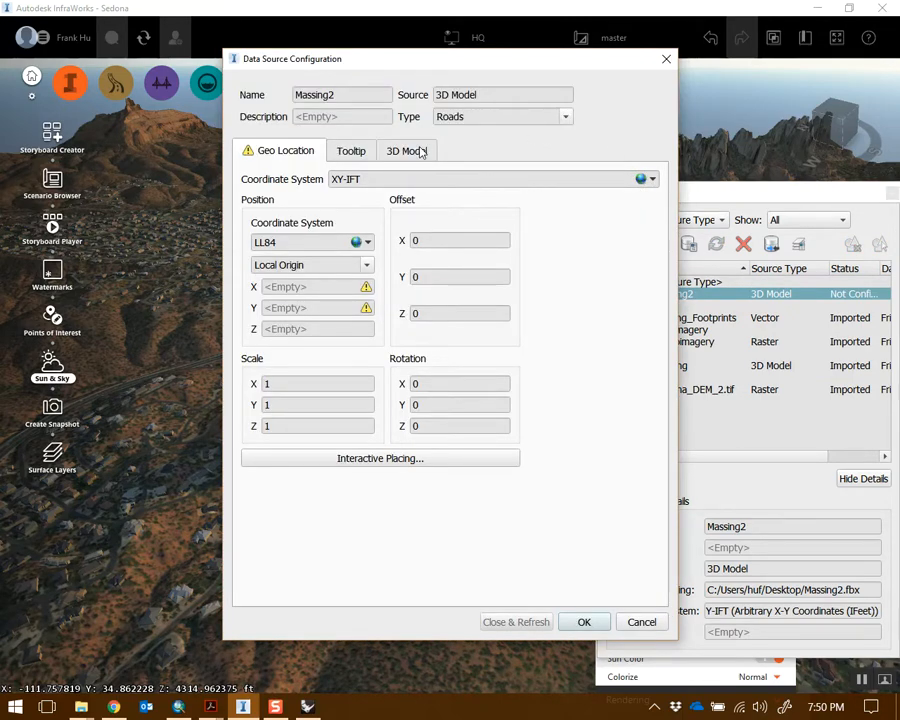
{"action": "left_click", "coordinate": [418, 150]}
{"action": "left_click", "coordinate": [570, 279]}
{"action": "left_click_drag", "start_coordinate": [390, 458], "coordinate": [506, 466]}
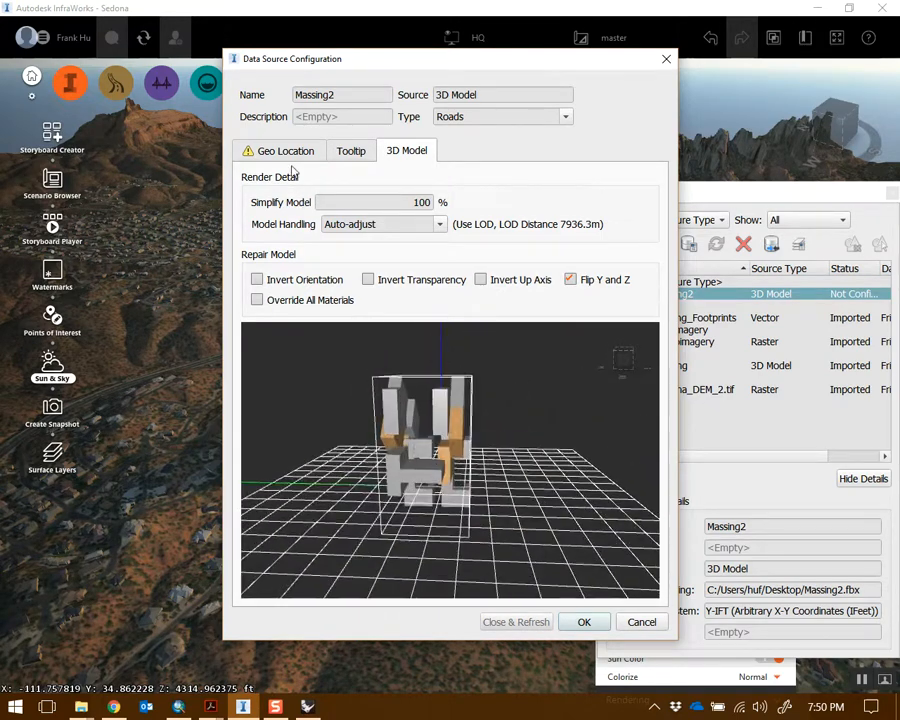
Step: Browse the coordinate system choices for Massing2's geolocation, looking at the arbitrary X-Y feet options
{"action": "left_click", "coordinate": [286, 151]}
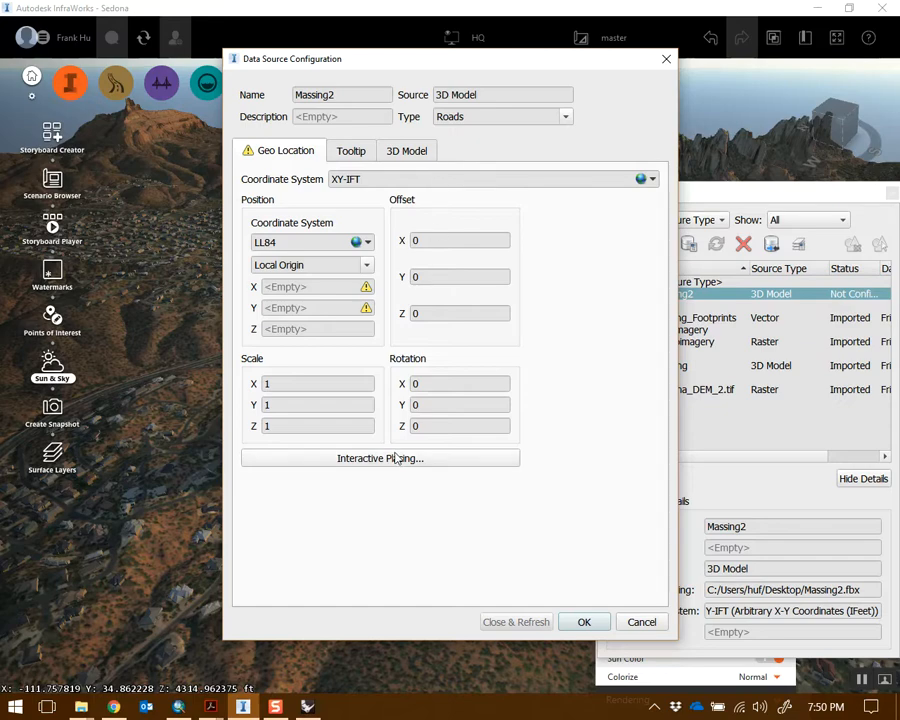
{"action": "left_click_drag", "start_coordinate": [510, 60], "coordinate": [690, 56]}
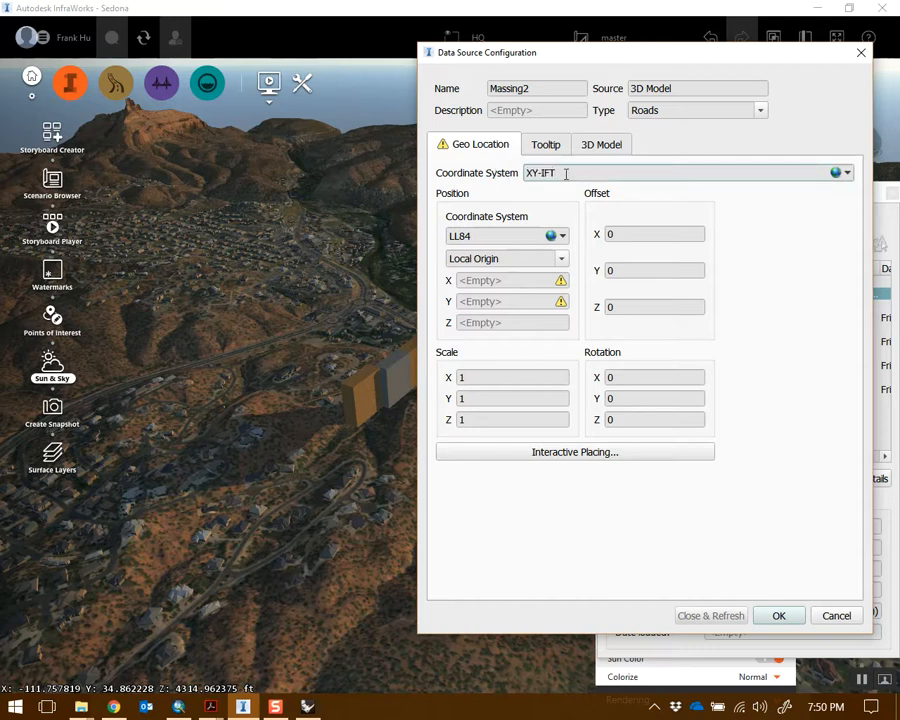
{"action": "left_click", "coordinate": [835, 174]}
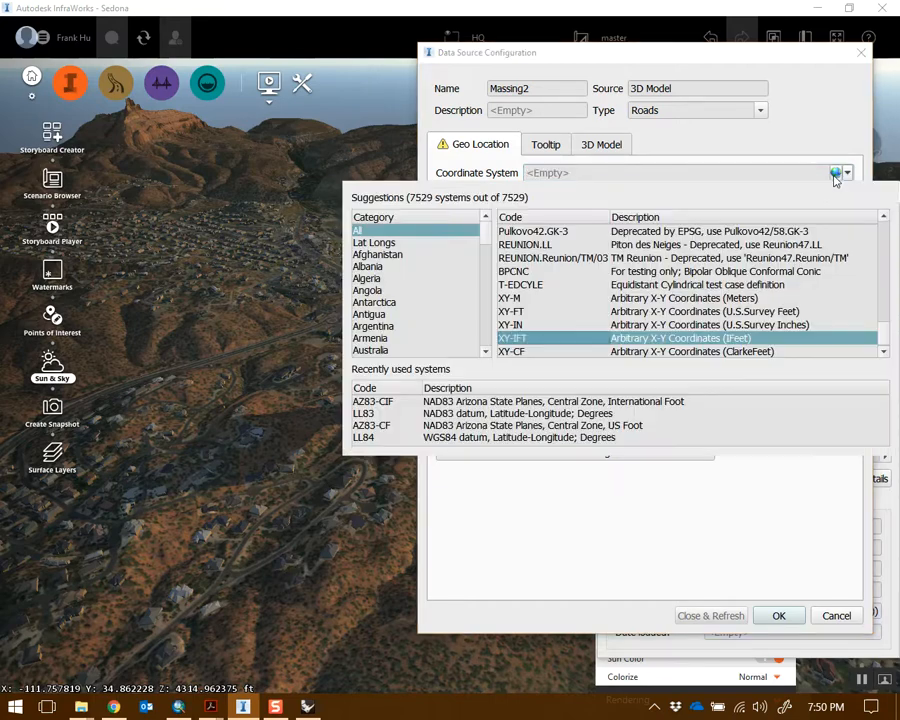
{"action": "left_click", "coordinate": [533, 338]}
{"action": "left_click", "coordinate": [535, 314]}
Step: Switch to Rhinoceros and check the model units of the Sedona document
{"action": "left_click", "coordinate": [308, 706]}
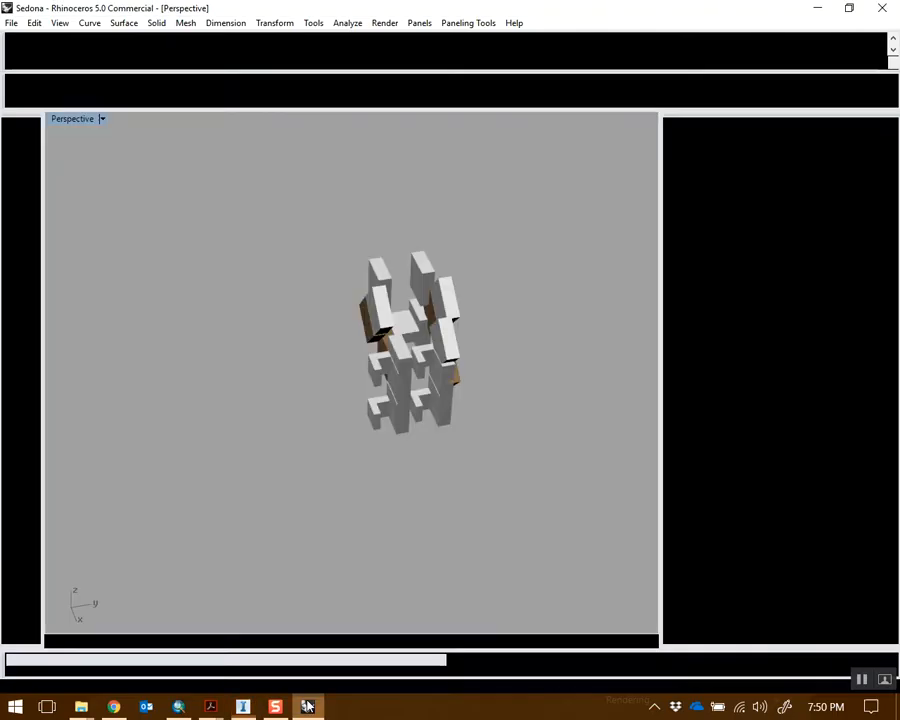
{"action": "right_click_drag", "start_coordinate": [408, 416], "coordinate": [432, 399]}
{"action": "type", "text": "Units"}
{"action": "key", "text": "Return"}
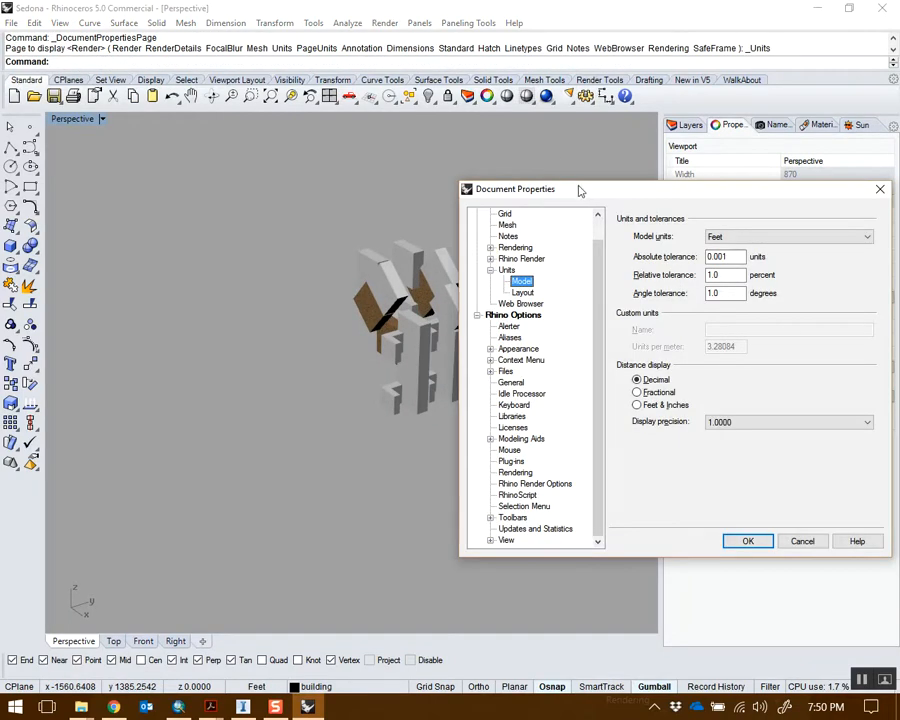
{"action": "left_click", "coordinate": [556, 525]}
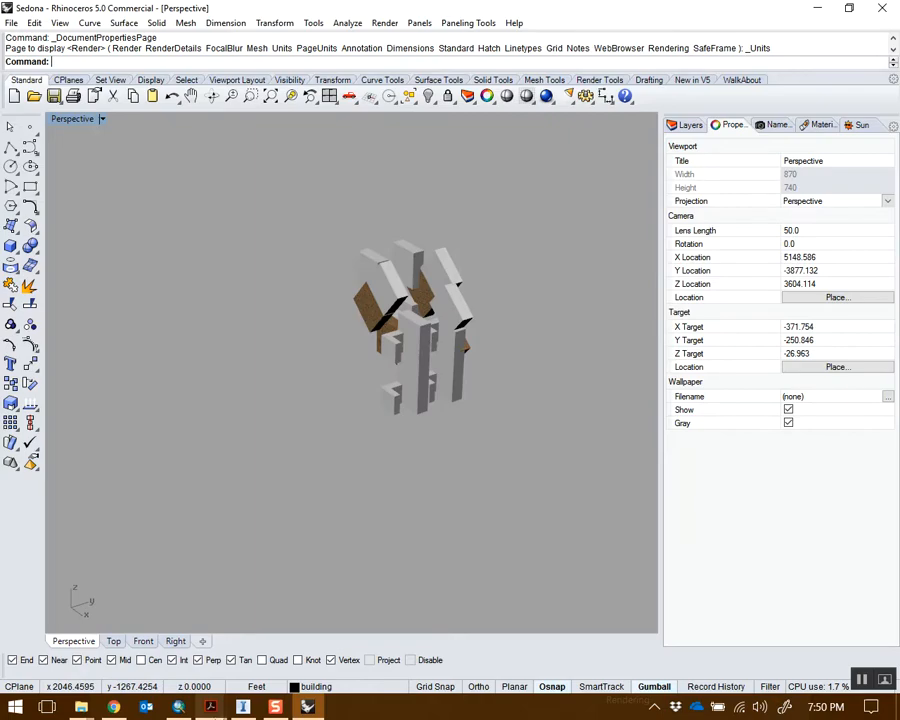
Step: Return to InfraWorks, choose XY-IFT as Massing2's coordinate system, place the model interactively at the hillside road, and close and refresh
{"action": "left_click", "coordinate": [242, 707]}
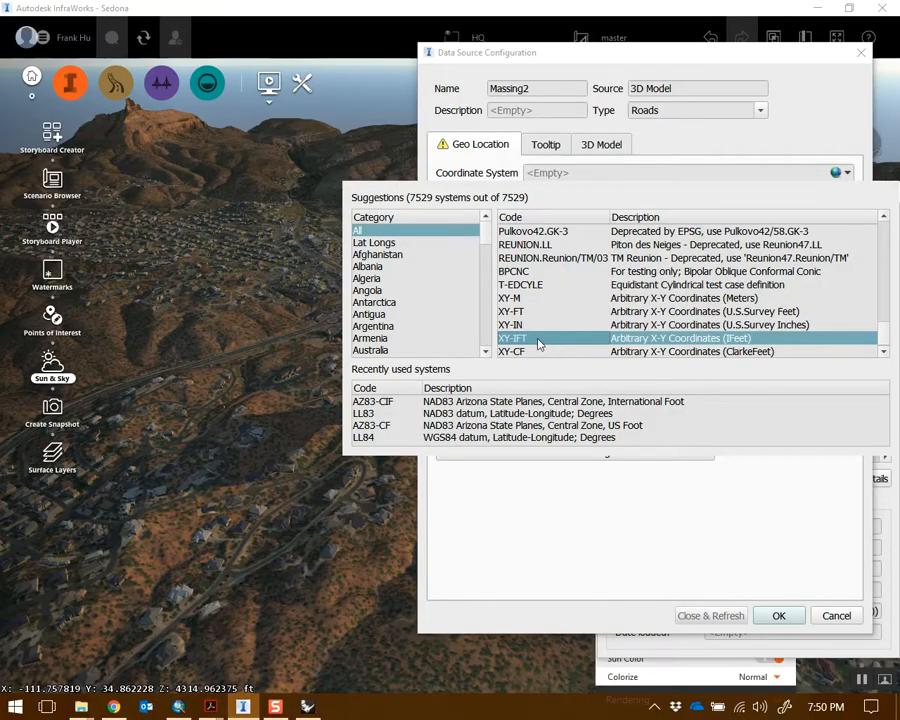
{"action": "left_click", "coordinate": [538, 344]}
{"action": "left_click", "coordinate": [590, 455]}
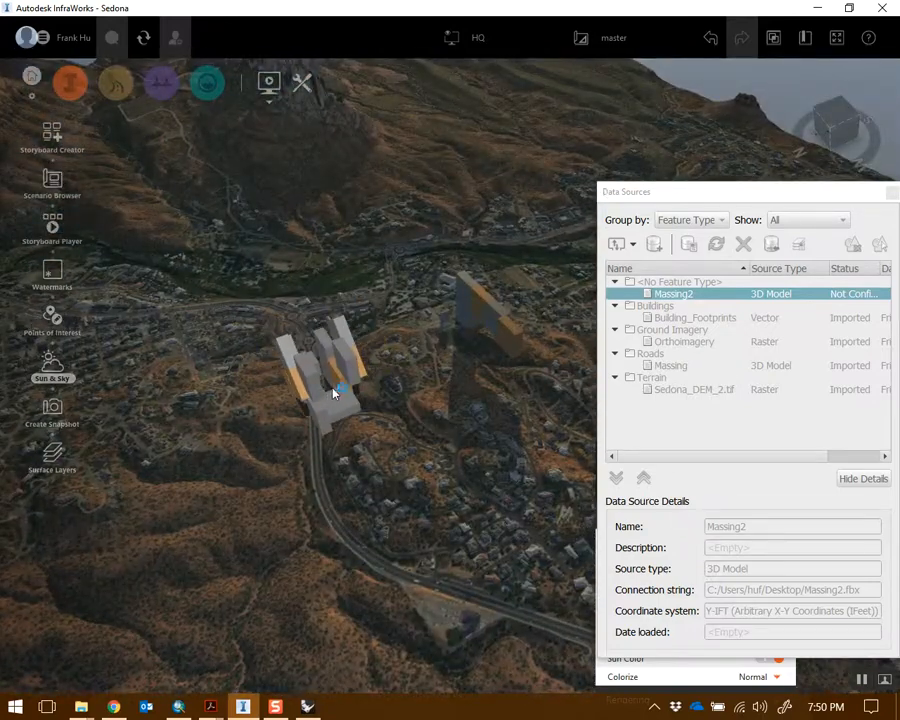
{"action": "left_click", "coordinate": [334, 393]}
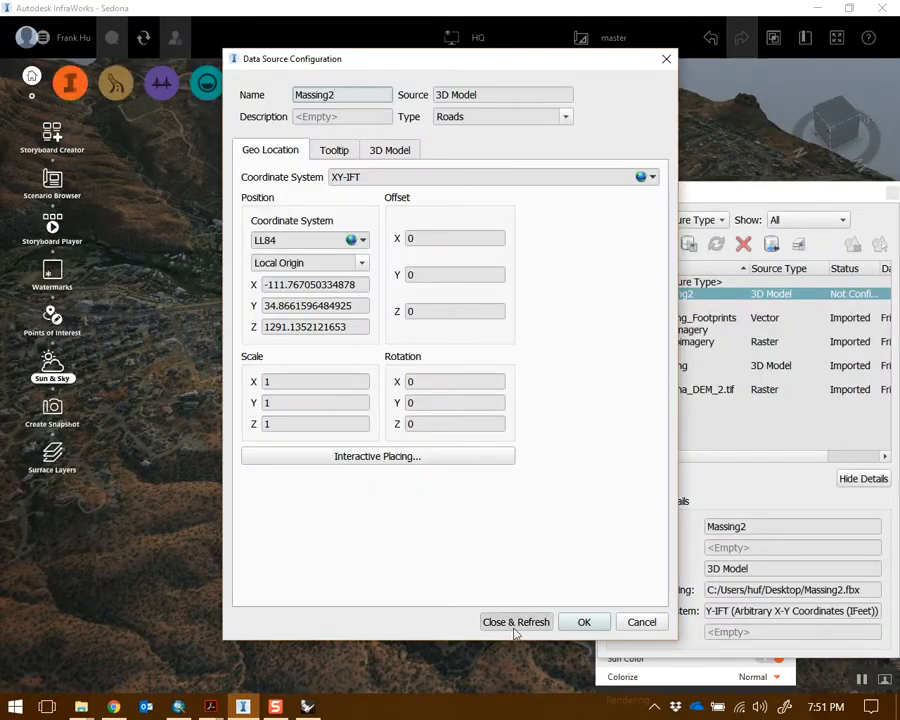
{"action": "left_click", "coordinate": [514, 626]}
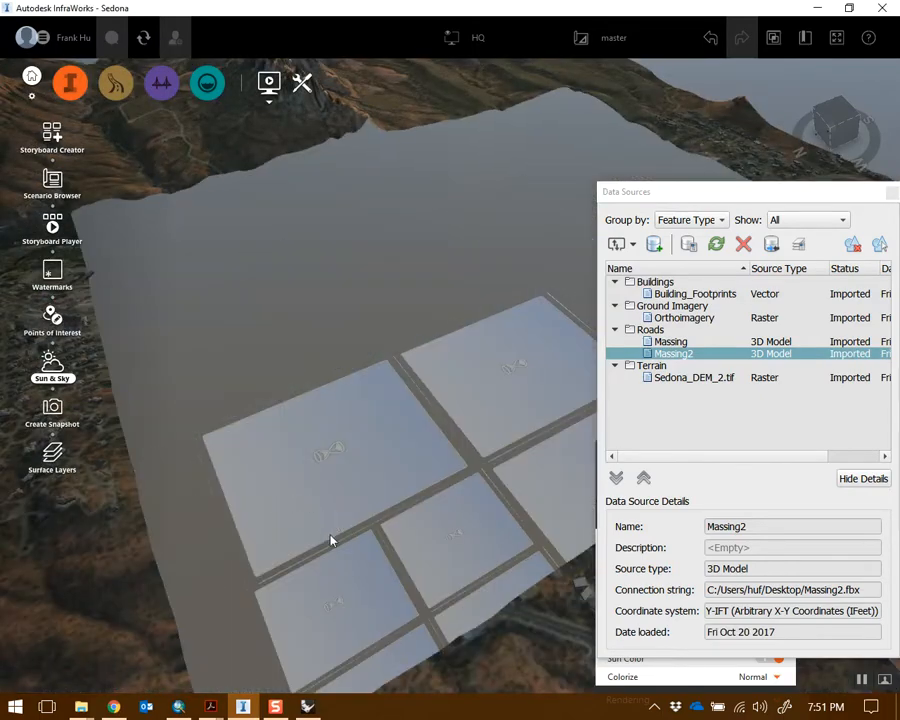
Step: Examine the placed Massing2 against the surrounding terrain and the first massing
{"action": "scroll", "coordinate": [345, 520], "scroll_direction": "down", "scroll_amount": 3}
{"action": "left_click_drag", "start_coordinate": [313, 486], "coordinate": [388, 472]}
{"action": "scroll", "coordinate": [376, 408], "scroll_direction": "up", "scroll_amount": 3}
{"action": "left_click_drag", "start_coordinate": [376, 408], "coordinate": [386, 328]}
{"action": "left_click", "coordinate": [476, 366]}
{"action": "left_click", "coordinate": [508, 372]}
Step: Switch to Rhinoceros and select the group of boxes on the positive Y side of the massing
{"action": "left_click", "coordinate": [308, 706]}
{"action": "right_click_drag", "start_coordinate": [438, 405], "coordinate": [430, 422]}
{"action": "scroll", "coordinate": [450, 311], "scroll_direction": "up", "scroll_amount": 5}
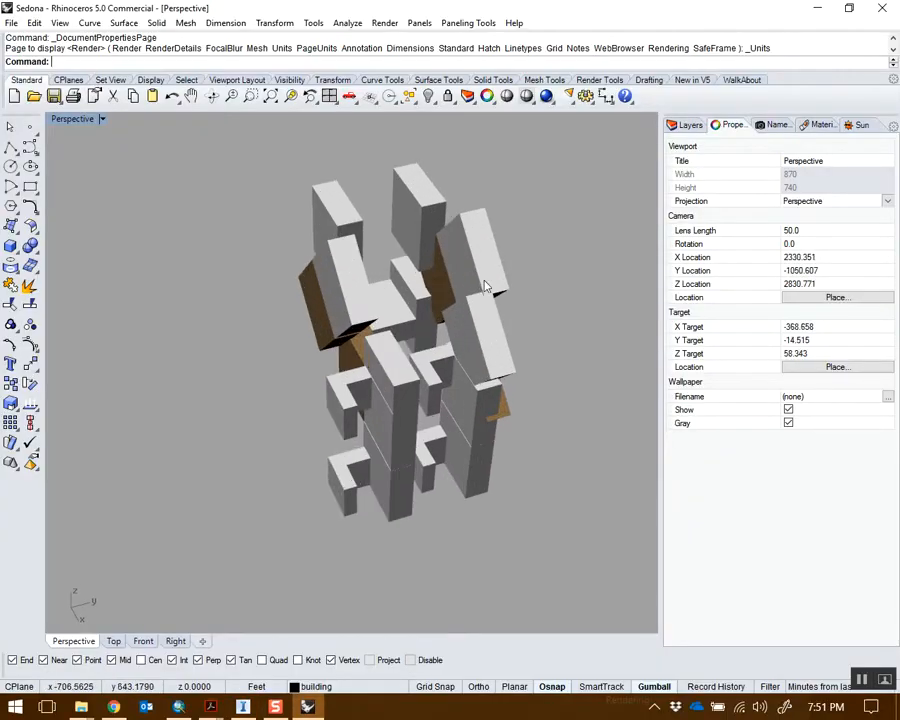
{"action": "left_click", "coordinate": [494, 269]}
{"action": "right_click_drag", "start_coordinate": [496, 271], "coordinate": [478, 305]}
{"action": "scroll", "coordinate": [480, 305], "scroll_direction": "down", "scroll_amount": 4}
{"action": "right_click_drag", "start_coordinate": [524, 353], "coordinate": [525, 396]}
{"action": "left_click_drag", "start_coordinate": [527, 425], "coordinate": [425, 217]}
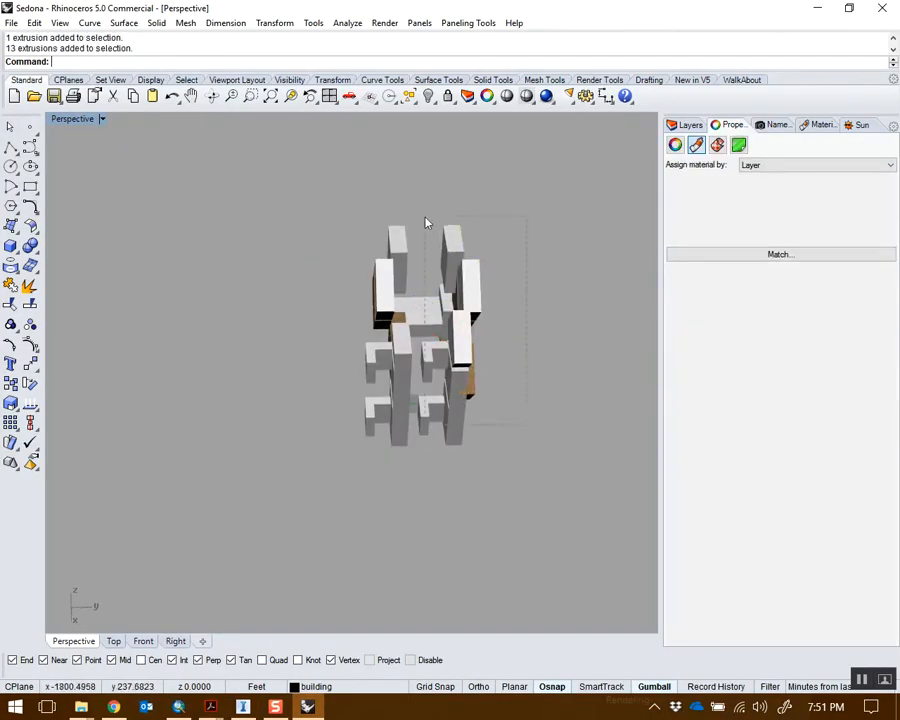
Step: Duplicate the selected boxes beside the massing, rotate the copy about a quarter turn around the vertical axis, and shift it closer to the original
{"action": "left_click_drag", "start_coordinate": [480, 343], "coordinate": [350, 345]}
{"action": "left_click_drag", "start_coordinate": [297, 372], "coordinate": [243, 369]}
{"action": "right_click_drag", "start_coordinate": [268, 395], "coordinate": [330, 460]}
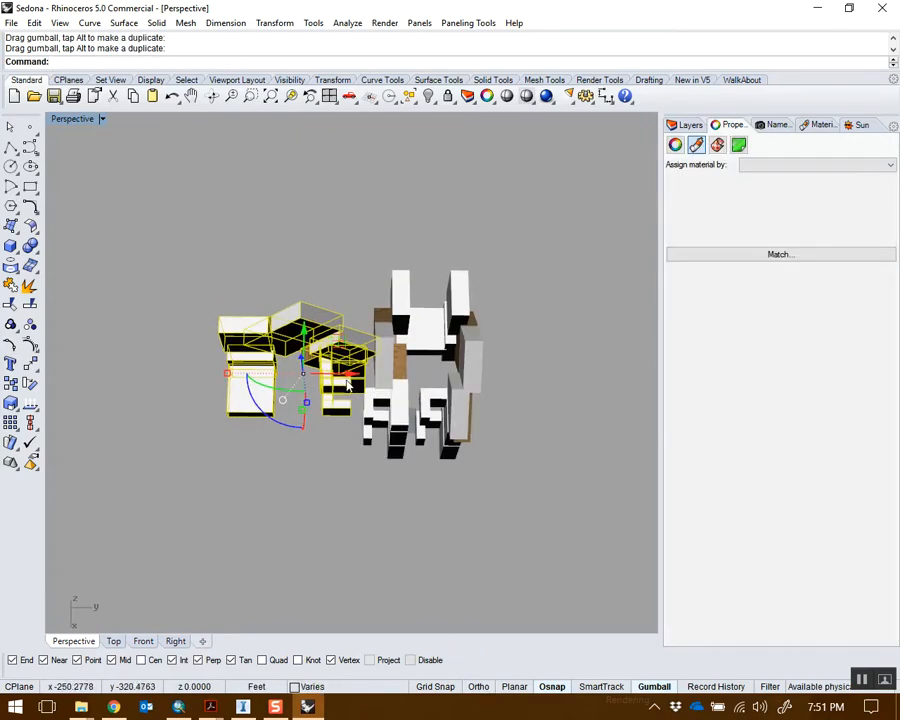
{"action": "left_click_drag", "start_coordinate": [347, 380], "coordinate": [378, 380]}
{"action": "left_click", "coordinate": [500, 376]}
Step: Inspect the extended massing from several sides and distances
{"action": "right_click_drag", "start_coordinate": [500, 376], "coordinate": [534, 272]}
{"action": "scroll", "coordinate": [484, 330], "scroll_direction": "up", "scroll_amount": 4}
{"action": "right_click_drag", "start_coordinate": [482, 332], "coordinate": [496, 400]}
{"action": "scroll", "coordinate": [489, 407], "scroll_direction": "down", "scroll_amount": 3}
{"action": "scroll", "coordinate": [434, 414], "scroll_direction": "up", "scroll_amount": 4}
{"action": "right_click_drag", "start_coordinate": [434, 414], "coordinate": [555, 374]}
{"action": "scroll", "coordinate": [520, 420], "scroll_direction": "down", "scroll_amount": 4}
{"action": "right_click_drag", "start_coordinate": [520, 424], "coordinate": [574, 420]}
Step: Select all the boxes and export them over the existing Massing2 FBX file, accepting the export and mesh options
{"action": "left_click_drag", "start_coordinate": [261, 248], "coordinate": [260, 246]}
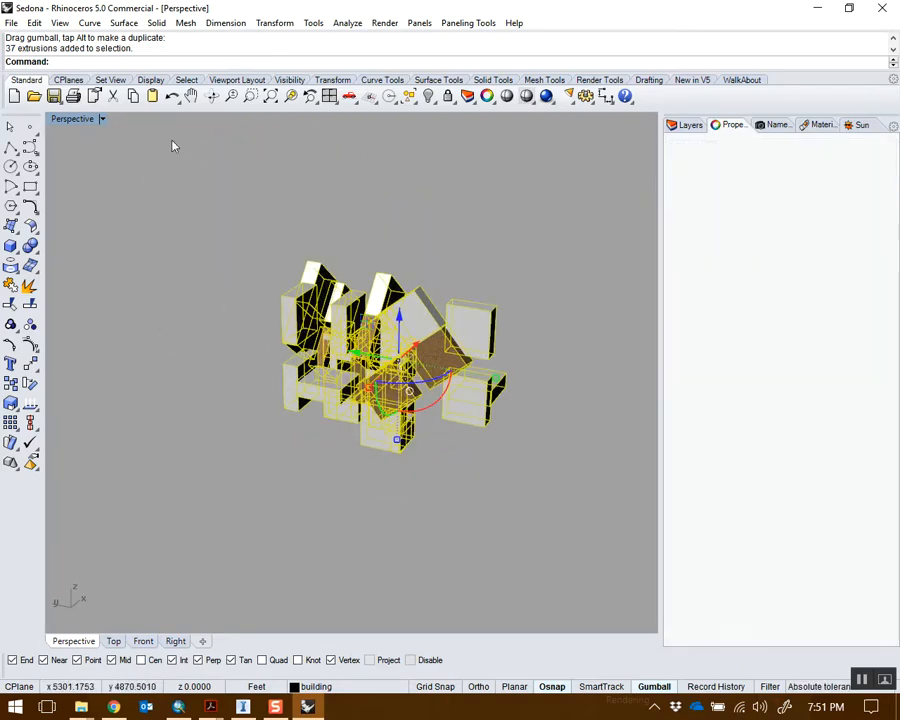
{"action": "left_click", "coordinate": [7, 22]}
{"action": "left_click", "coordinate": [108, 207]}
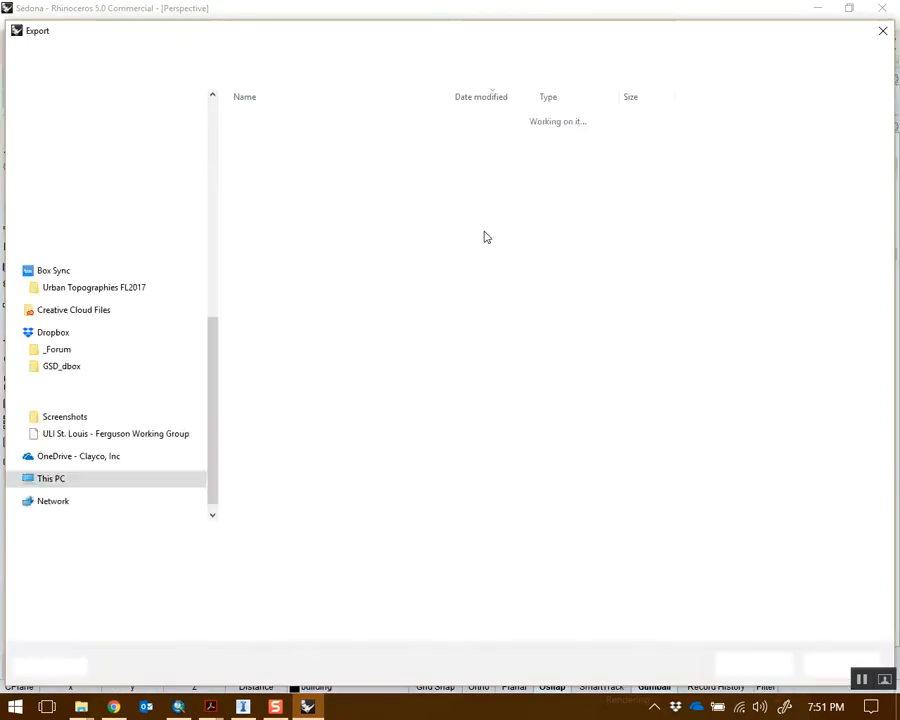
{"action": "right_click", "coordinate": [327, 115]}
{"action": "double_click", "coordinate": [296, 117]}
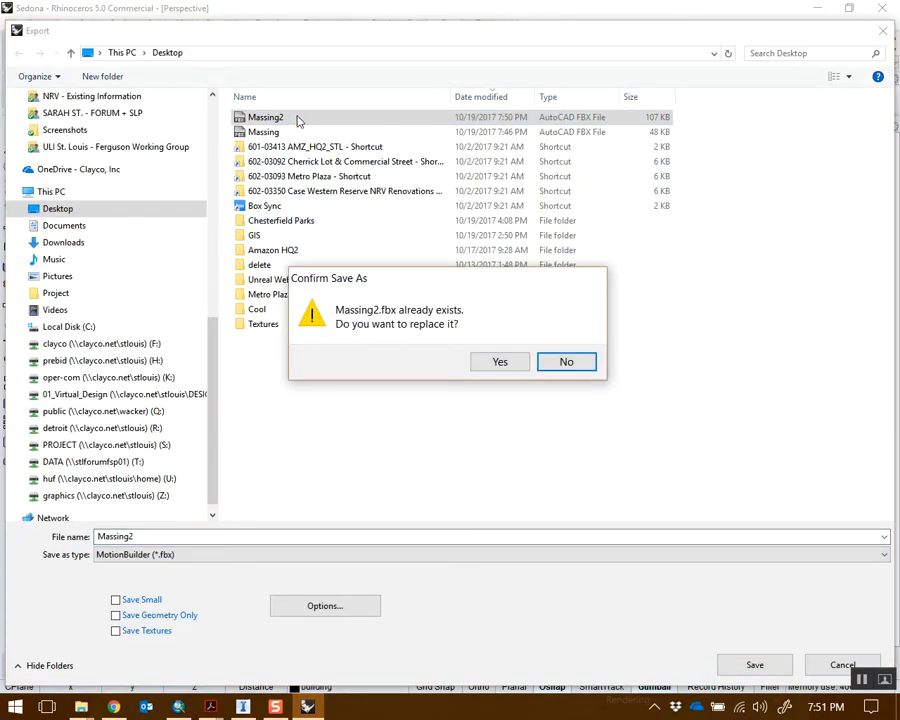
{"action": "left_click", "coordinate": [495, 362]}
{"action": "left_click", "coordinate": [450, 376]}
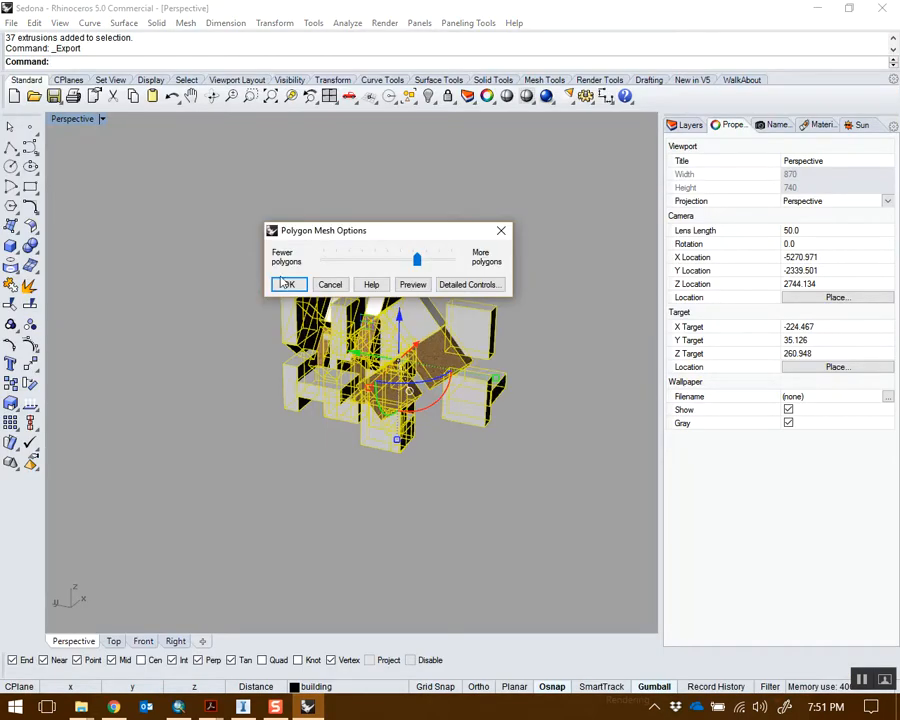
{"action": "left_click", "coordinate": [286, 282]}
Step: Switch to InfraWorks and reload the Massing2 data source from the updated FBX file
{"action": "left_click", "coordinate": [252, 712]}
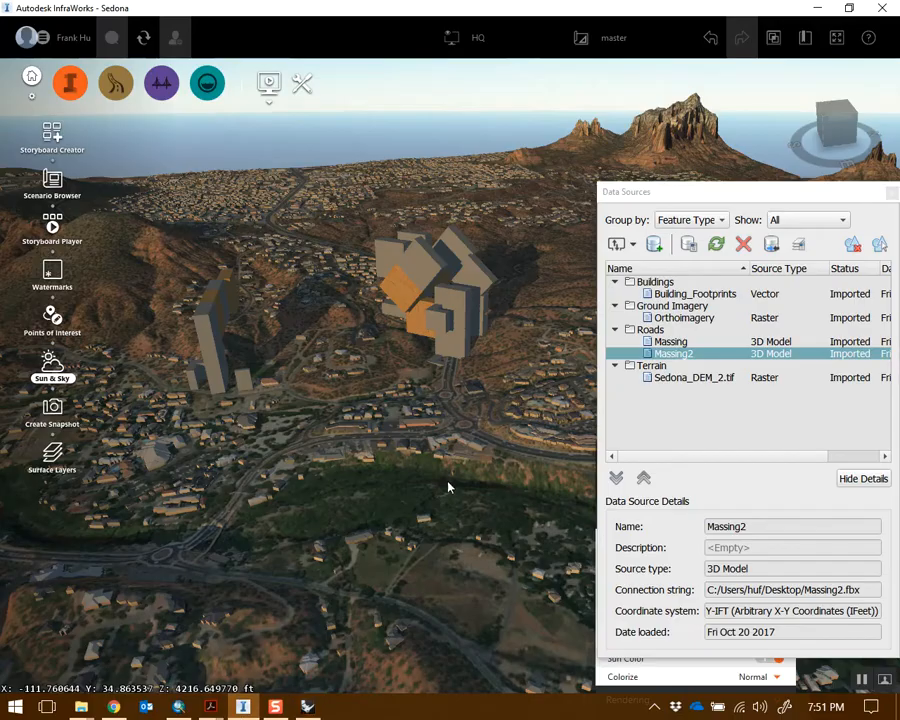
{"action": "scroll", "coordinate": [490, 392], "scroll_direction": "up", "scroll_amount": 5}
{"action": "right_click", "coordinate": [680, 353]}
{"action": "left_click", "coordinate": [720, 380]}
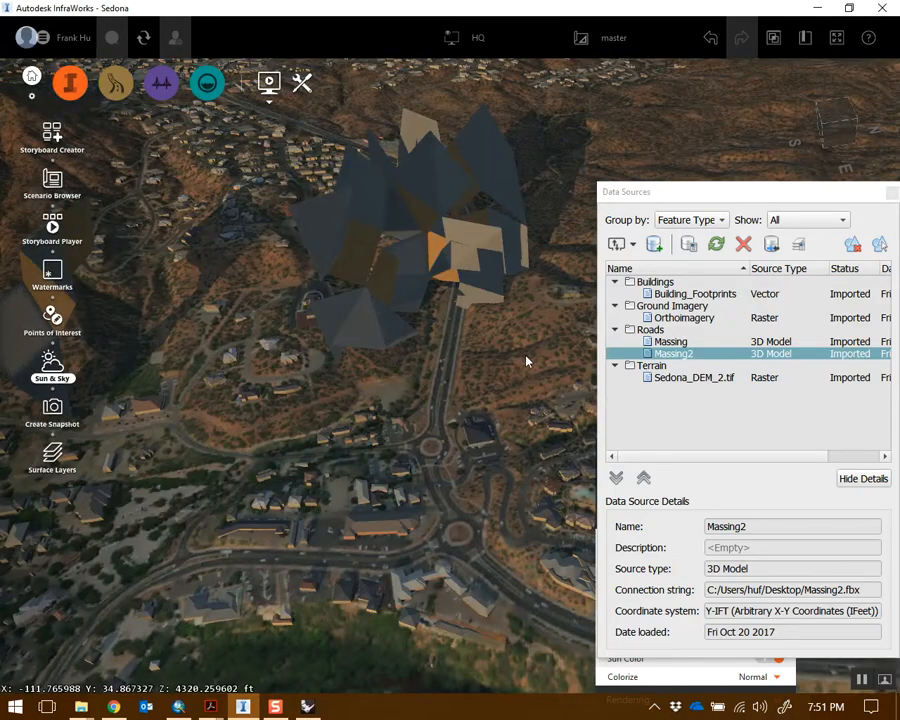
Step: Select the Massing2 model in the scene and move it by about 5 ft in x and 29 ft in y
{"action": "left_click_drag", "start_coordinate": [530, 343], "coordinate": [381, 472]}
{"action": "scroll", "coordinate": [404, 388], "scroll_direction": "down", "scroll_amount": 3}
{"action": "left_click", "coordinate": [404, 390]}
{"action": "left_click_drag", "start_coordinate": [295, 446], "coordinate": [494, 386]}
{"action": "left_click_drag", "start_coordinate": [524, 434], "coordinate": [516, 433]}
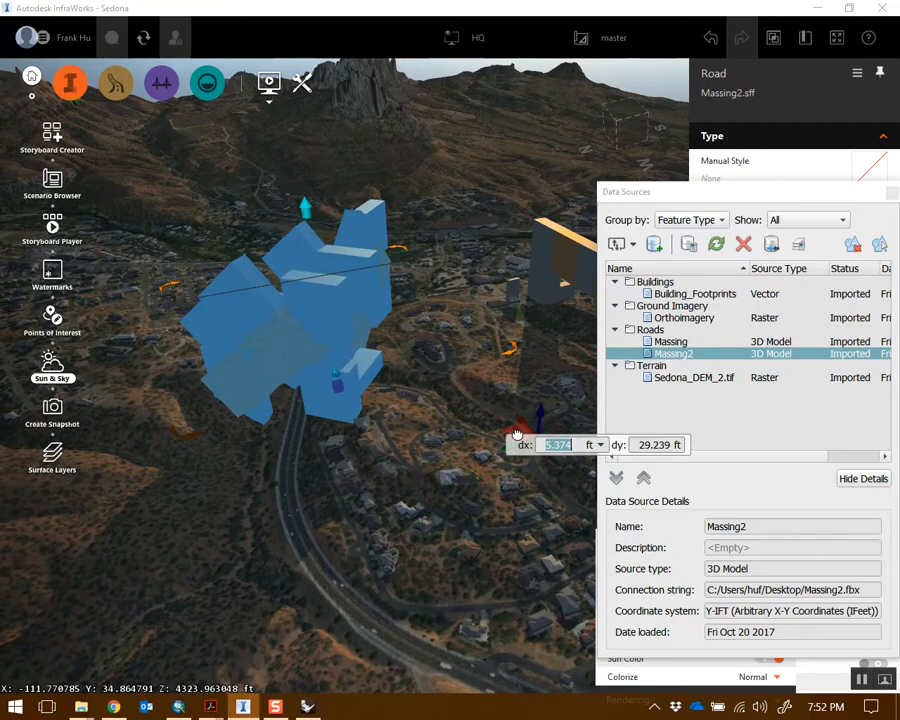
{"action": "left_click", "coordinate": [293, 445]}
Step: Examine how Massing2 spans the road, from close to the street and from a distance
{"action": "scroll", "coordinate": [293, 388], "scroll_direction": "up", "scroll_amount": 4}
{"action": "left_click_drag", "start_coordinate": [293, 388], "coordinate": [255, 472]}
{"action": "scroll", "coordinate": [248, 384], "scroll_direction": "up", "scroll_amount": 3}
{"action": "left_click_drag", "start_coordinate": [248, 384], "coordinate": [323, 498]}
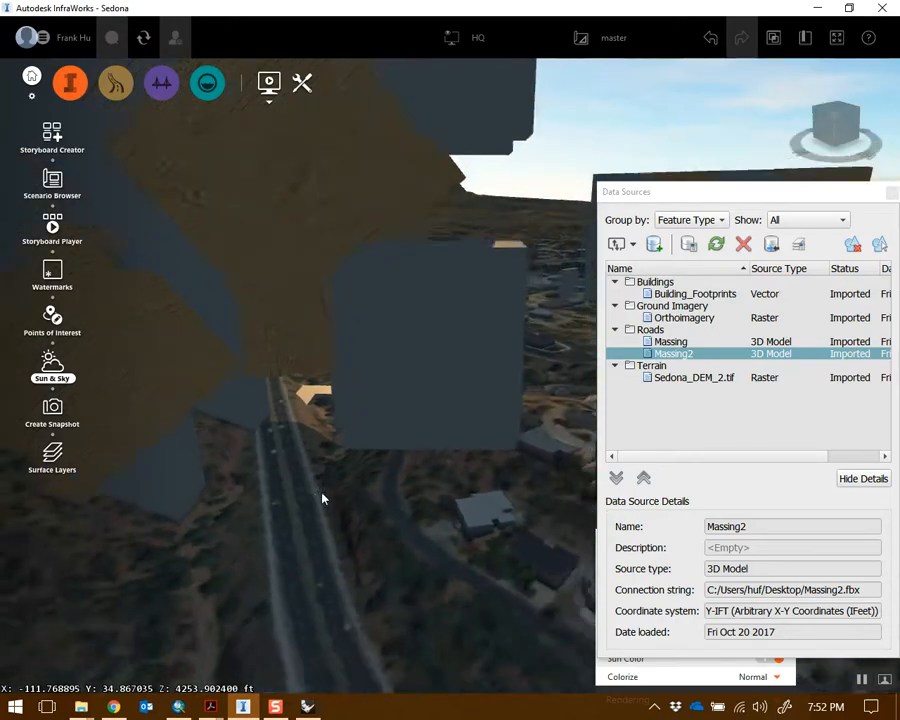
{"action": "scroll", "coordinate": [325, 474], "scroll_direction": "down", "scroll_amount": 3}
{"action": "scroll", "coordinate": [325, 472], "scroll_direction": "down", "scroll_amount": 4}
{"action": "left_click_drag", "start_coordinate": [343, 408], "coordinate": [451, 412]}
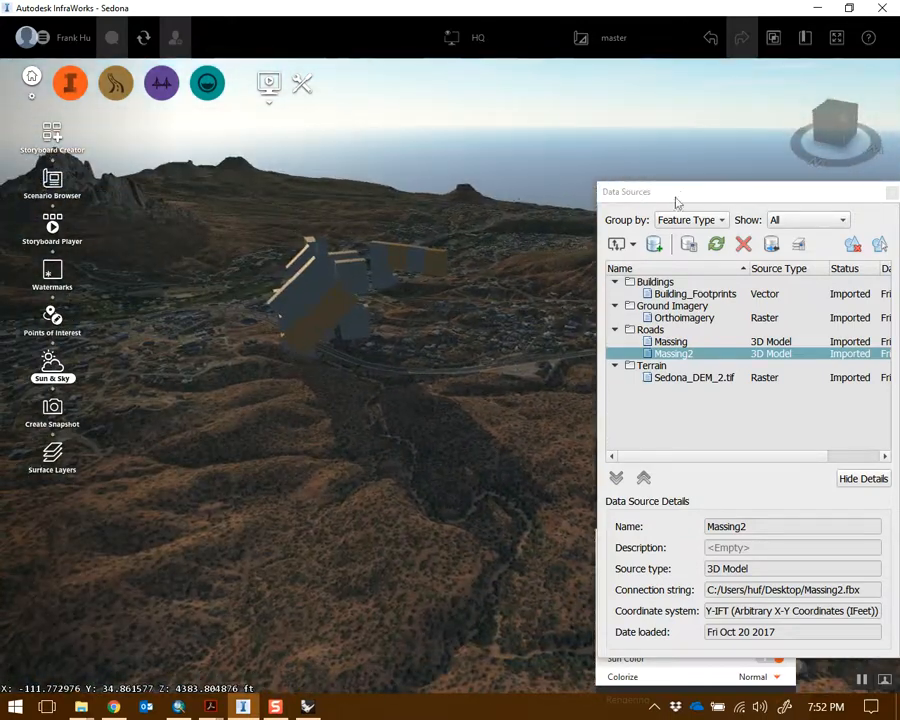
Step: Rearrange the View Settings and Data Sources windows while viewing both massings over the terrain
{"action": "left_click_drag", "start_coordinate": [681, 193], "coordinate": [773, 207]}
{"action": "left_click_drag", "start_coordinate": [664, 459], "coordinate": [738, 130]}
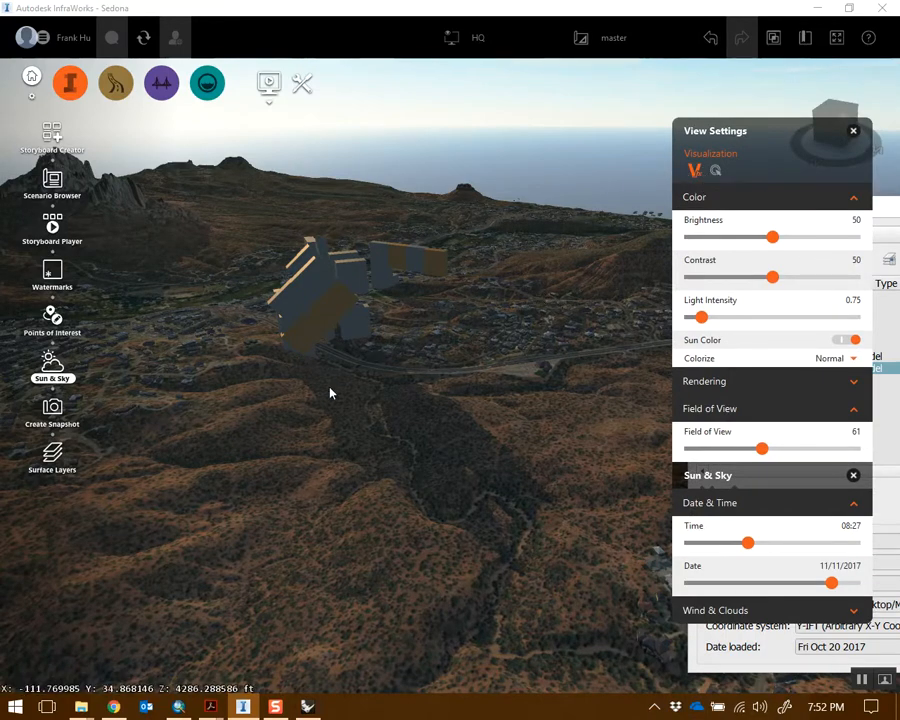
{"action": "left_click_drag", "start_coordinate": [330, 393], "coordinate": [453, 398]}
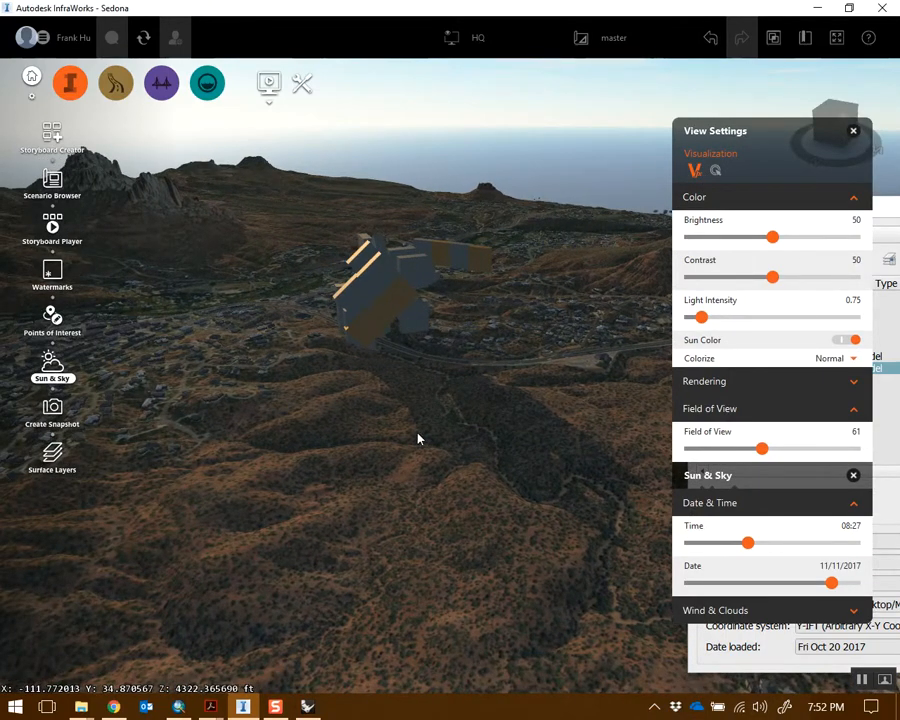
{"action": "left_click_drag", "start_coordinate": [441, 430], "coordinate": [592, 432]}
{"action": "left_click_drag", "start_coordinate": [701, 152], "coordinate": [643, 409]}
{"action": "left_click_drag", "start_coordinate": [751, 222], "coordinate": [641, 155]}
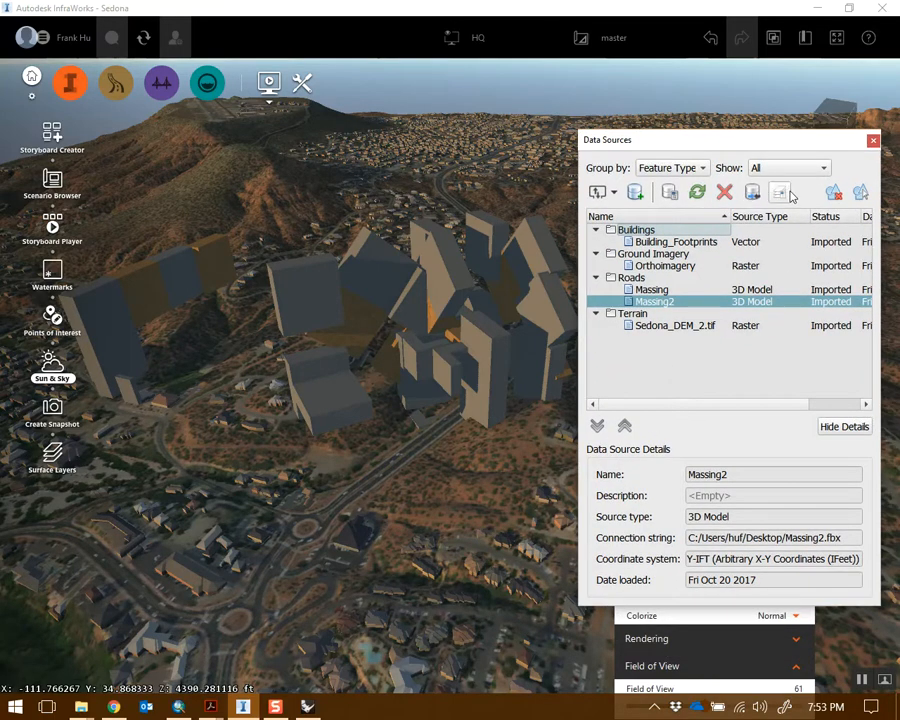
{"action": "left_click_drag", "start_coordinate": [773, 150], "coordinate": [789, 111]}
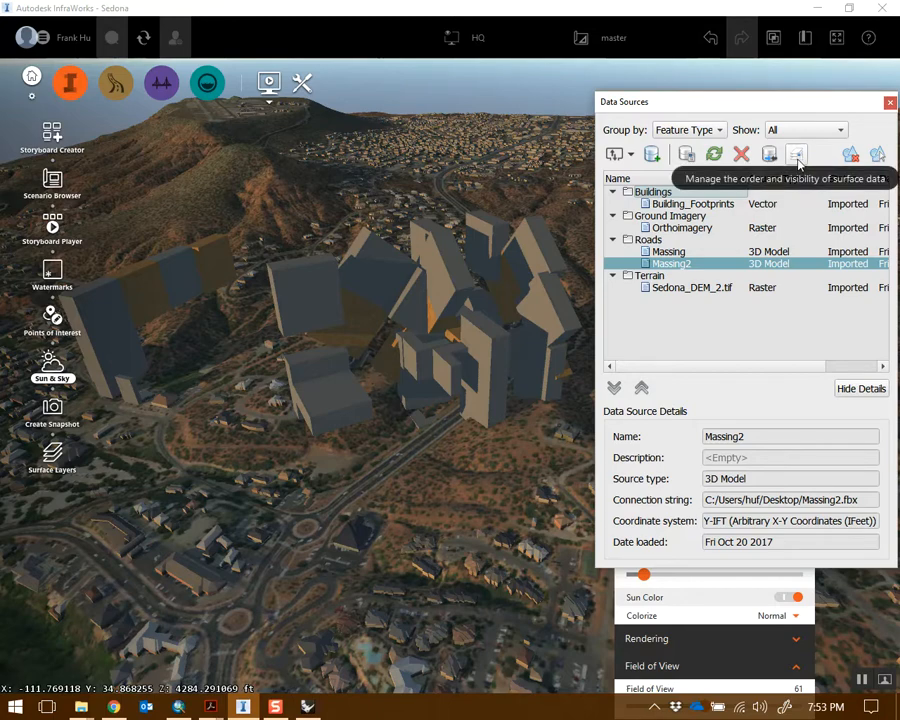
{"action": "left_click_drag", "start_coordinate": [781, 104], "coordinate": [729, 91]}
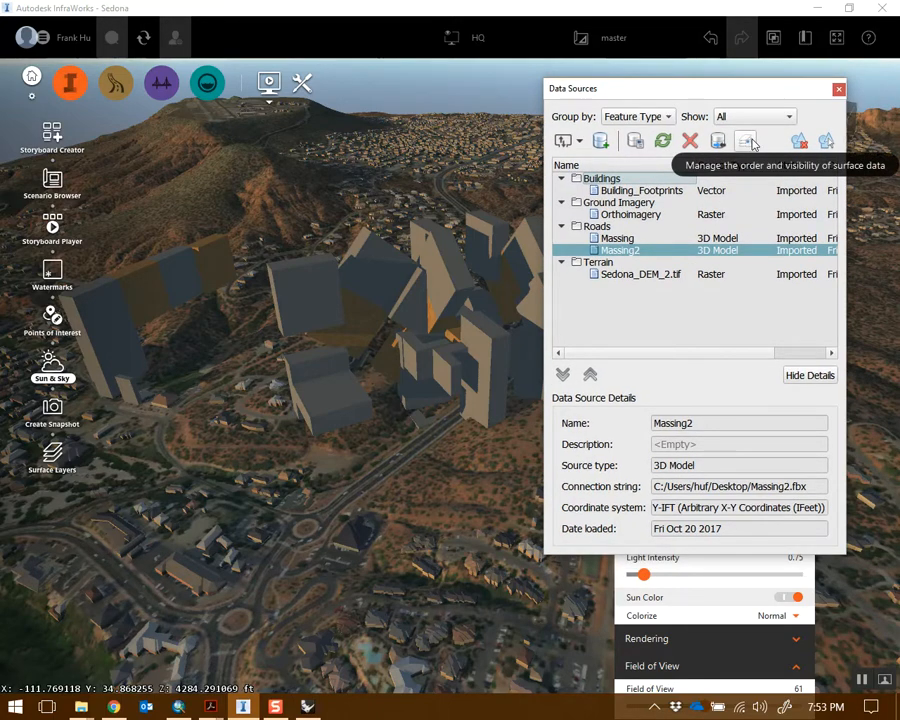
Step: Open the Surface Layers manager, enlarge its window and place it beside the data sources
{"action": "left_click", "coordinate": [748, 142]}
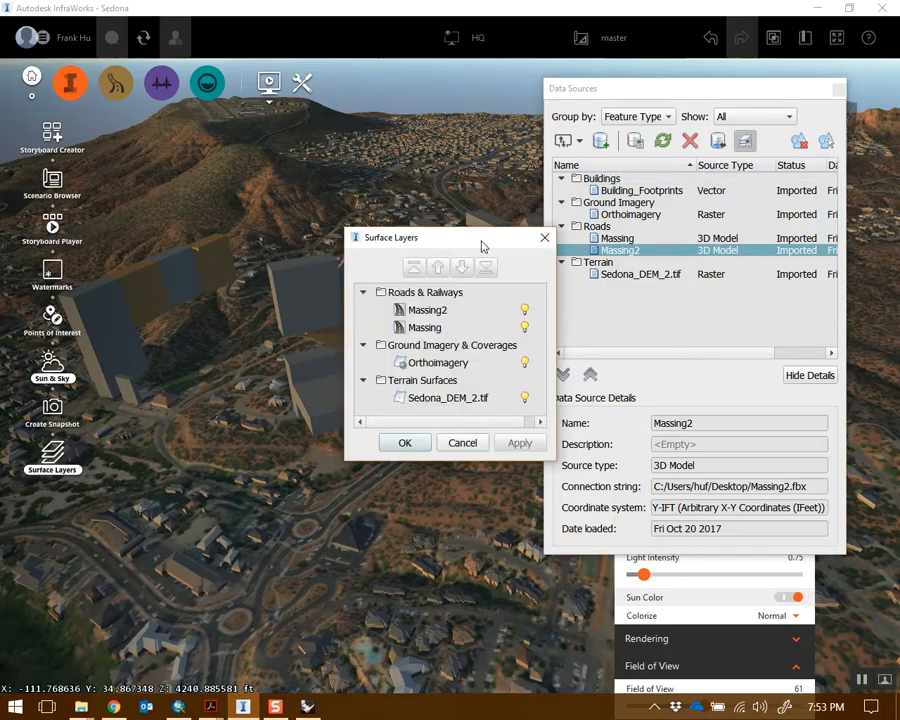
{"action": "left_click_drag", "start_coordinate": [480, 240], "coordinate": [441, 145]}
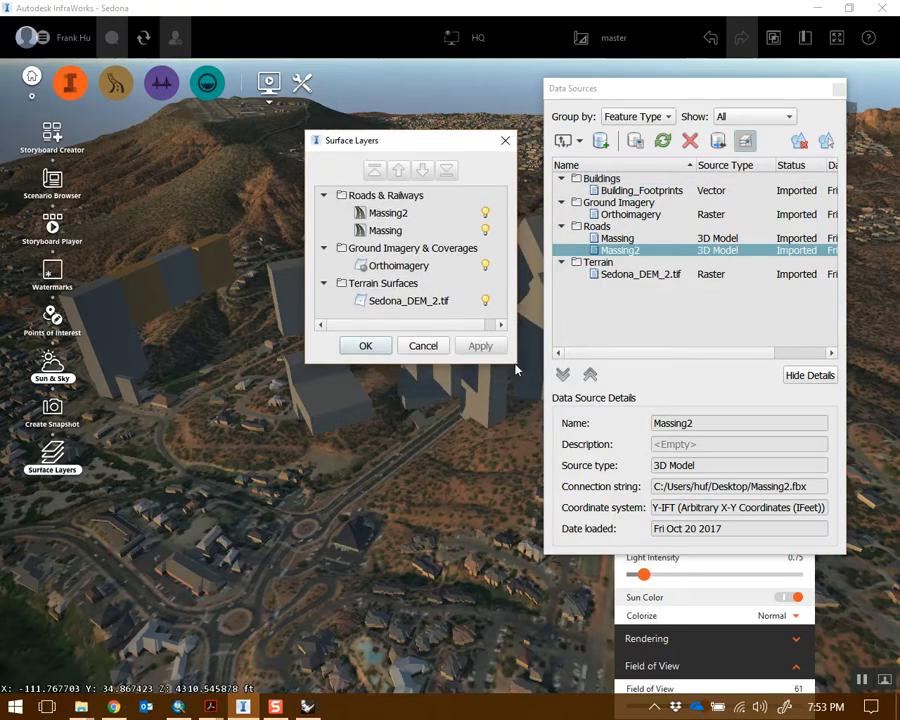
{"action": "left_click_drag", "start_coordinate": [515, 366], "coordinate": [546, 425]}
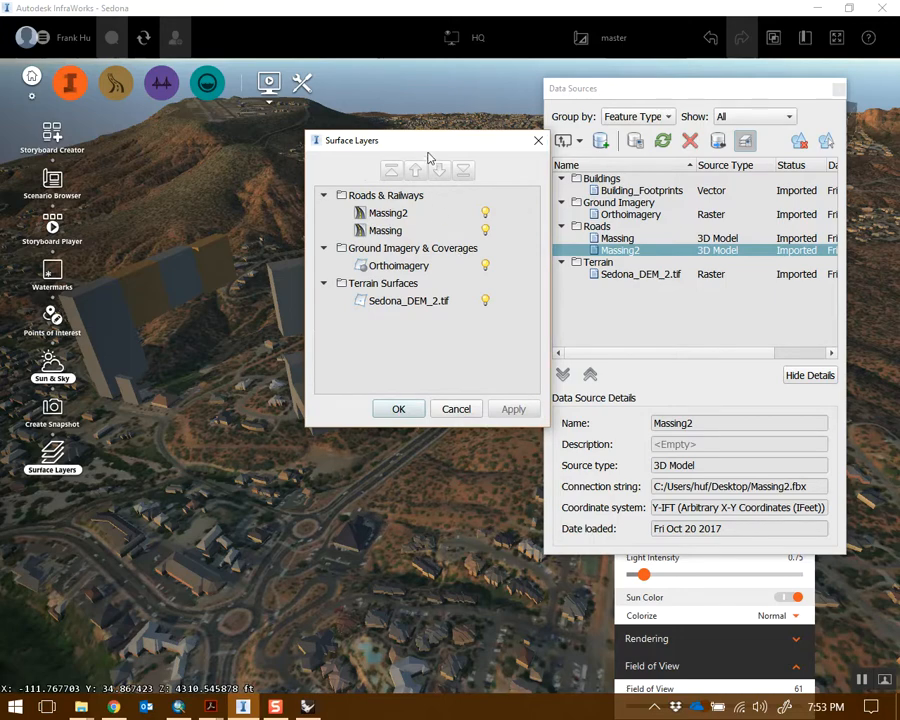
{"action": "left_click_drag", "start_coordinate": [432, 152], "coordinate": [464, 155]}
Step: Turn off the visibility of the Massing layer under Roads & Railways in the surface layers and apply the change
{"action": "left_click", "coordinate": [458, 306]}
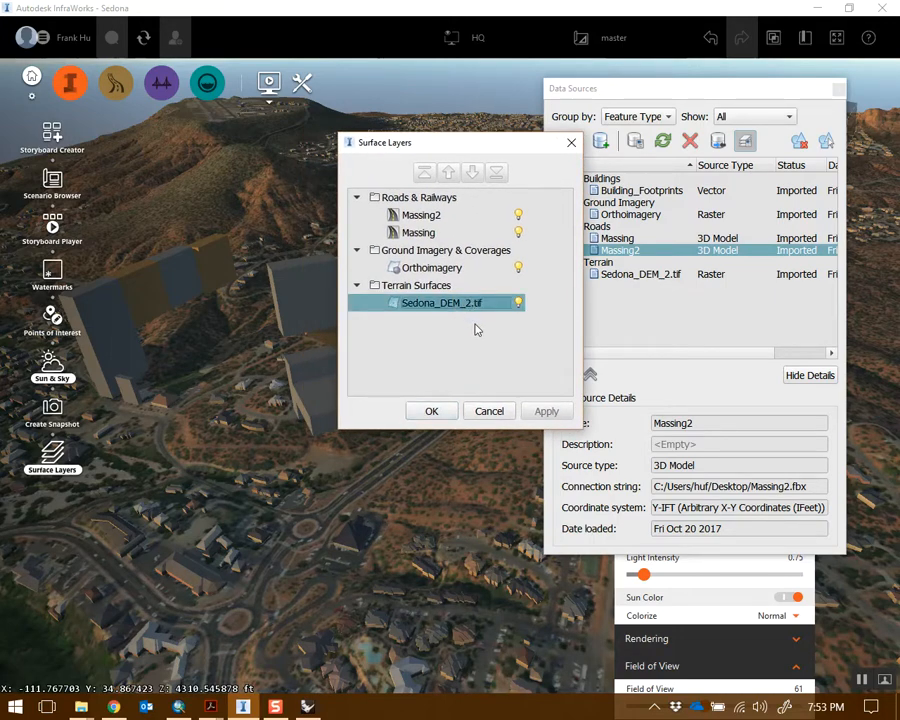
{"action": "left_click", "coordinate": [446, 268]}
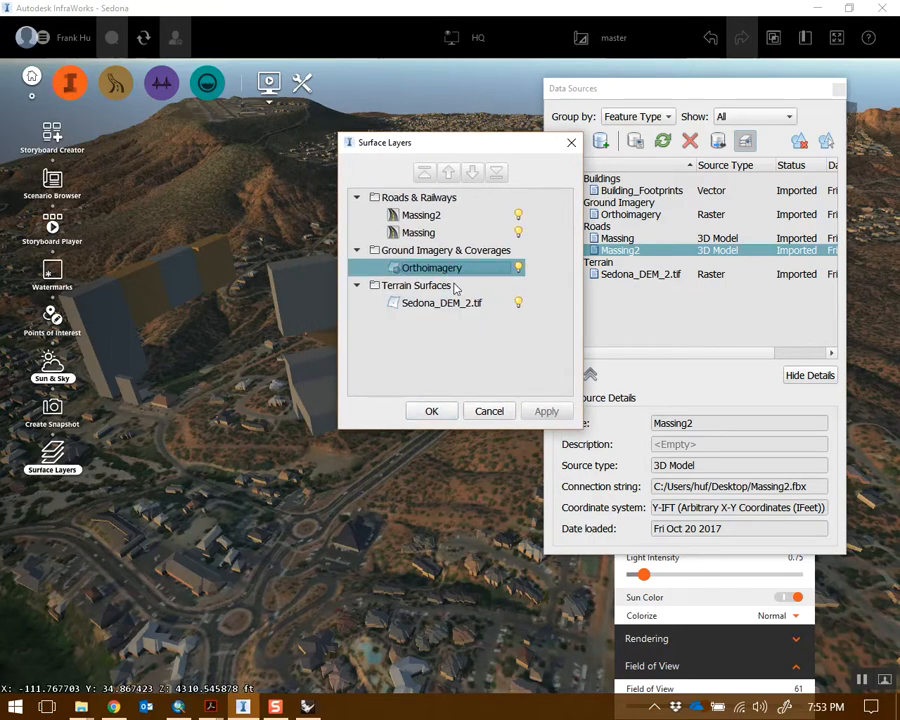
{"action": "left_click", "coordinate": [446, 234]}
{"action": "key", "text": "Up"}
{"action": "left_click", "coordinate": [463, 228]}
{"action": "left_click_drag", "start_coordinate": [458, 149], "coordinate": [634, 152]}
{"action": "left_click", "coordinate": [695, 235]}
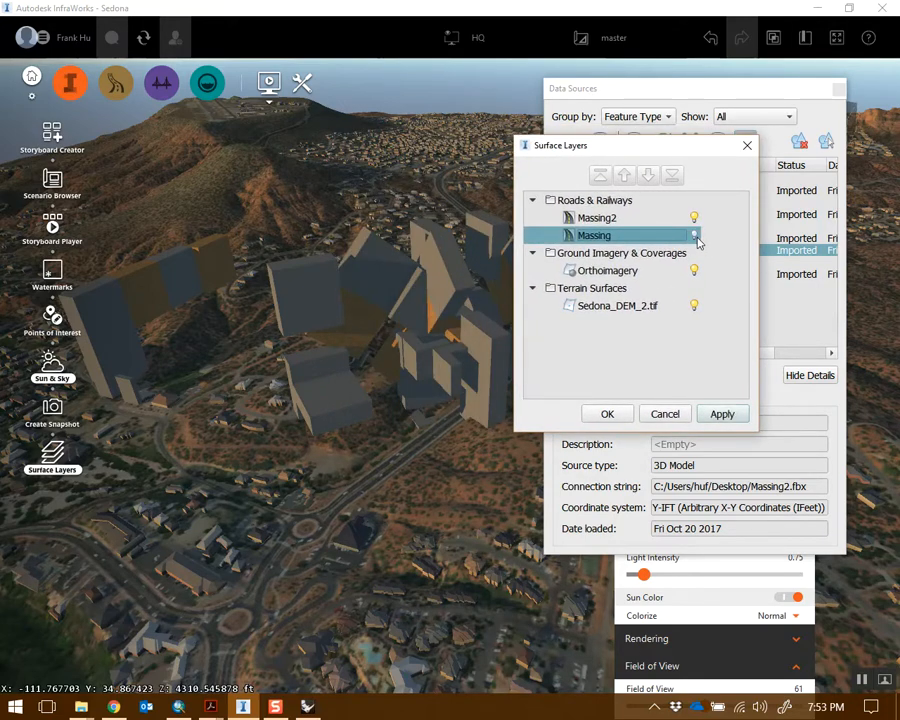
{"action": "left_click", "coordinate": [695, 236]}
{"action": "left_click", "coordinate": [695, 235]}
{"action": "left_click", "coordinate": [728, 414]}
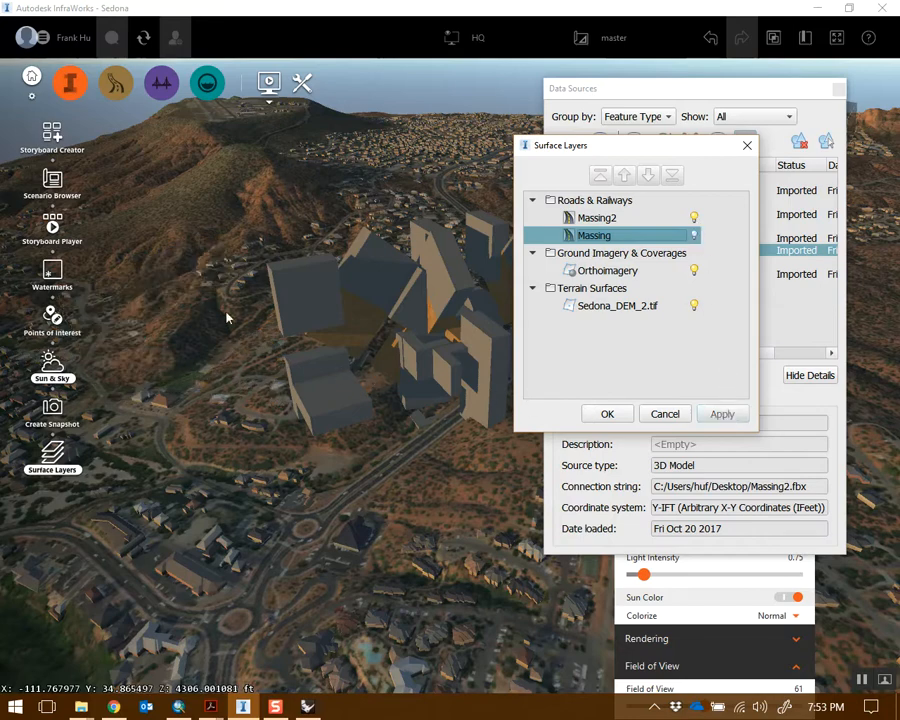
Step: Hide the Massing2 surface layer, show the Massing layer again and apply both changes
{"action": "left_click", "coordinate": [695, 219]}
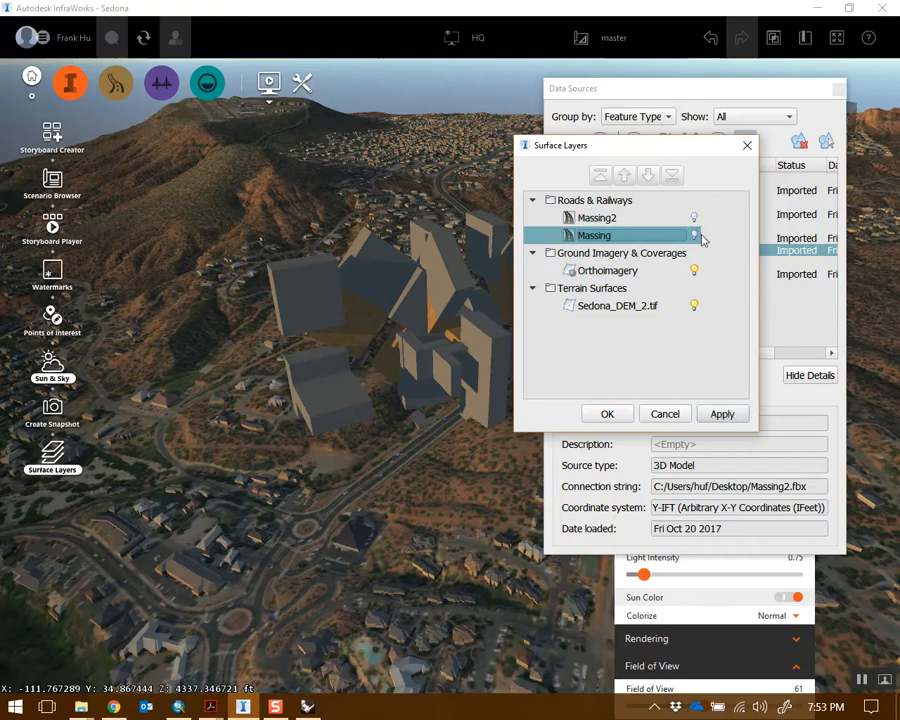
{"action": "left_click", "coordinate": [695, 235]}
{"action": "left_click", "coordinate": [722, 414]}
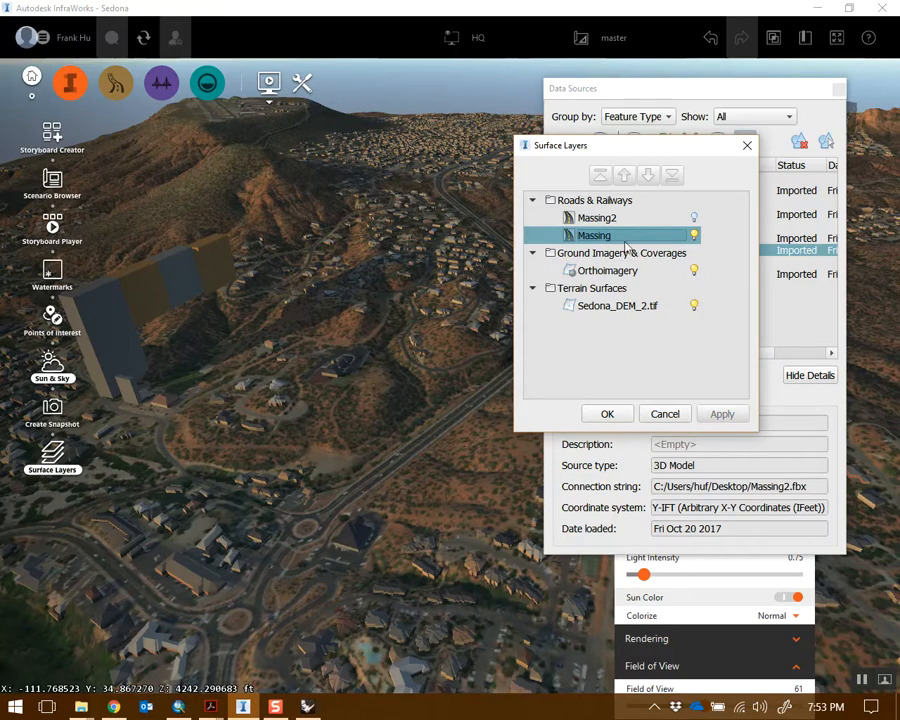
Step: Turn the Massing2 surface layer back on, accept the layer settings and move the Data Sources window aside
{"action": "left_click", "coordinate": [597, 202]}
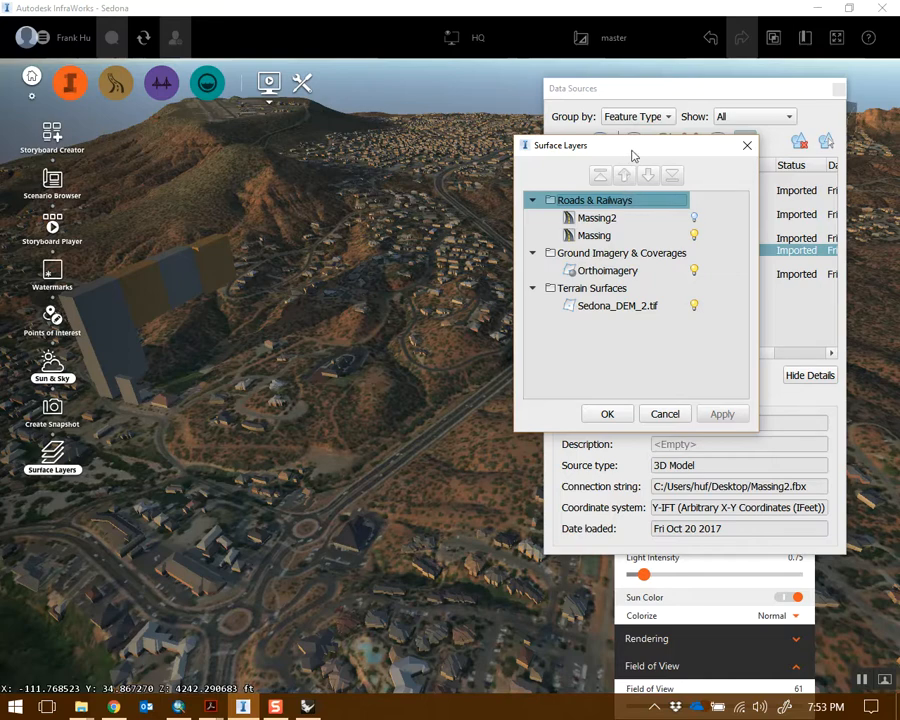
{"action": "left_click_drag", "start_coordinate": [632, 155], "coordinate": [595, 135]}
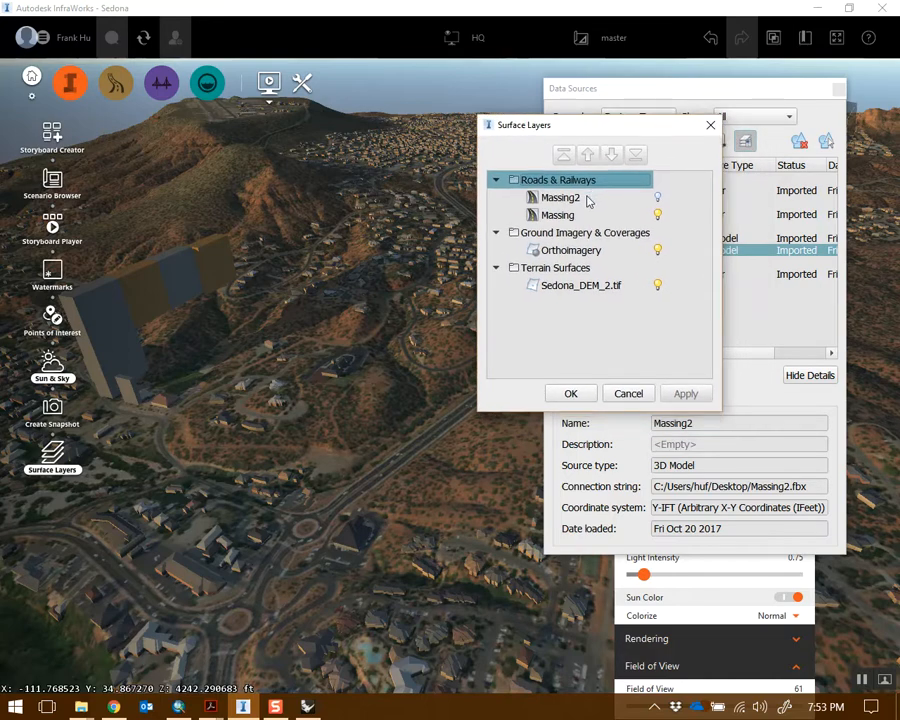
{"action": "left_click", "coordinate": [658, 198]}
{"action": "left_click", "coordinate": [686, 394]}
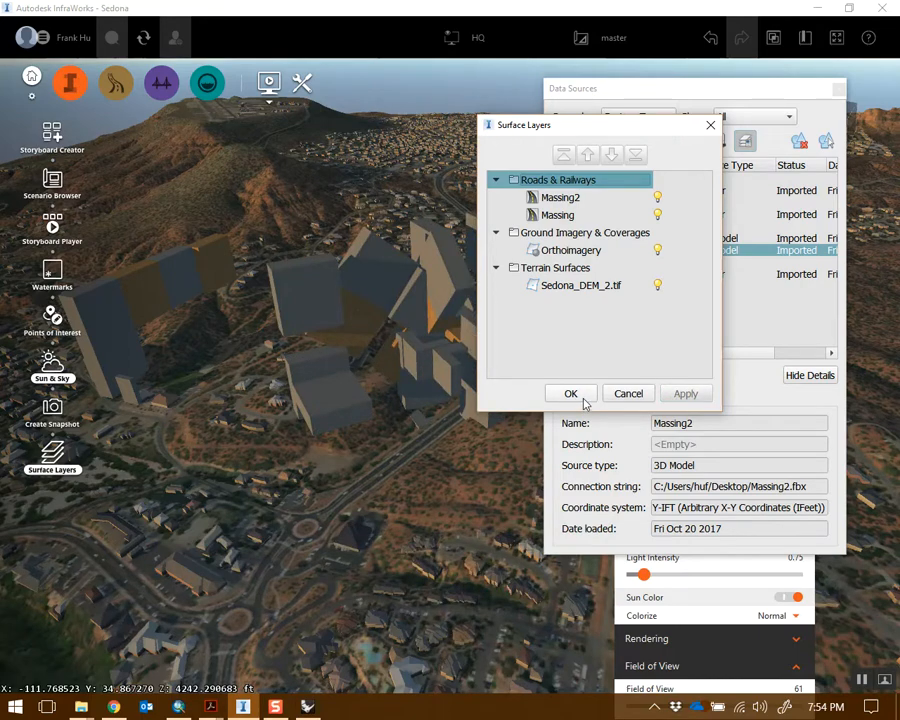
{"action": "left_click", "coordinate": [582, 397]}
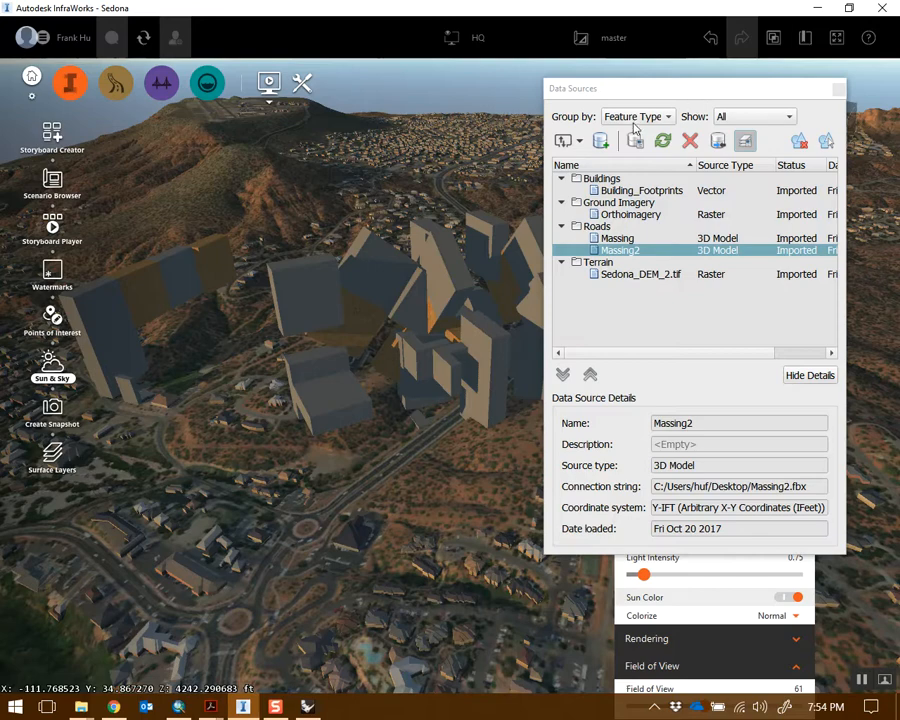
{"action": "left_click_drag", "start_coordinate": [675, 97], "coordinate": [773, 105]}
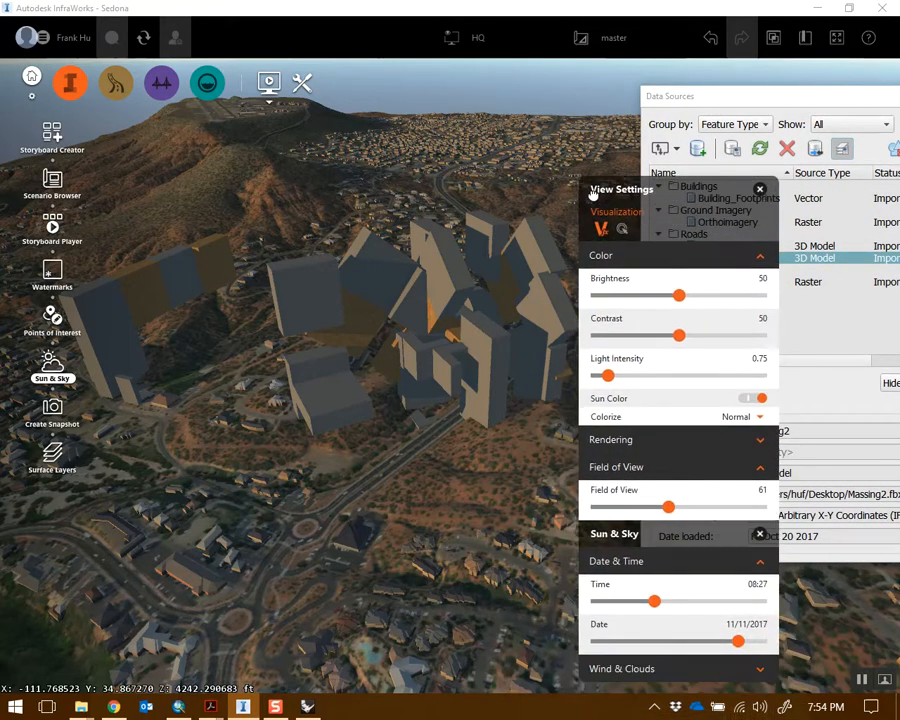